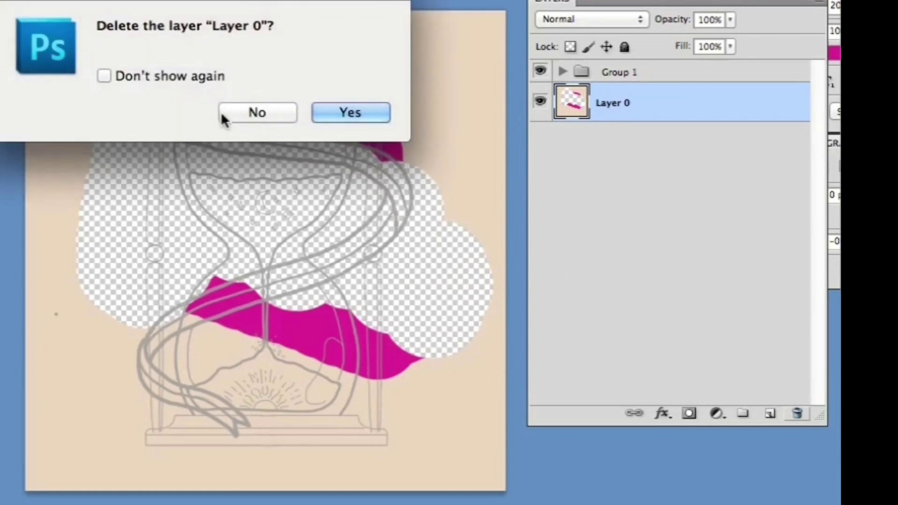
Delete Layer 0 and add a new empty layer beneath Group 1.
click(350, 113)
click(770, 413)
drag(622, 90, 622, 133)
Set the foreground colour to a light orange and fill the new background layer with it.
click(834, 53)
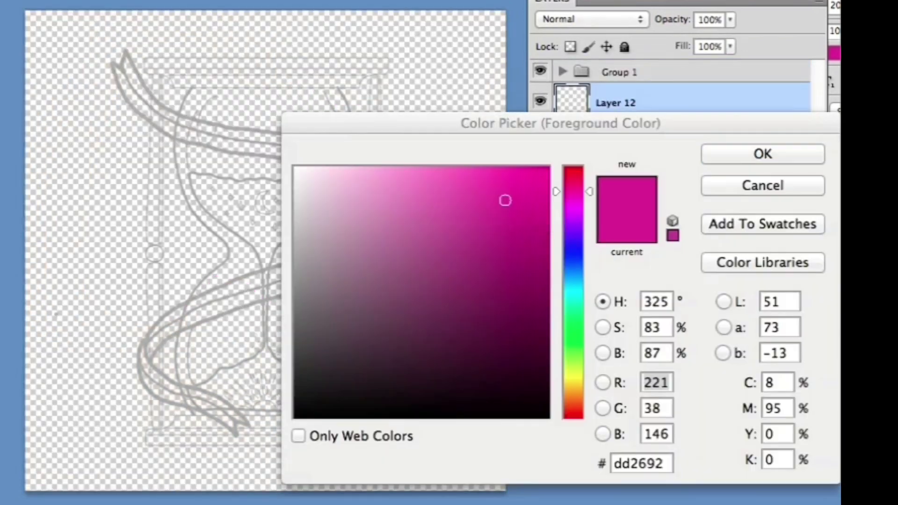
click(571, 392)
click(399, 174)
click(731, 152)
click(394, 119)
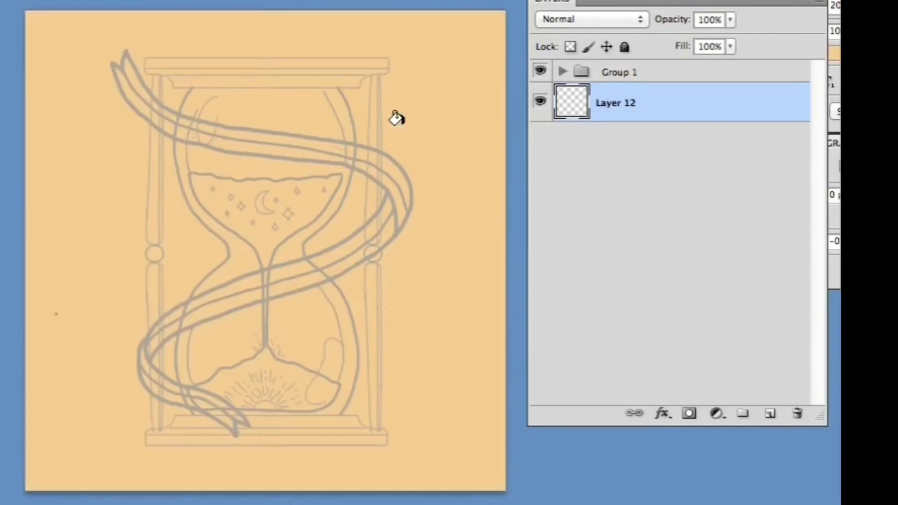
Lighten the foreground colour to peach #fcdbac and refill the background layer with it.
click(835, 53)
click(375, 168)
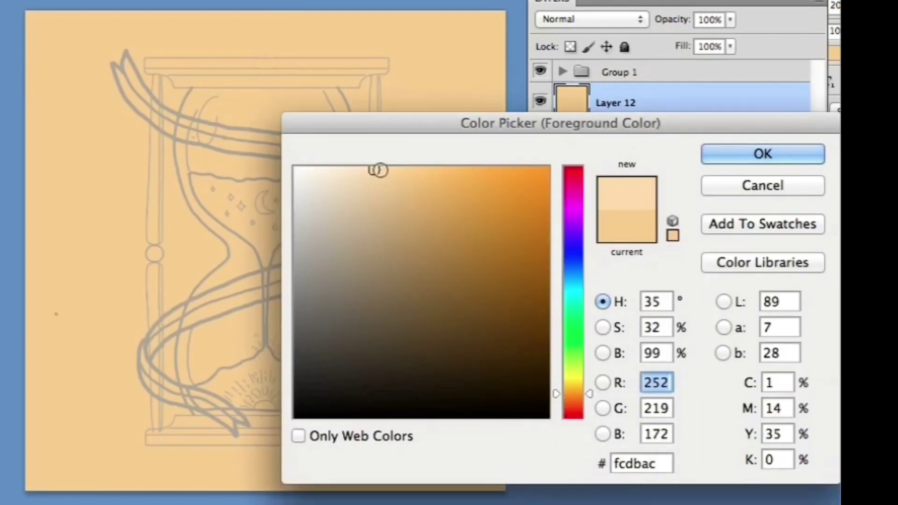
click(736, 152)
click(367, 192)
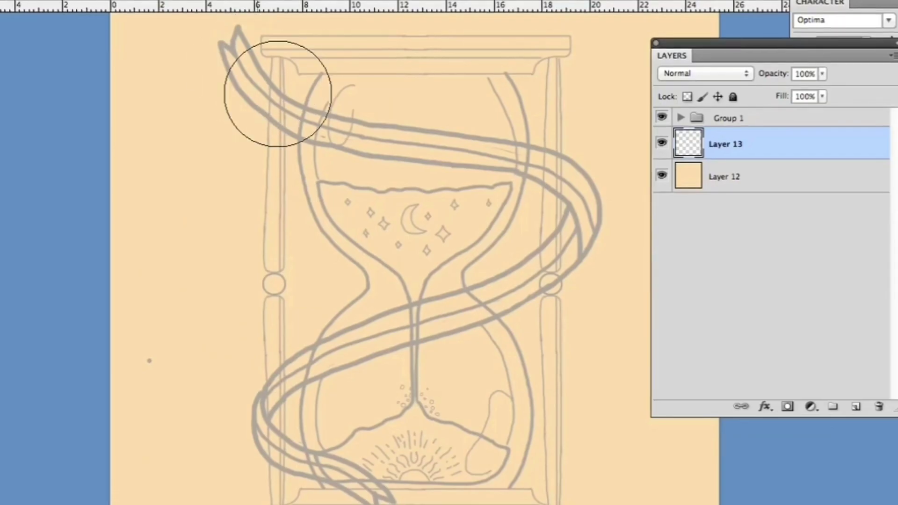
mouse_move(241, 70)
mouse_down()
mouse_move(481, 151)
mouse_move(545, 214)
mouse_move(553, 239)
mouse_move(537, 168)
mouse_move(413, 92)
mouse_move(417, 116)
mouse_move(291, 37)
mouse_up()
scroll(290, 4, right, 1)
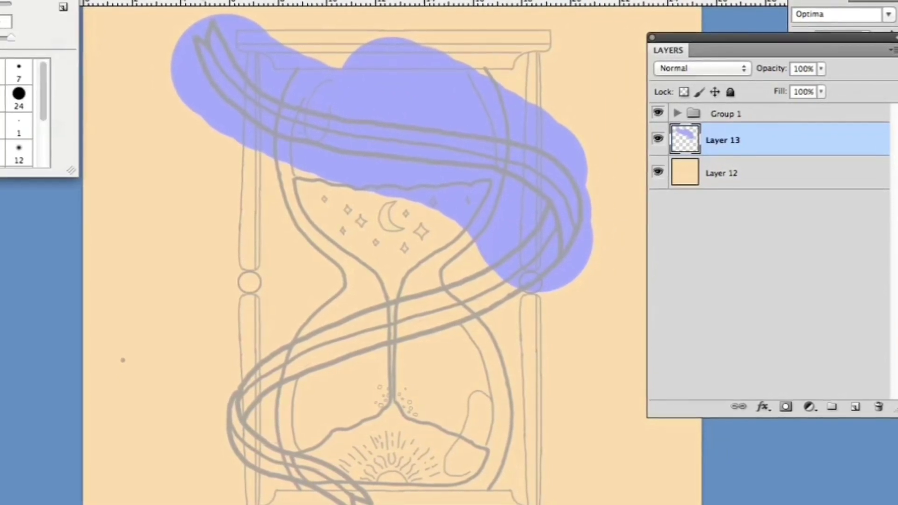
click(431, 89)
mouse_move(427, 88)
mouse_down()
mouse_move(539, 114)
mouse_move(603, 167)
mouse_move(456, 58)
mouse_move(407, 45)
mouse_up()
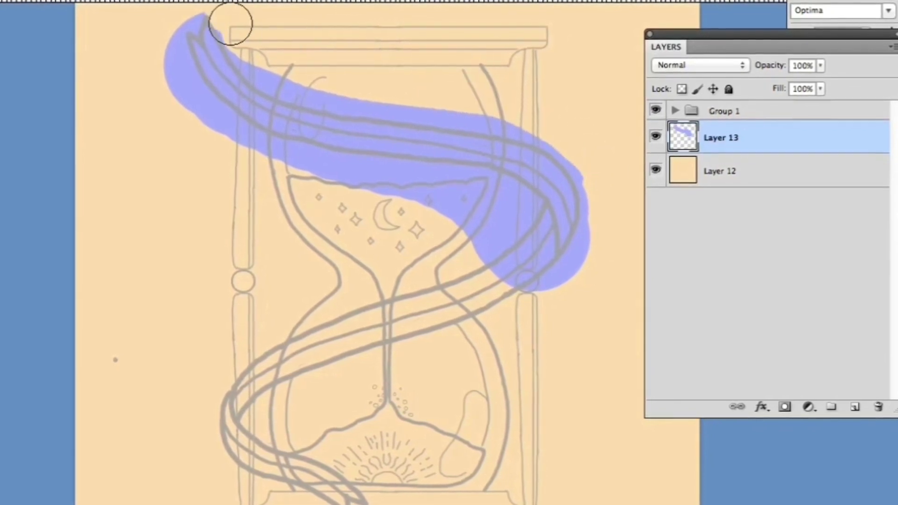
mouse_move(230, 24)
mouse_down()
mouse_move(304, 84)
mouse_move(471, 112)
mouse_move(590, 167)
mouse_up()
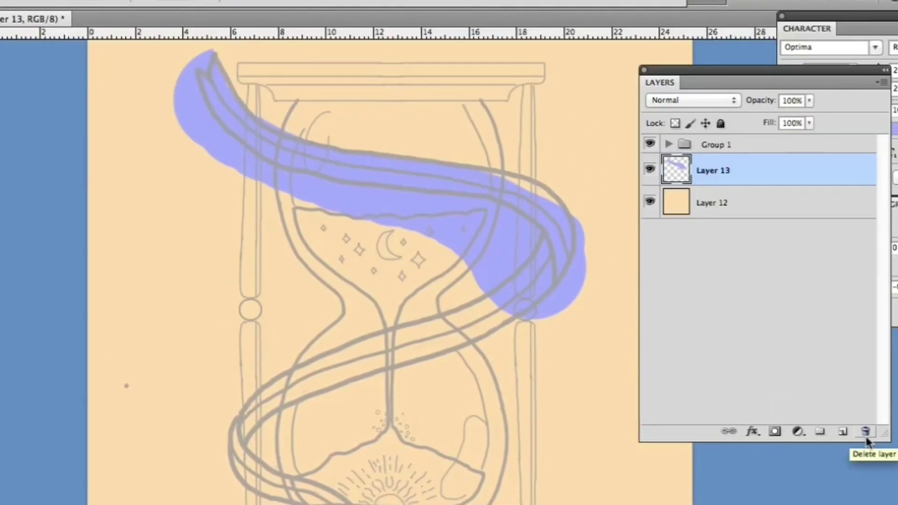
key(Delete)
click(488, 180)
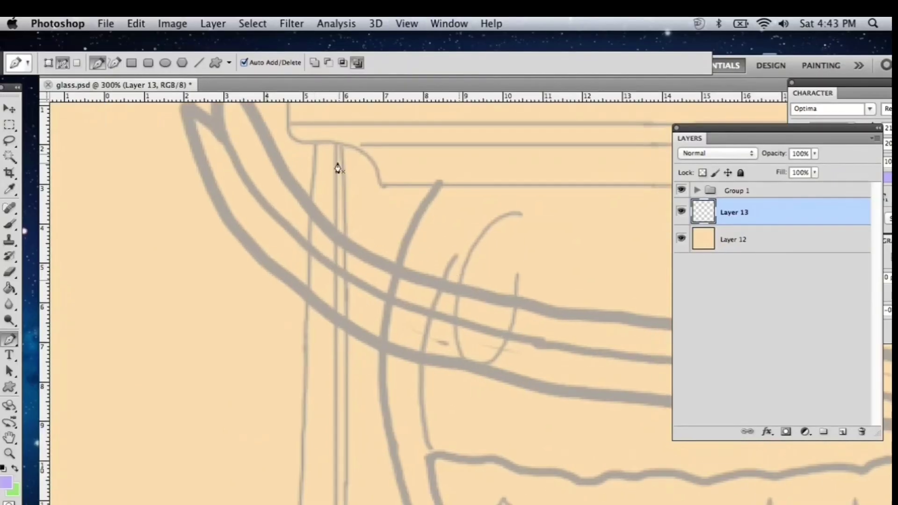
Trace the wide front face of the hourglass's left post above the ball with the Pen tool on Layer 13.
click(335, 423)
scroll(335, 424, down, 7)
click(317, 254)
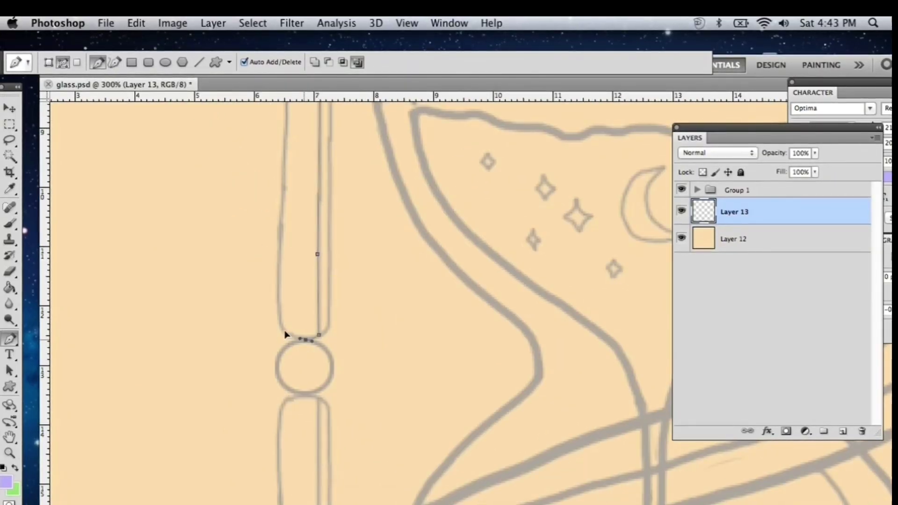
click(286, 120)
scroll(320, 129, up, 8)
Convert the path to a selection with 0 px feather, fill the upper post face with light purple and deselect.
right_click(308, 177)
click(354, 240)
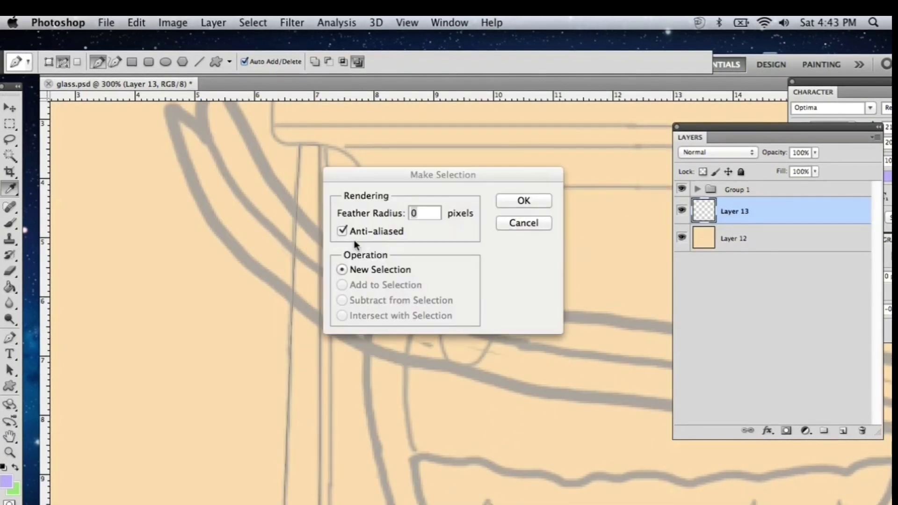
key(Return)
key(g)
click(306, 187)
key(super+d)
key(m)
Trace the wide front face of the left post below the ball with the Pen tool.
scroll(403, 201, down, 12)
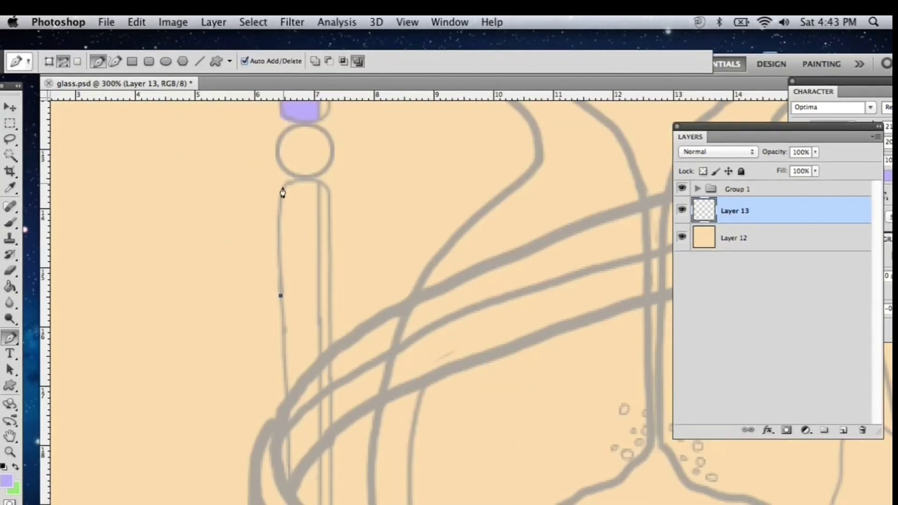
scroll(322, 392, down, 20)
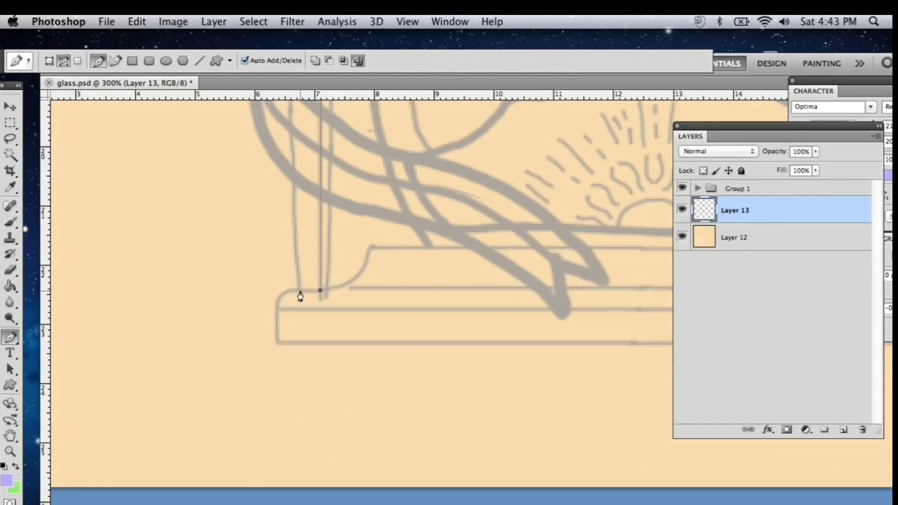
scroll(292, 165, up, 19)
Turn the lower post path into a selection with 0 px feather, fill it with light purple and deselect.
right_click(293, 194)
click(336, 259)
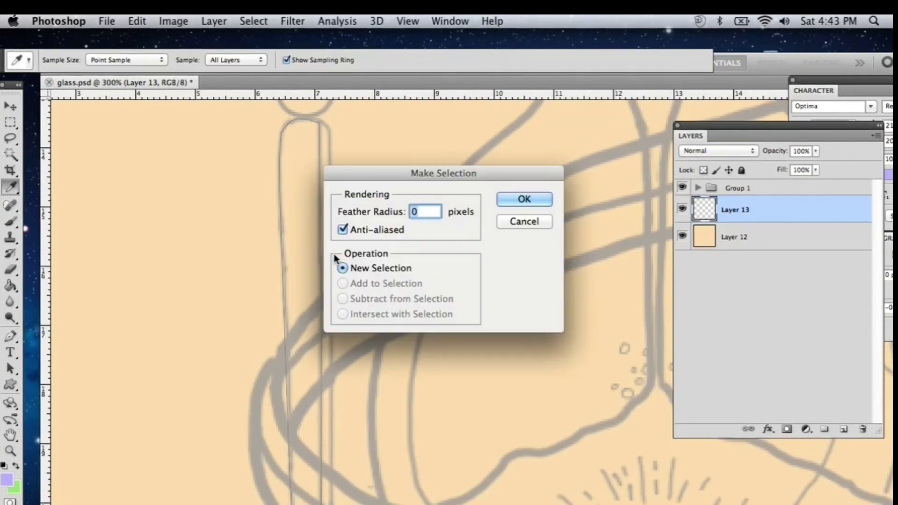
key(Return)
key(g)
click(292, 152)
key(ctrl+d)
key(m)
Trace the narrow shadow strip along the inner side of the lower left post with the Pen tool.
scroll(322, 291, down, 20)
key(p)
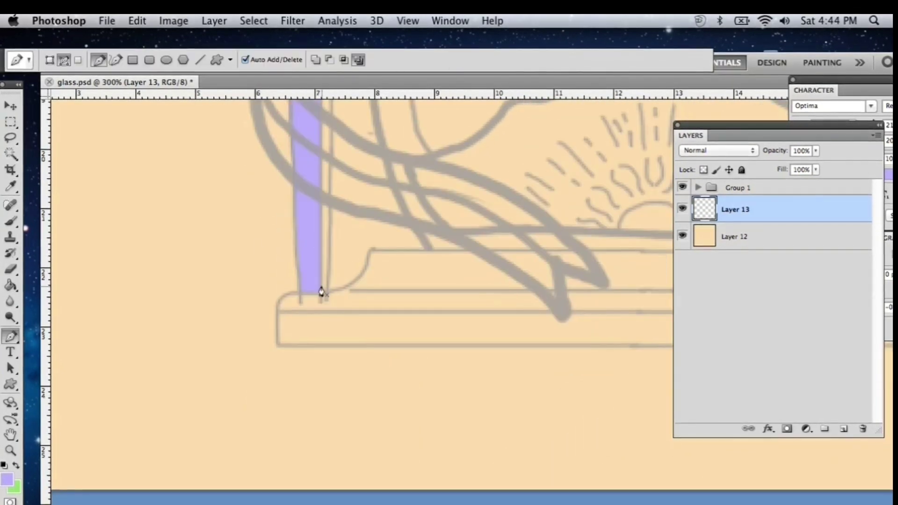
click(331, 116)
scroll(335, 123, up, 10)
click(331, 248)
scroll(321, 407, down, 15)
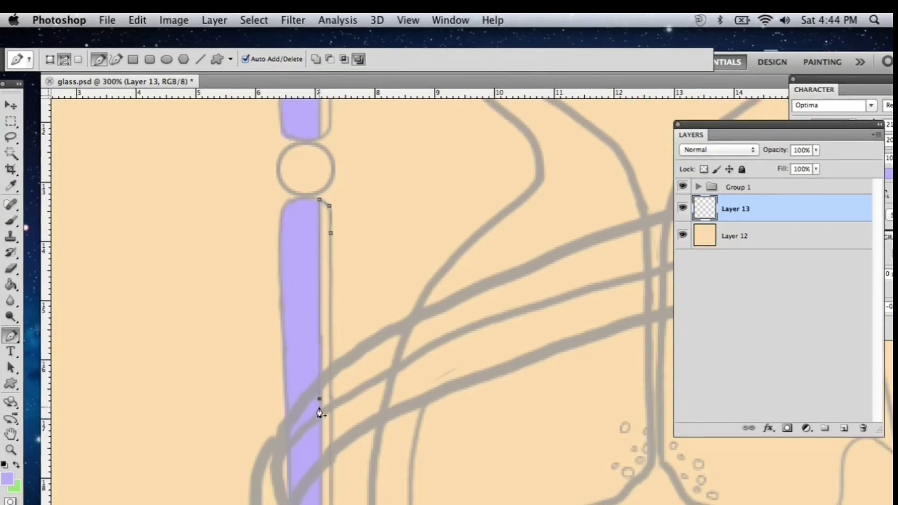
Make a selection from the lower strip's path and add a new layer above Layer 13.
right_click(372, 123)
click(407, 180)
key(Return)
click(844, 428)
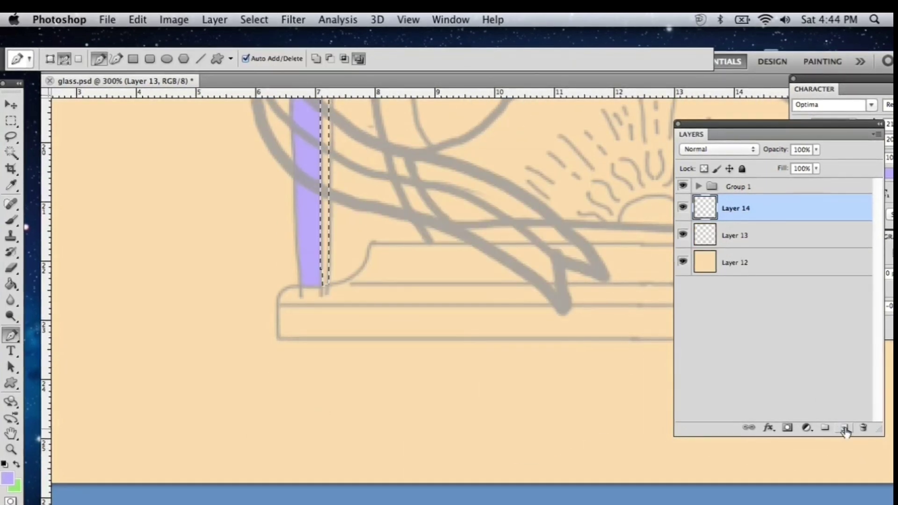
Set the foreground to a darker violet, fill the selected lower strip on Layer 14 and deselect.
key(g)
click(7, 477)
click(605, 256)
click(800, 243)
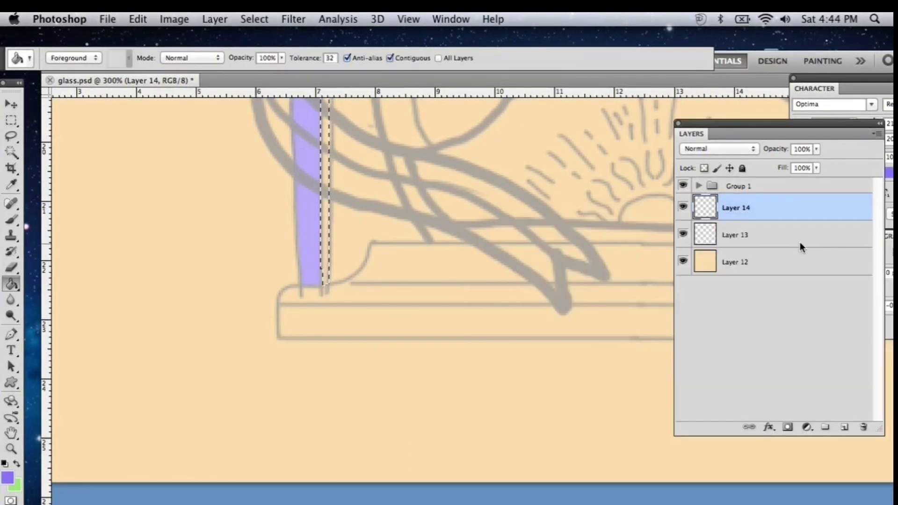
scroll(377, 164, up, 9)
key(m)
click(377, 164)
Trace the narrow shadow strip along the inner side of the upper left post with the Pen tool.
scroll(376, 164, up, 6)
key(p)
click(319, 418)
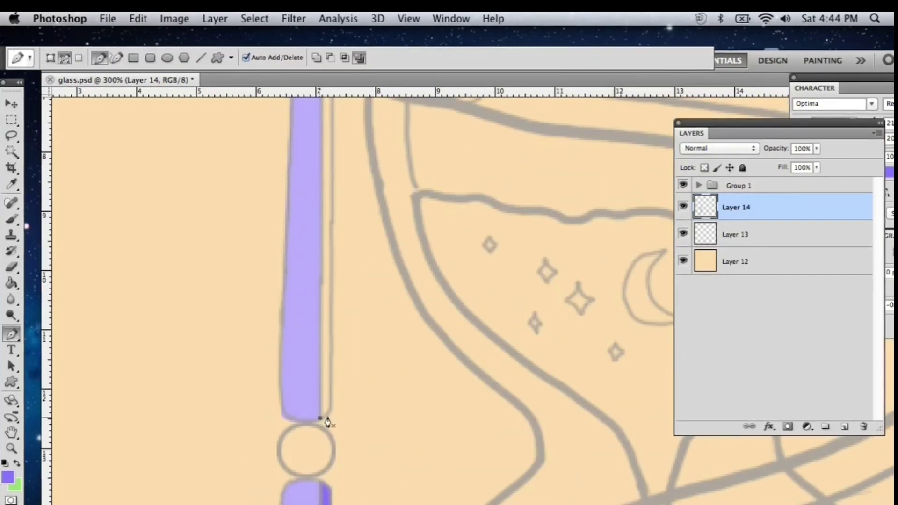
scroll(335, 152, up, 8)
click(332, 163)
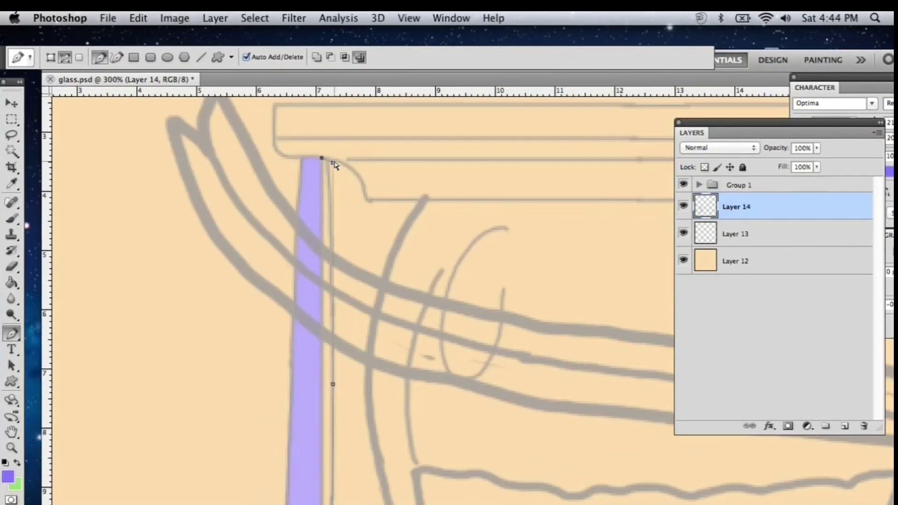
scroll(329, 191, down, 12)
click(329, 257)
click(321, 263)
Make a selection from the upper strip's path, fill it with the darker violet and deselect.
right_click(369, 159)
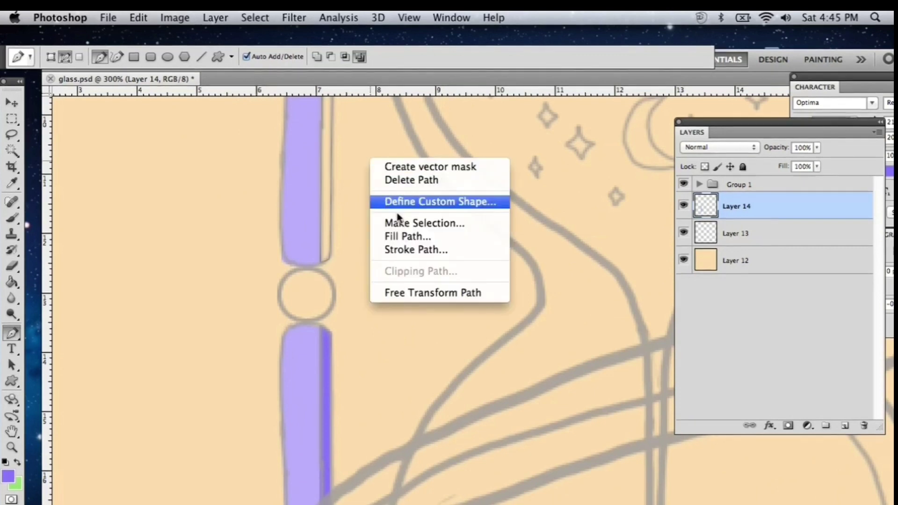
click(400, 221)
key(Return)
key(g)
click(324, 119)
key(m)
click(413, 191)
Paint the ball between the left post's two sections in deep violet #7765e7 with an 18 px brush.
key(b)
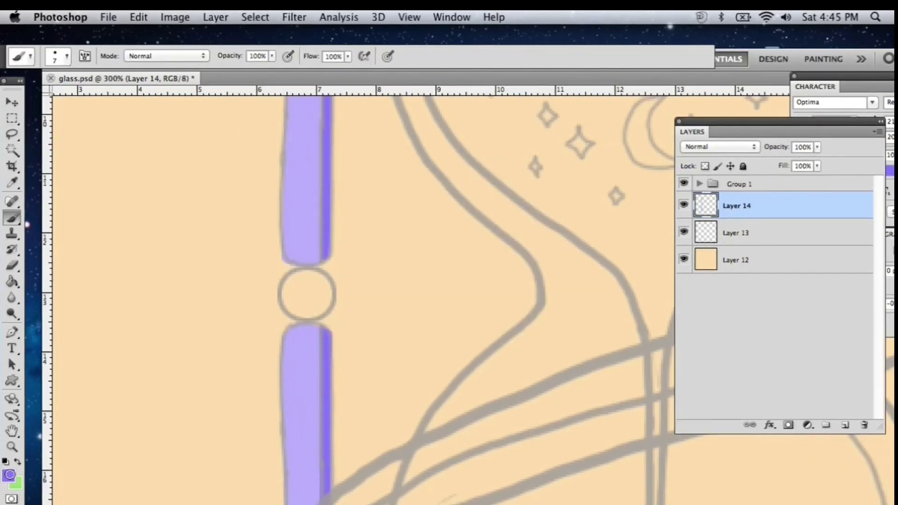
click(9, 475)
click(613, 269)
key(Return)
click(67, 55)
text(18)
key(Return)
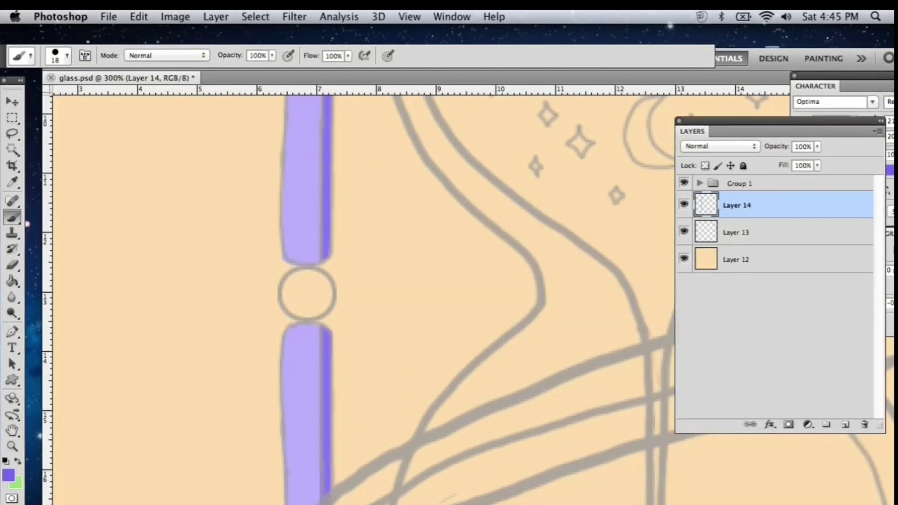
key(ctrl+1)
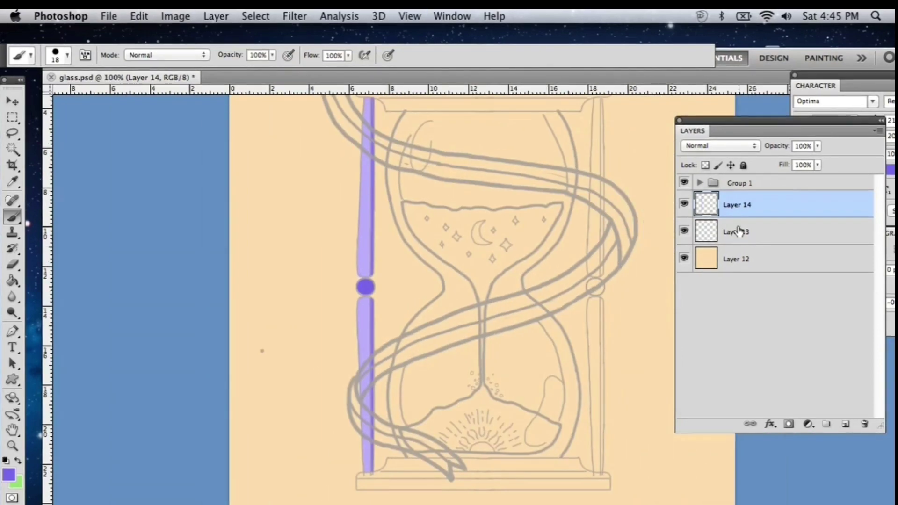
Duplicate Layer 13 and Layer 14 together to copy the coloured post.
shift+click(729, 232)
right_click(730, 232)
click(776, 238)
click(607, 212)
Move the duplicated post horizontally across the hourglass to the right post of the sketch.
click(16, 106)
key(shift+Right)
key(shift+Right)
key(shift+Right)
key(shift+Right)
key(shift+Right)
key(shift+Right)
key(shift+Right)
key(shift+Right)
key(shift+Right)
key(shift+Right)
key(shift+Right)
key(shift+Right)
key(shift+Right)
key(shift+Right)
key(shift+Right)
key(shift+Right)
key(shift+Right)
key(shift+Right)
key(shift+Right)
key(shift+Right)
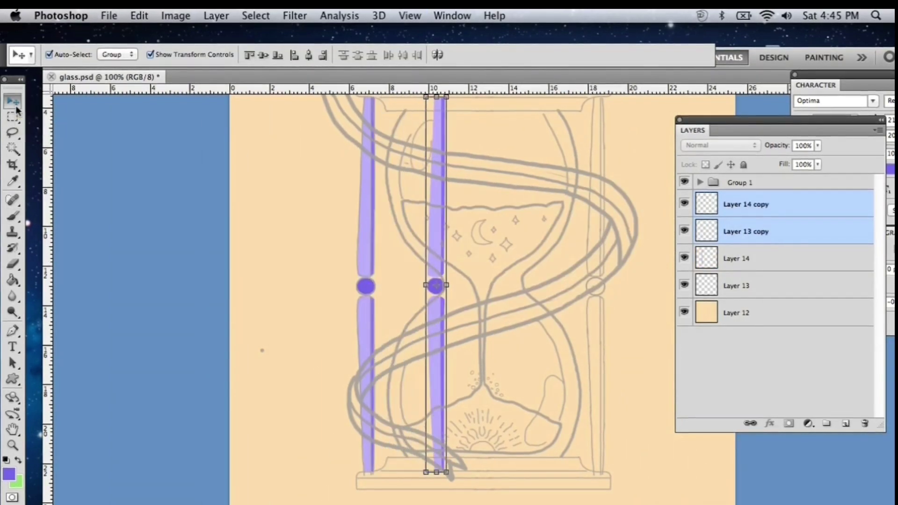
key(shift+Right)
key(shift+Right)
Fine-tune the copied post's horizontal position to match the right post's sketch lines.
key(super+plus)
key(super+plus)
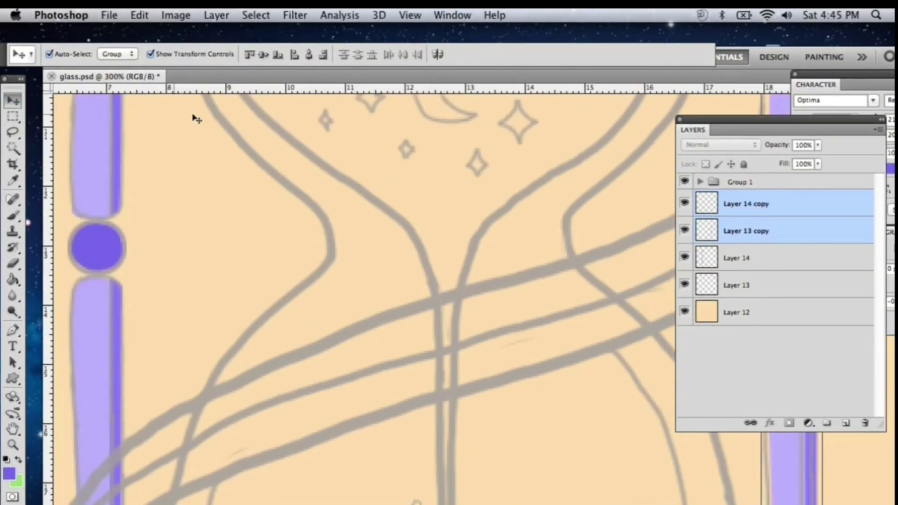
scroll(195, 117, right, 6)
key(Left)
key(Left)
key(Left)
key(Right)
key(Right)
Trace the full outline of the hourglass's top frame, including its rounded and curved corners, with the Pen tool.
scroll(320, 240, left, 15)
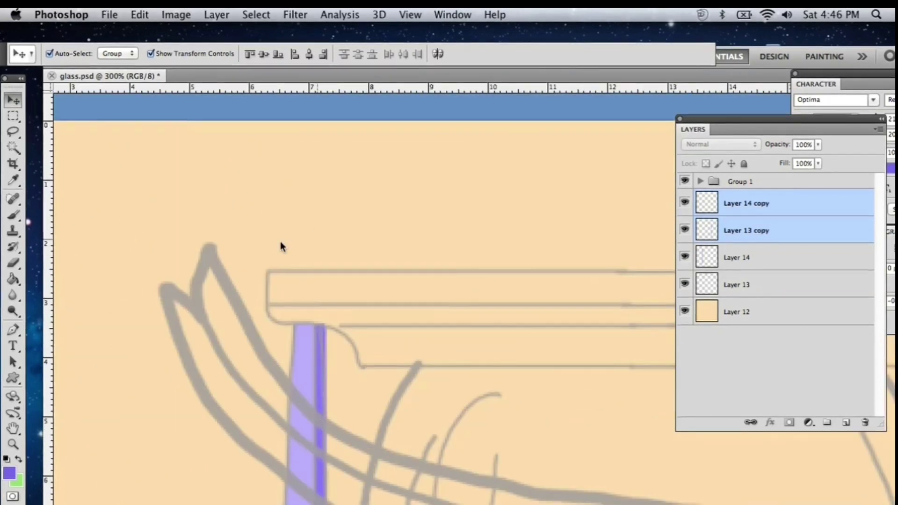
scroll(304, 239, right, 3)
key(p)
scroll(265, 200, right, 5)
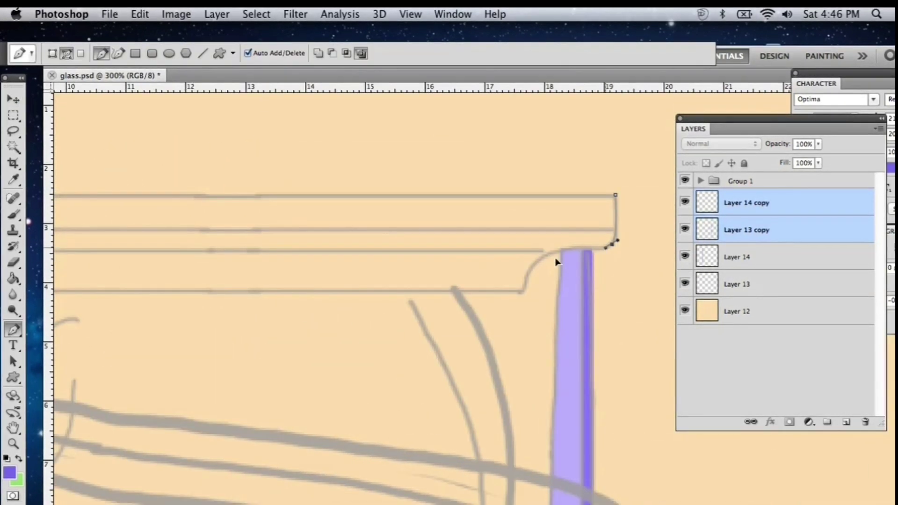
scroll(527, 292, left, 7)
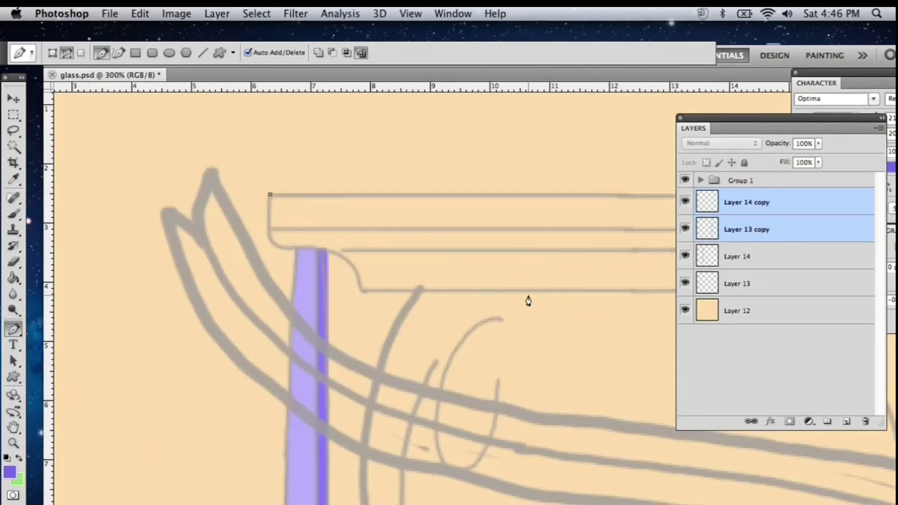
click(361, 293)
click(335, 255)
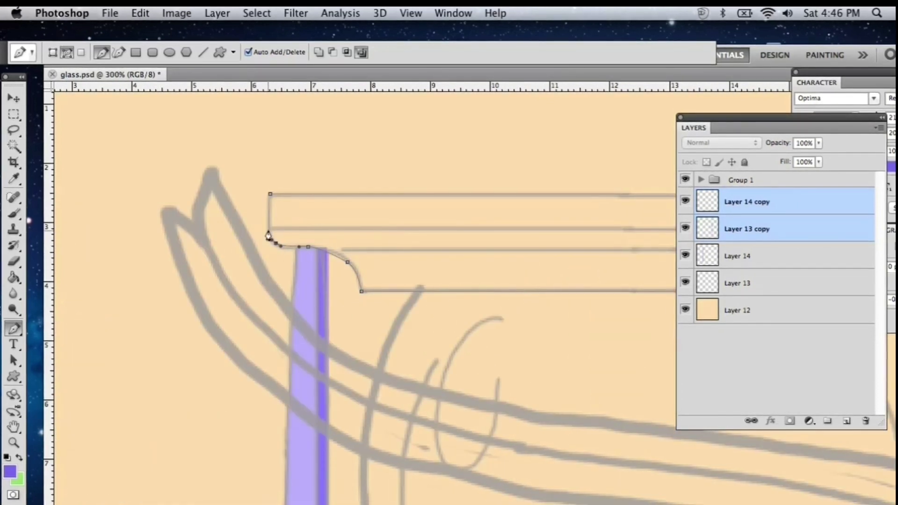
Make a selection from the top frame's path and add a new layer above the post copies.
right_click(425, 252)
click(458, 316)
key(Return)
click(846, 422)
Set the foreground to a slightly lighter violet, fill the top frame on Layer 15 and deselect.
click(13, 277)
click(9, 473)
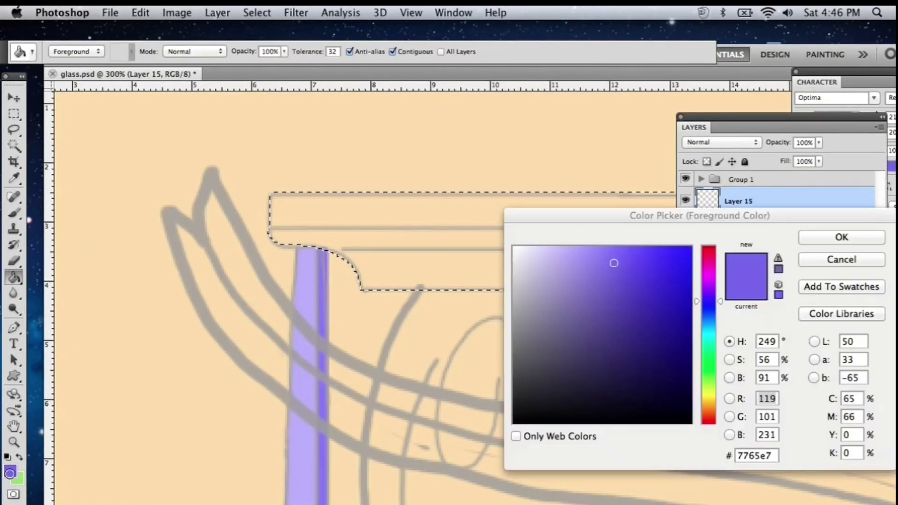
click(814, 236)
click(523, 196)
scroll(523, 199, right, 4)
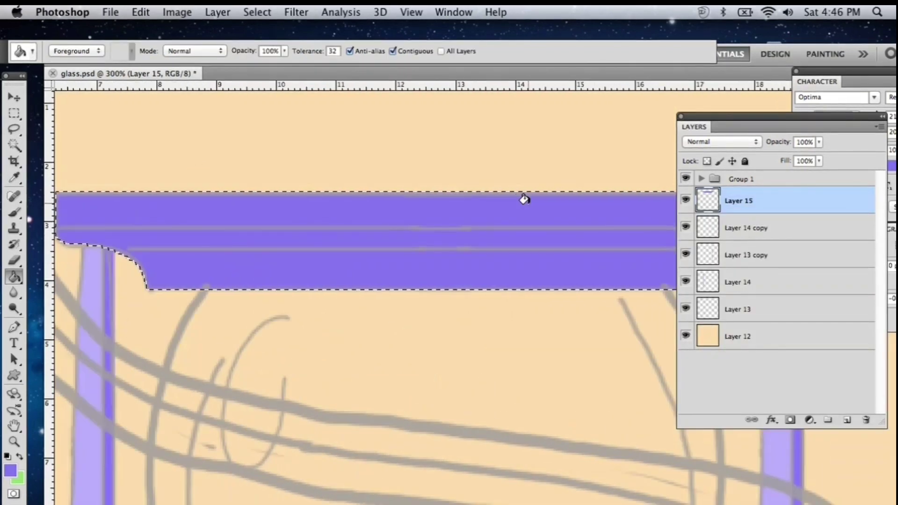
key(ctrl+d)
Trace the middle band of the top frame with the Pen tool.
key(p)
scroll(154, 235, left, 2)
scroll(607, 220, right, 7)
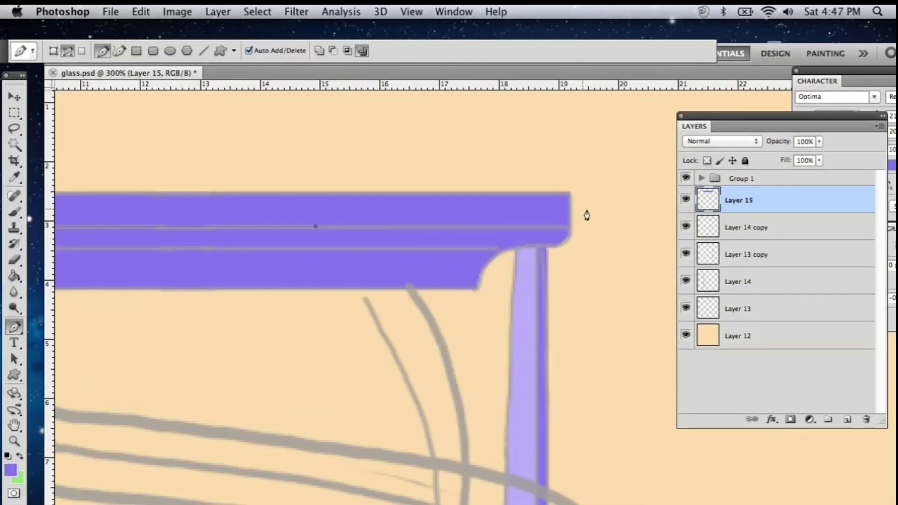
scroll(283, 254, left, 12)
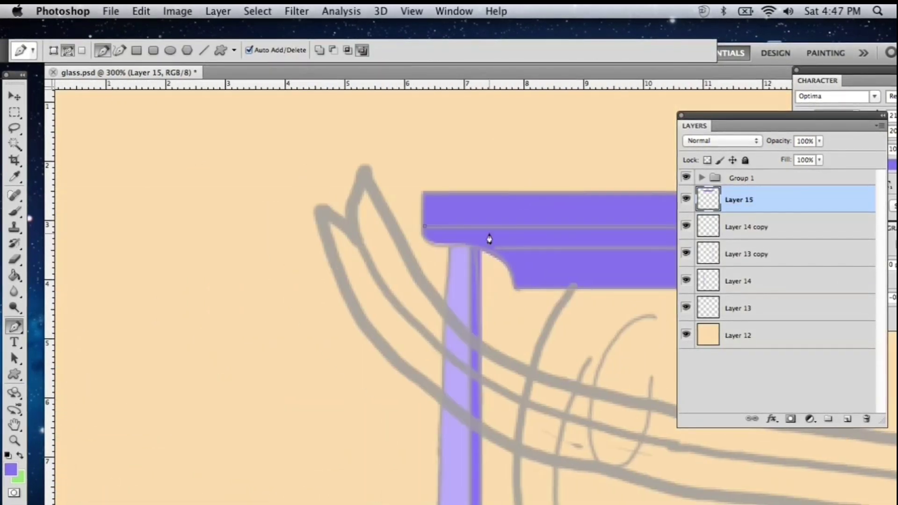
Make a selection from the middle band's path with 0 px feather and add a new layer above Layer 15.
right_click(519, 233)
click(579, 295)
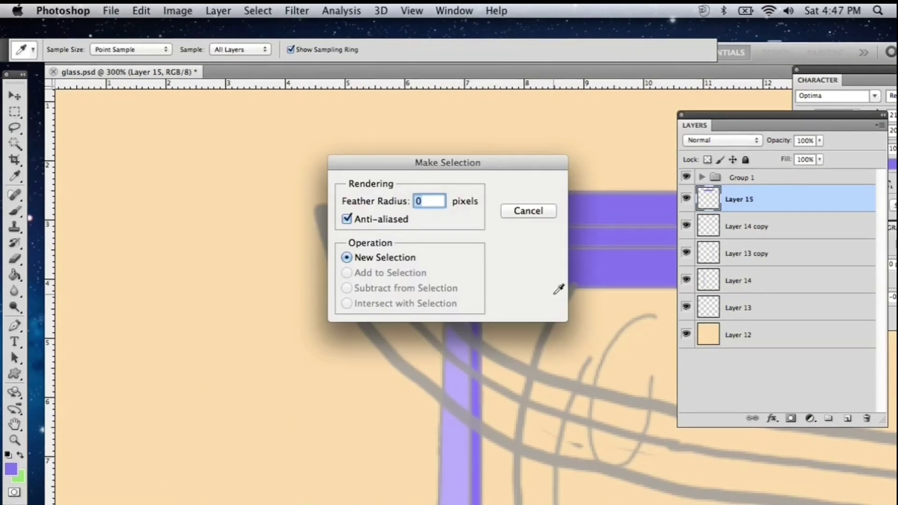
key(Return)
click(847, 417)
Set the foreground to a pale lavender, fill the selected middle band on Layer 16 and deselect.
key(g)
scroll(618, 303, left, 2)
click(11, 468)
click(545, 247)
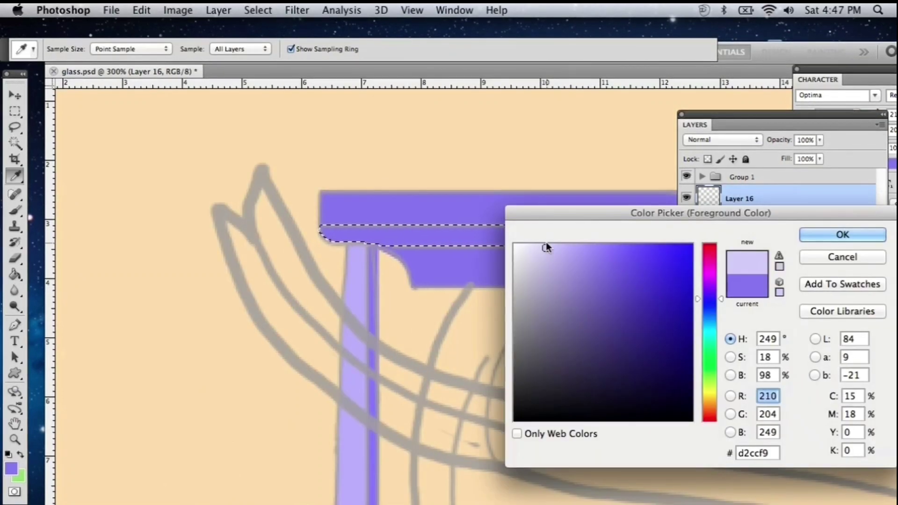
click(842, 232)
click(515, 229)
scroll(515, 229, right, 2)
key(m)
click(509, 258)
key(super+minus)
scroll(509, 259, down, 3)
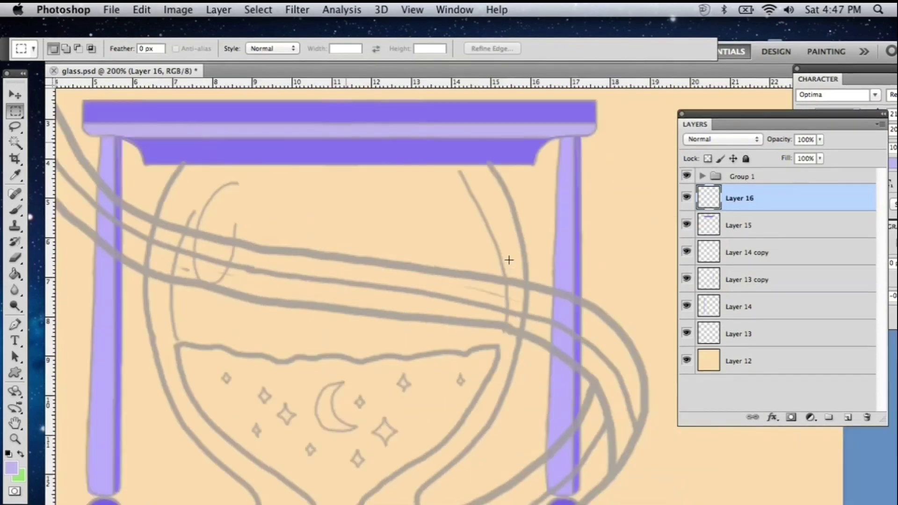
Set the foreground to the deeper violet #6551dd and refill the top frame on Layer 15.
scroll(509, 258, left, 1)
click(748, 229)
click(11, 465)
click(601, 257)
click(627, 265)
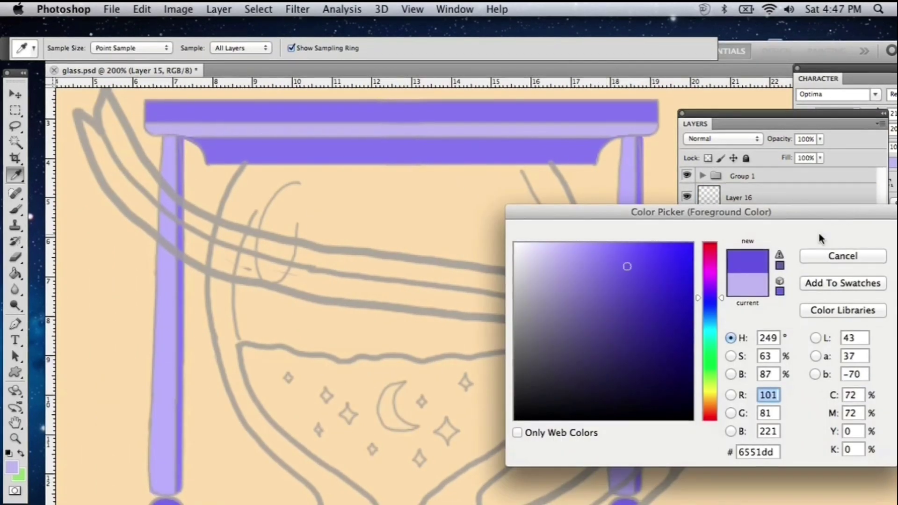
click(842, 233)
key(g)
click(425, 138)
Duplicate Layers 15 and 16 together and flip the copies vertically.
shift+click(749, 206)
right_click(748, 205)
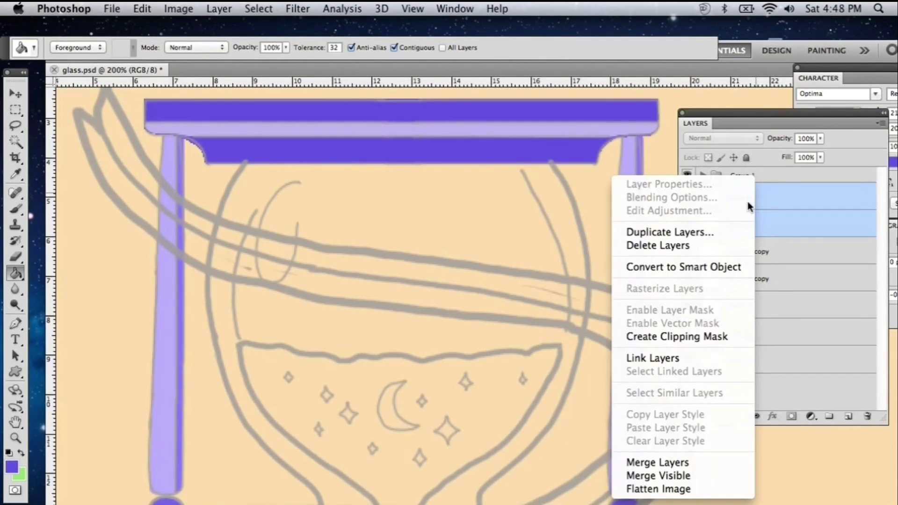
click(687, 236)
click(608, 198)
click(142, 9)
mouse_move(166, 316)
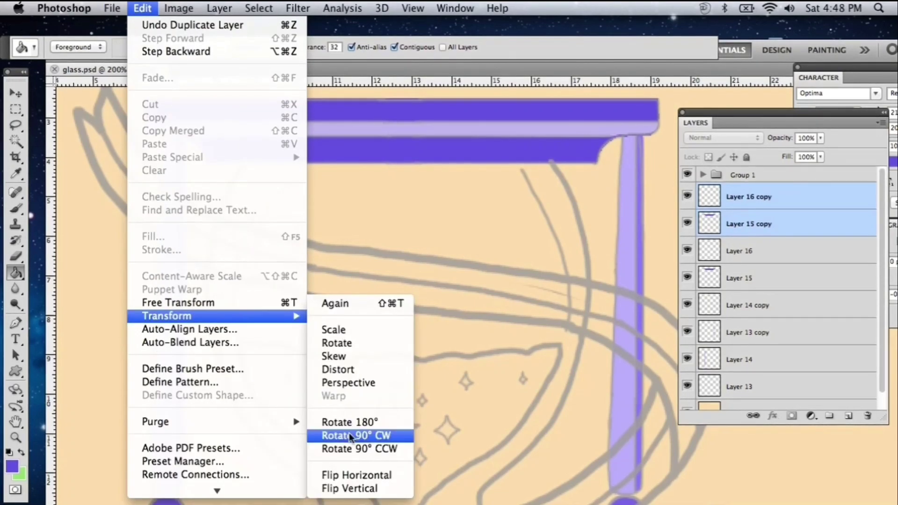
click(351, 487)
Move the flipped frame copies straight down onto the sketched base of the hourglass.
click(11, 95)
key(shift+Down)
key(shift+Down)
key(shift+Down)
key(shift+Down)
key(shift+Down)
key(shift+Down)
key(shift+Down)
key(shift+Down)
key(shift+Down)
key(shift+Down)
key(shift+Down)
key(shift+Down)
key(shift+Down)
key(shift+Down)
key(shift+Down)
key(shift+Down)
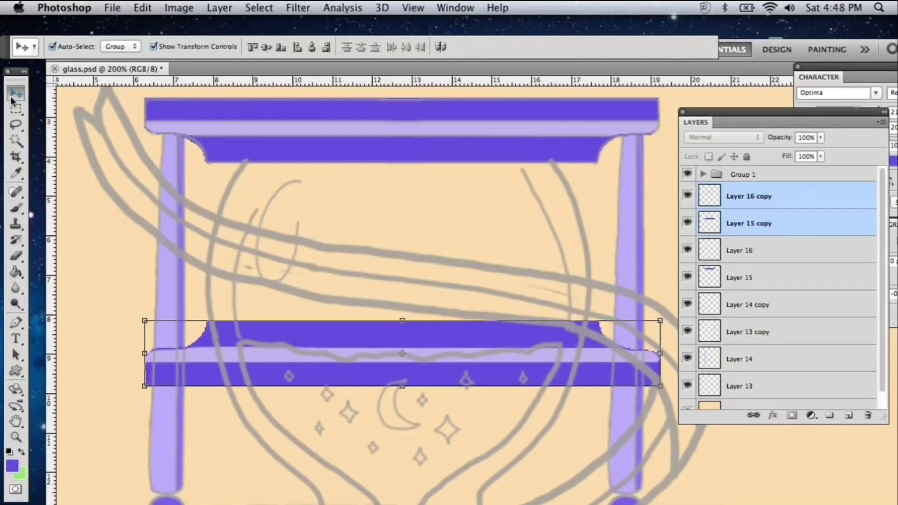
scroll(331, 234, down, 5)
key(shift+Down)
key(shift+Down)
key(shift+Down)
key(shift+Down)
key(shift+Down)
key(shift+Down)
key(shift+Down)
key(shift+Down)
key(shift+Down)
key(shift+Down)
key(shift+Down)
key(shift+Down)
key(shift+Down)
key(shift+Down)
key(shift+Down)
key(shift+Down)
key(shift+Down)
key(shift+Down)
key(shift+Down)
key(shift+Down)
scroll(330, 236, down, 6)
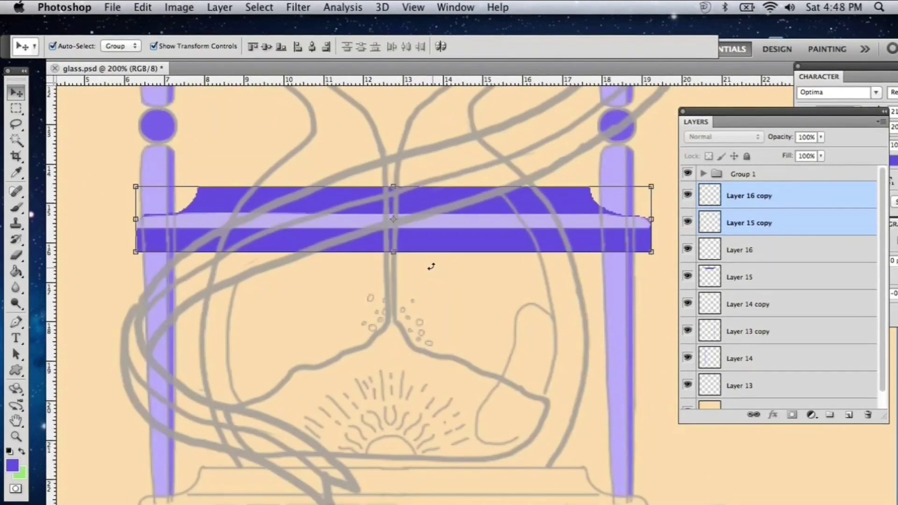
scroll(448, 262, down, 7)
key(shift+Down)
key(shift+Down)
key(shift+Down)
key(shift+Down)
key(shift+Down)
key(shift+Down)
key(shift+Down)
key(shift+Down)
key(shift+Down)
key(shift+Down)
key(shift+Down)
key(shift+Down)
key(shift+Up)
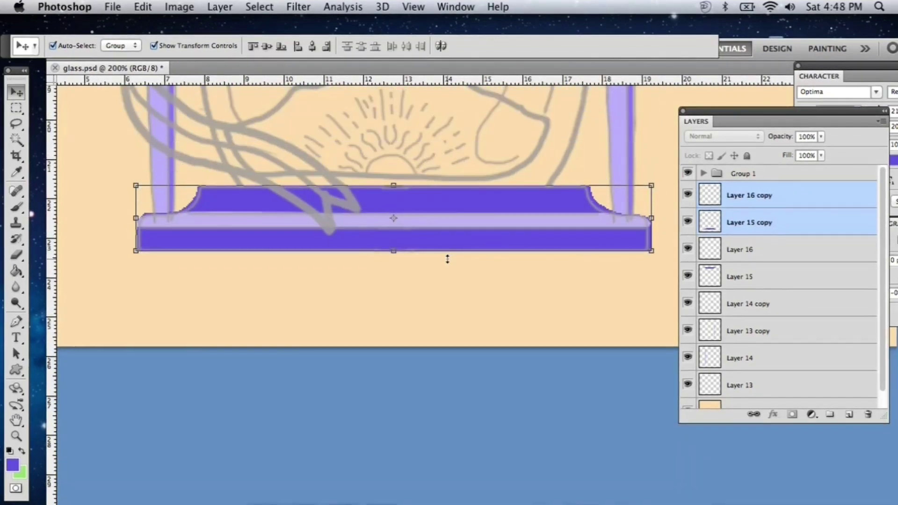
Paint the left glass wall and the inner bottom edge pale lavender on Layer 17 with a soft 24 px brush.
key(m)
scroll(596, 264, up, 6)
scroll(597, 265, up, 5)
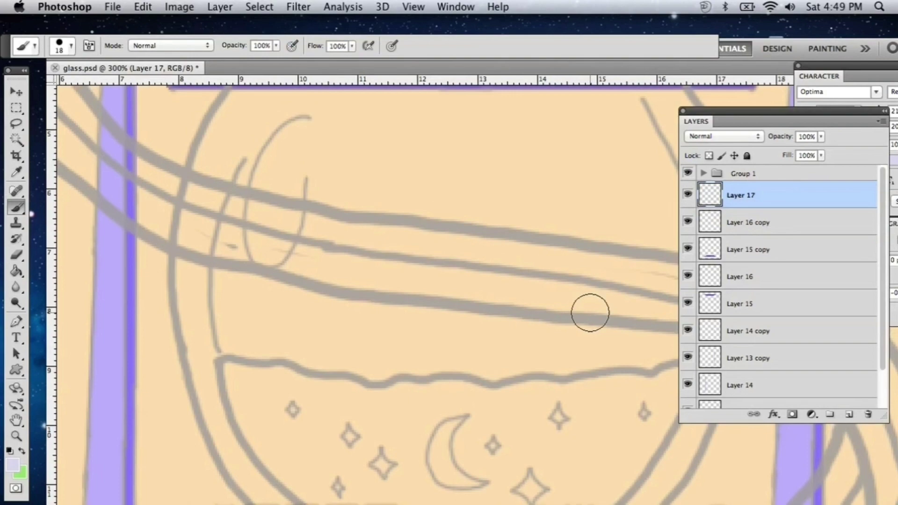
click(70, 45)
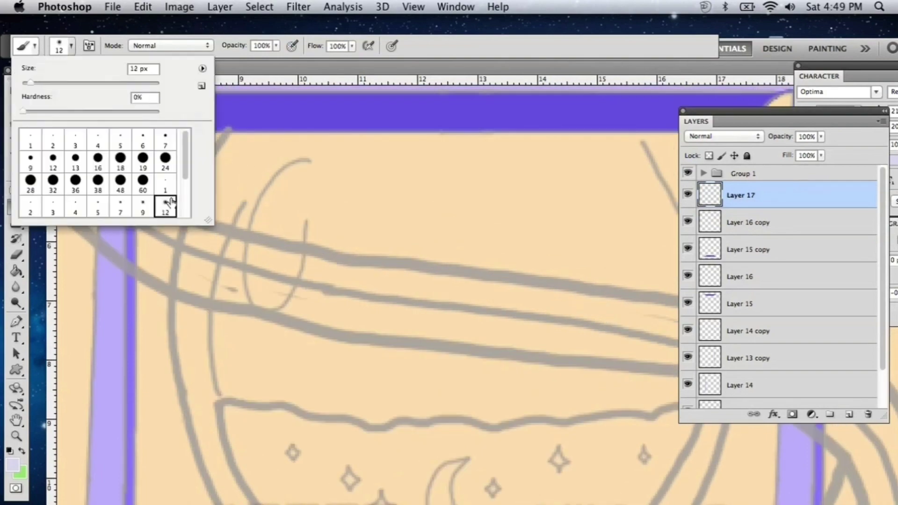
click(239, 152)
scroll(234, 172, down, 3)
drag(234, 172, 281, 433)
scroll(281, 433, down, 8)
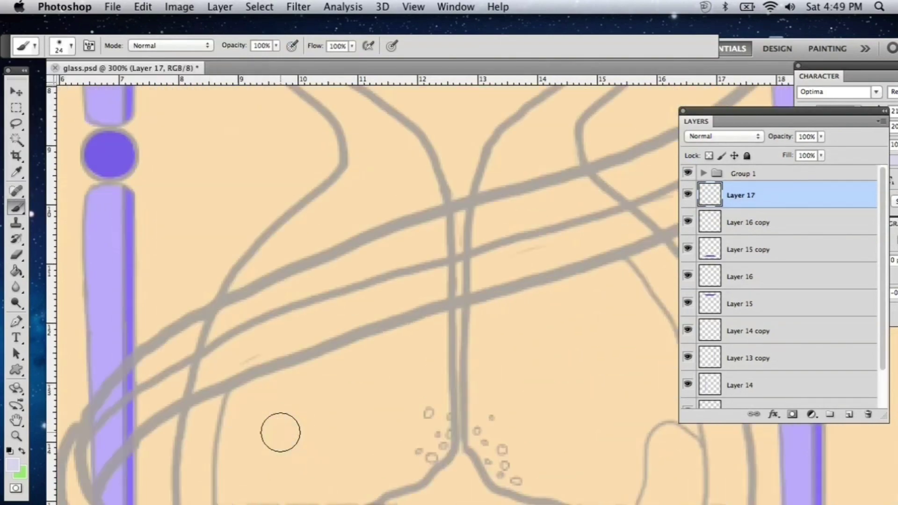
scroll(281, 433, up, 2)
drag(318, 127, 358, 183)
scroll(256, 337, down, 6)
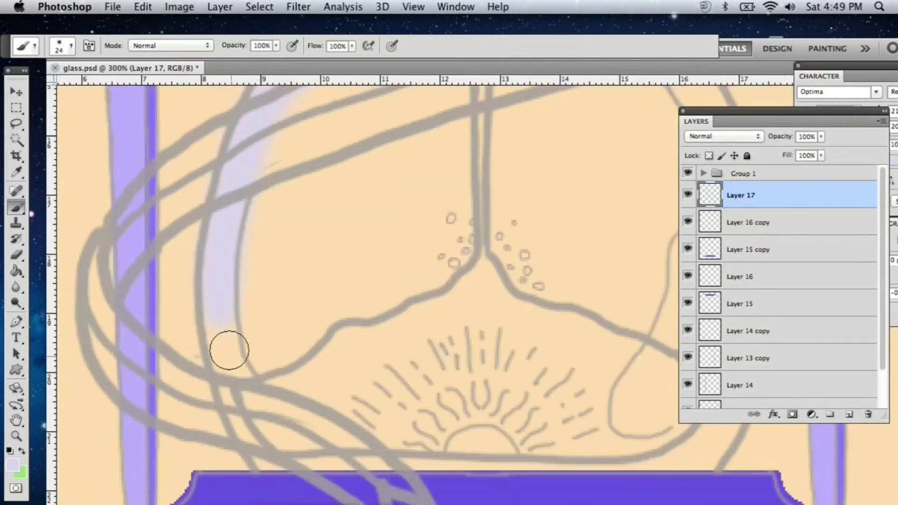
scroll(260, 437, down, 4)
key(super+minus)
key(super+minus)
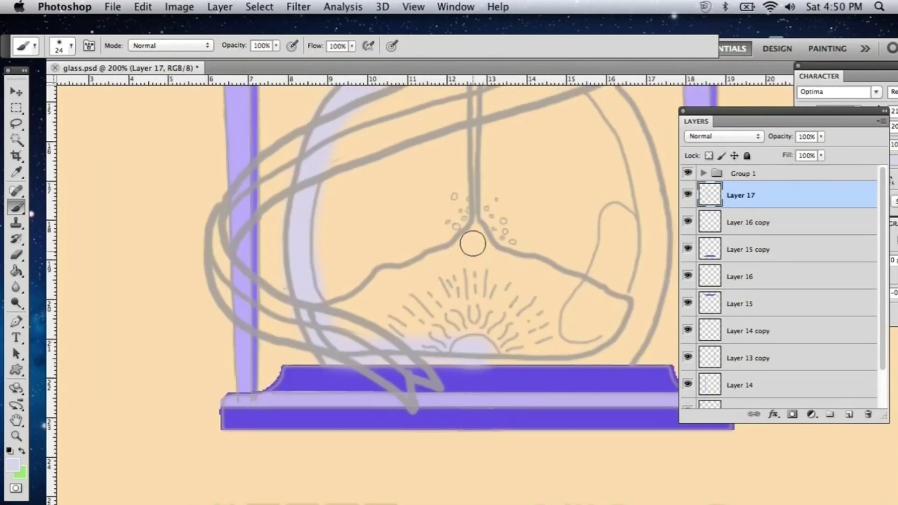
Set the foreground to a near-white lavender and paint over the left glass wall from the top frame down to the base.
click(14, 464)
click(517, 249)
key(Return)
key(super+plus)
scroll(517, 248, up, 6)
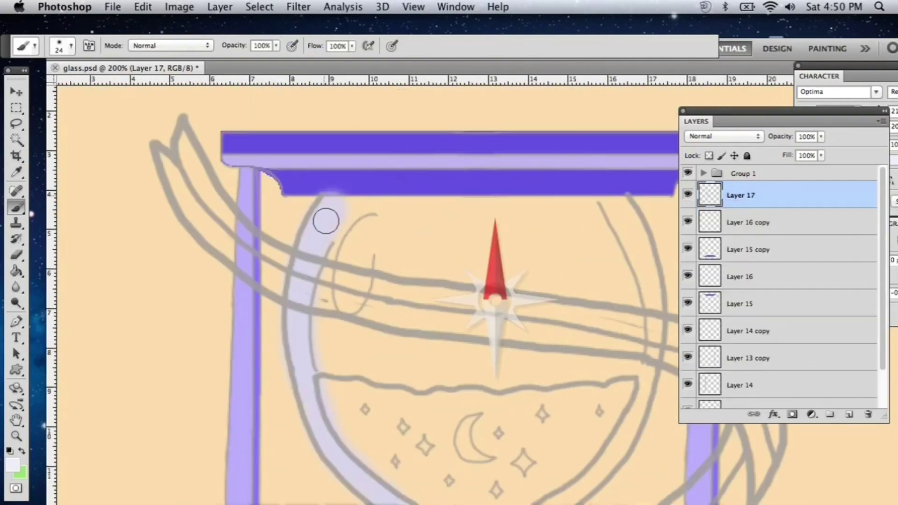
mouse_move(326, 218)
mouse_down()
mouse_move(317, 409)
mouse_move(370, 484)
mouse_up()
scroll(380, 237, down, 6)
drag(381, 236, 297, 444)
scroll(297, 444, down, 5)
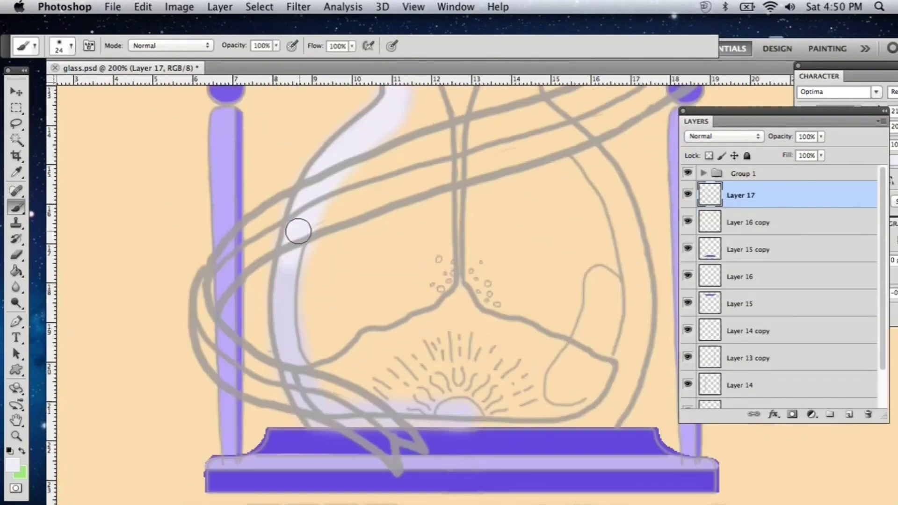
Duplicate Layer 17 and mirror the copy horizontally onto the right glass wall.
key(super+minus)
right_click(743, 195)
click(798, 230)
key(Return)
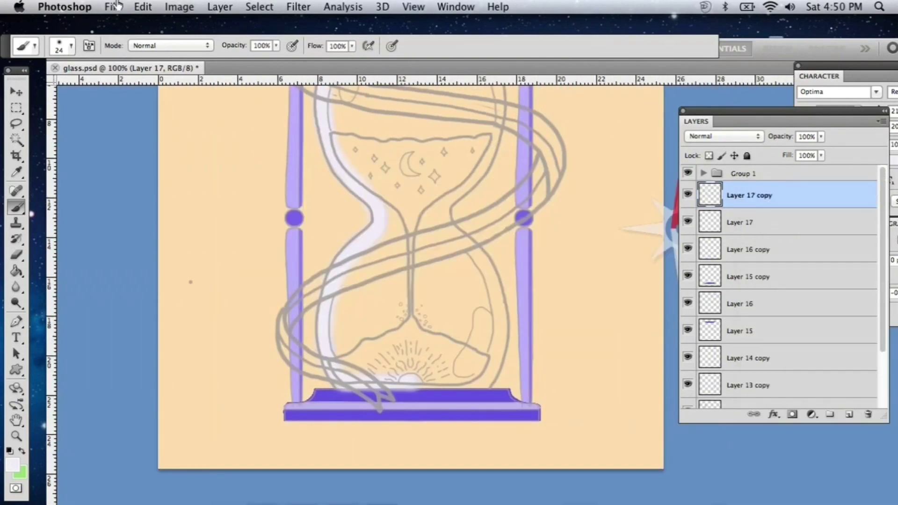
click(142, 7)
mouse_move(187, 315)
click(374, 471)
click(16, 92)
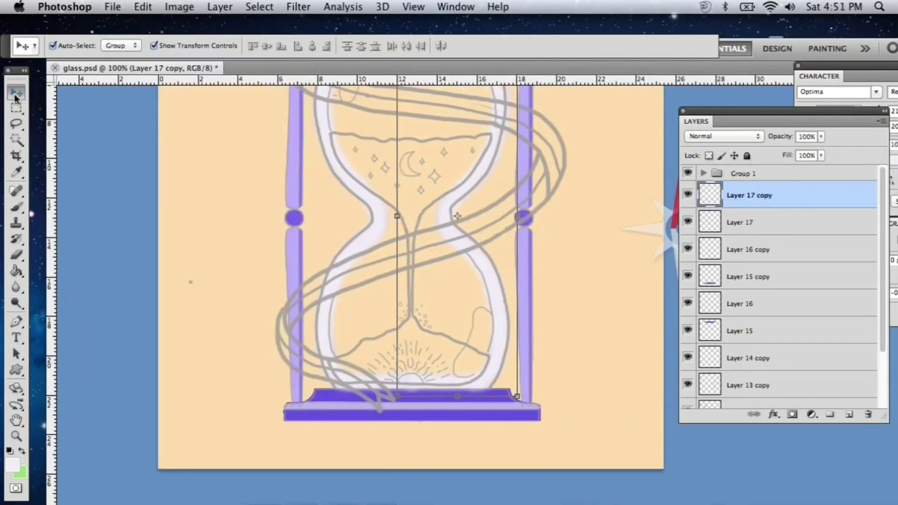
key(super+minus)
key(super+plus)
key(super+plus)
Add a new layer and trace the sand through the upper bulb, neck and lower bulb with the Pen tool.
click(849, 414)
scroll(641, 357, right, 2)
scroll(641, 357, up, 2)
click(16, 322)
key(super+plus)
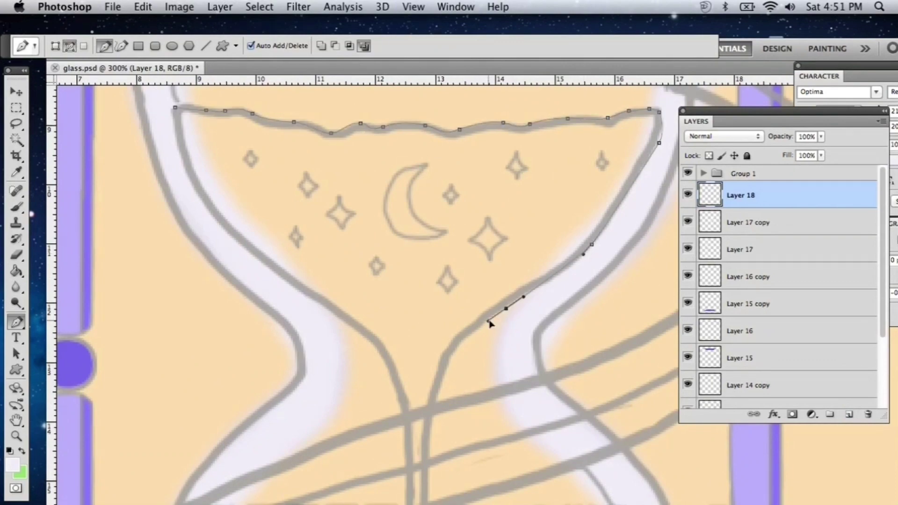
drag(452, 361, 440, 385)
scroll(442, 381, down, 5)
scroll(439, 236, down, 4)
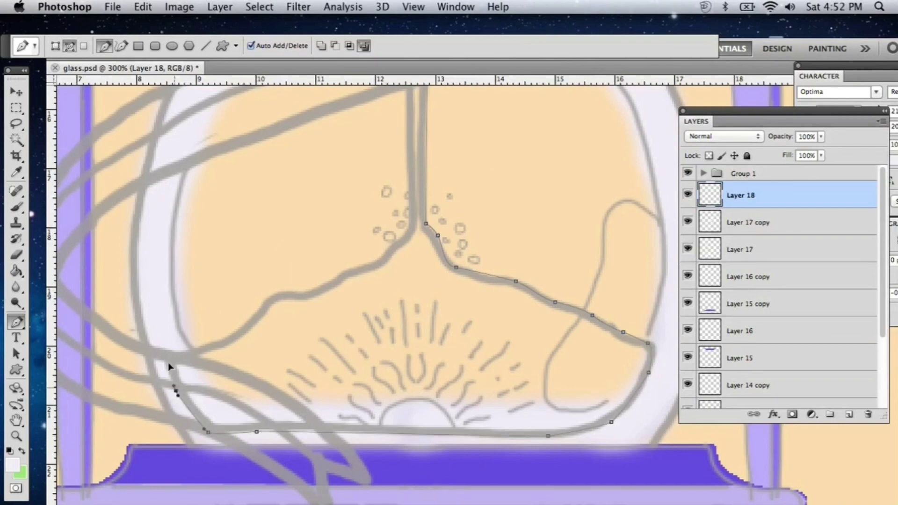
scroll(411, 220, up, 7)
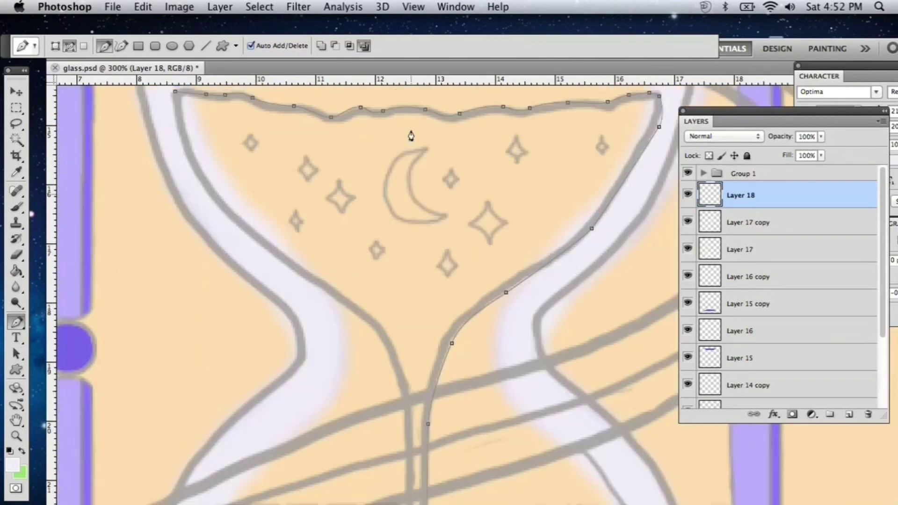
click(400, 414)
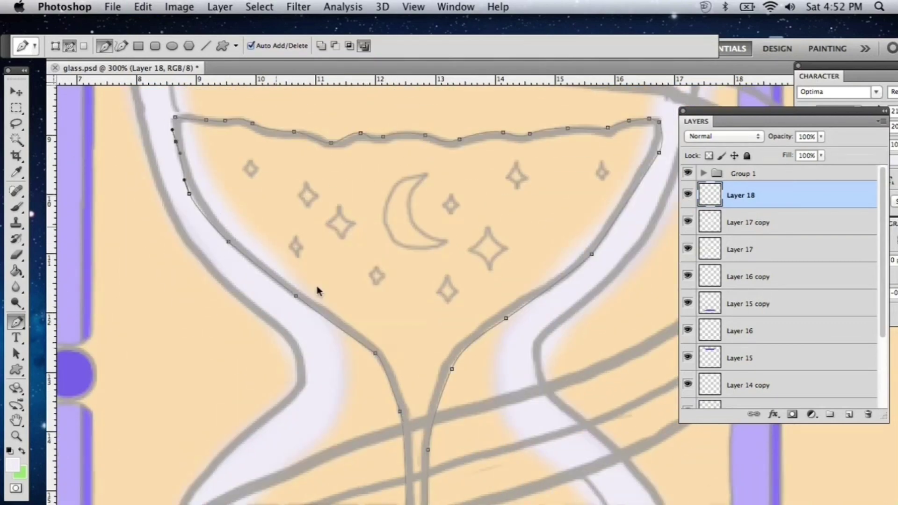
Turn the sand path into a selection and fill it with violet on Layer 18.
key(super+Return)
click(12, 466)
click(625, 262)
click(814, 234)
key(g)
click(476, 182)
scroll(476, 183, down, 8)
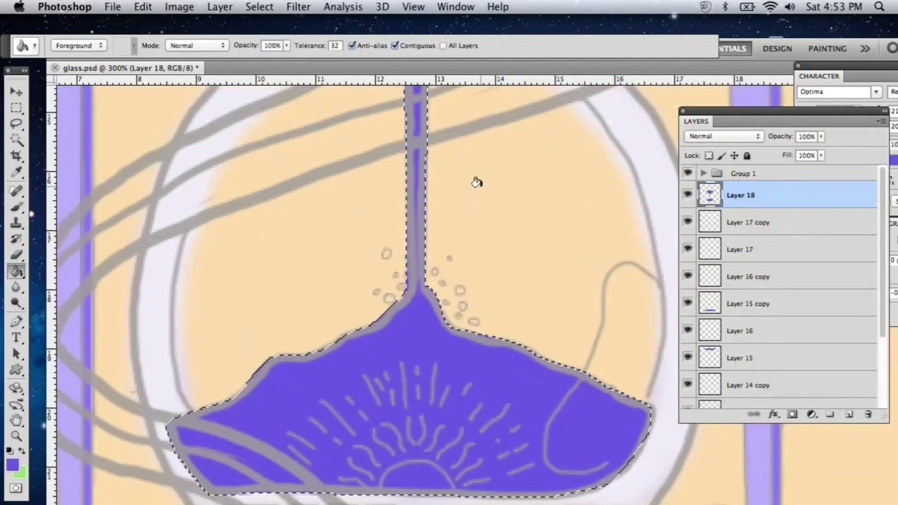
Refill the selected sand with a lighter violet and with a more saturated blue-violet, and deselect.
click(12, 465)
click(619, 253)
key(Return)
click(453, 350)
click(13, 466)
click(636, 250)
key(Return)
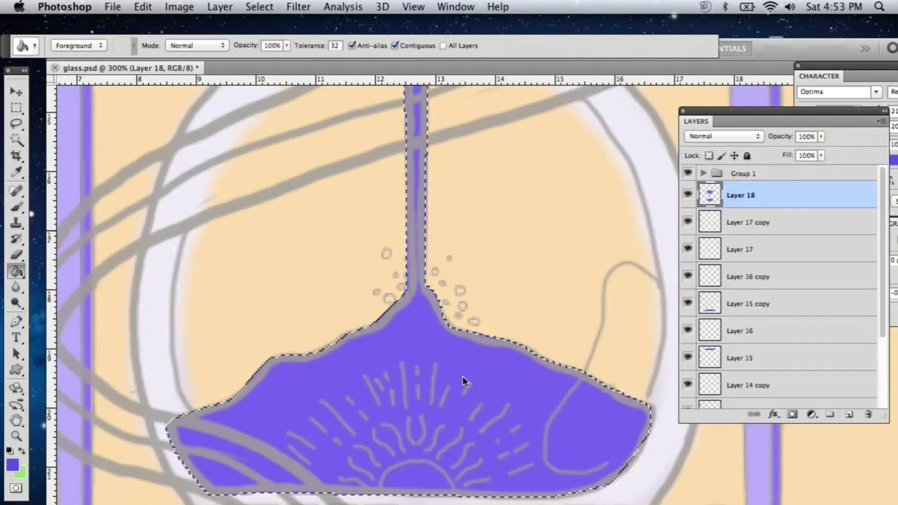
click(462, 376)
key(m)
click(513, 240)
Add a new layer above the sand and set the foreground to a near-white lavender for the brush.
scroll(513, 240, up, 8)
click(848, 414)
key(super+minus)
key(super+plus)
key(super+plus)
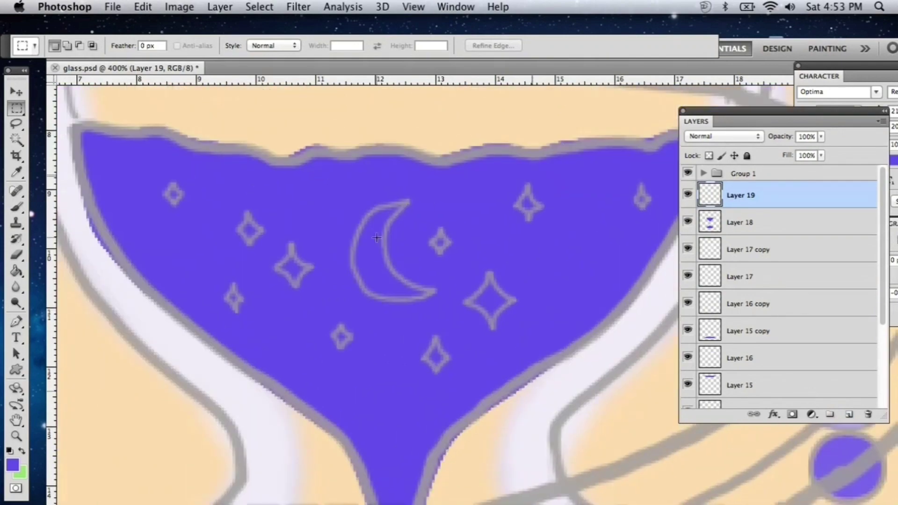
key(p)
key(b)
click(12, 466)
click(522, 242)
key(Return)
Paint the crescent moon in the upper sand near-white lavender with a 2 px hard brush.
key(super+plus)
key(p)
key(b)
click(71, 46)
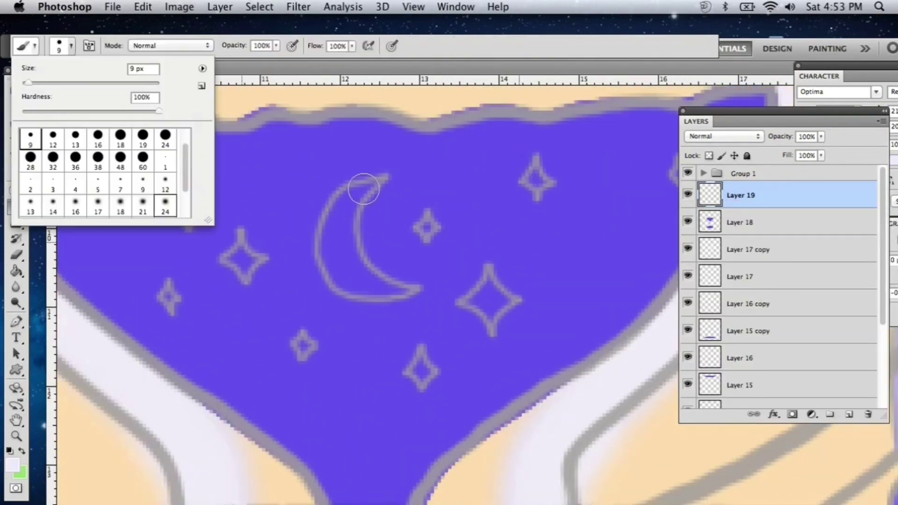
double_click(143, 68)
text(2)
key(Return)
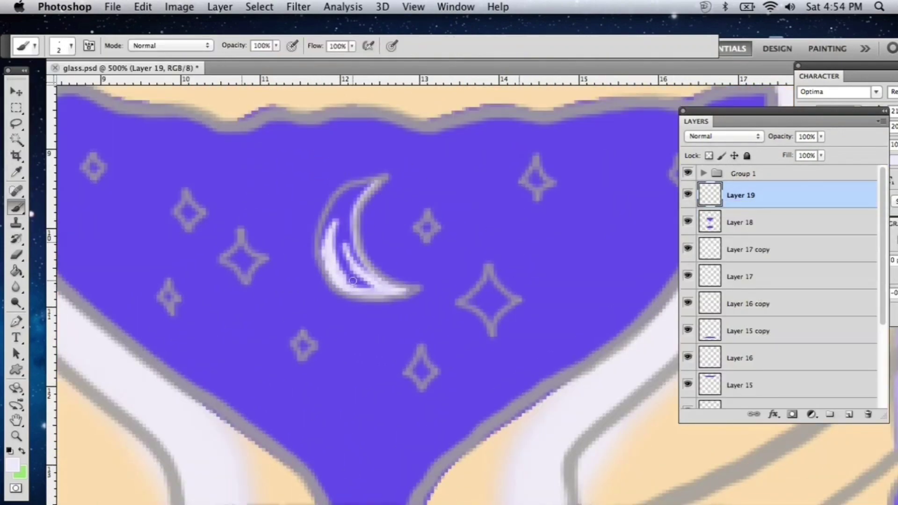
mouse_move(357, 179)
mouse_down()
mouse_move(323, 196)
mouse_move(342, 241)
mouse_up()
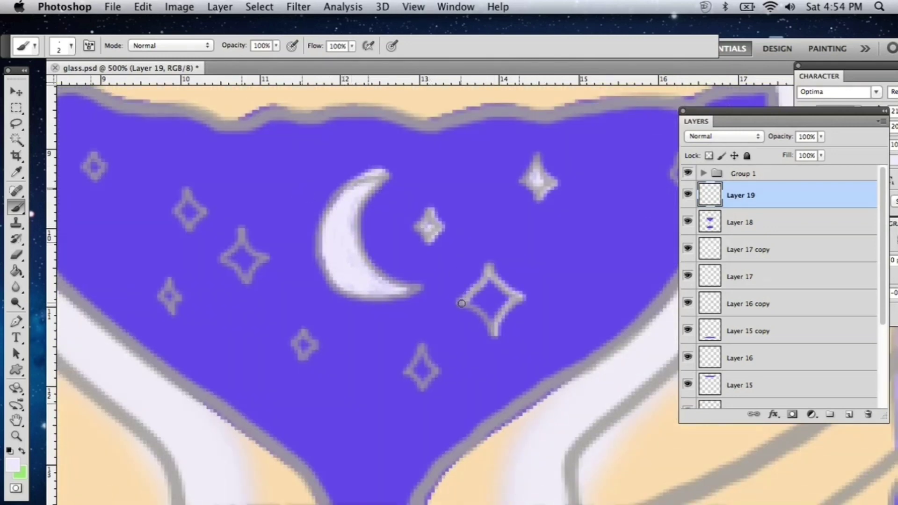
Fill in all the stars around the moon with the near-white lavender brush.
scroll(475, 292, right, 3)
drag(621, 166, 621, 180)
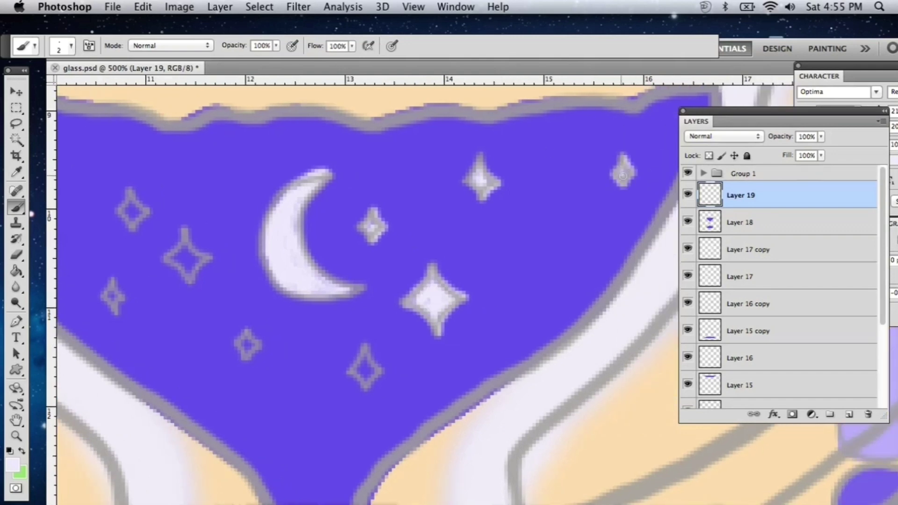
scroll(422, 287, down, 3)
scroll(422, 287, left, 3)
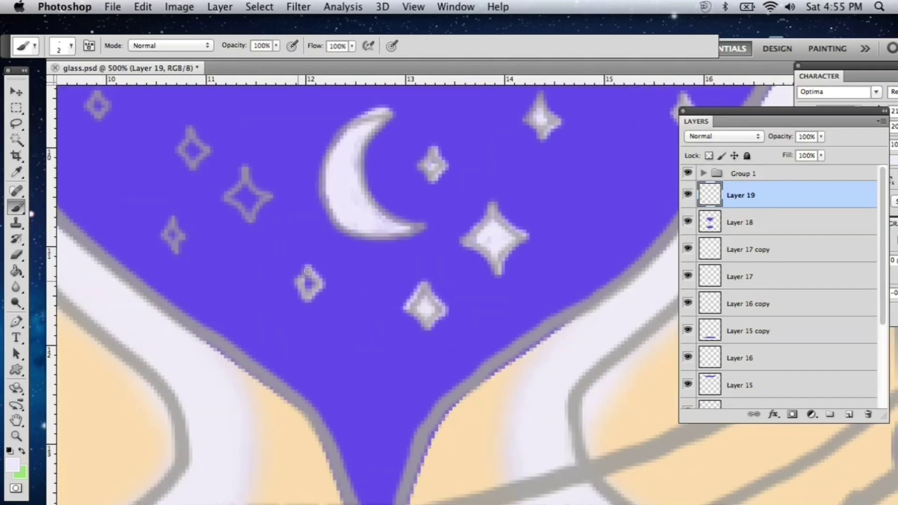
drag(308, 271, 310, 288)
scroll(303, 234, up, 3)
scroll(303, 234, left, 3)
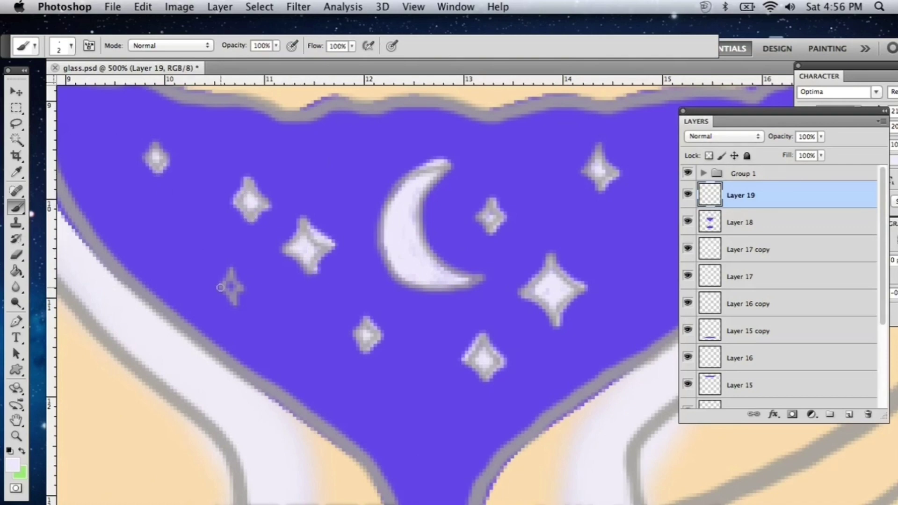
key(e)
key(super+minus)
key(super+minus)
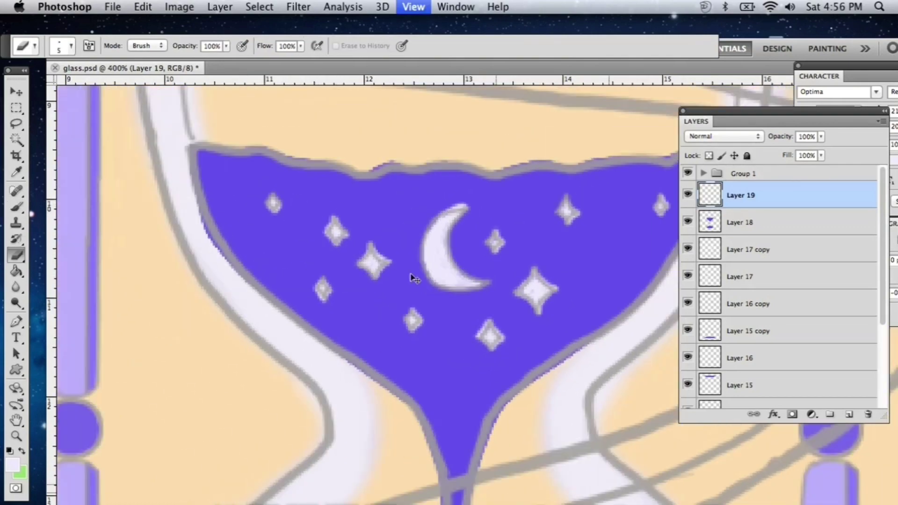
Set the foreground to bright yellow for painting the rising sun in the lower sand.
scroll(412, 277, down, 10)
key(super+plus)
key(super+plus)
key(super+plus)
key(b)
key(super+minus)
click(14, 466)
click(710, 389)
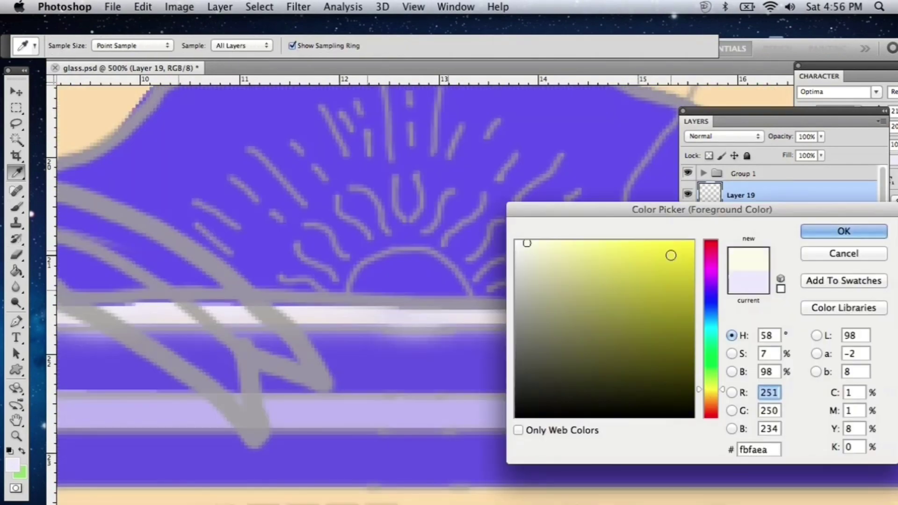
click(670, 254)
drag(710, 390, 709, 391)
key(Return)
Stamp a yellow disc over the sketched sun with a 38 px brush, delete its part below the sand's base line and deselect.
click(71, 45)
click(105, 160)
click(408, 310)
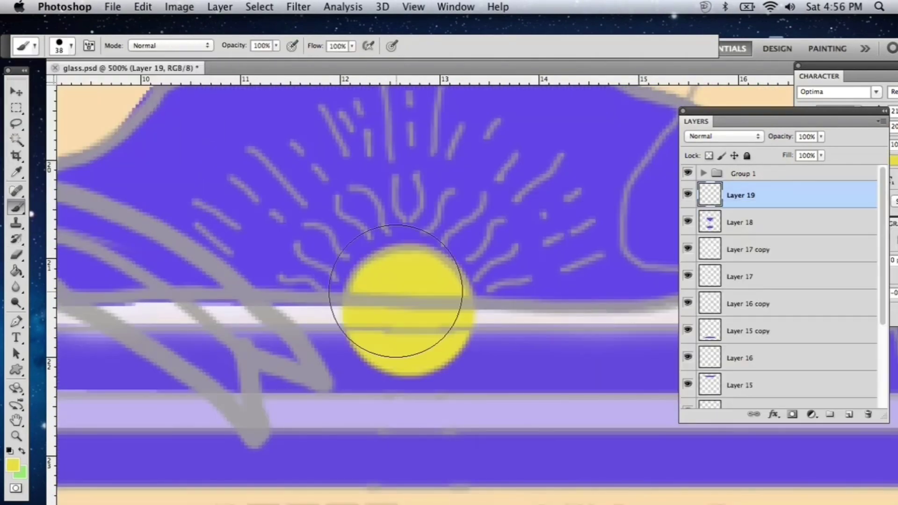
key(m)
drag(508, 413, 329, 296)
key(Delete)
key(super+d)
Trace the lowest ray on the sun's left side with the Pen tool and open the brush size settings.
key(p)
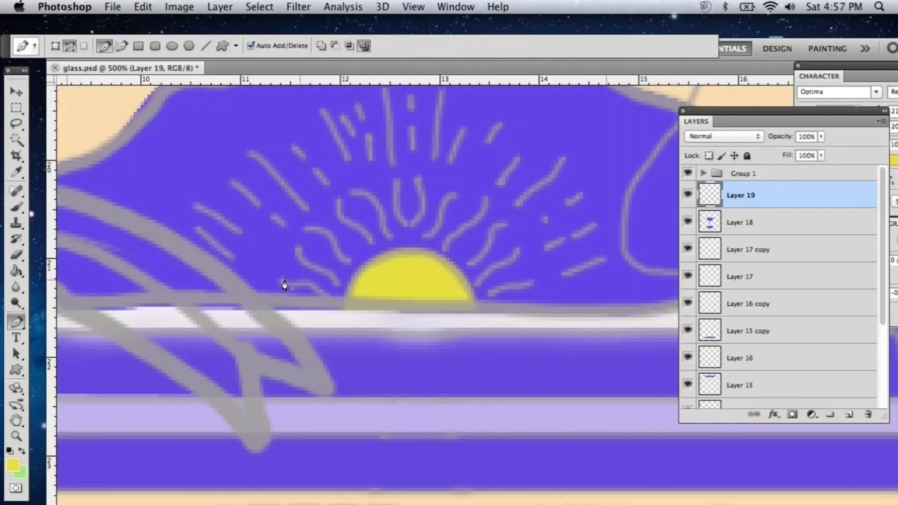
key(Escape)
key(b)
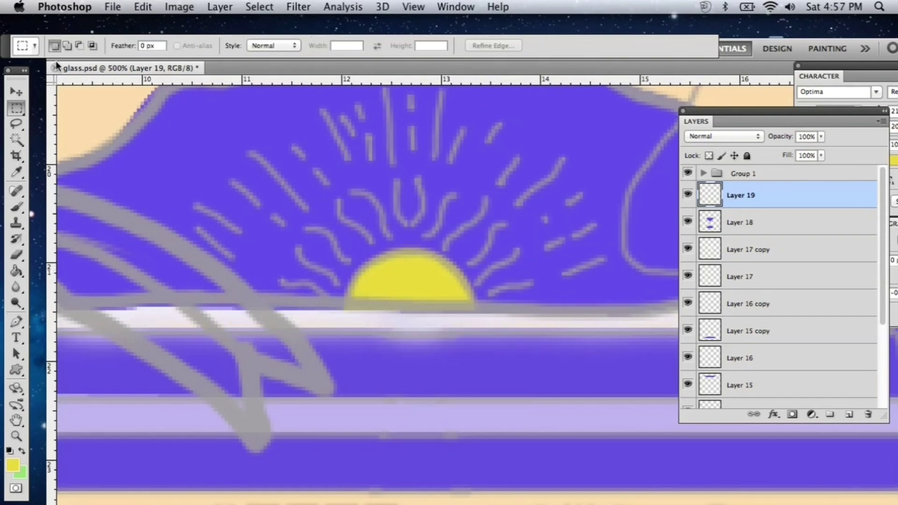
click(59, 45)
key(Escape)
key(p)
key(b)
click(59, 45)
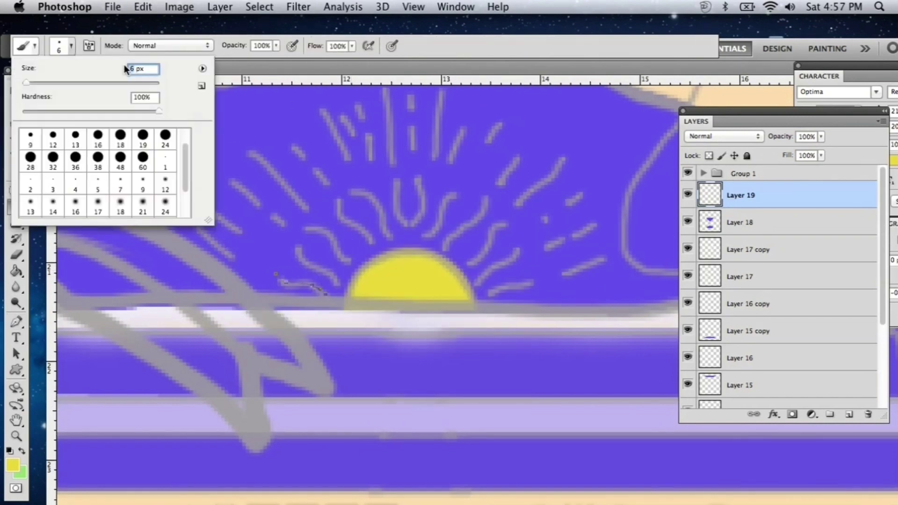
Try to stroke the traced sun ray with the yellow brush, then undo the stroke.
key(p)
right_click(352, 228)
click(385, 262)
key(Return)
key(super+z)
Set the brush to 3 px, stroke the traced sun ray in yellow and dismiss the path.
key(b)
right_click(357, 243)
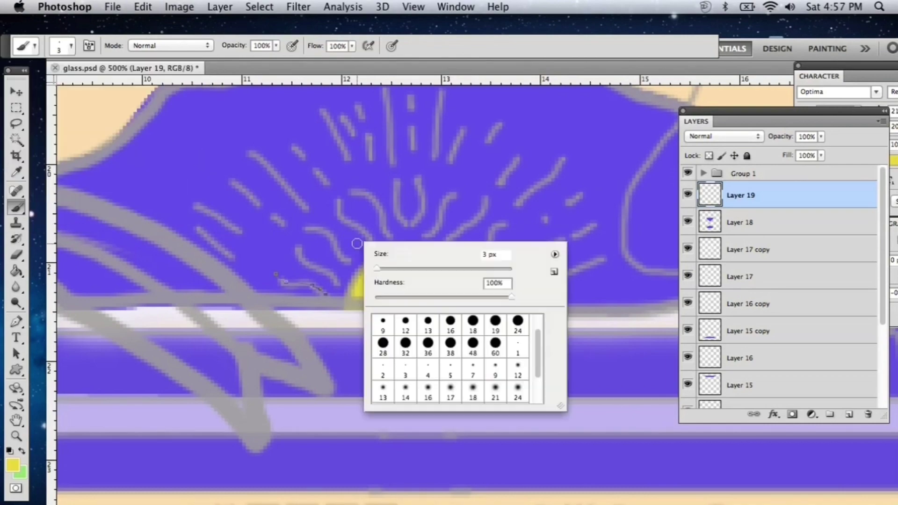
key(Return)
key(p)
right_click(398, 215)
click(431, 248)
key(Return)
key(Return)
Paint over the remaining sketched sun rays and dots in yellow with the 3 px brush.
key(super+plus)
key(b)
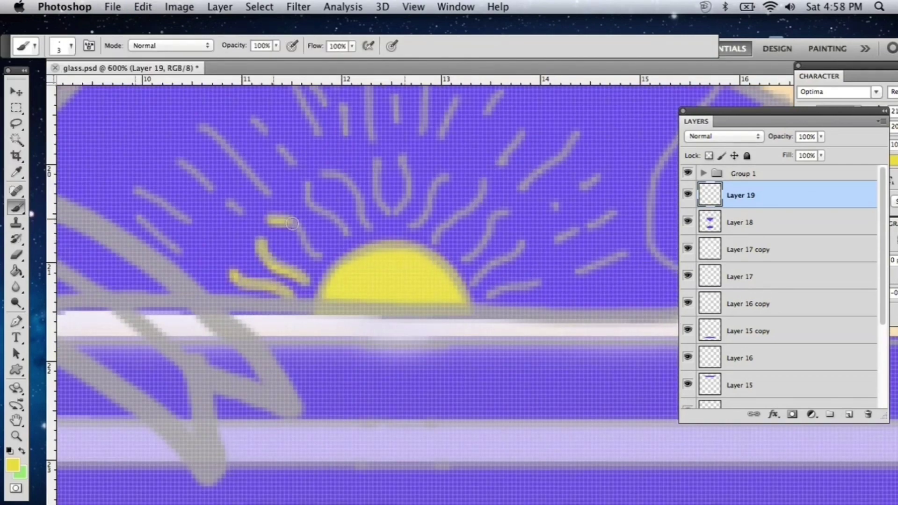
key(ctrl+minus)
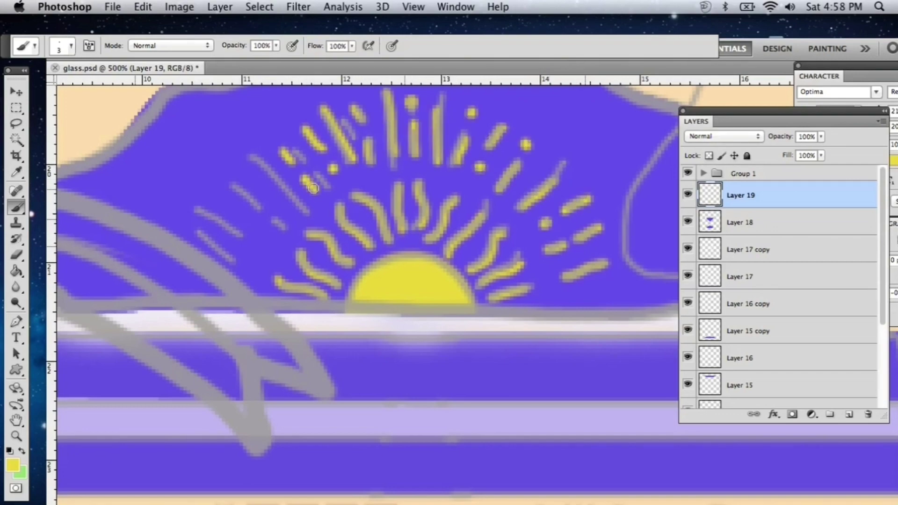
key(ctrl+minus)
key(ctrl+minus)
key(ctrl+minus)
key(ctrl+minus)
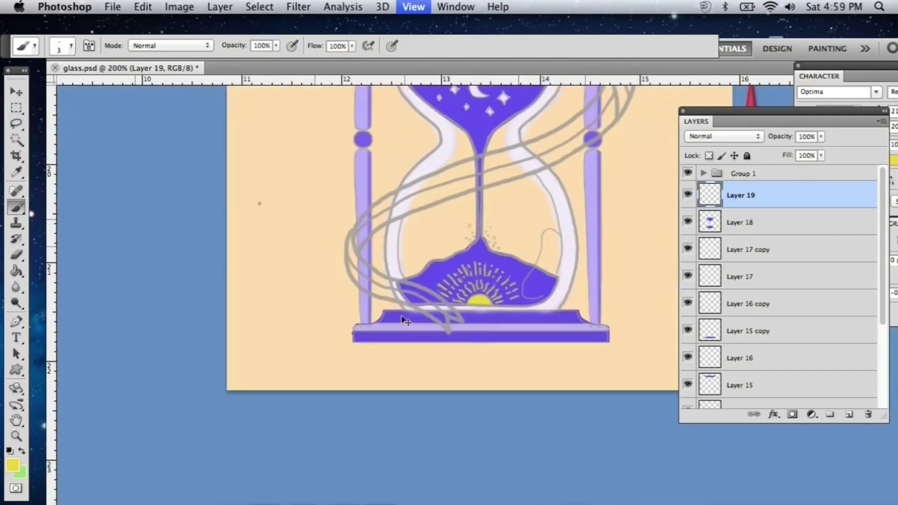
Add a new layer directly above Layer 18 and set the foreground to pink for the ribbon.
scroll(760, 341, down, 3)
scroll(743, 236, up, 5)
click(748, 215)
click(849, 415)
scroll(535, 315, up, 3)
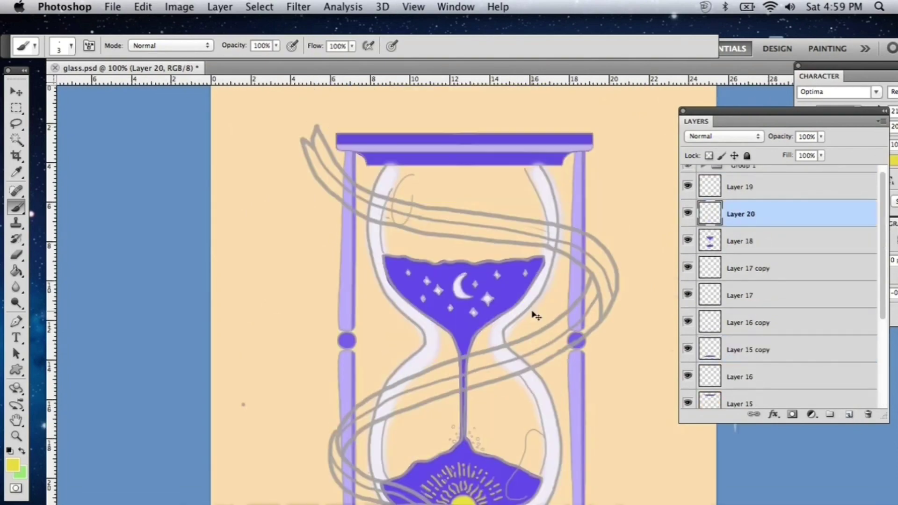
key(super+plus)
key(super+minus)
click(14, 465)
drag(711, 391, 711, 264)
click(620, 246)
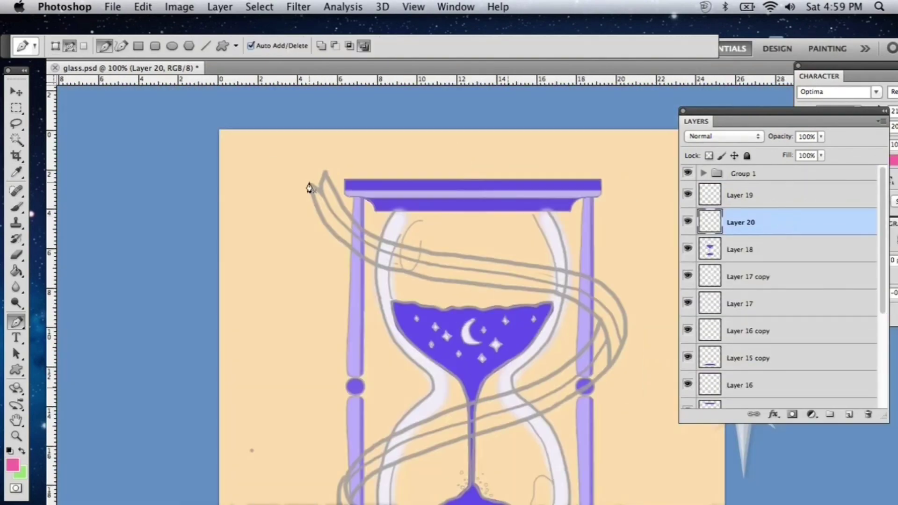
Trace the ribbon from its upper forked end to the bend beyond the right post with the Pen tool and make it a selection.
key(super+plus)
scroll(199, 222, up, 3)
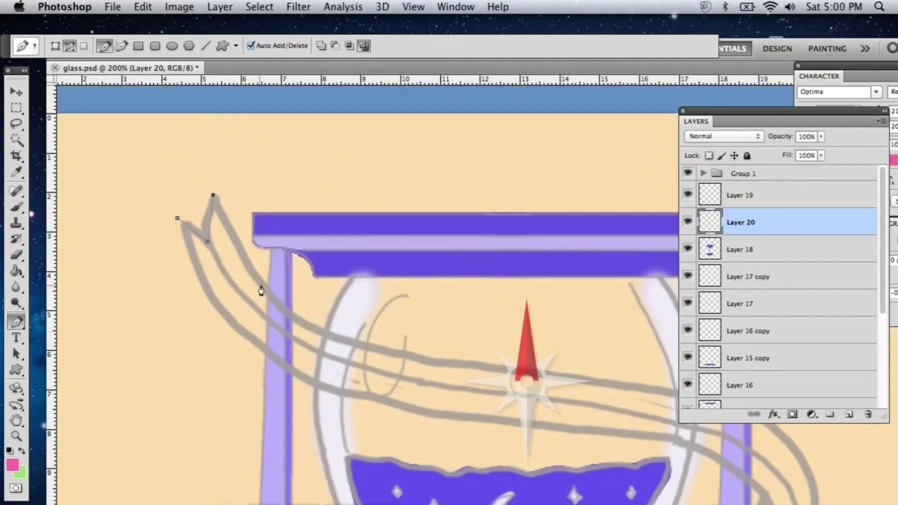
scroll(261, 291, down, 5)
scroll(225, 211, right, 3)
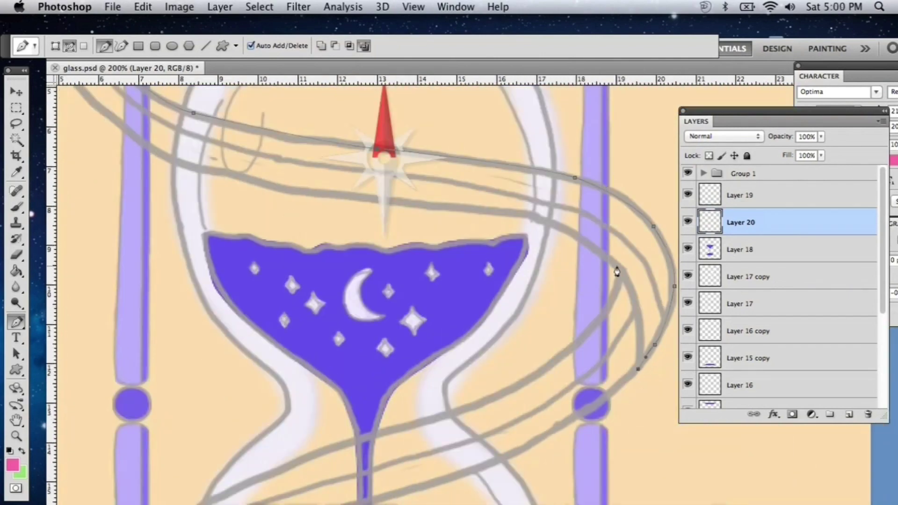
scroll(607, 401, right, 2)
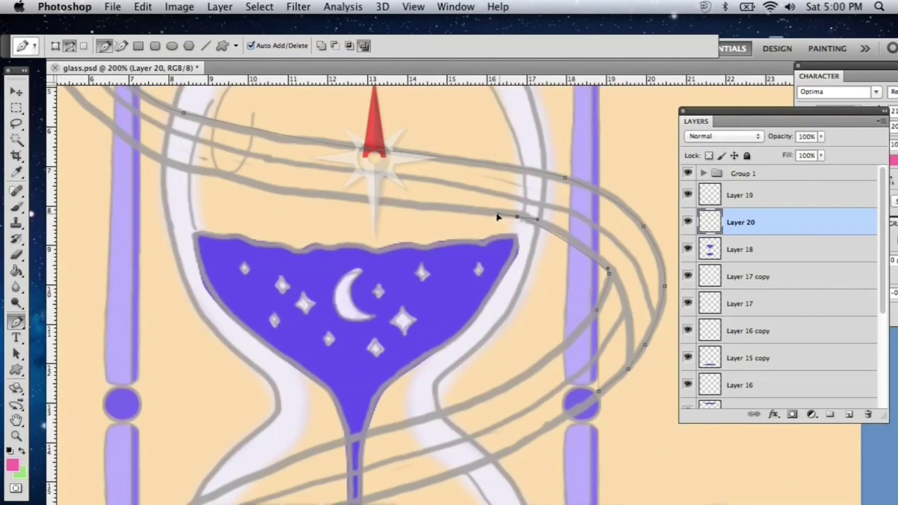
scroll(187, 166, up, 8)
scroll(187, 166, left, 8)
right_click(288, 260)
click(327, 323)
key(Return)
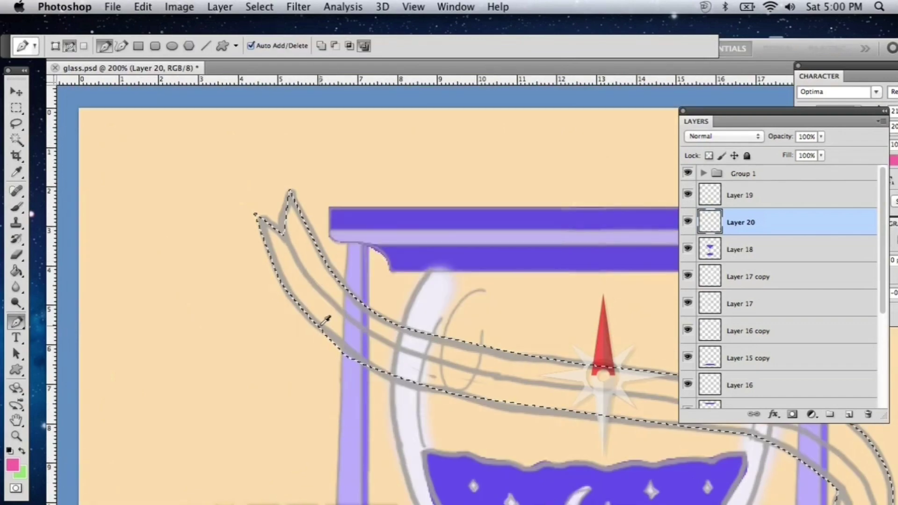
Fill the selected upper ribbon section with pink and keep its selection active.
key(g)
click(327, 318)
scroll(312, 266, down, 10)
scroll(312, 266, up, 2)
key(m)
click(582, 357)
scroll(582, 356, up, 2)
key(super+z)
Set the foreground to a deeper pink, refill the selected upper ribbon section and deselect.
click(13, 465)
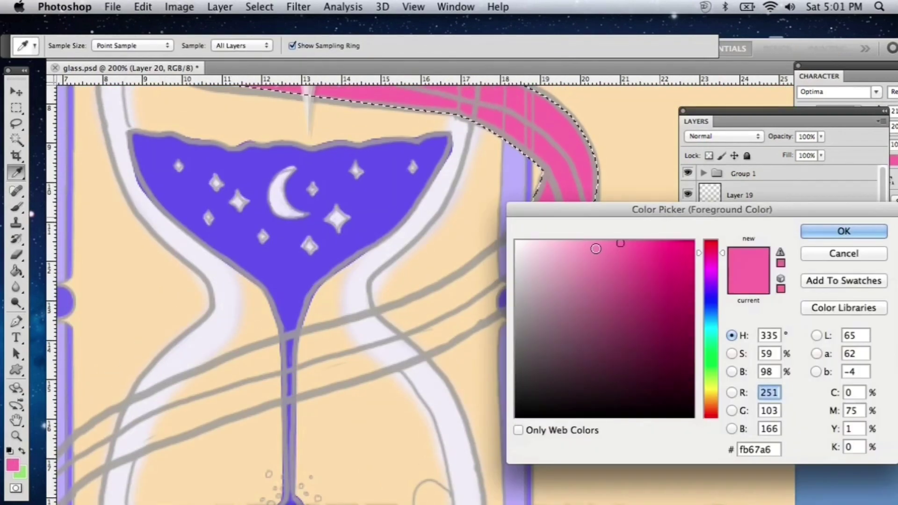
click(651, 250)
click(814, 232)
key(g)
click(563, 147)
key(m)
click(563, 154)
Trace the middle ribbon section between the two posts with the Pen tool and turn it into a selection with 0 px feather.
key(p)
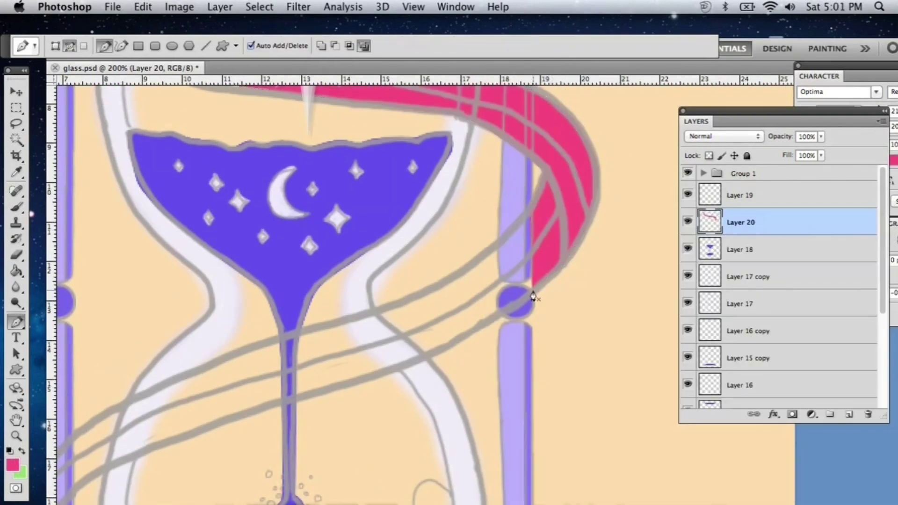
drag(283, 406, 266, 410)
scroll(264, 410, left, 8)
scroll(265, 410, down, 2)
drag(340, 414, 331, 417)
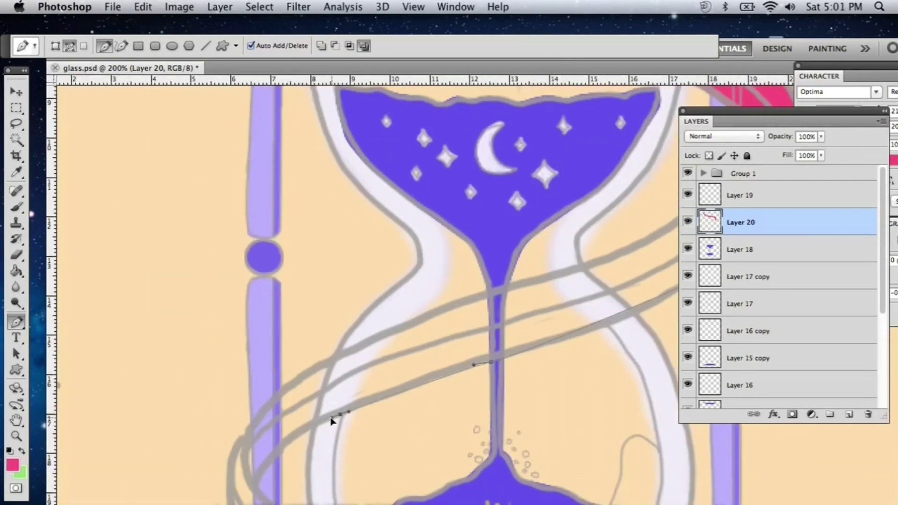
drag(476, 291, 505, 284)
scroll(505, 284, right, 8)
drag(432, 240, 453, 232)
drag(506, 189, 509, 185)
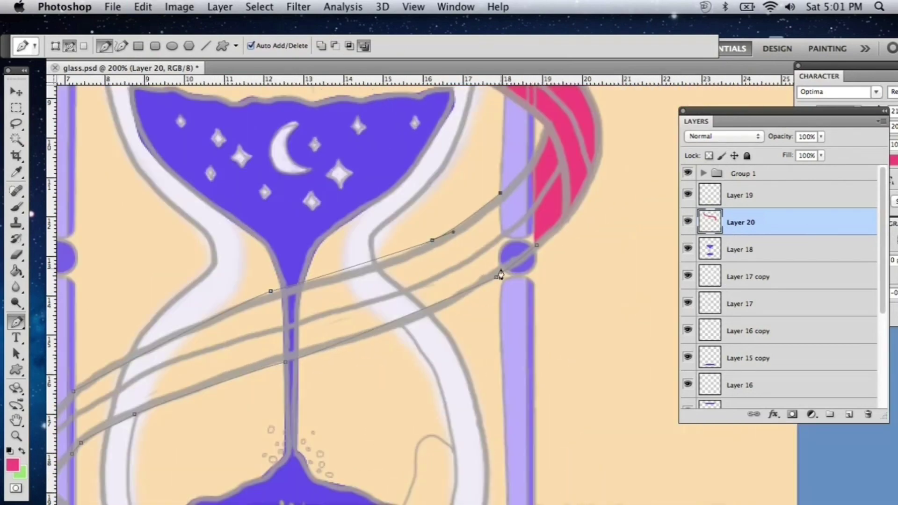
right_click(500, 230)
click(538, 295)
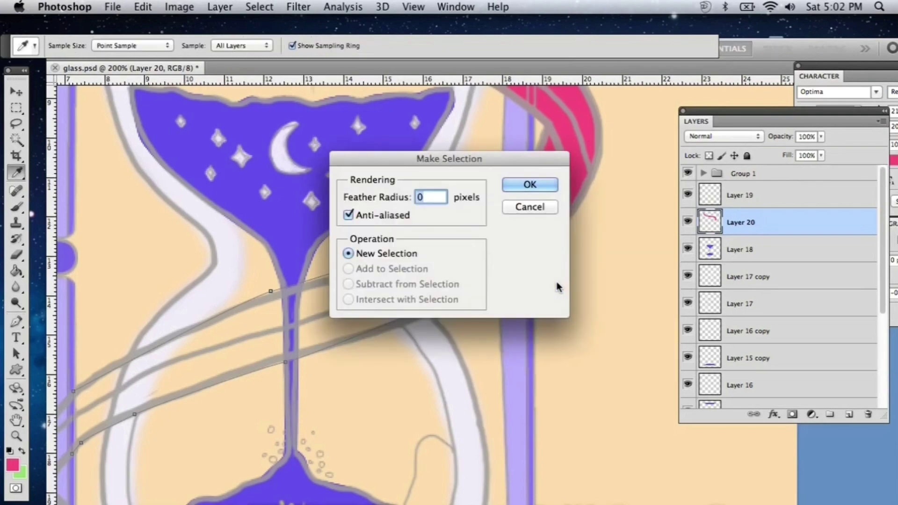
key(Return)
Fill the middle ribbon section with deep pink, deselect and erase the pink overlapping the right post.
key(g)
click(465, 228)
key(m)
click(448, 170)
key(super+plus)
key(e)
drag(496, 131, 503, 169)
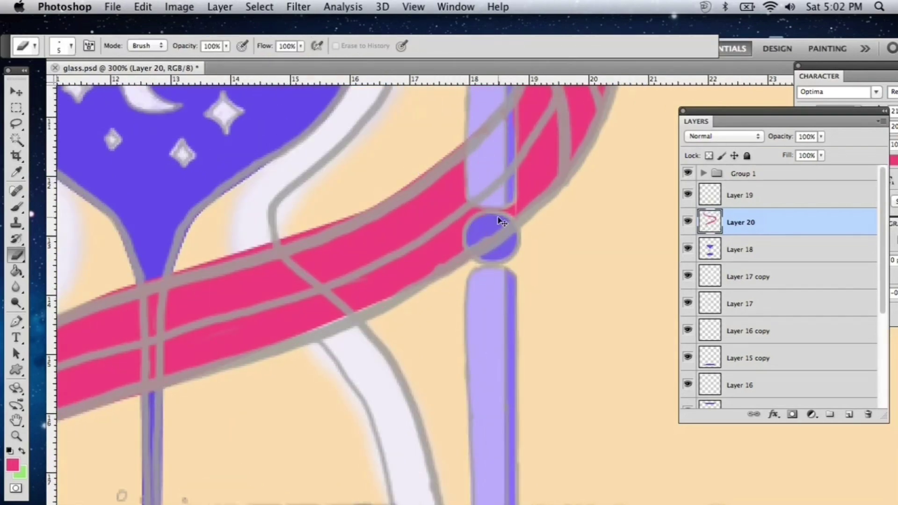
Trace the lower ribbon section around the left post to its forked tail, select it and fill it with deep pink.
key(super+minus)
key(super+minus)
key(super+plus)
drag(225, 267, 427, 202)
key(super+plus)
key(p)
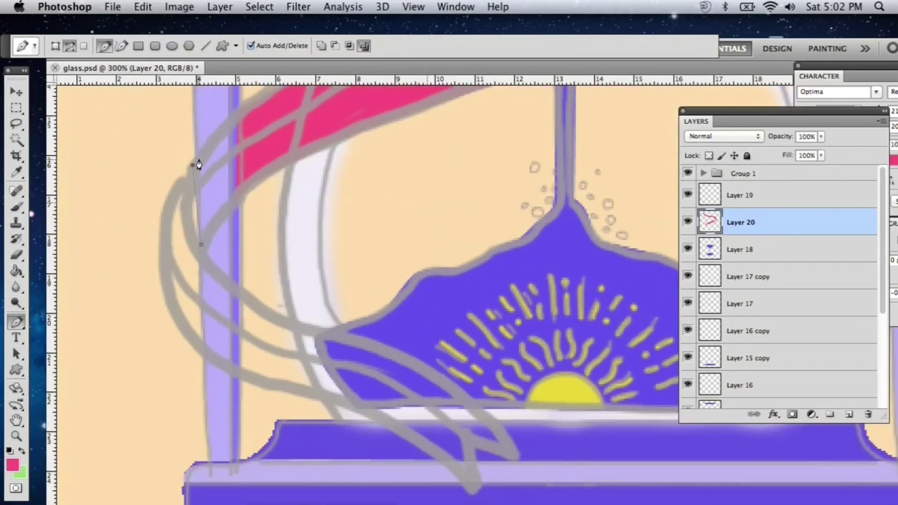
right_click(199, 163)
click(220, 189)
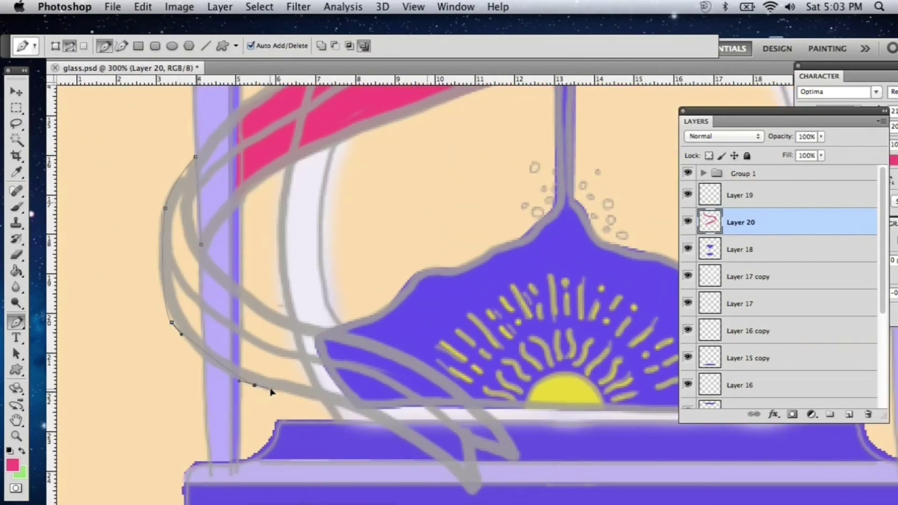
scroll(270, 389, down, 3)
drag(367, 348, 390, 364)
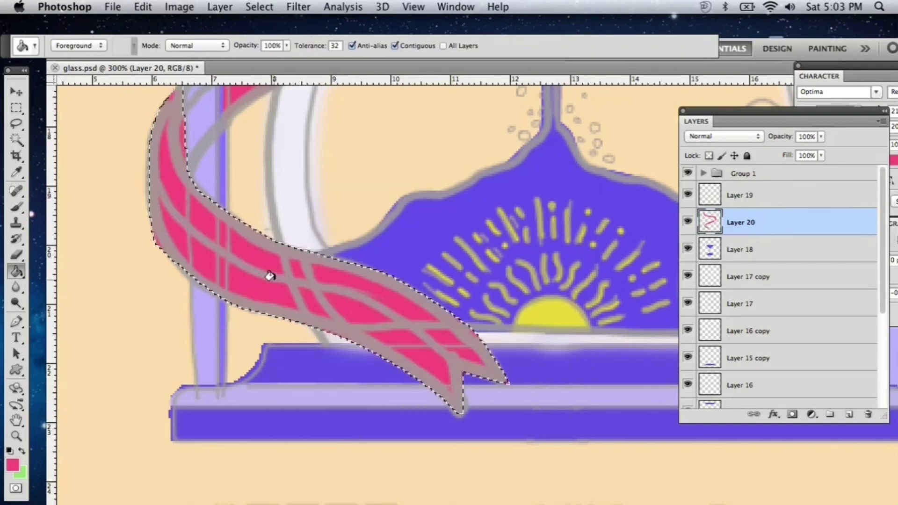
key(e)
key(super+h)
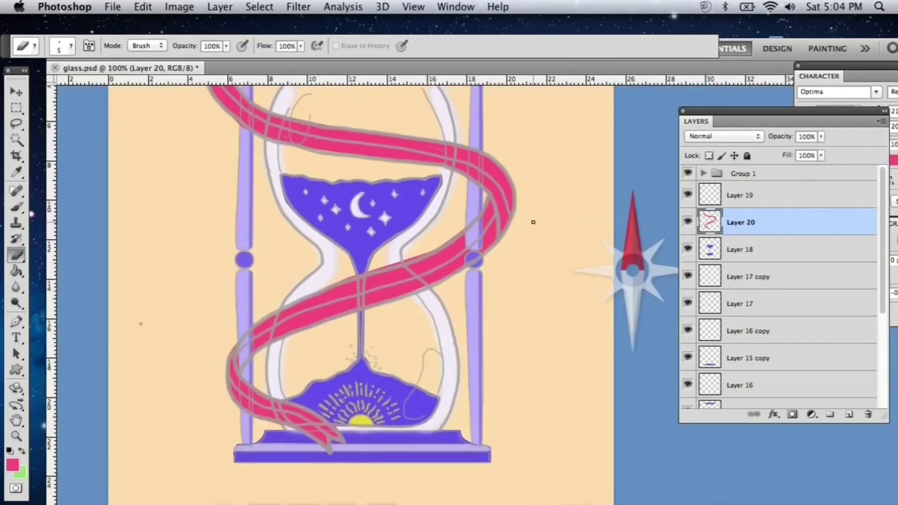
Add a new layer above Layer 20 and trace the upper ribbon's inner line around the right bend with the Pen tool.
key(super+plus)
key(super+plus)
key(super+plus)
key(p)
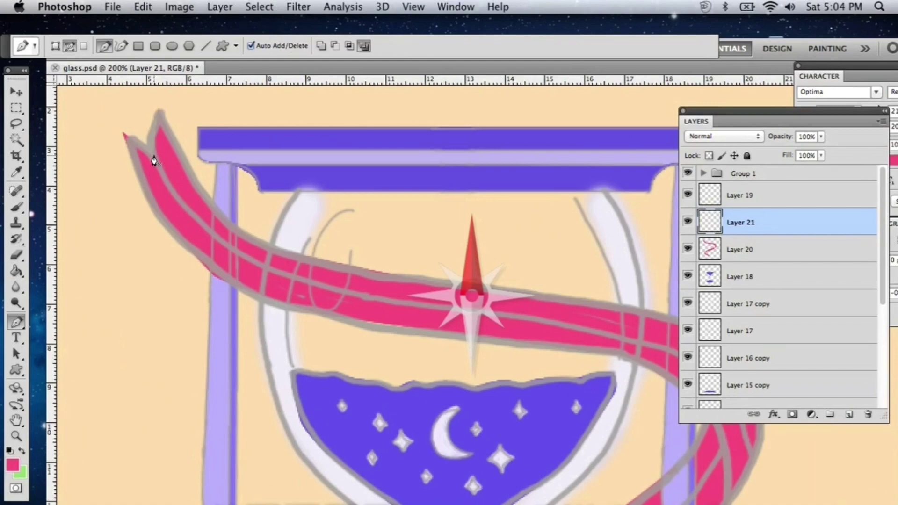
drag(384, 298, 418, 303)
scroll(415, 301, right, 5)
scroll(415, 302, down, 4)
drag(325, 157, 364, 160)
drag(463, 190, 468, 195)
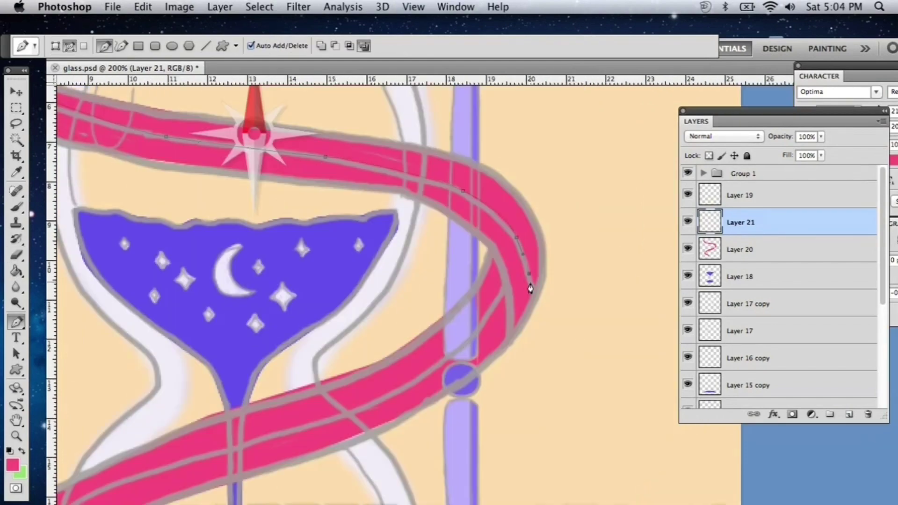
Set the foreground colour to light pink f5a8be and stroke the upper ribbon's inner path using the Brush with simulated pressure.
key(b)
click(61, 49)
key(Return)
key(p)
click(13, 464)
click(571, 248)
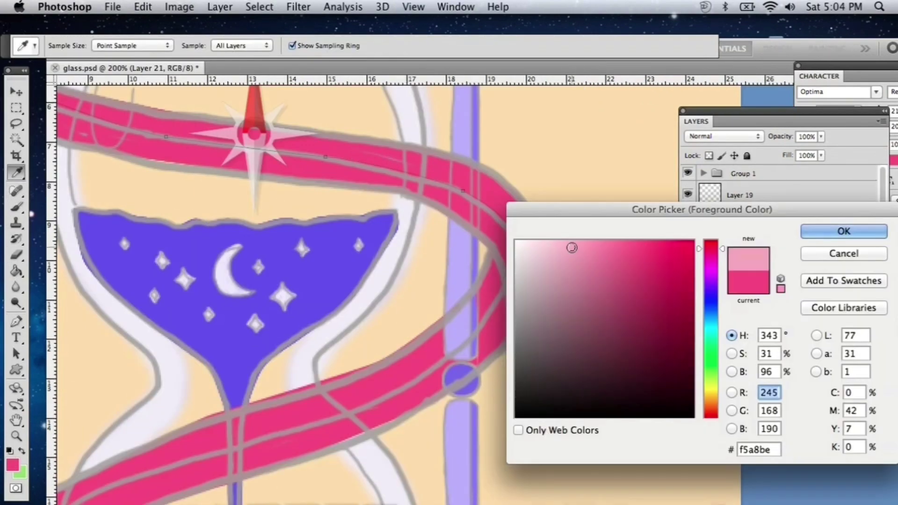
key(Return)
key(p)
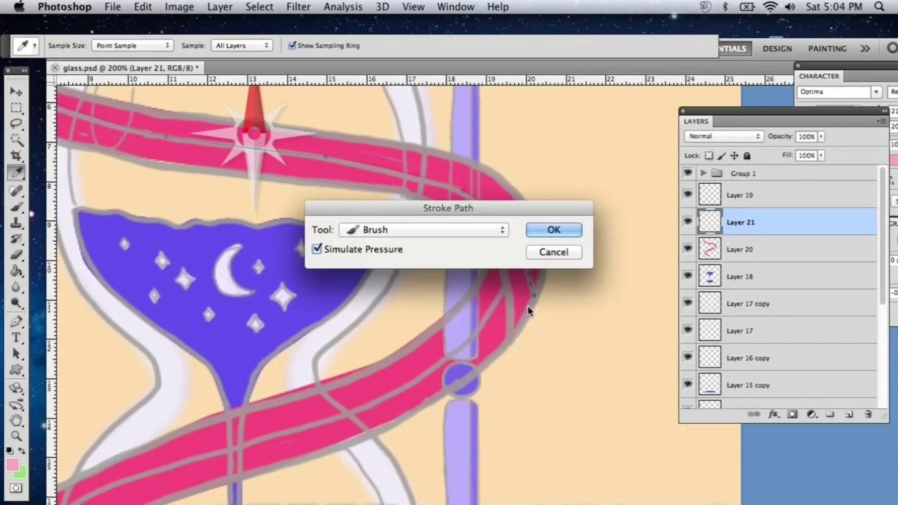
right_click(543, 170)
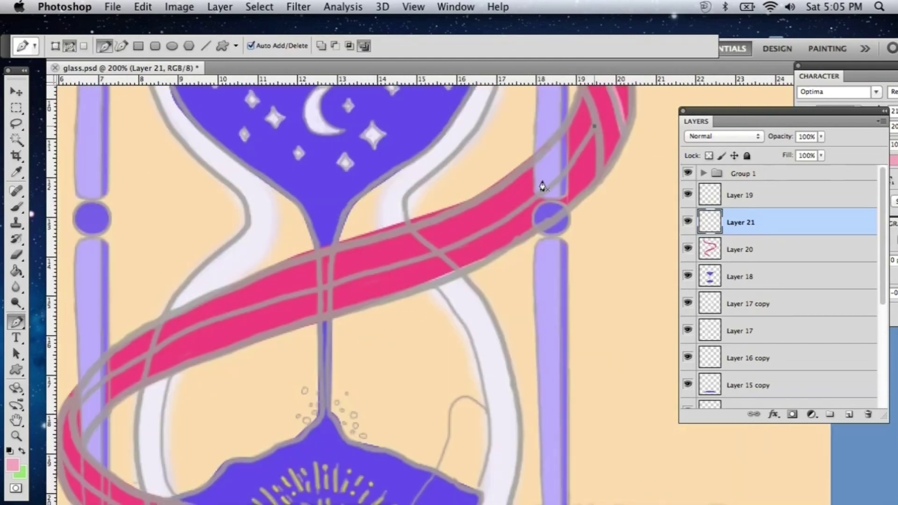
Trace and stroke the middle ribbon's inner line in light pink, delete the path and erase the line over the right post.
right_click(378, 274)
click(422, 365)
right_click(600, 241)
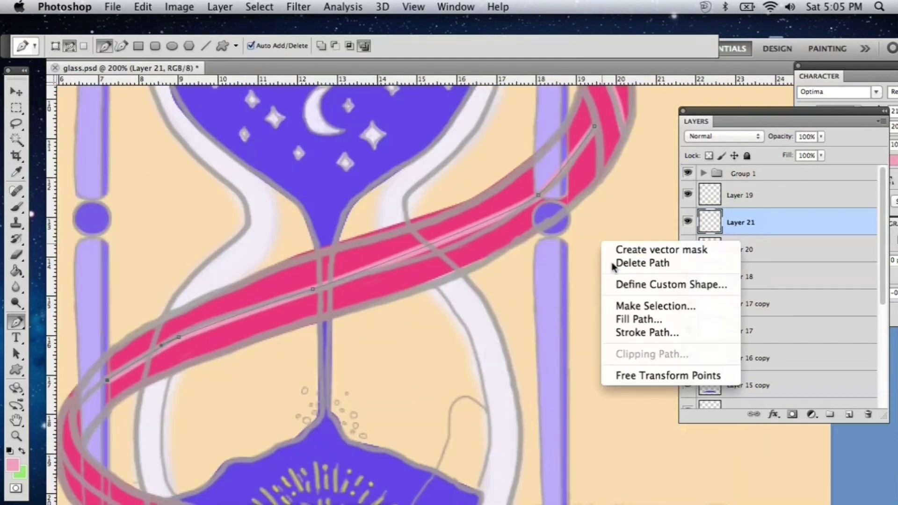
click(612, 262)
key(e)
drag(551, 194, 564, 162)
Trace the lower ribbon's inner line down to its forked tail with the Pen tool and stroke it light pink with simulated pressure.
scroll(544, 187, left, 2)
scroll(545, 185, left, 2)
click(740, 245)
scroll(407, 210, down, 4)
scroll(406, 210, left, 2)
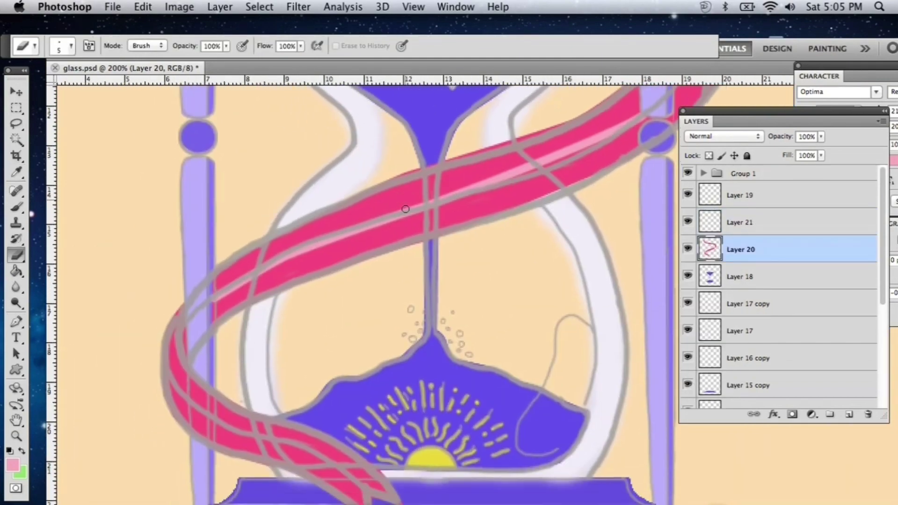
key(b)
key(p)
click(223, 259)
drag(250, 301, 262, 310)
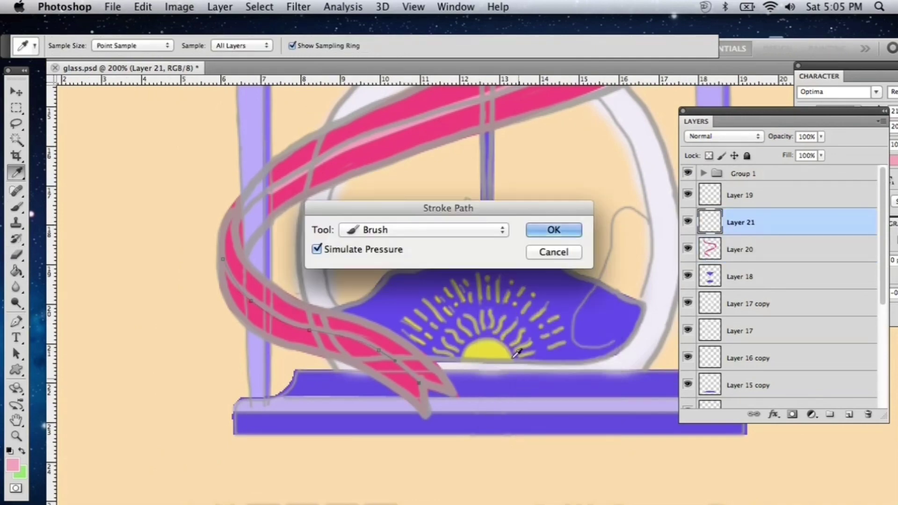
key(Return)
key(ctrl+0)
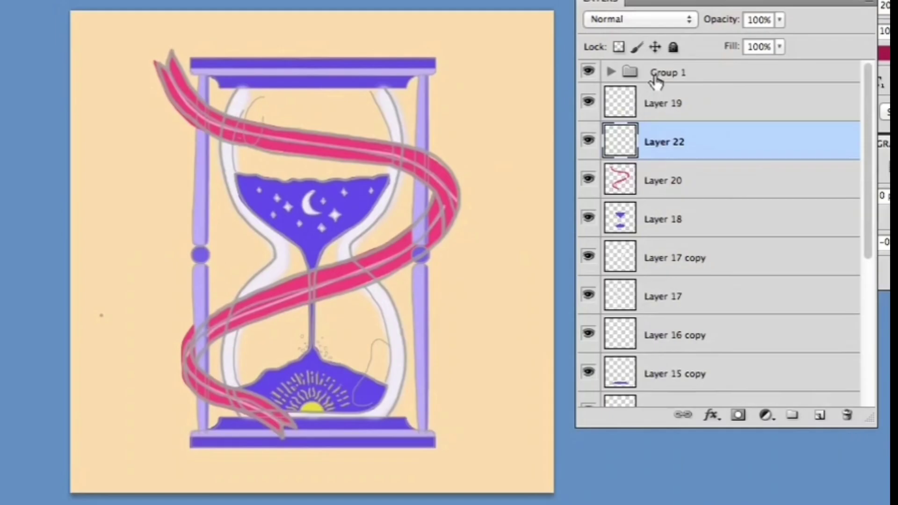
Delete the sketch group Group 1 and rename Layer 19 as moon and Layer 20 as ribbon.
click(655, 80)
key(Delete)
double_click(659, 81)
text(m)
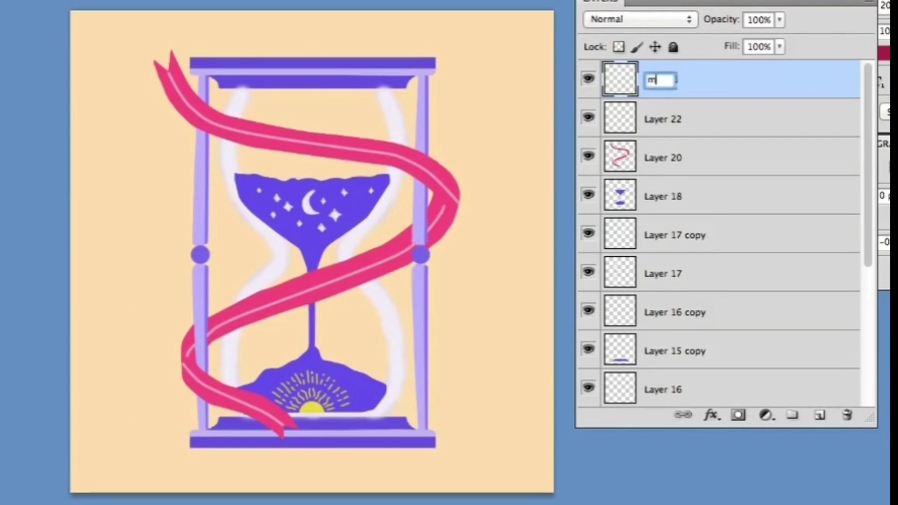
text(oon)
key(Return)
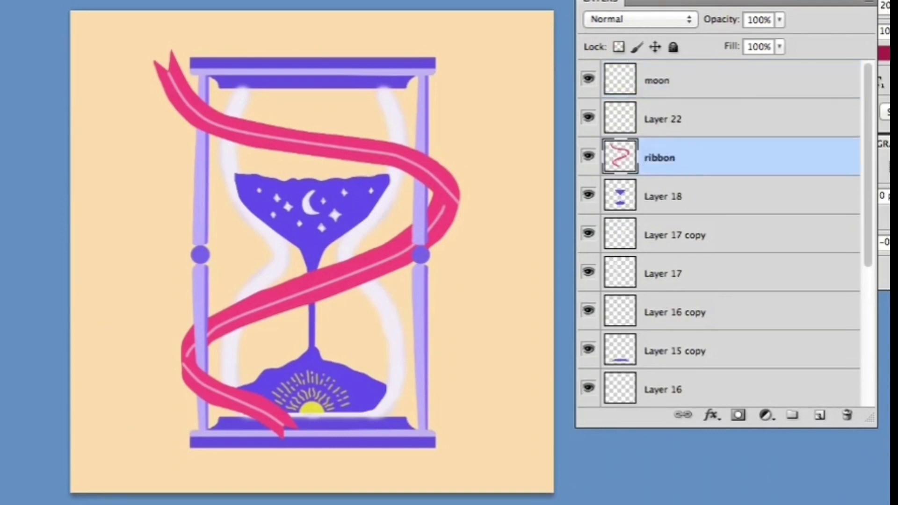
Rename Layer 18 as sand, Layer 17 copy and Layer 17 both as glass, and Layer 15 copy as bottom.
double_click(659, 198)
key(Return)
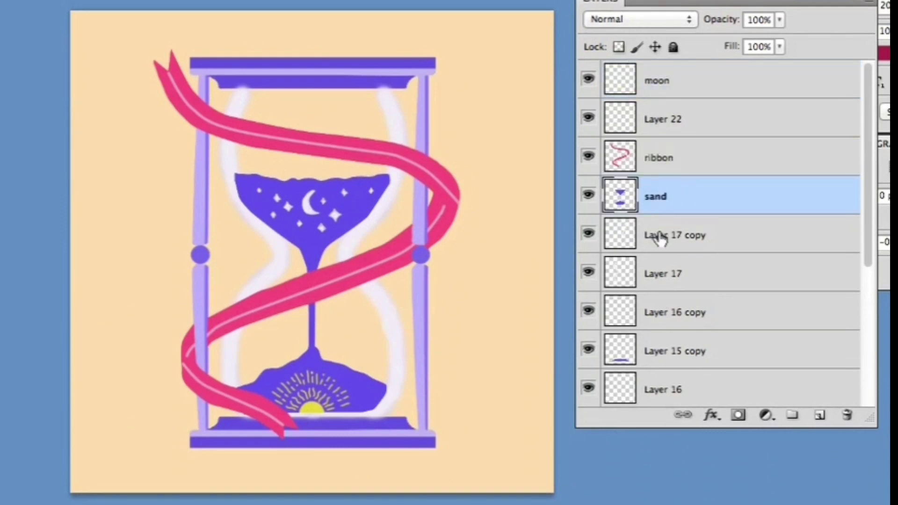
double_click(659, 232)
double_click(660, 273)
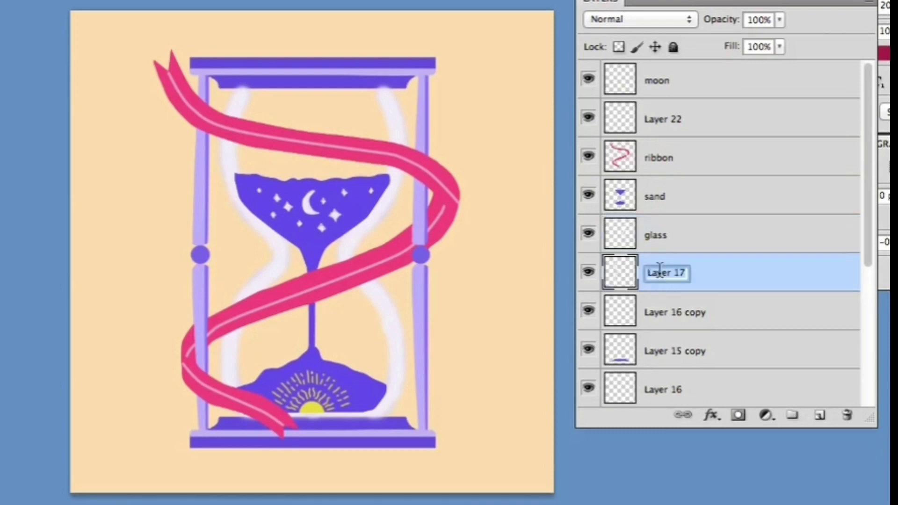
double_click(654, 353)
text(bottom)
key(Return)
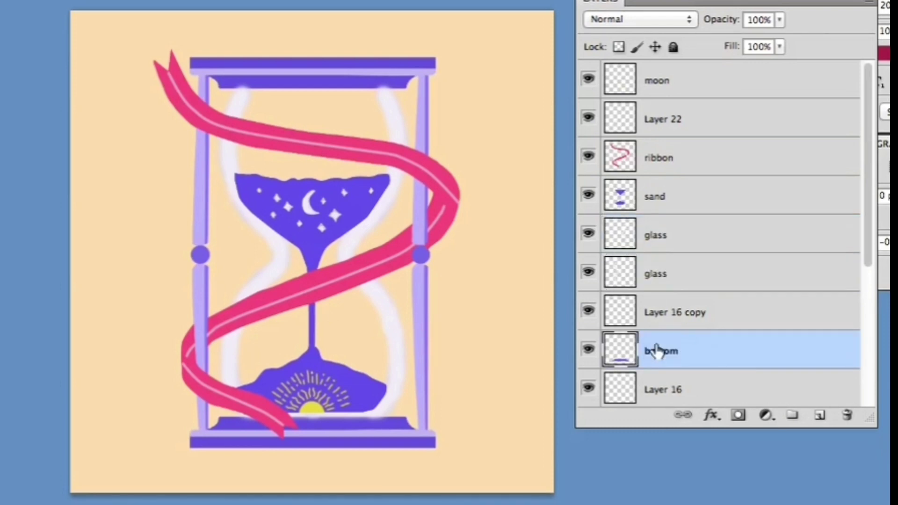
Clip Layer 16 copy to the bottom layer, rename Layer 15 as top and clip Layer 16 to it.
right_click(673, 305)
click(674, 304)
scroll(671, 369, down, 2)
click(664, 358)
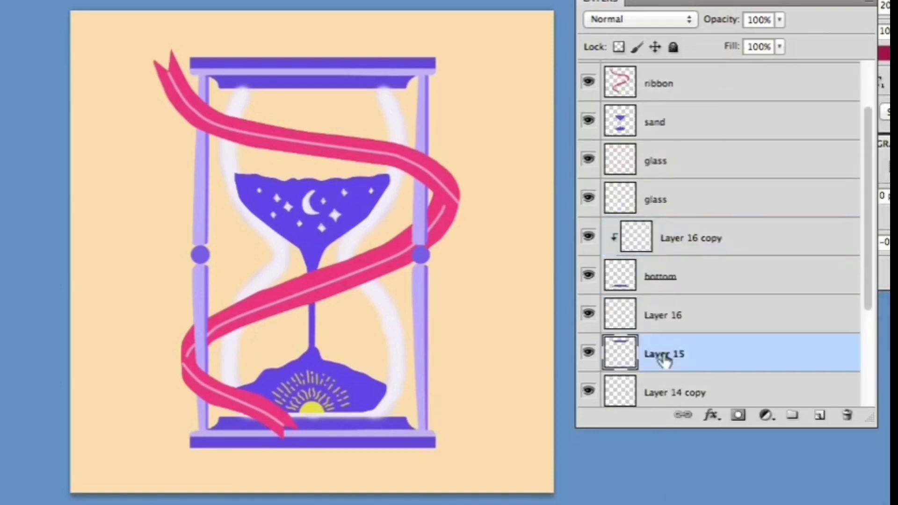
right_click(656, 322)
click(699, 301)
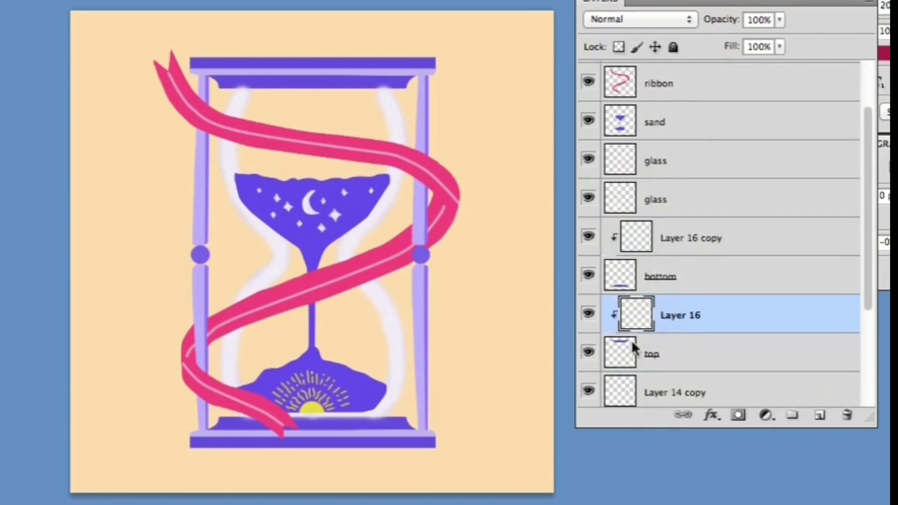
Rename the two post layers as right and left.
scroll(653, 264, down, 4)
double_click(675, 290)
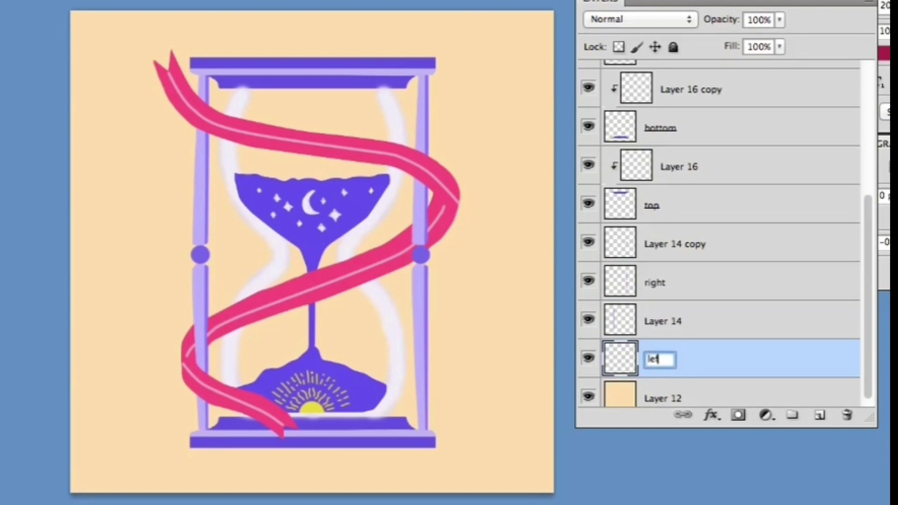
Duplicate the ribbon layer twice and hide both copies.
scroll(697, 220, up, 6)
key(ctrl+j)
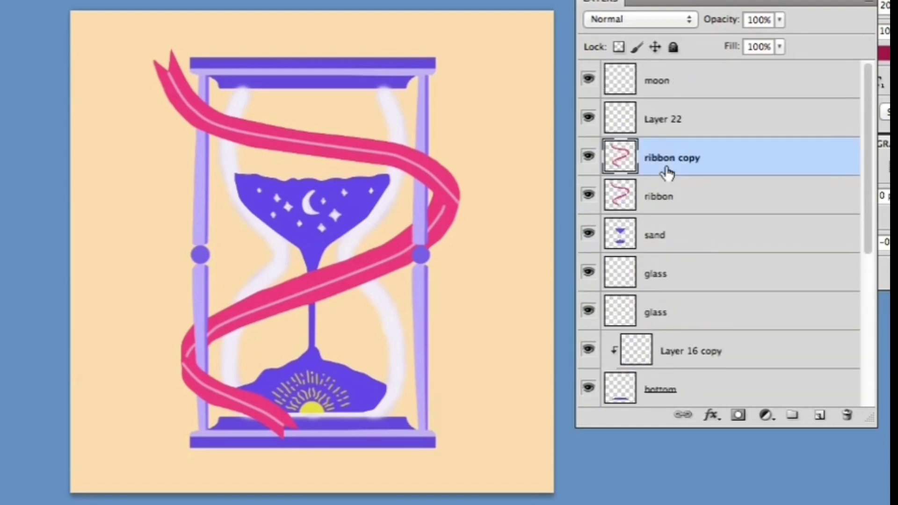
key(ctrl+j)
click(587, 159)
Erase the middle and lower ribbon sections on the ribbon layer, keeping only the upper section.
click(671, 241)
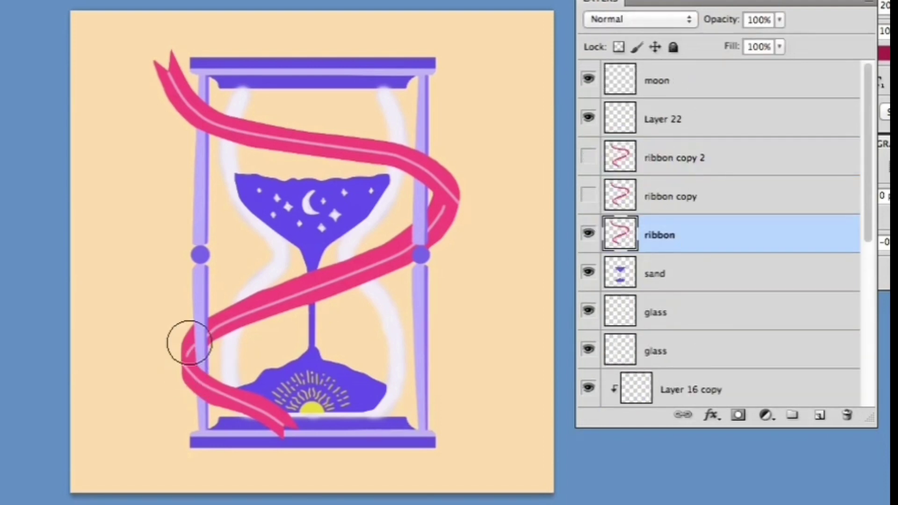
drag(190, 342, 273, 416)
mouse_move(290, 289)
mouse_down()
mouse_move(401, 218)
mouse_move(447, 240)
mouse_move(421, 216)
mouse_up()
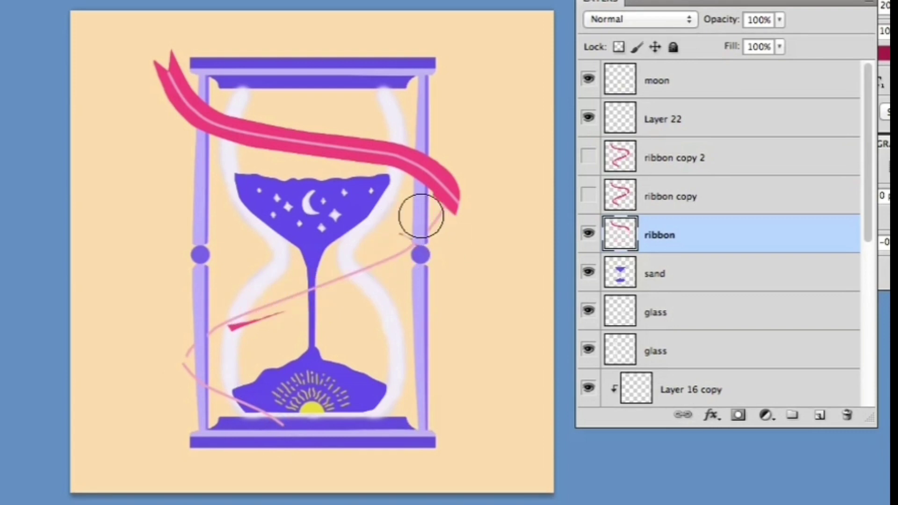
key(super+plus)
key(super+plus)
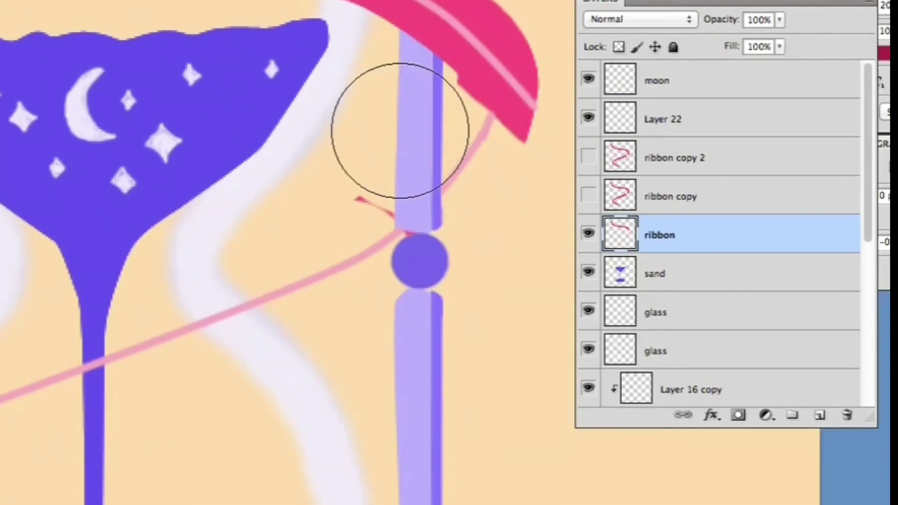
Show the ribbon copy layer and erase its upper and lower sections, keeping only the middle section.
click(668, 205)
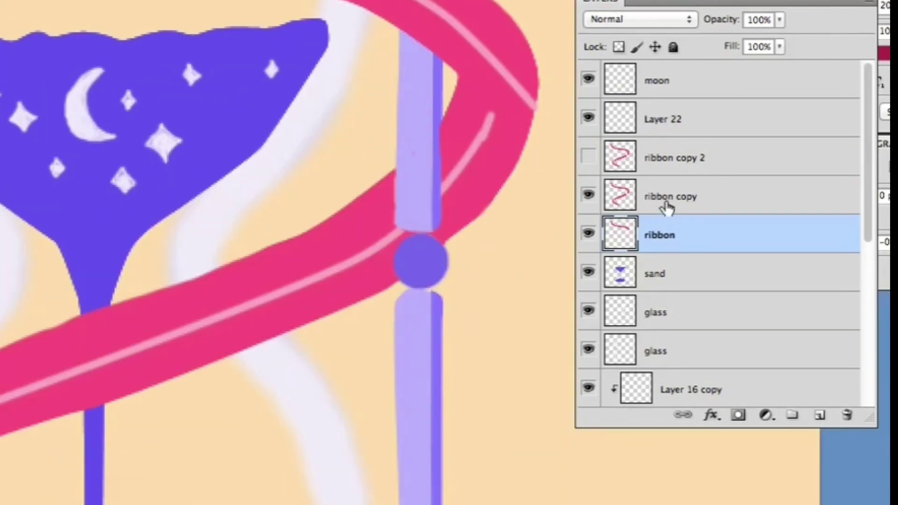
key(super+minus)
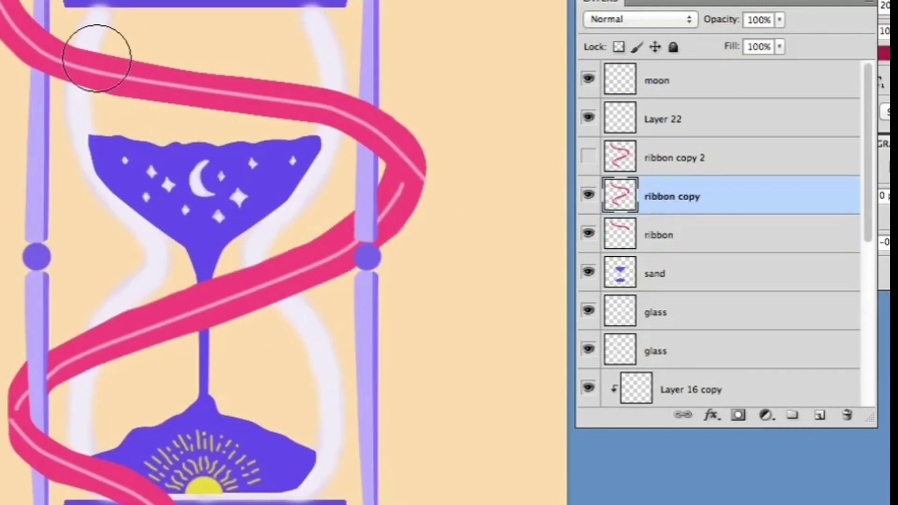
mouse_move(154, 77)
mouse_down()
mouse_move(396, 112)
mouse_move(447, 172)
mouse_move(407, 141)
mouse_move(463, 194)
mouse_up()
scroll(463, 194, down, 5)
mouse_move(12, 222)
mouse_down()
mouse_move(75, 303)
mouse_move(161, 353)
mouse_up()
Show only ribbon copy 2 among the ribbon layers and erase its middle and upper sections, keeping the lower section.
click(588, 156)
click(588, 195)
click(674, 158)
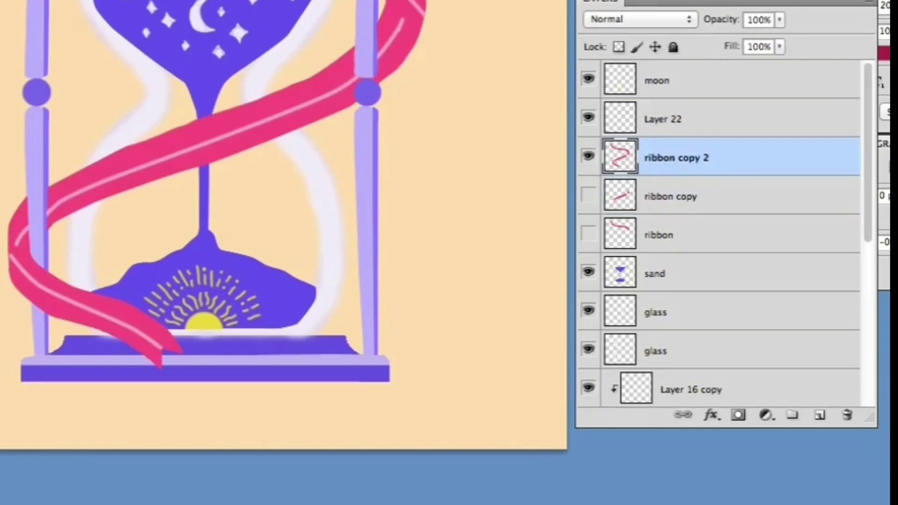
mouse_move(97, 184)
mouse_down()
mouse_move(320, 109)
mouse_move(393, 49)
mouse_move(412, 0)
mouse_move(399, 15)
mouse_up()
scroll(398, 15, up, 5)
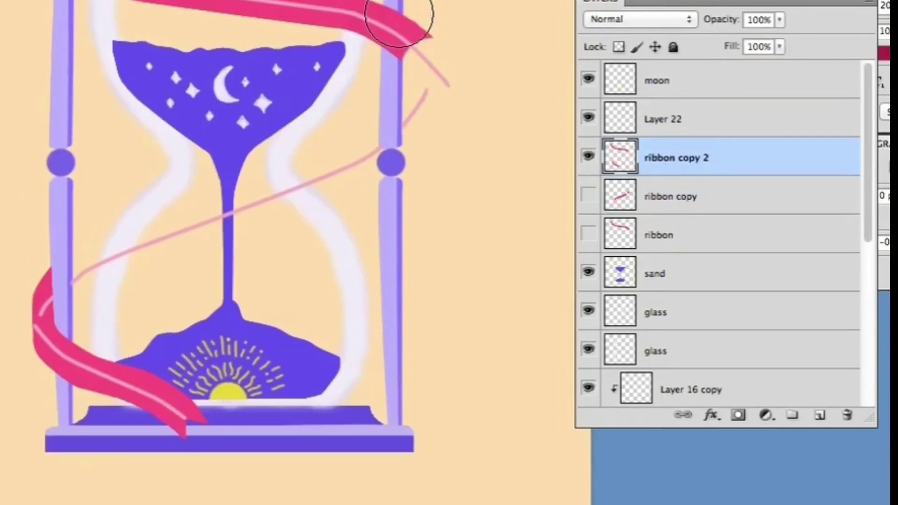
drag(8, 3, 435, 169)
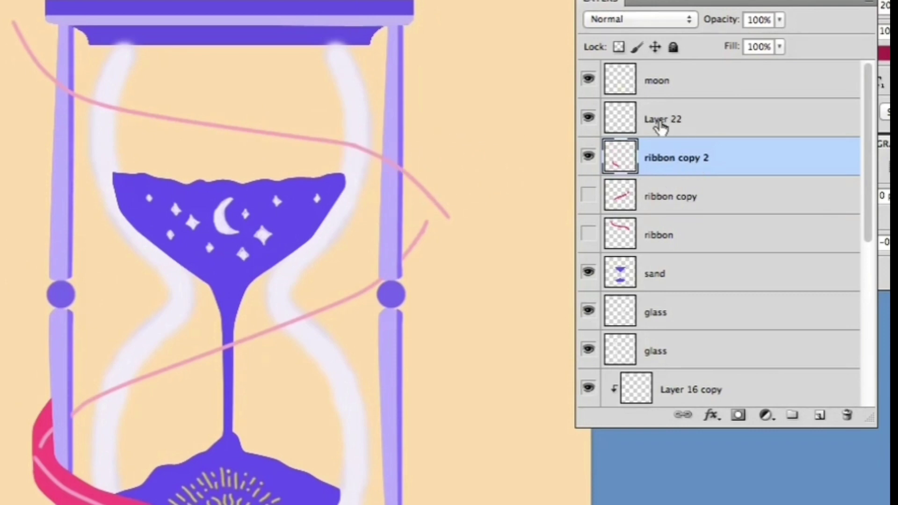
Duplicate the highlight layer, Layer 22, twice.
click(660, 127)
key(super+j)
key(super+j)
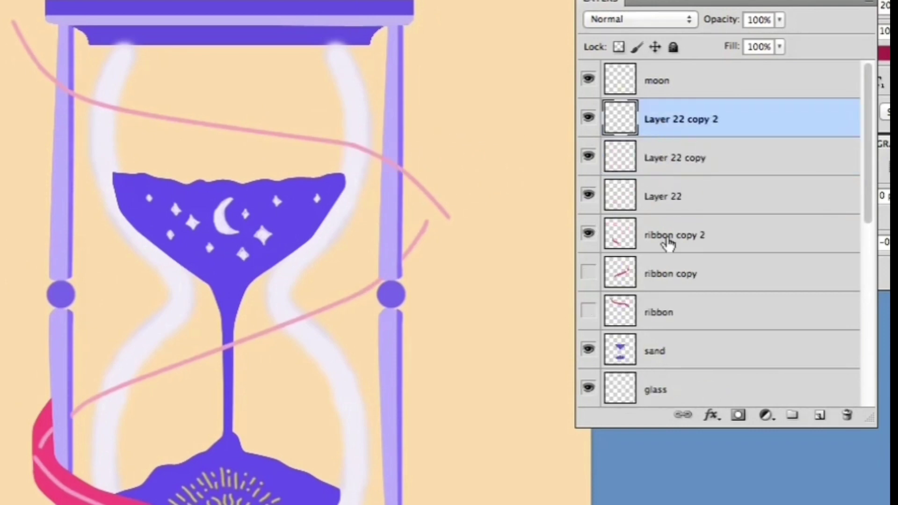
Hide the highlight copies and ribbon copy 2, and erase the middle and lower highlight lines on Layer 22.
click(603, 211)
scroll(116, 304, down, 5)
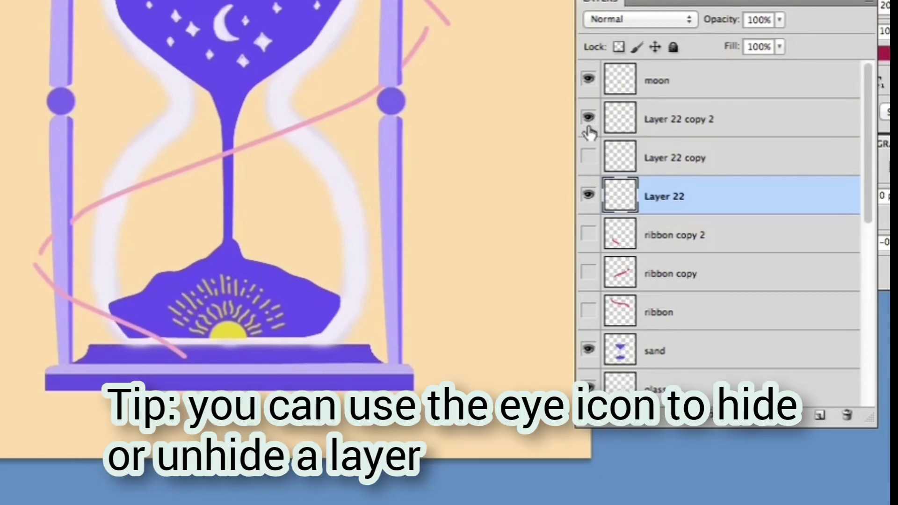
click(588, 124)
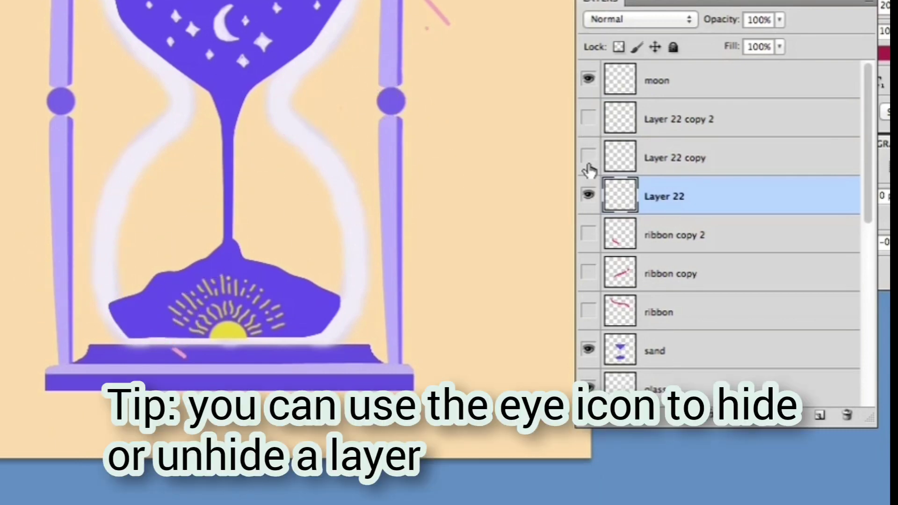
Hide Layer 22, show Layer 22 copy and erase its lower and upper highlight lines, keeping the middle line.
click(588, 195)
click(588, 159)
click(650, 161)
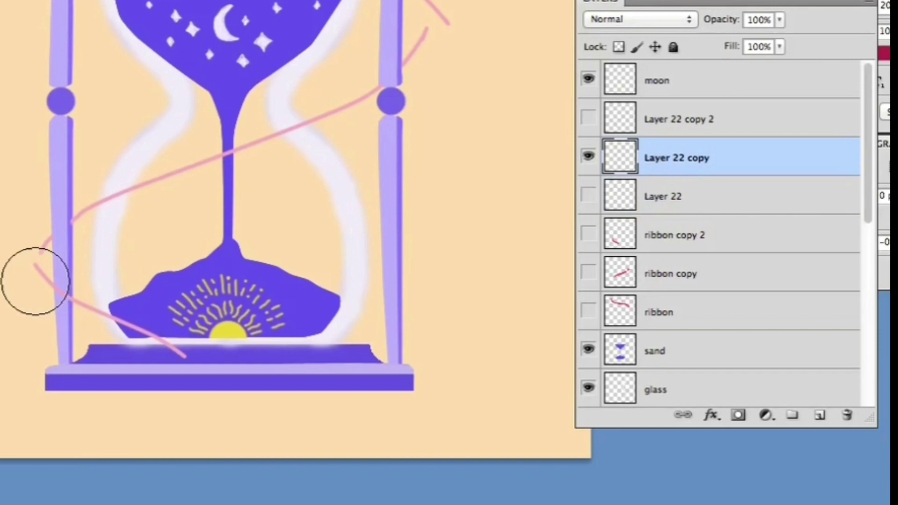
drag(35, 281, 144, 348)
scroll(121, 347, up, 5)
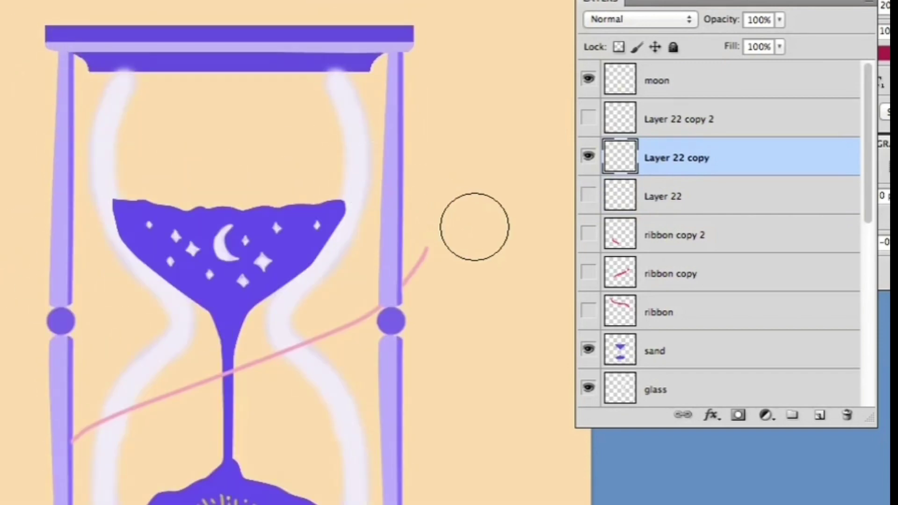
Hide Layer 22 copy, show Layer 22 copy 2 and erase its upper and middle highlight lines.
key(alt+])
click(588, 156)
click(588, 117)
mouse_move(21, 63)
mouse_down()
mouse_move(128, 134)
mouse_move(442, 234)
mouse_up()
mouse_move(128, 407)
mouse_down()
mouse_move(290, 367)
mouse_move(417, 269)
mouse_up()
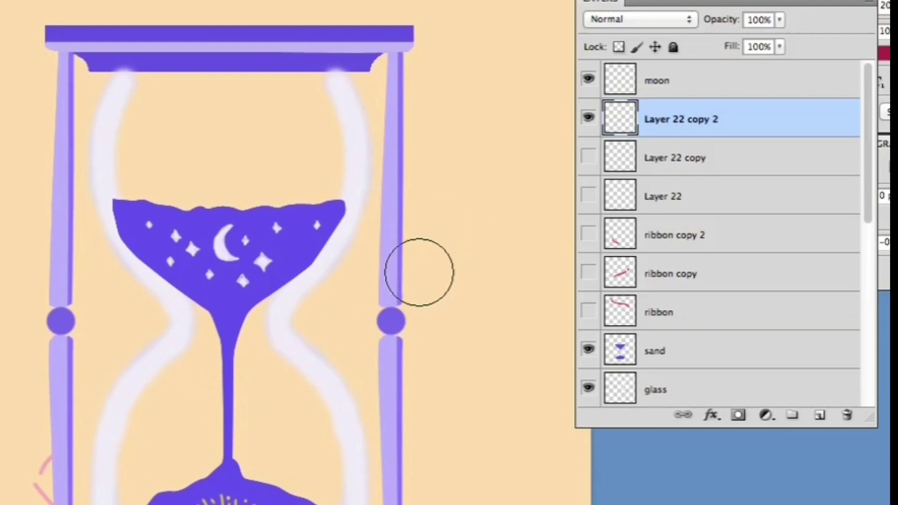
Show the ribbon layer, move Layer 22 directly above it, make Layer 22 visible and clip it to the ribbon.
scroll(418, 270, down, 3)
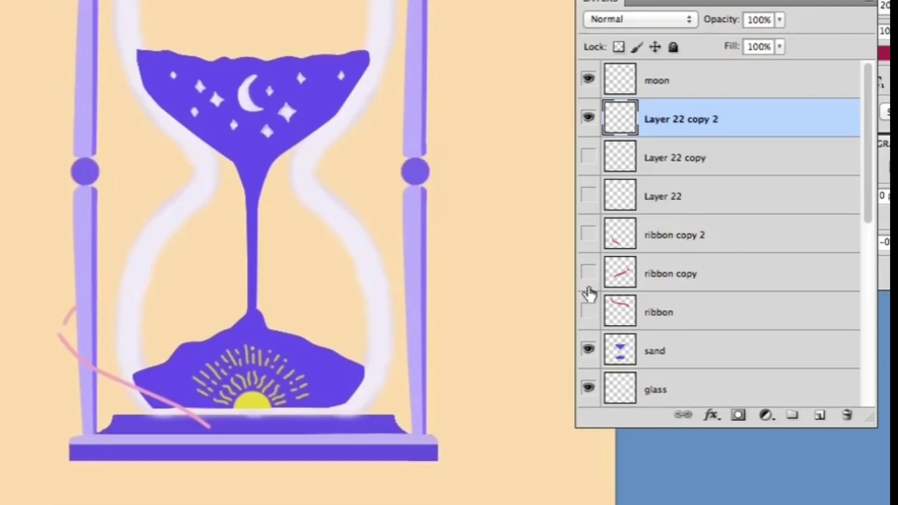
click(588, 312)
click(677, 205)
drag(678, 205, 603, 283)
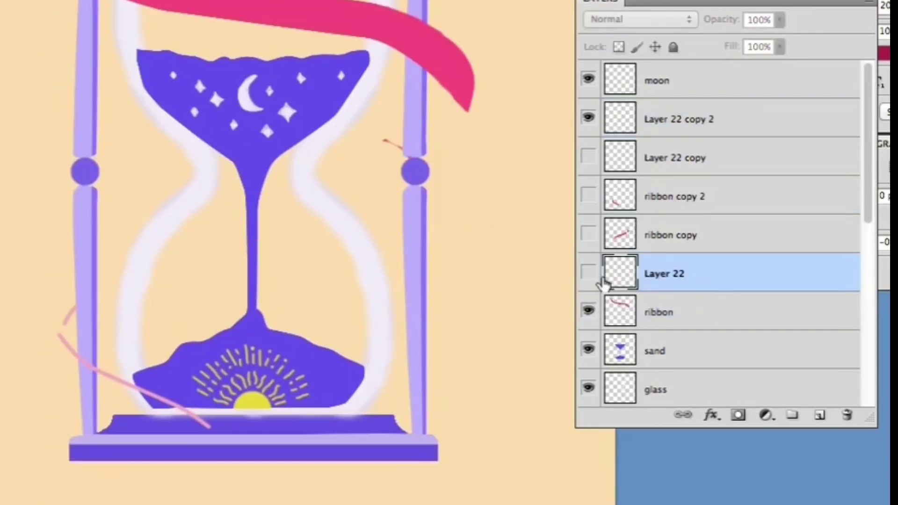
click(589, 273)
right_click(664, 280)
click(726, 303)
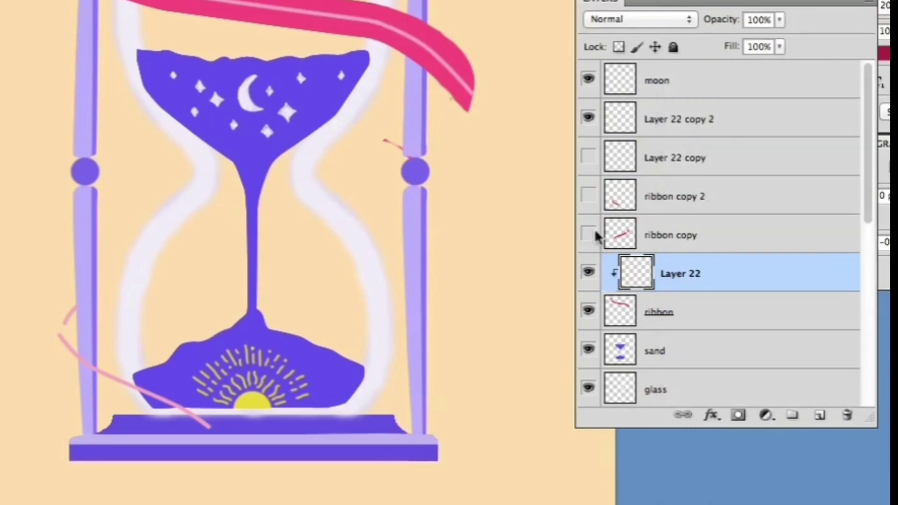
Show the ribbon copy layer and move Layer 22 copy directly above it.
click(588, 235)
click(587, 197)
click(588, 196)
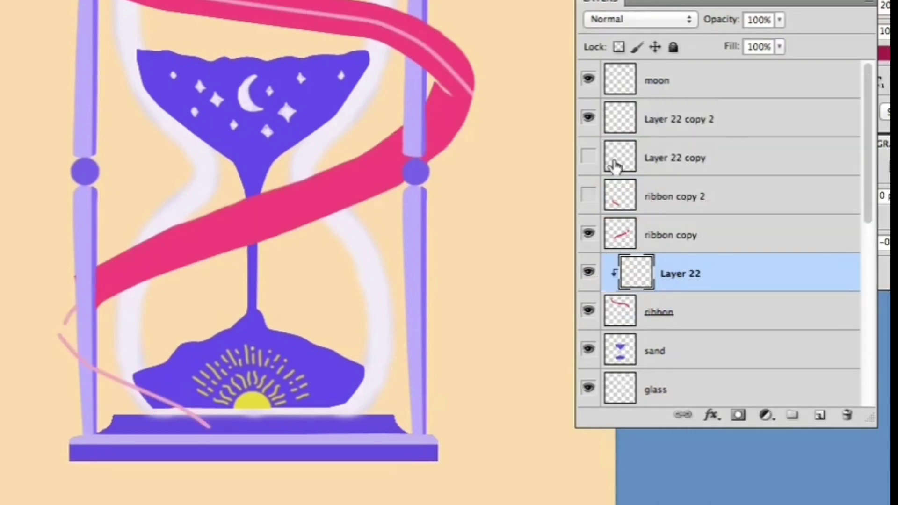
drag(622, 161, 692, 214)
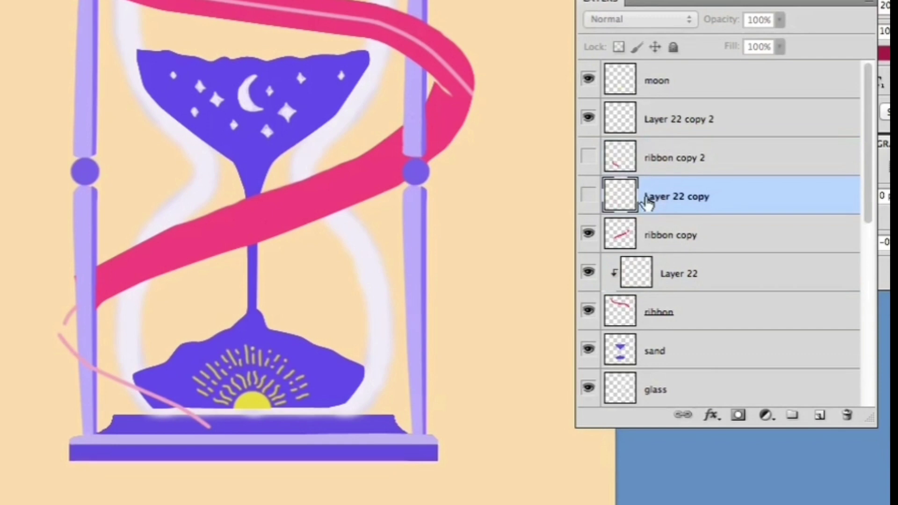
Show the Layer 22 copy highlight and clip it to the ribbon copy layer.
click(587, 197)
right_click(680, 205)
click(624, 306)
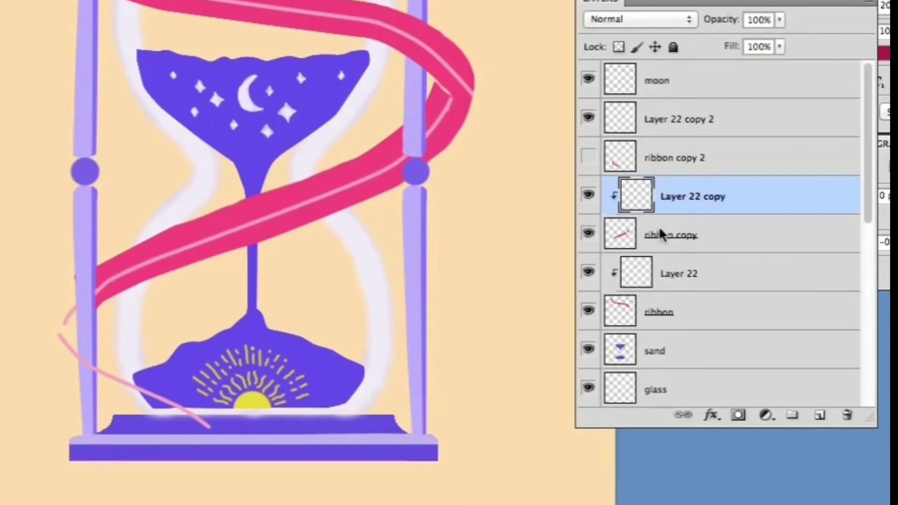
On the ribbon copy layer, erase the stray pointed tip inside the ribbon's upper-right bend.
click(659, 232)
key(super+plus)
key(super+plus)
drag(519, 94, 294, 305)
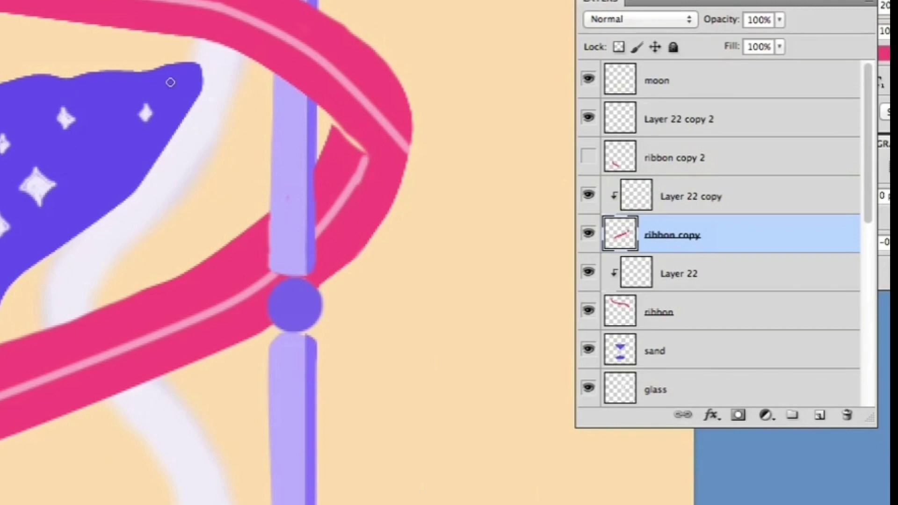
scroll(360, 154, up, 2)
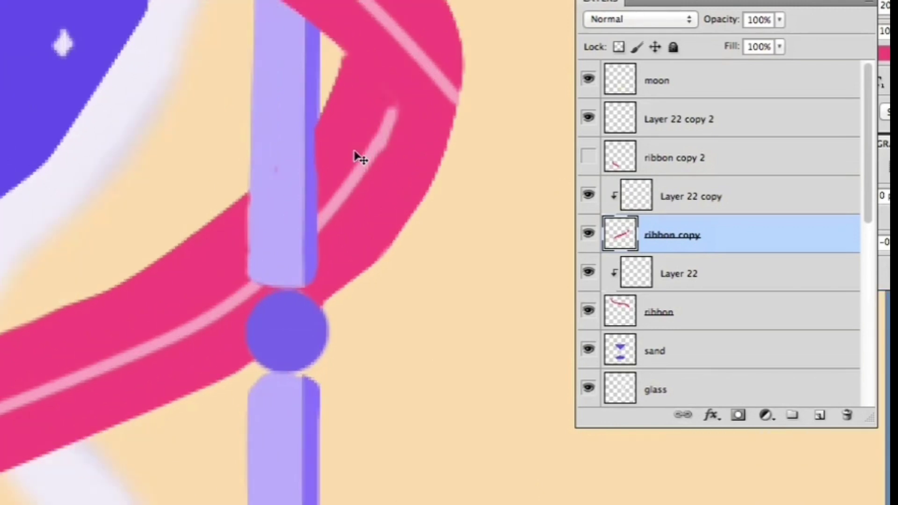
scroll(363, 96, down, 8)
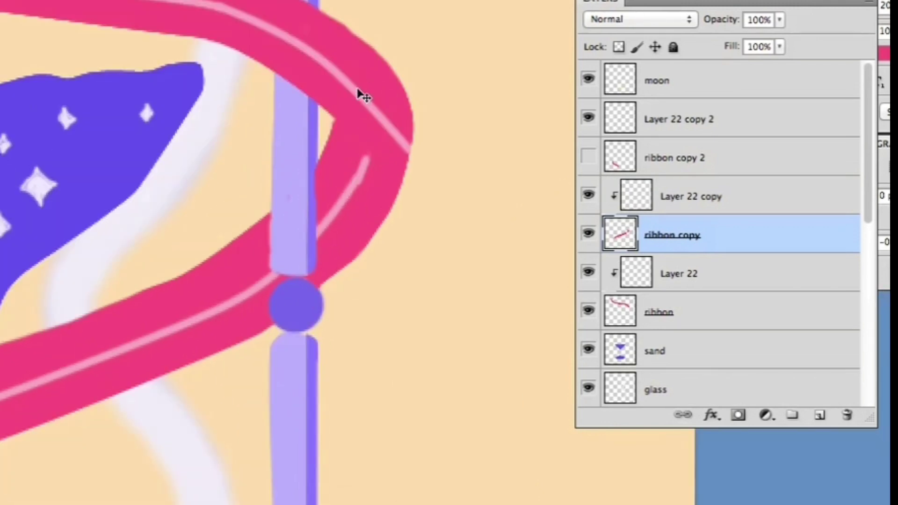
Show the ribbon copy 2 layer and clip the Layer 22 copy 2 highlight to it.
click(588, 158)
click(655, 133)
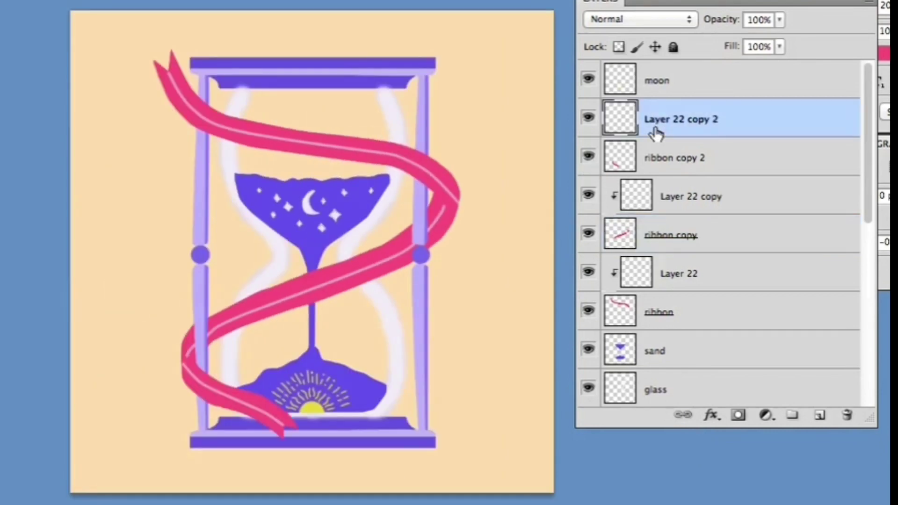
right_click(655, 133)
click(710, 300)
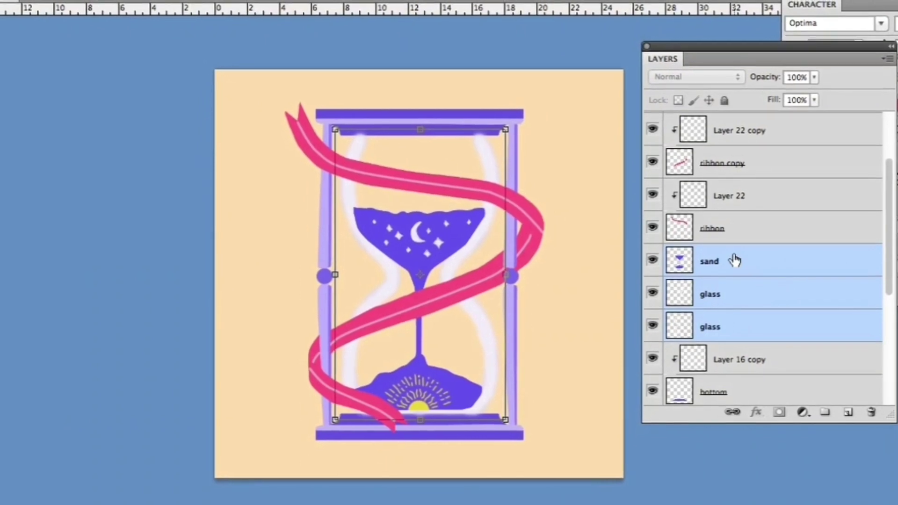
Move the sand and both glass layers directly below ribbon copy, above the upper ribbon section and its highlight.
drag(748, 260, 778, 220)
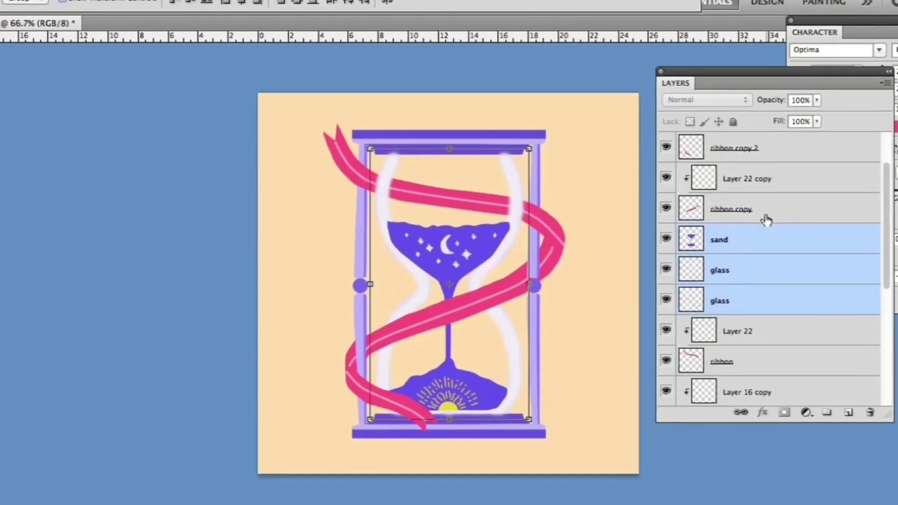
key(ctrl+plus)
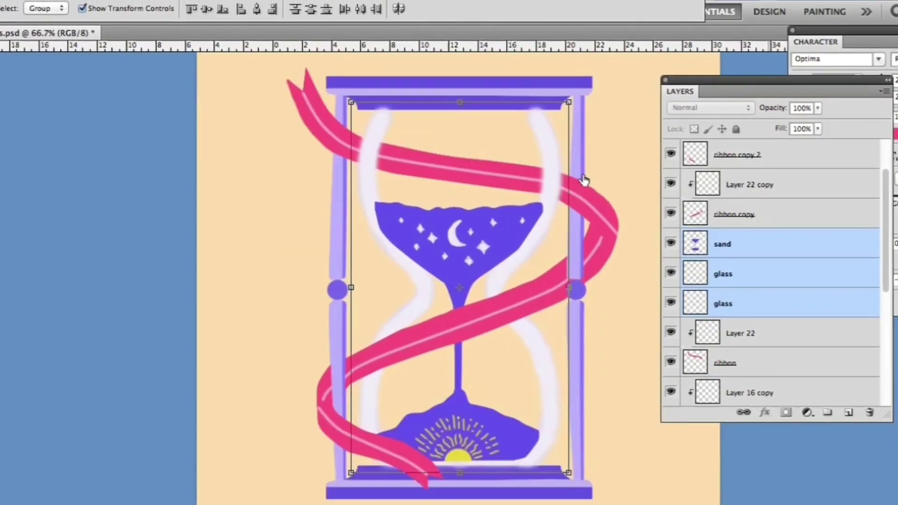
click(737, 364)
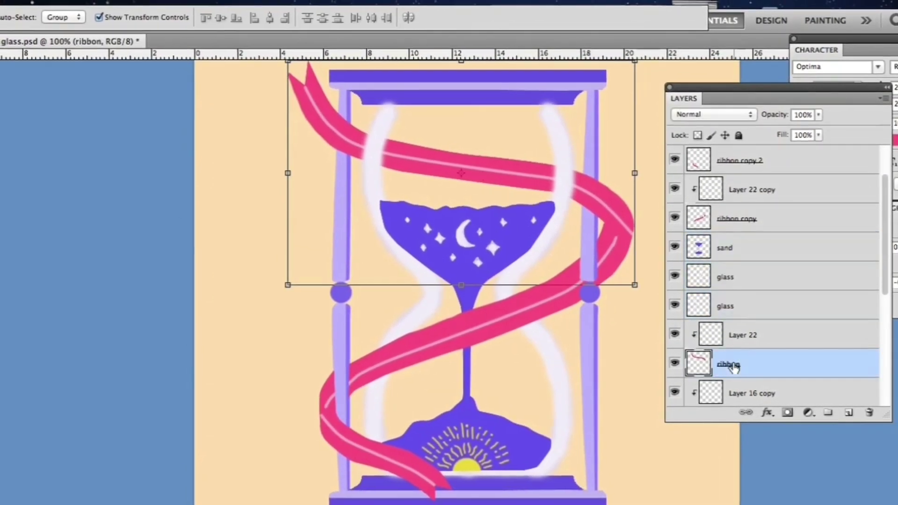
Create a new layer directly above Layer 16 and clip it to the hourglass's top layer.
scroll(735, 362, down, 5)
click(730, 275)
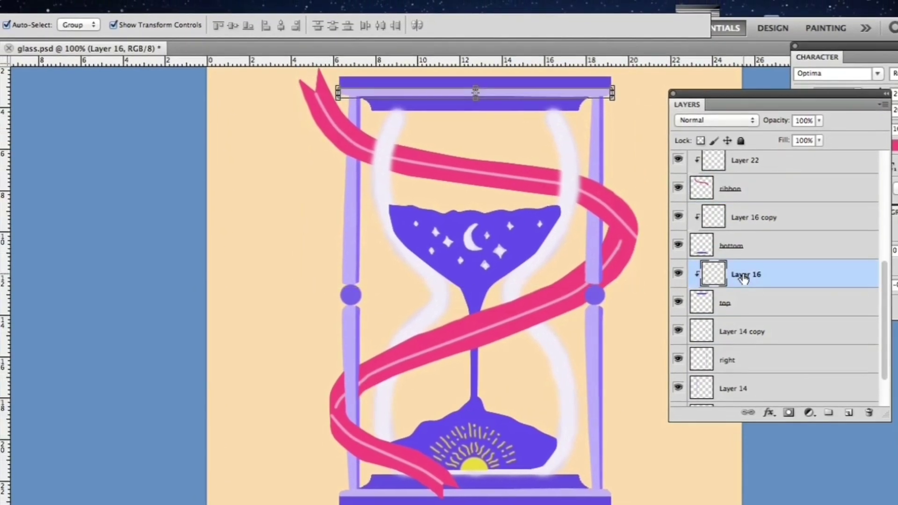
scroll(733, 299, down, 3)
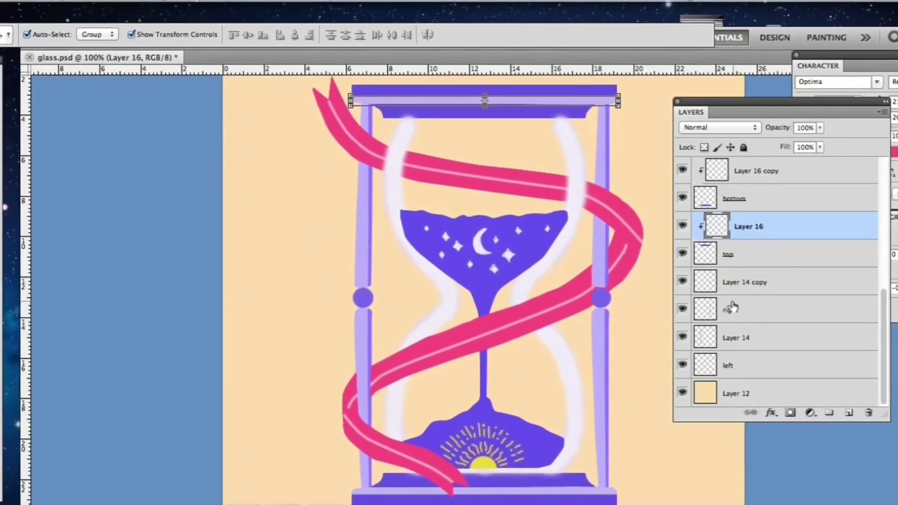
click(731, 264)
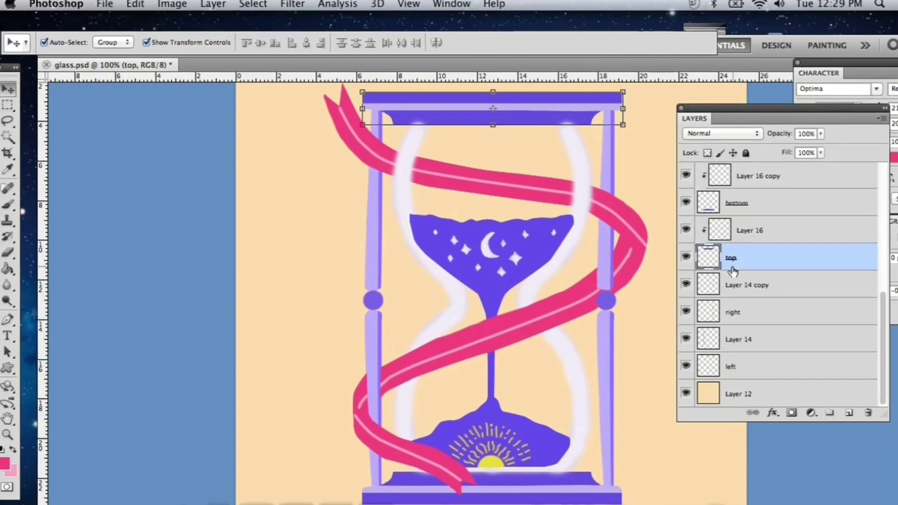
click(760, 239)
click(849, 412)
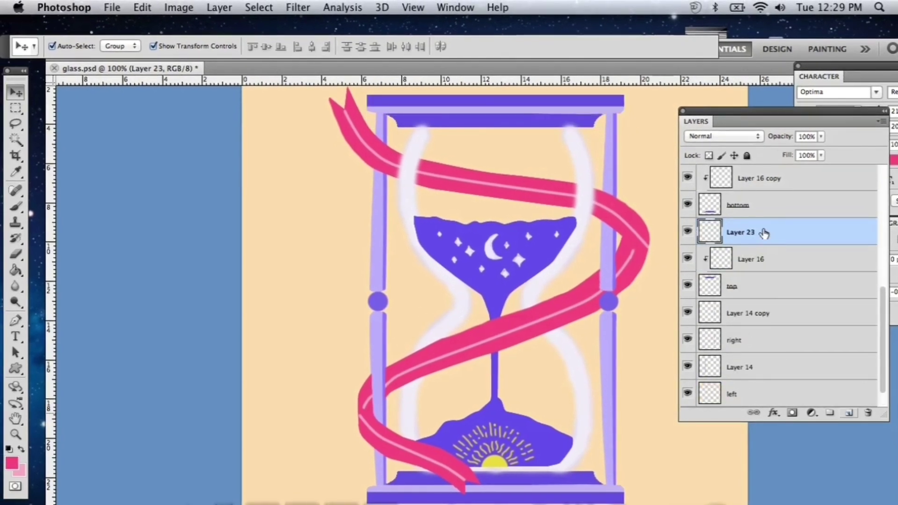
right_click(765, 233)
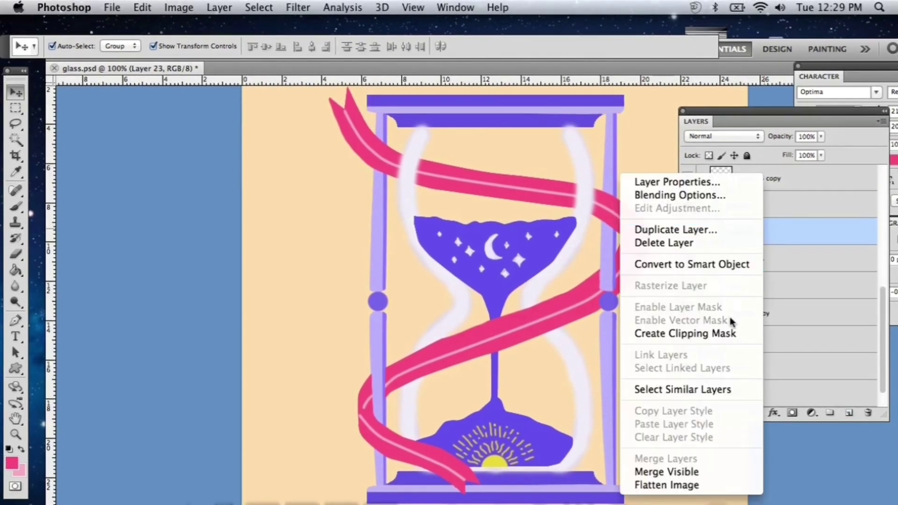
click(734, 333)
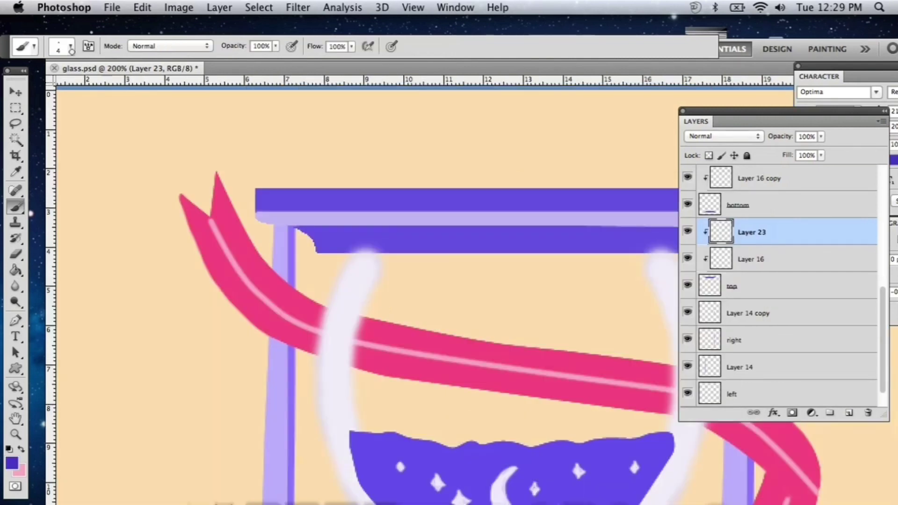
Paint dark purple shading over both ends of the hourglass top with a soft 61 px brush at 0% hardness.
click(68, 47)
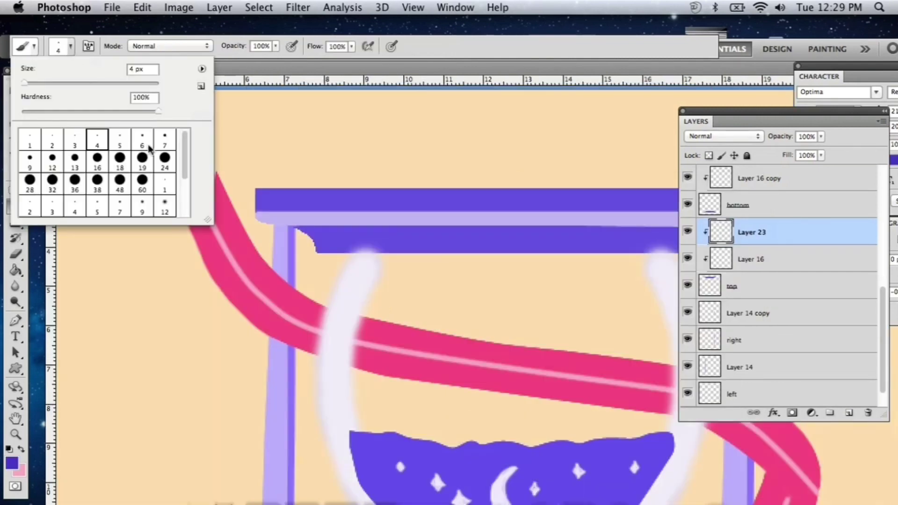
scroll(181, 164, down, 3)
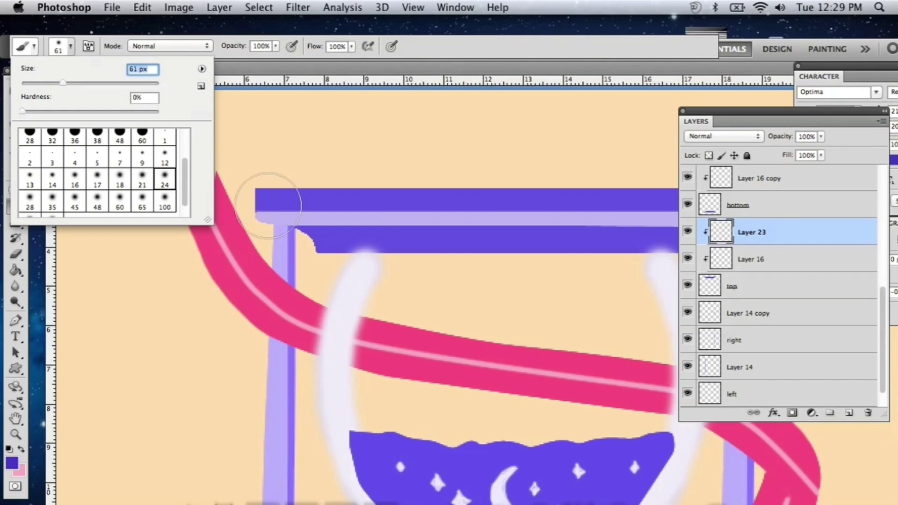
click(331, 237)
mouse_move(332, 233)
mouse_down()
mouse_move(342, 211)
mouse_move(343, 221)
mouse_up()
scroll(344, 221, right, 6)
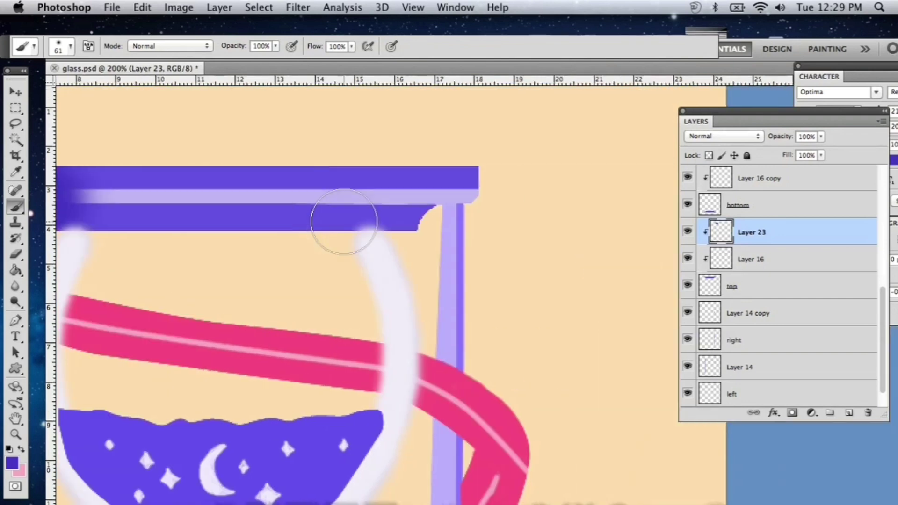
mouse_move(455, 216)
mouse_down()
mouse_move(425, 210)
mouse_move(422, 220)
mouse_move(427, 189)
mouse_up()
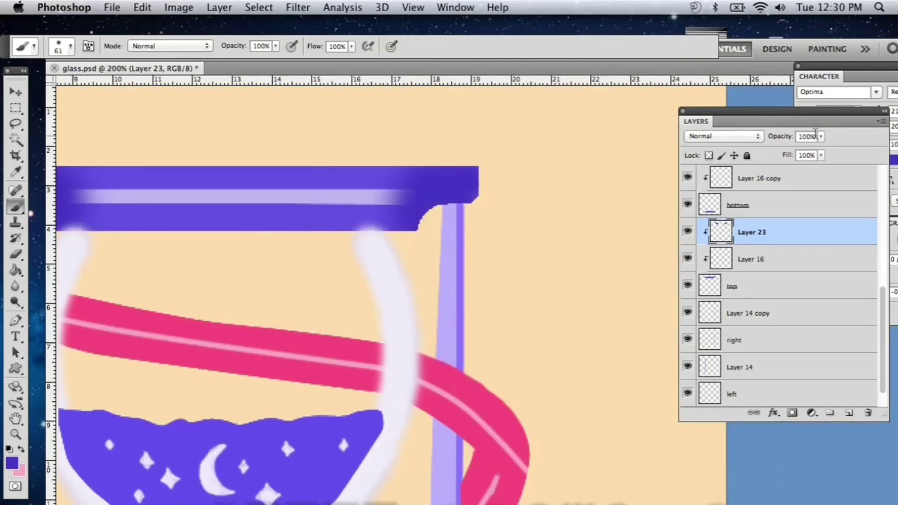
Lower the top shading layer's opacity to 61%.
click(821, 136)
click(780, 151)
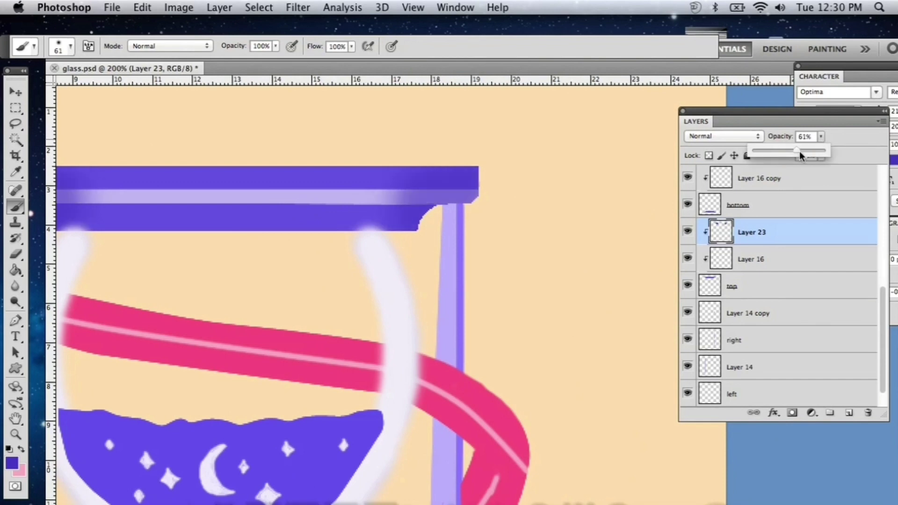
scroll(571, 246, left, 10)
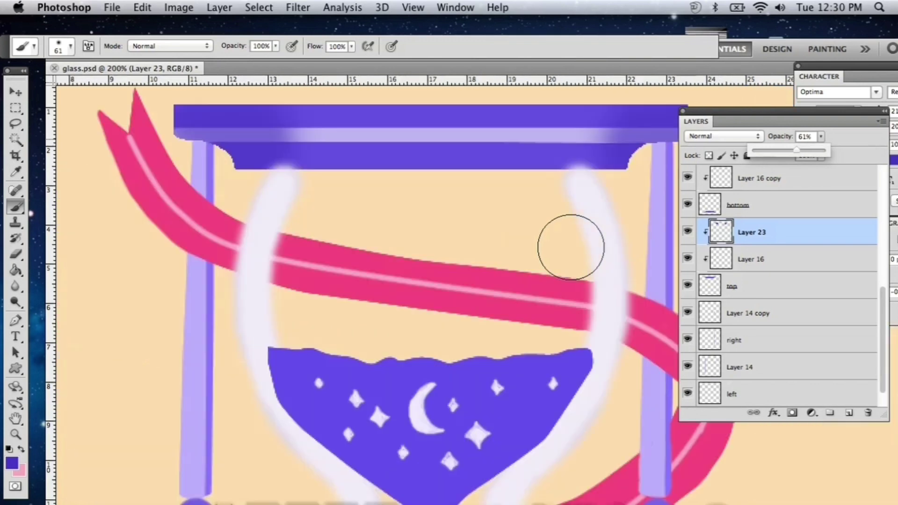
key(e)
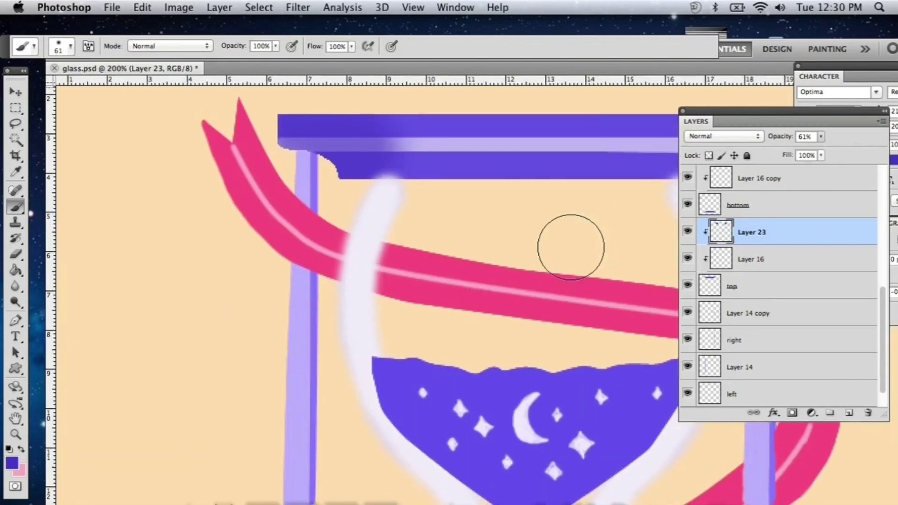
Erase and softly repaint the shading at the left end of the hourglass top, and set its layer opacity to 84%.
key(b)
mouse_move(417, 115)
mouse_down()
mouse_move(425, 157)
mouse_move(405, 134)
mouse_move(407, 156)
mouse_up()
key(e)
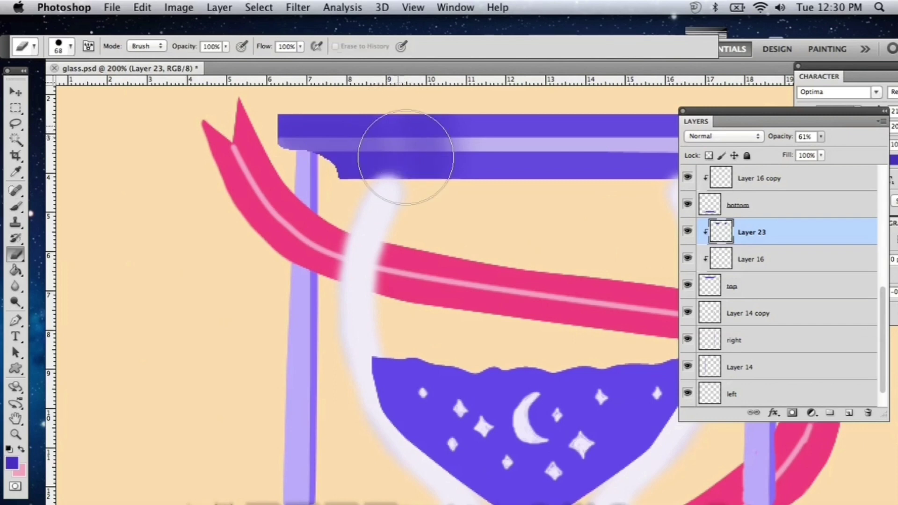
mouse_move(465, 125)
mouse_down()
mouse_move(471, 175)
mouse_move(471, 144)
mouse_move(433, 137)
mouse_up()
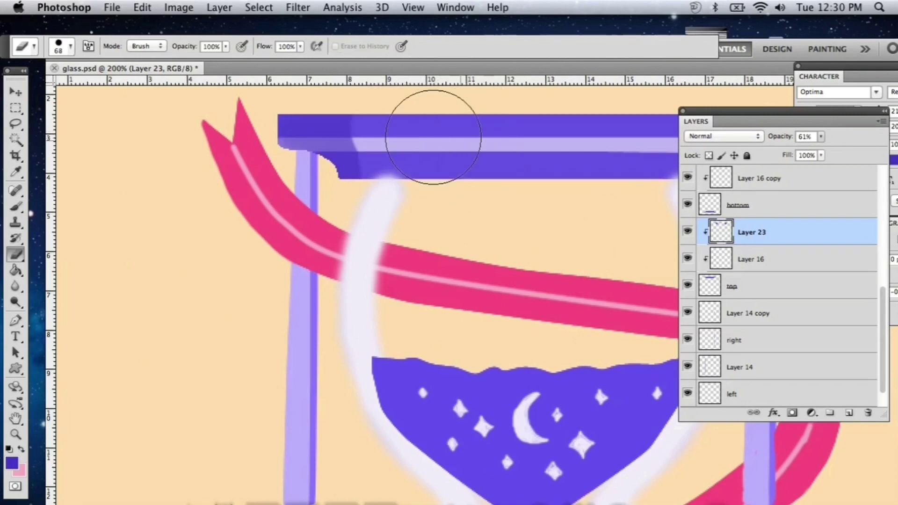
key(b)
mouse_move(340, 136)
mouse_down()
mouse_move(356, 165)
mouse_move(355, 192)
mouse_up()
drag(821, 137, 842, 158)
click(806, 209)
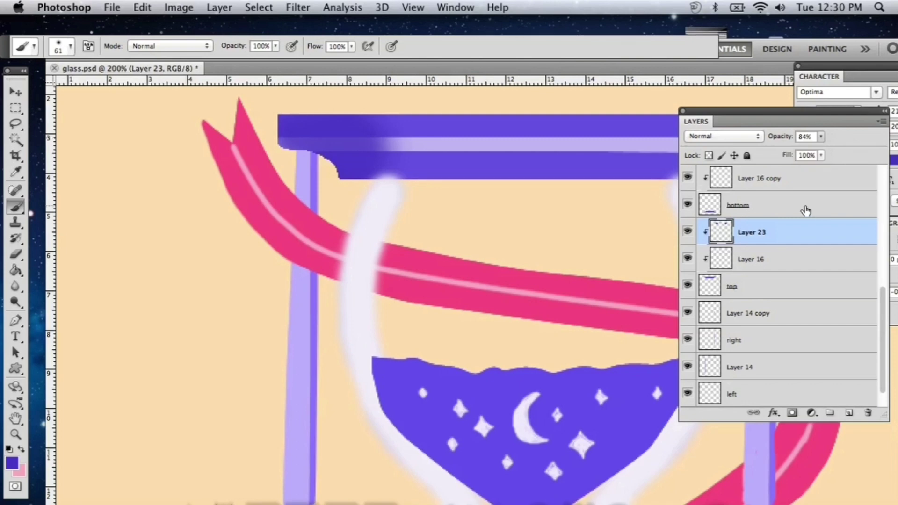
Create a new layer directly above Layer 16 copy and clip it to the bottom layer.
click(780, 202)
click(849, 413)
right_click(739, 200)
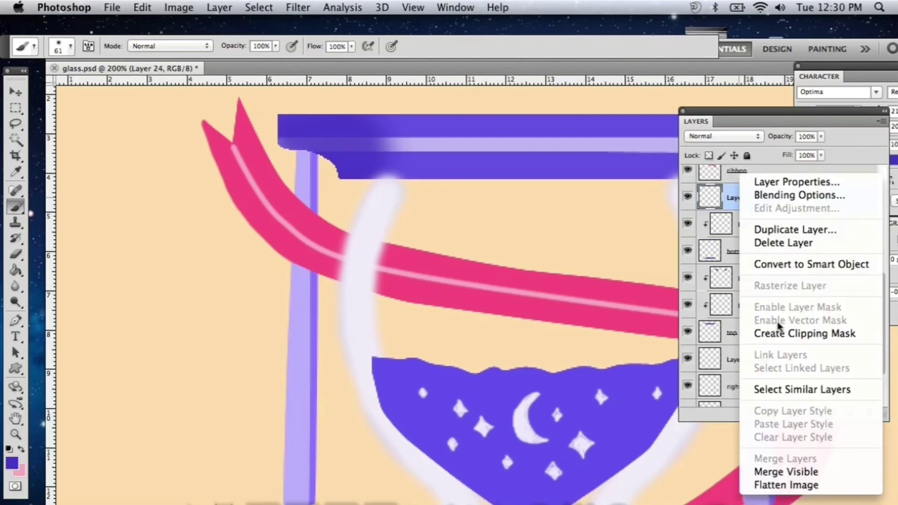
click(812, 332)
Paint dark purple shading over both ends of the hourglass base and set its layer opacity to 84%.
scroll(361, 253, down, 10)
mouse_move(315, 259)
mouse_down()
mouse_move(360, 244)
mouse_move(356, 266)
mouse_up()
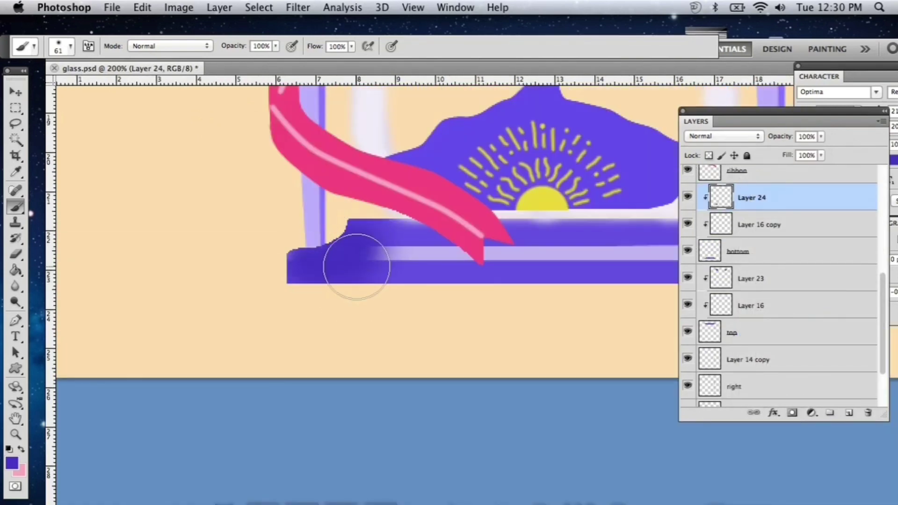
scroll(357, 267, right, 6)
drag(497, 233, 462, 251)
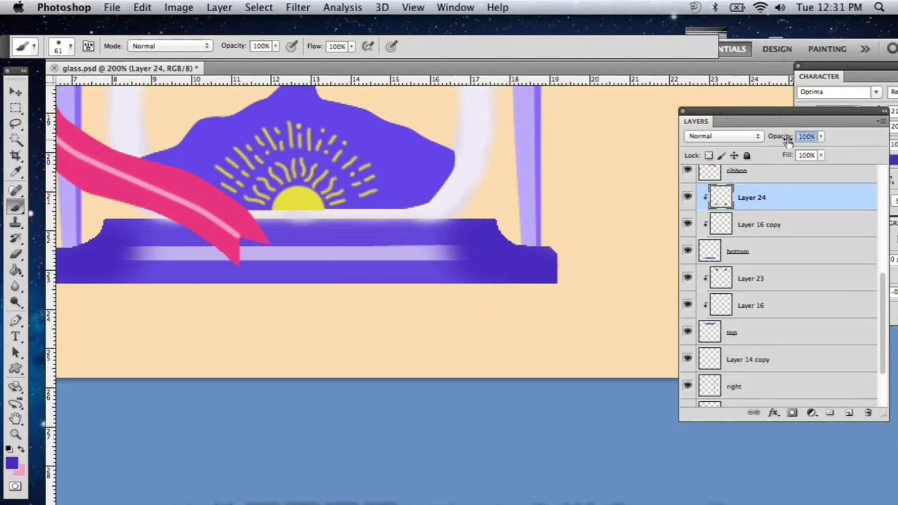
text(84)
Add another layer clipped to the bottom layer above Layer 24, and set the foreground colour to purple #5945d3.
click(849, 413)
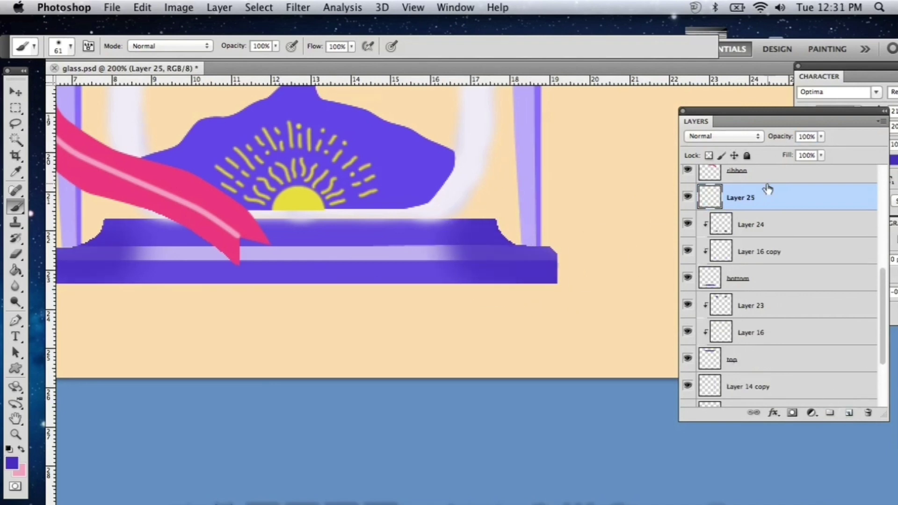
right_click(769, 187)
click(730, 333)
click(12, 463)
click(635, 269)
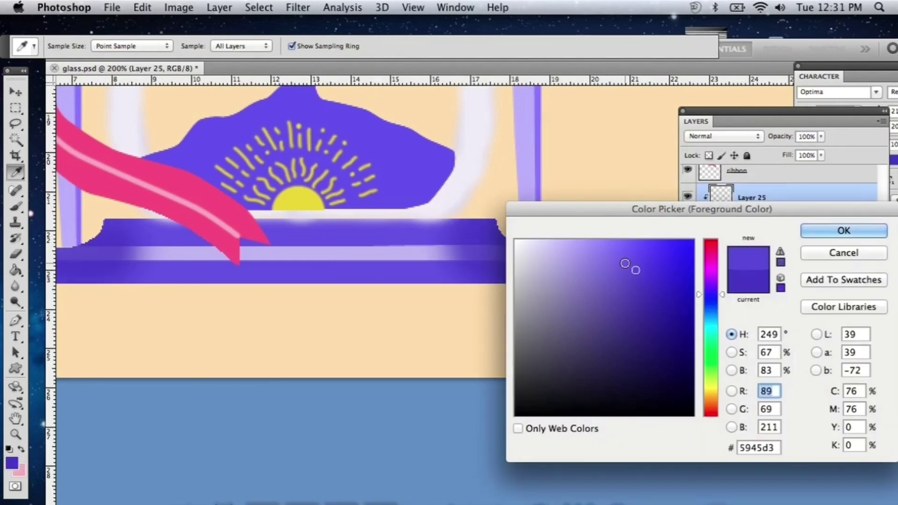
key(Return)
Paint softer purple along the inner edges of the base's dark shading and reduce that layer's opacity.
drag(457, 230, 432, 246)
drag(149, 234, 168, 235)
click(821, 137)
drag(823, 149, 803, 147)
Create a new layer directly above Layer 23 and clip it to the top layer.
click(761, 317)
drag(798, 331, 751, 314)
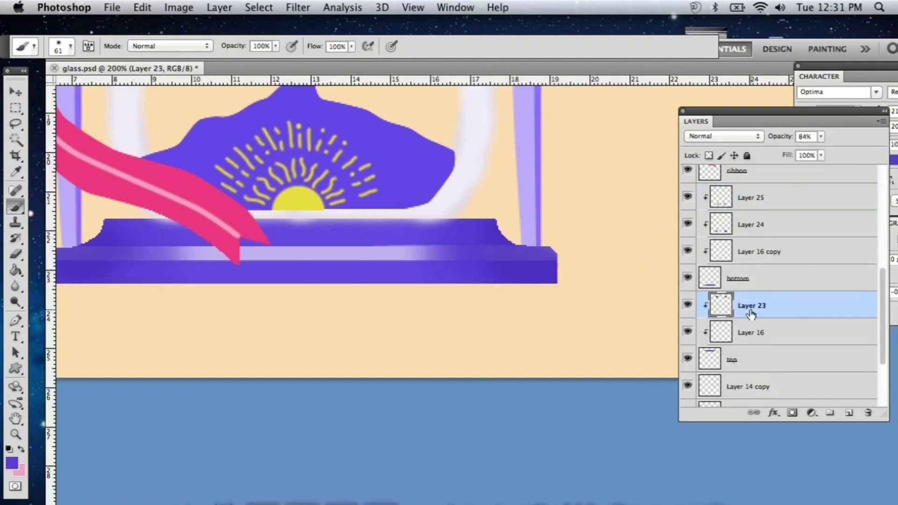
click(851, 419)
right_click(747, 305)
click(775, 334)
Paint softer purple at the inner edges of the hourglass top's shading and set the layer's opacity to 67%.
scroll(457, 255, up, 15)
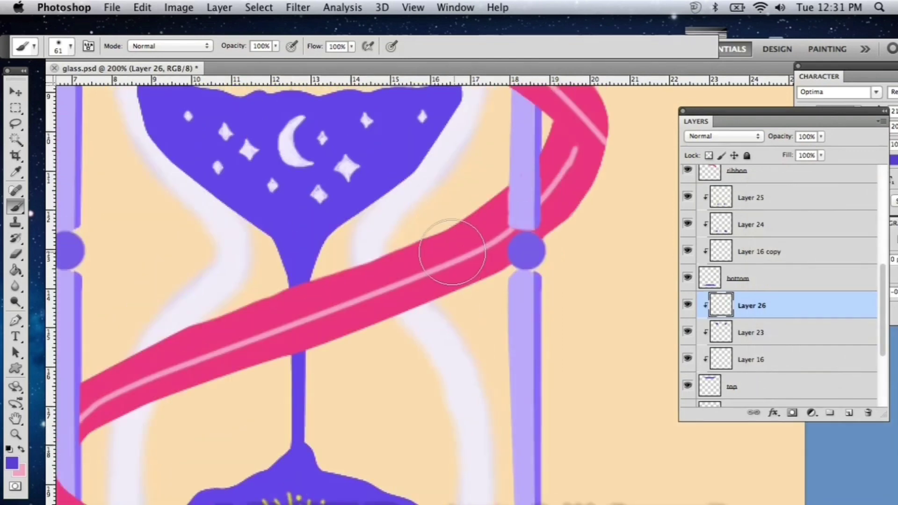
click(454, 370)
click(181, 367)
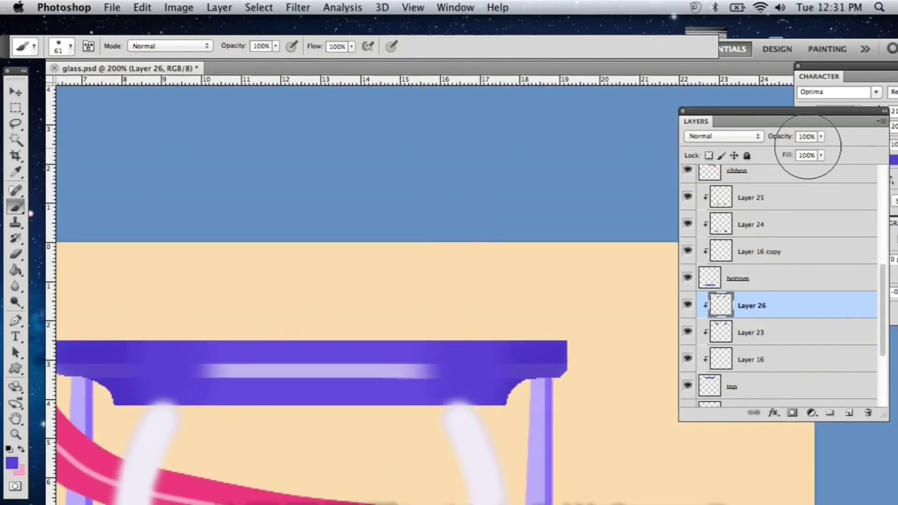
click(800, 139)
drag(790, 144, 758, 143)
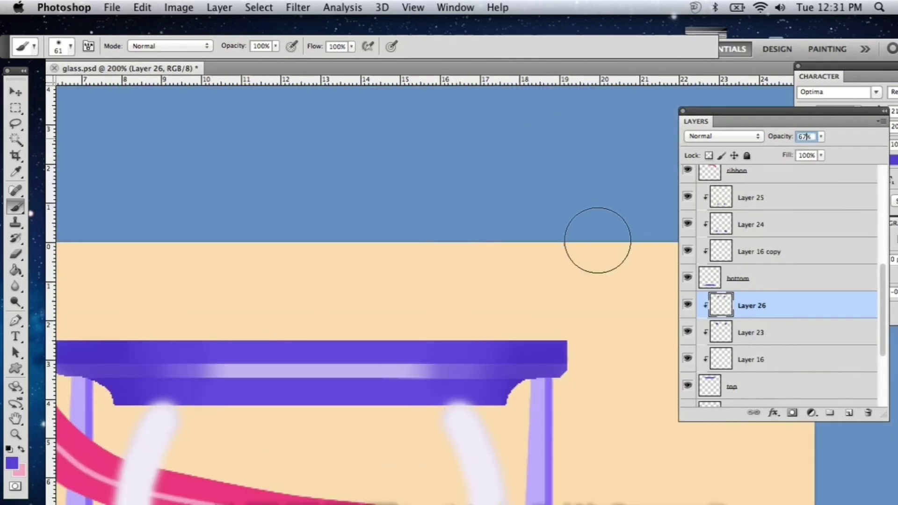
Add another new layer above Layer 26 and clip it to the top layer.
click(849, 413)
right_click(765, 312)
click(698, 333)
scroll(415, 299, down, 10)
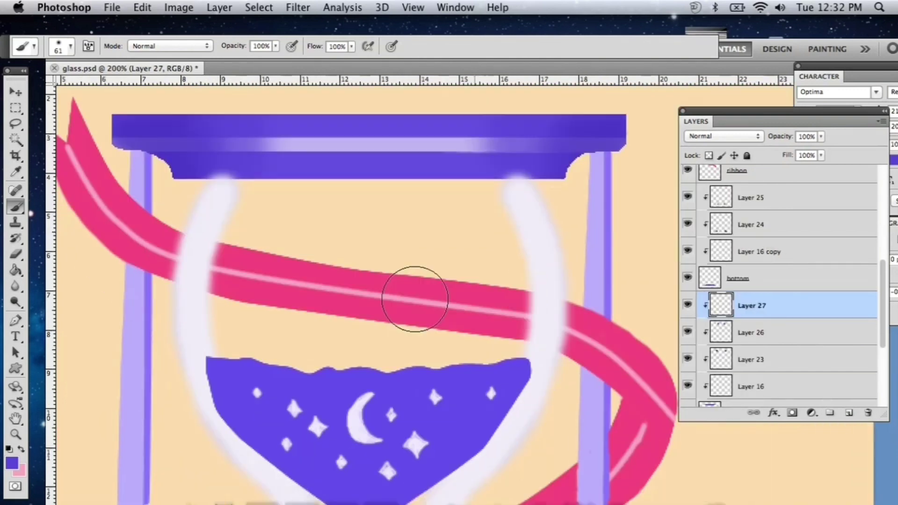
Paint a light purple highlight across the middle of the hourglass top with #a597fa and set the layer's opacity to 18%.
scroll(414, 298, up, 4)
click(12, 463)
click(620, 262)
key(Return)
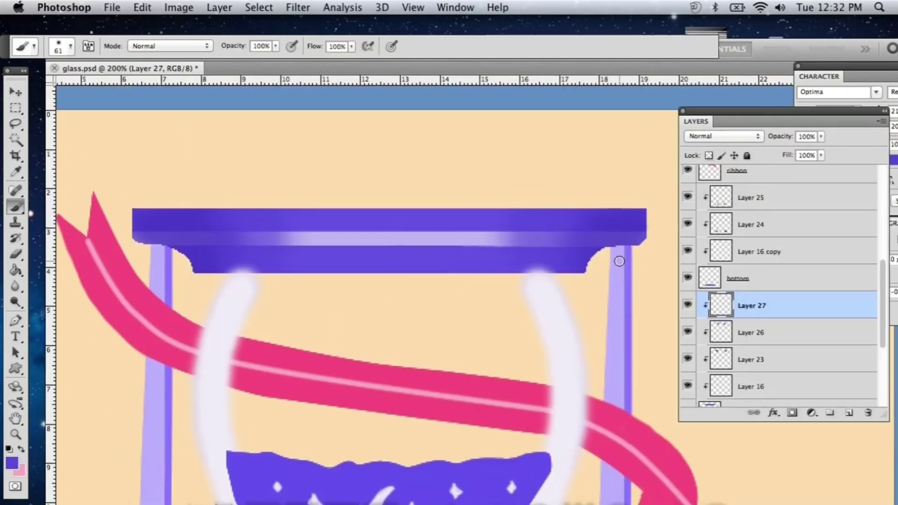
drag(351, 244, 458, 239)
drag(821, 140, 762, 152)
click(12, 460)
click(568, 241)
key(Return)
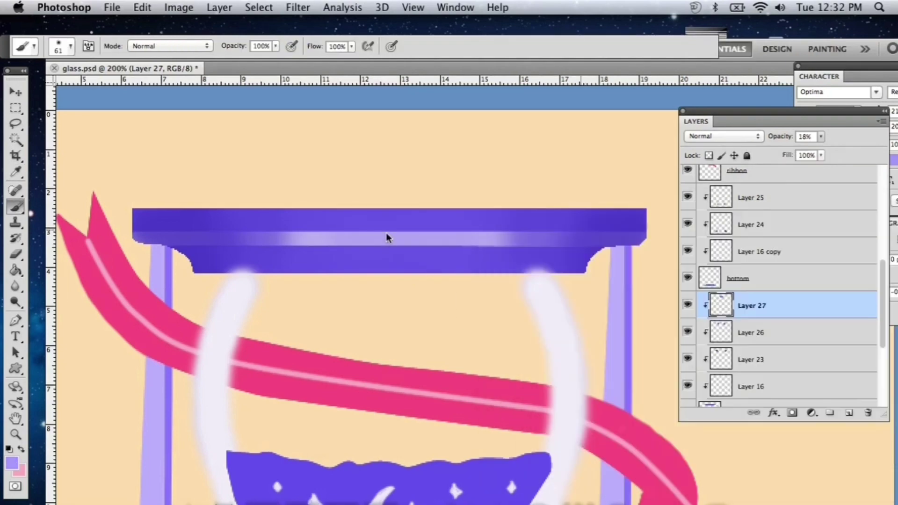
drag(454, 222, 401, 257)
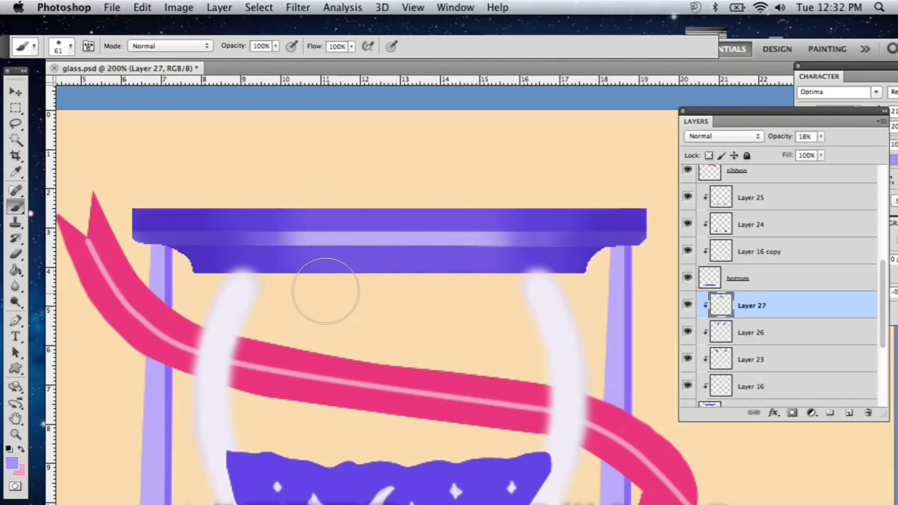
Set the foreground colour to the paler purple #c6bdf9.
scroll(484, 262, down, 10)
scroll(488, 205, up, 15)
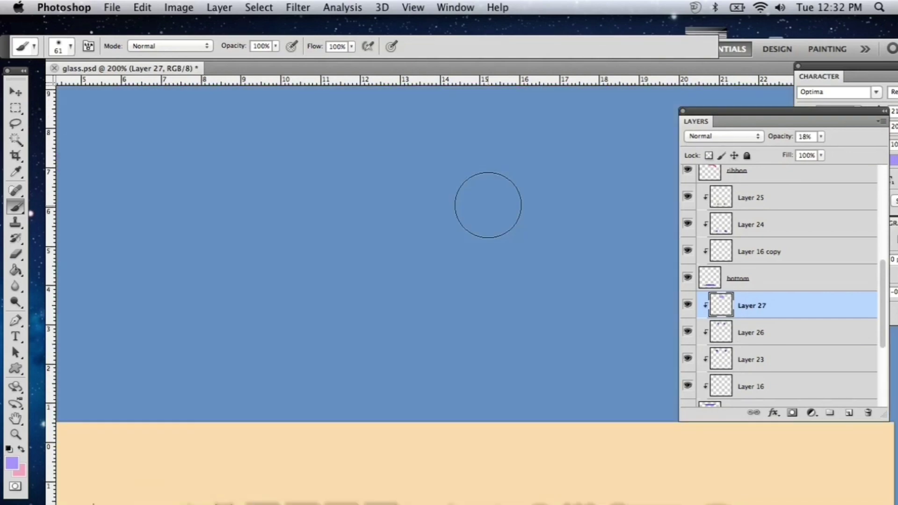
scroll(488, 205, down, 9)
scroll(488, 205, up, 4)
click(12, 463)
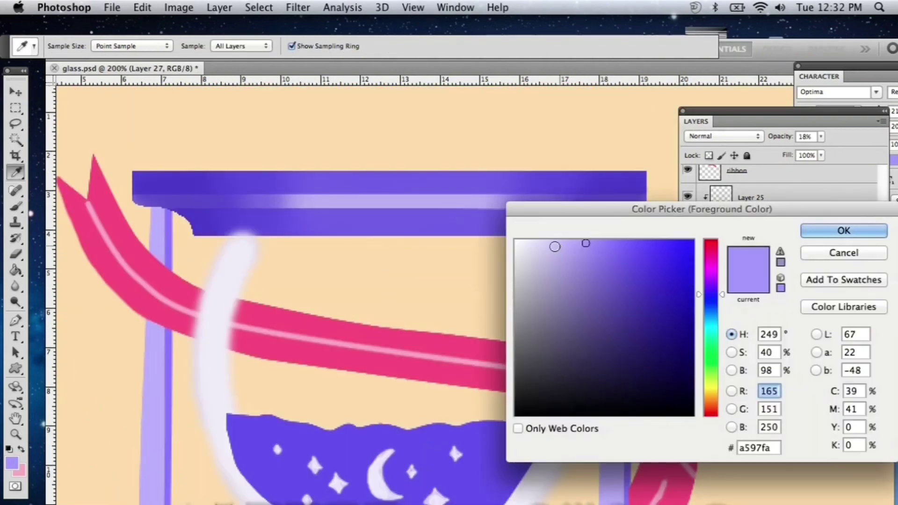
drag(553, 247, 547, 242)
key(Return)
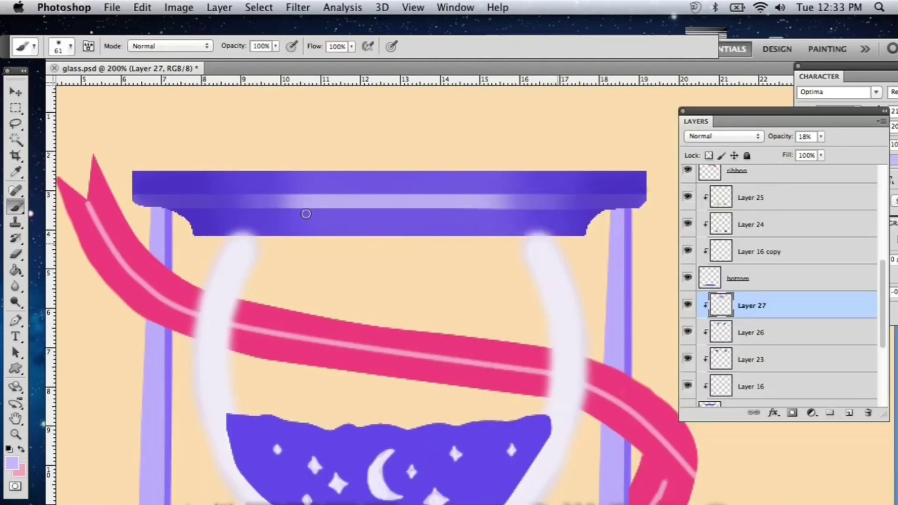
Paint a pale purple highlight over the base's middle on a new layer above Layer 25, clipped to the bottom layer, at 18% opacity.
scroll(535, 261, down, 12)
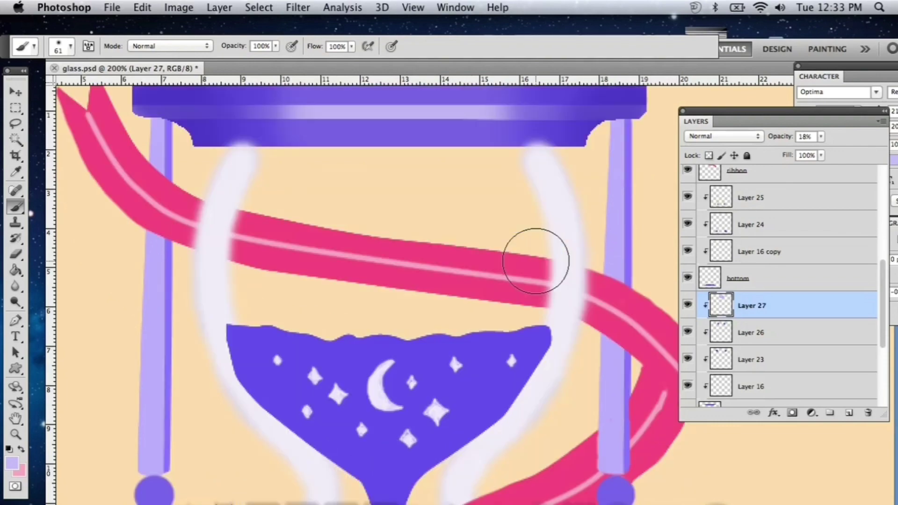
scroll(535, 261, up, 3)
click(751, 197)
click(848, 413)
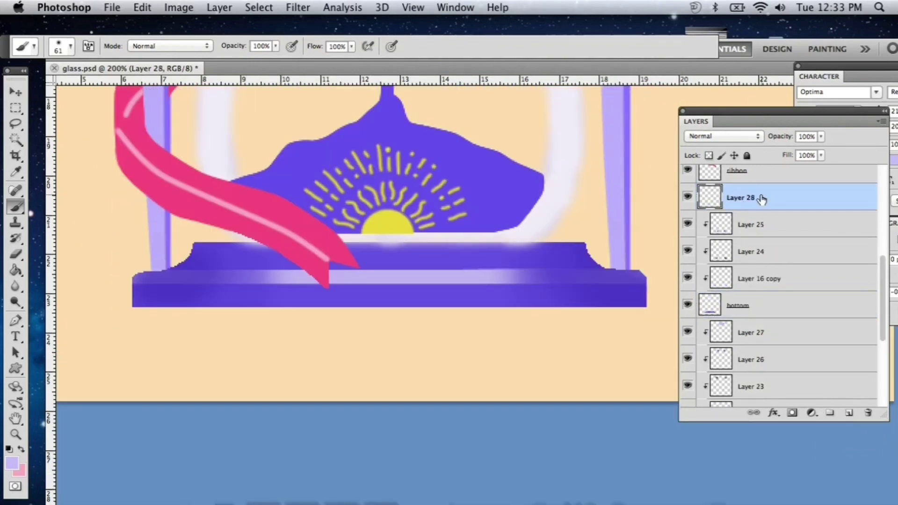
right_click(762, 198)
click(718, 334)
mouse_move(318, 276)
mouse_down()
mouse_move(509, 275)
mouse_move(381, 301)
mouse_up()
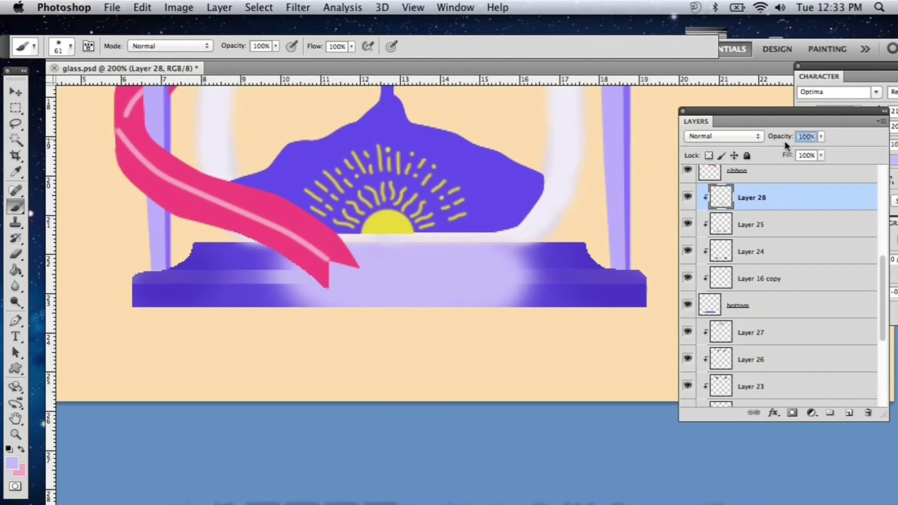
text(18)
Add another new layer above Layer 28 and clip it to the bottom layer.
click(849, 413)
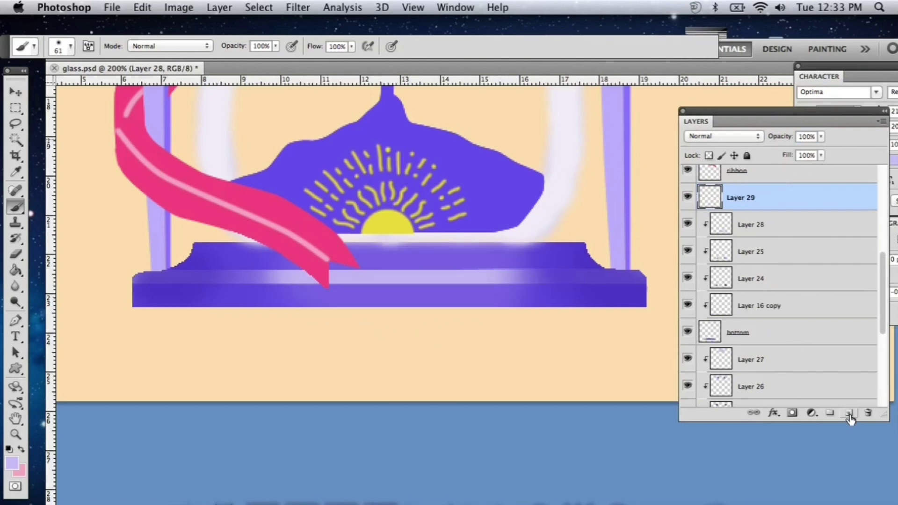
right_click(750, 200)
click(818, 330)
Set the background colour to a pale purple with hue 249°.
scroll(559, 268, up, 1)
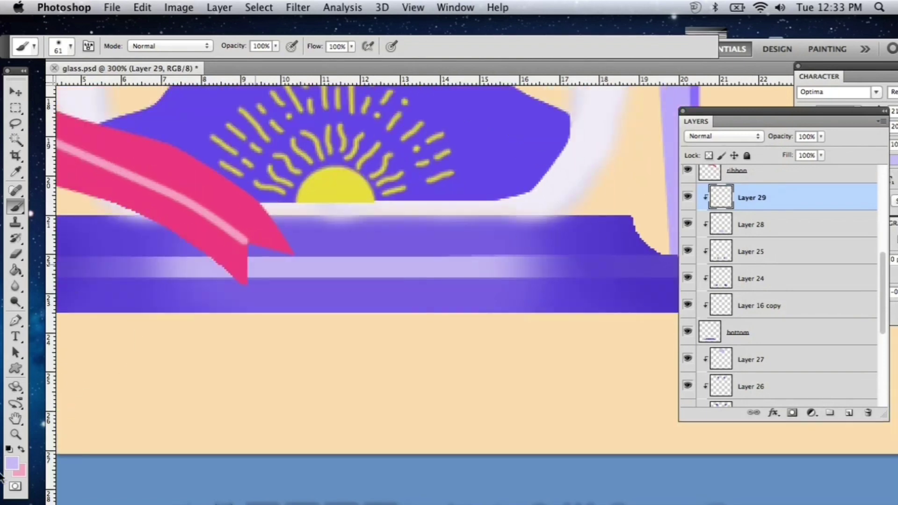
click(19, 470)
click(442, 241)
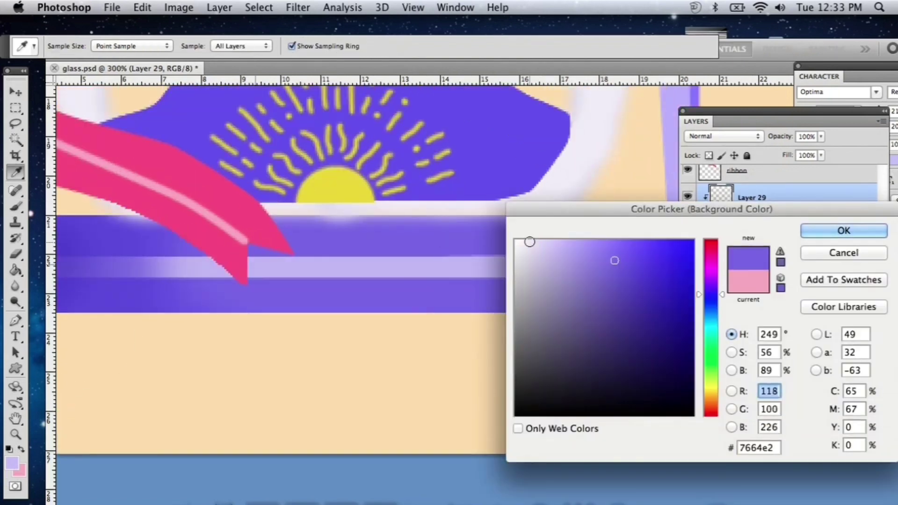
click(537, 238)
click(549, 244)
key(Return)
Brush a pale purple highlight onto the base's centre and set the layer's opacity to 15%.
key(b)
mouse_move(273, 253)
mouse_down()
mouse_move(303, 245)
mouse_move(434, 260)
mouse_move(436, 236)
mouse_up()
mouse_move(821, 136)
mouse_down()
mouse_move(752, 150)
mouse_move(764, 149)
mouse_up()
Create a new layer directly above Layer 27 and clip it to the top layer.
scroll(521, 222, up, 15)
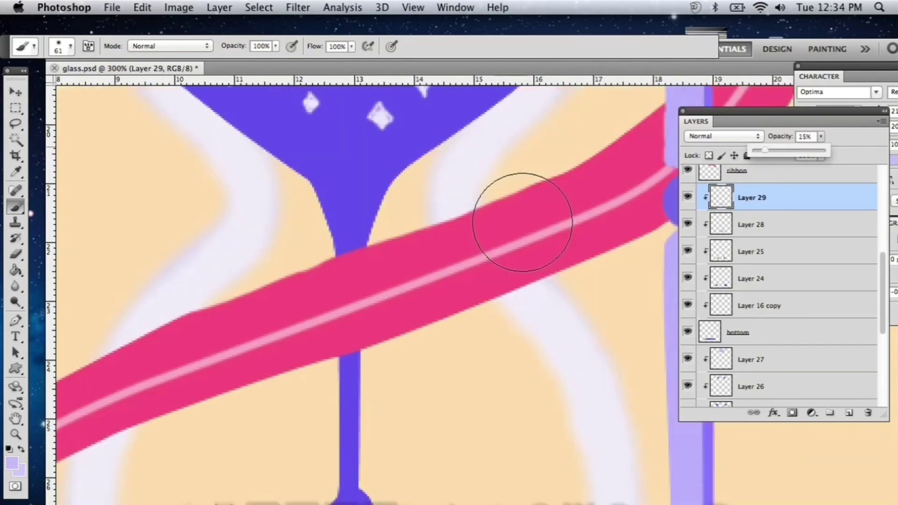
click(767, 360)
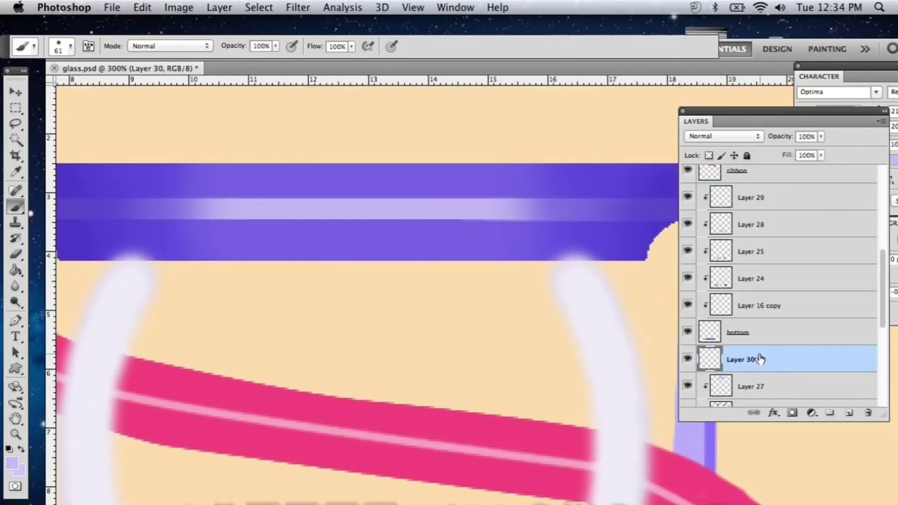
right_click(760, 359)
click(687, 332)
Paint a pale purple highlight on the centre of the hourglass top and set the layer's opacity to 15%.
drag(280, 170, 318, 246)
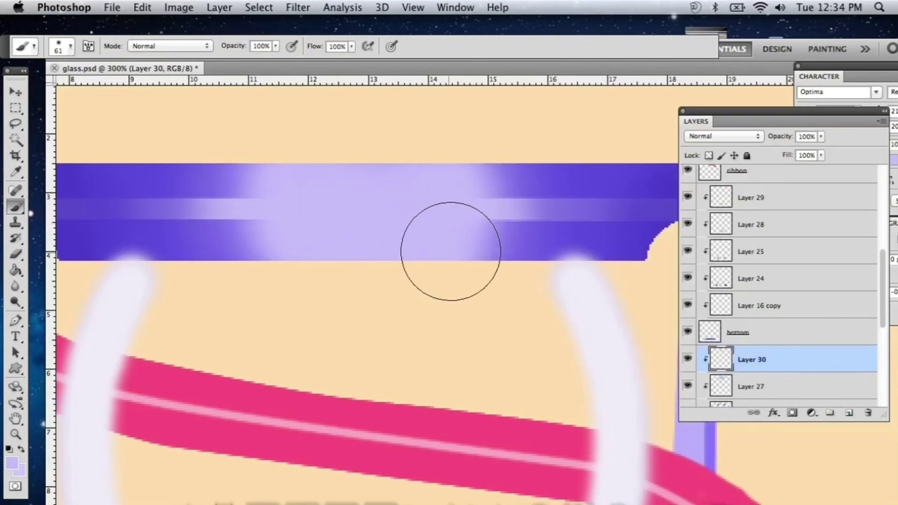
scroll(448, 226, down, 8)
click(750, 197)
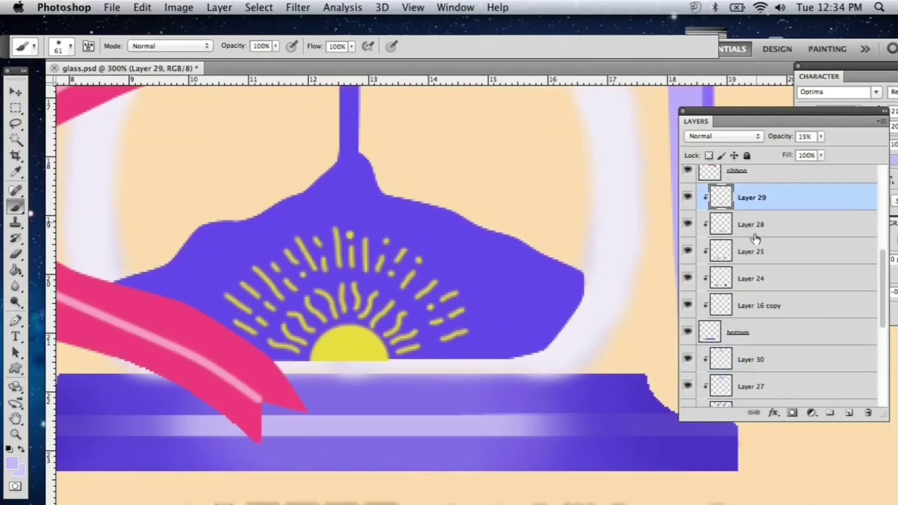
click(752, 359)
scroll(479, 174, up, 8)
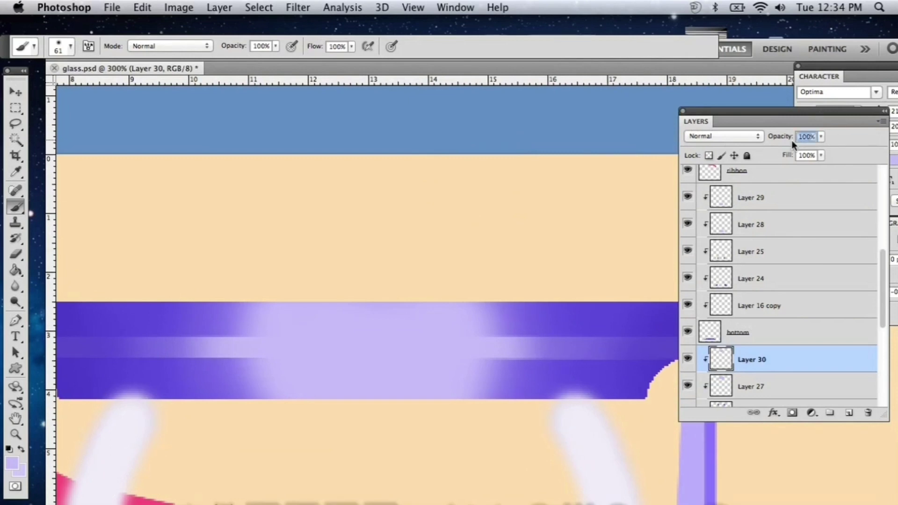
text(15)
key(Return)
Add a new layer above Layer 30 and clip it to the top layer.
scroll(467, 174, down, 4)
key(super+minus)
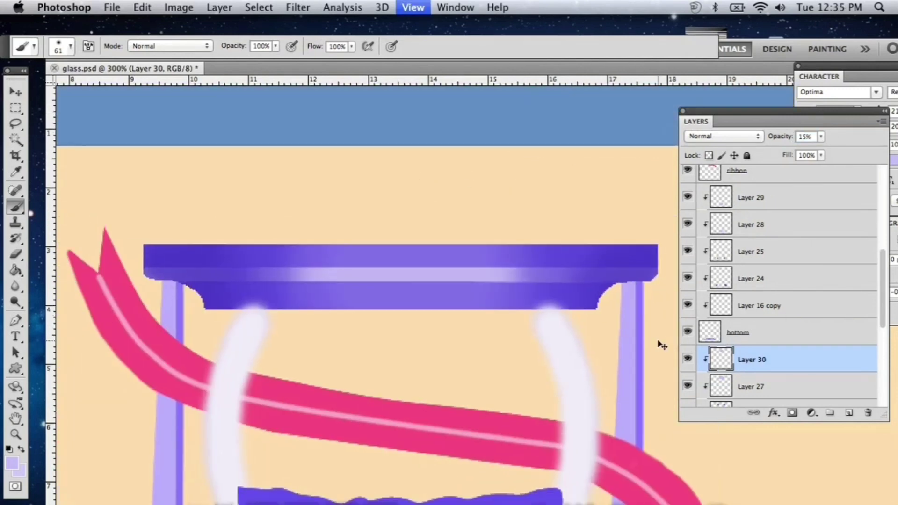
click(848, 412)
right_click(779, 360)
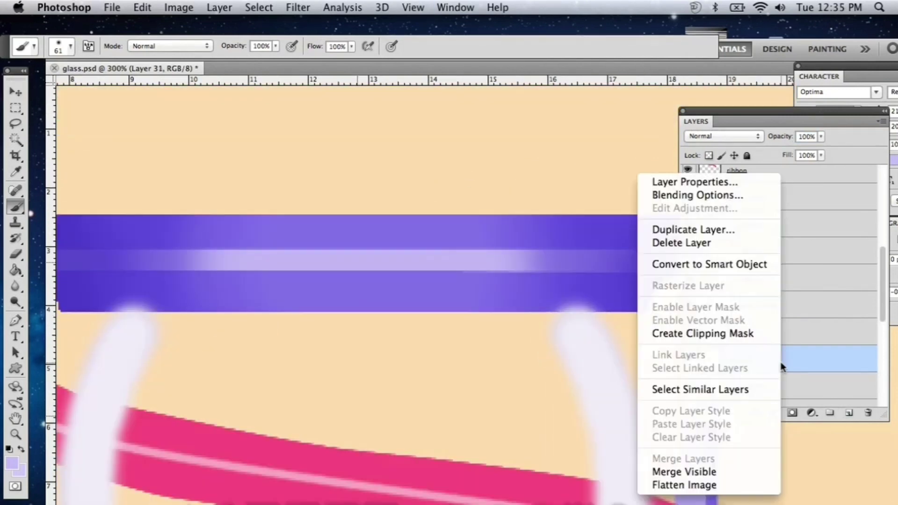
click(710, 335)
Change the foreground colour to a more saturated medium purple.
scroll(380, 271, down, 3)
scroll(381, 270, right, 3)
click(12, 463)
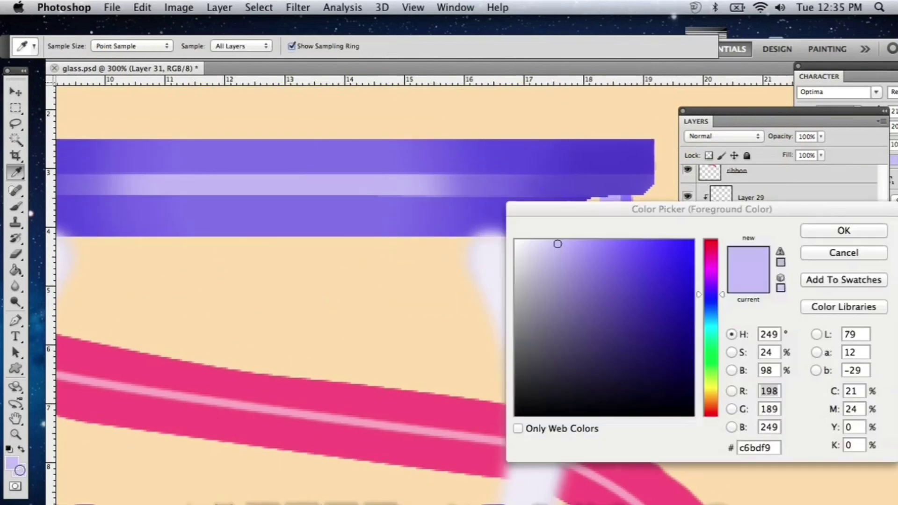
click(604, 252)
key(Return)
key(b)
Reduce the brush size to 23 px.
scroll(420, 181, left, 3)
scroll(421, 181, up, 1)
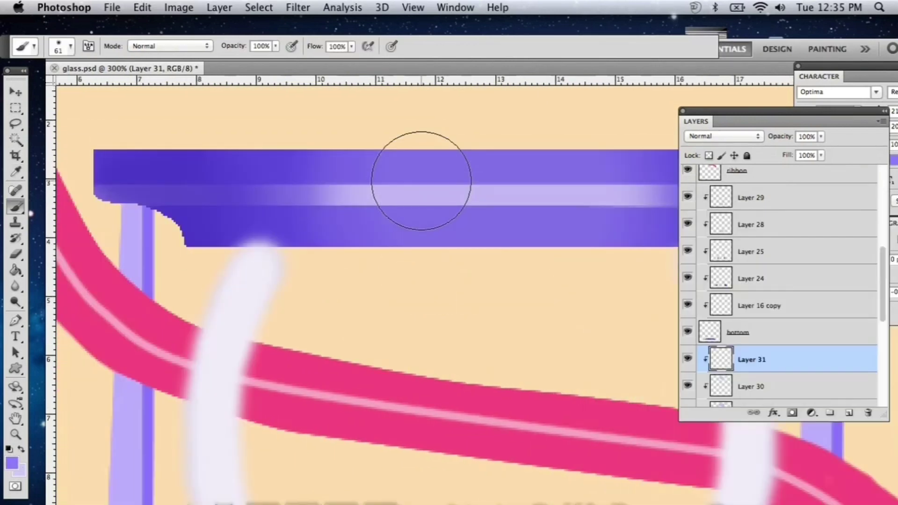
click(66, 46)
click(46, 83)
Try a vertical purple stroke across the hourglass top's darker end and delete its layer.
drag(261, 231, 274, 161)
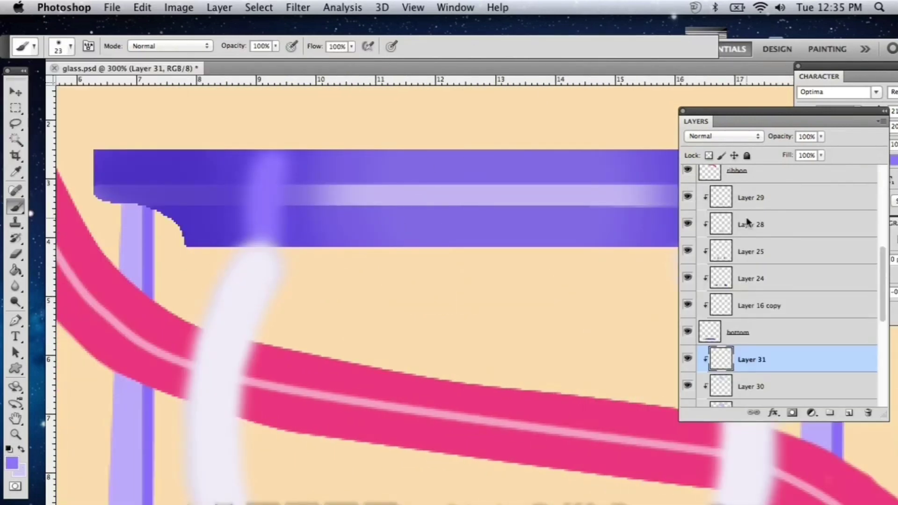
click(866, 413)
Examine the shading and highlights on the hourglass top and base at full view and close up.
key(super+minus)
key(super+minus)
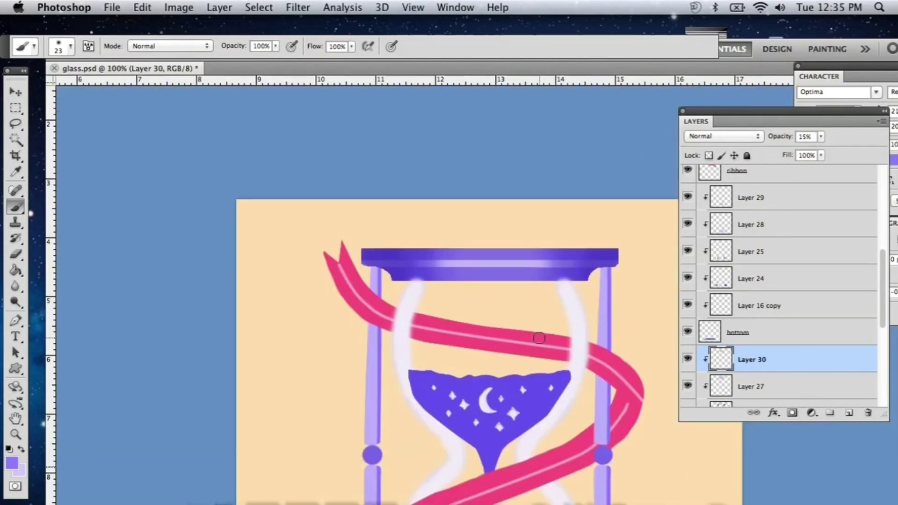
scroll(539, 274, down, 5)
key(super+plus)
key(super+plus)
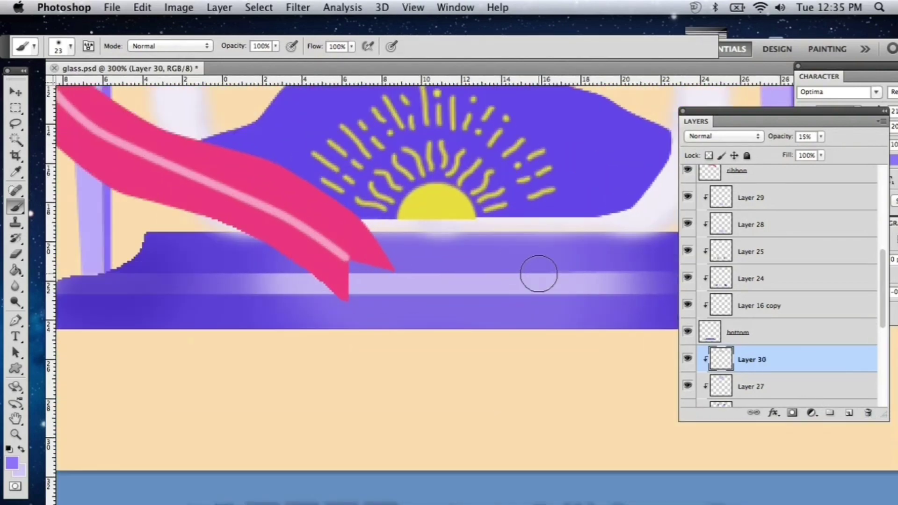
key(super+minus)
key(super+minus)
scroll(458, 237, up, 5)
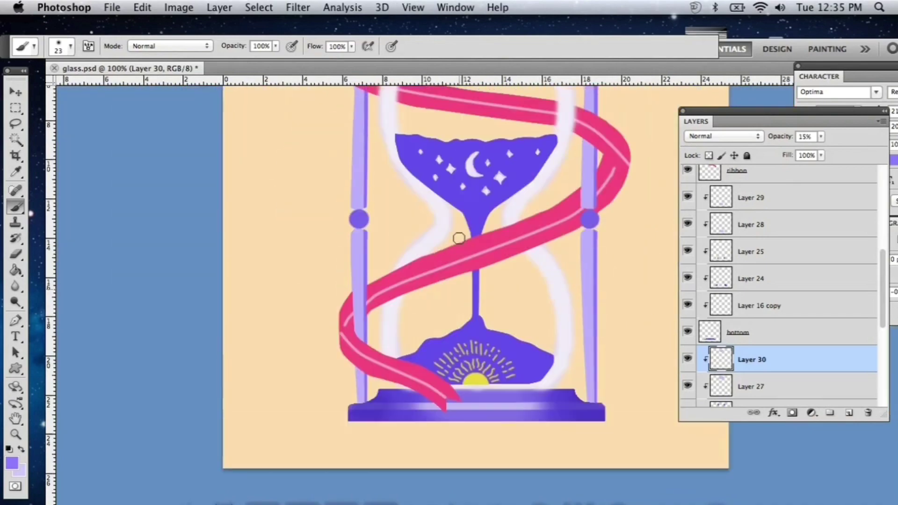
Create a new layer directly above the left layer and clip it to that layer.
scroll(751, 319, down, 8)
click(741, 367)
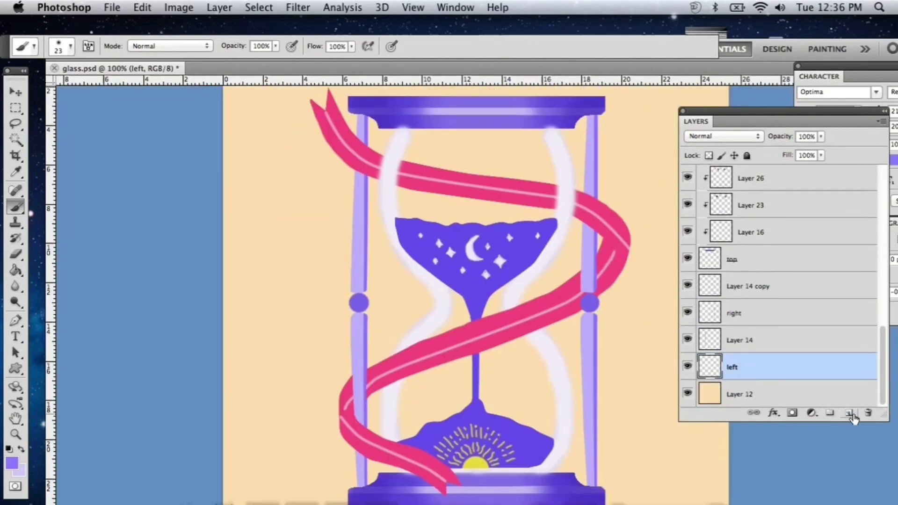
click(848, 413)
right_click(772, 367)
click(736, 336)
Sample a light purple from the artwork and change the foreground colour to the dark purple #4b33d7.
key(super+plus)
scroll(284, 201, up, 7)
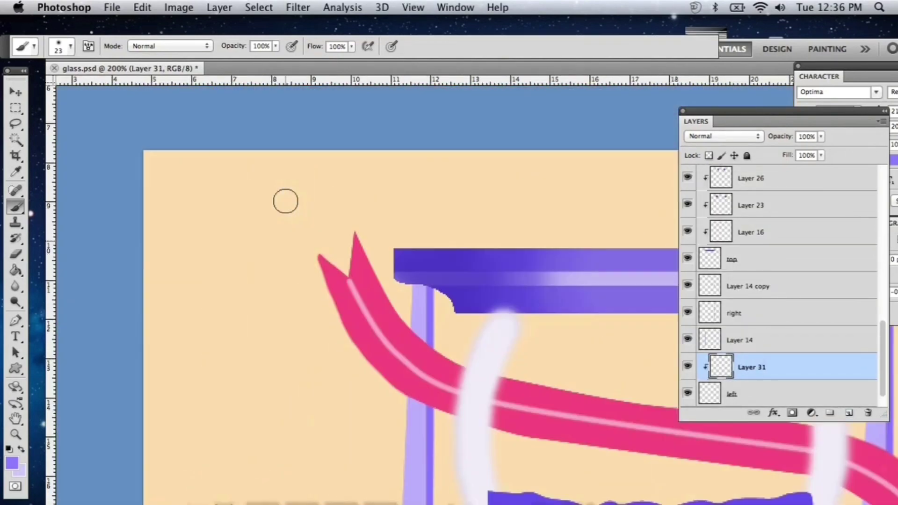
scroll(284, 201, down, 3)
key(i)
click(394, 152)
key(super+plus)
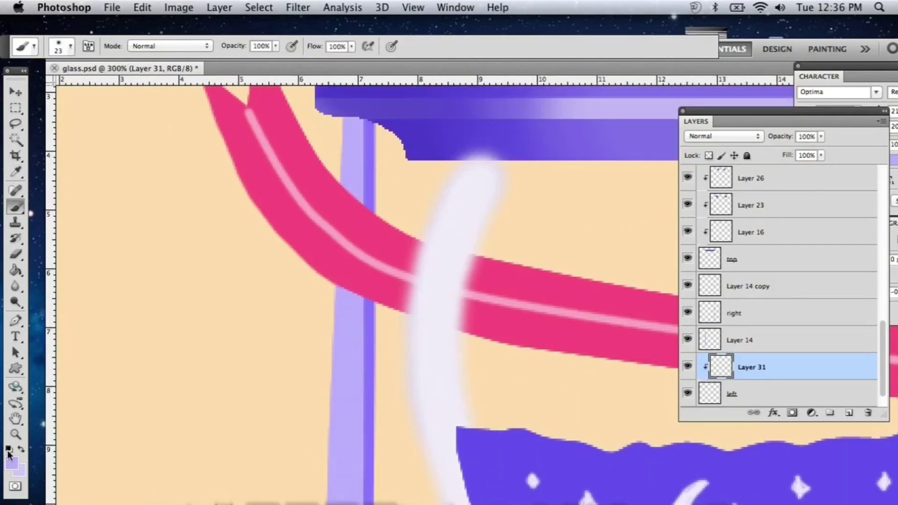
click(11, 460)
click(647, 257)
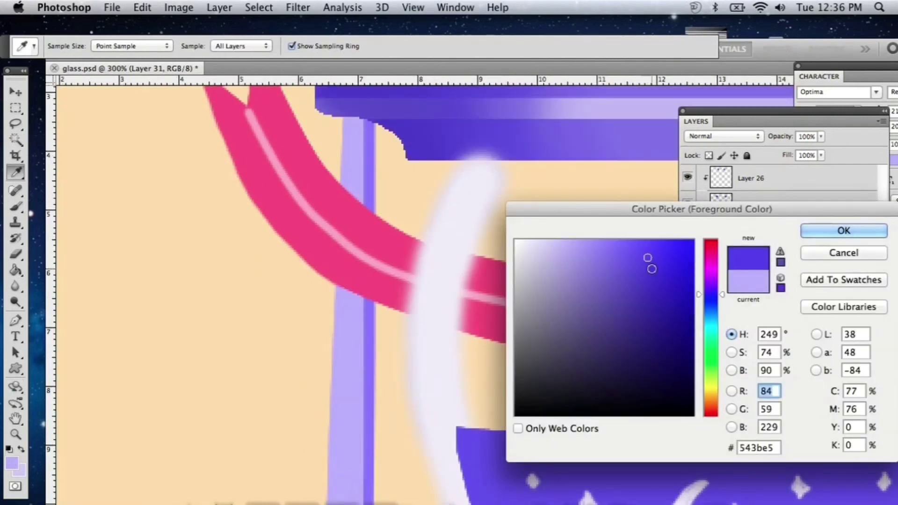
key(Return)
Paint dark purple shading at the upper and lower ends of the left pillar, keeping the layer at 100% opacity.
key(b)
mouse_move(345, 125)
mouse_down()
mouse_move(359, 139)
mouse_move(365, 192)
mouse_up()
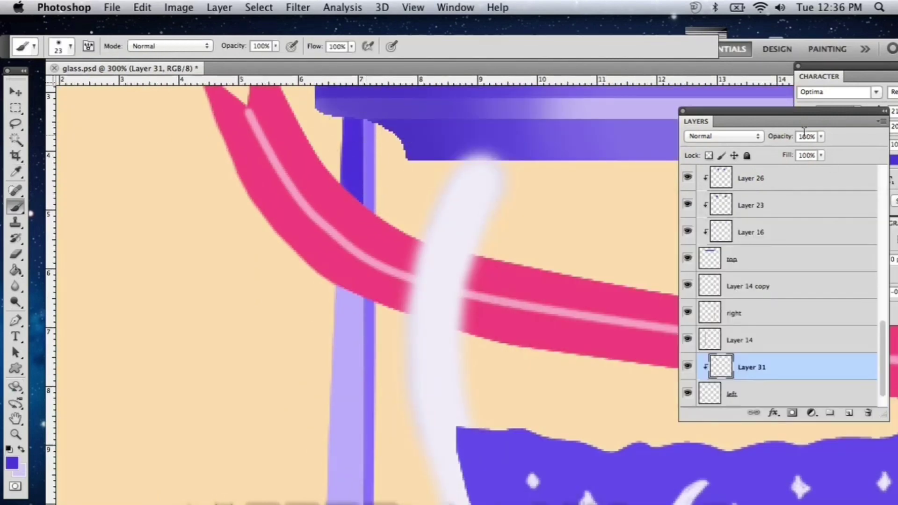
click(820, 136)
mouse_move(822, 150)
mouse_down()
mouse_move(804, 151)
mouse_move(824, 151)
mouse_up()
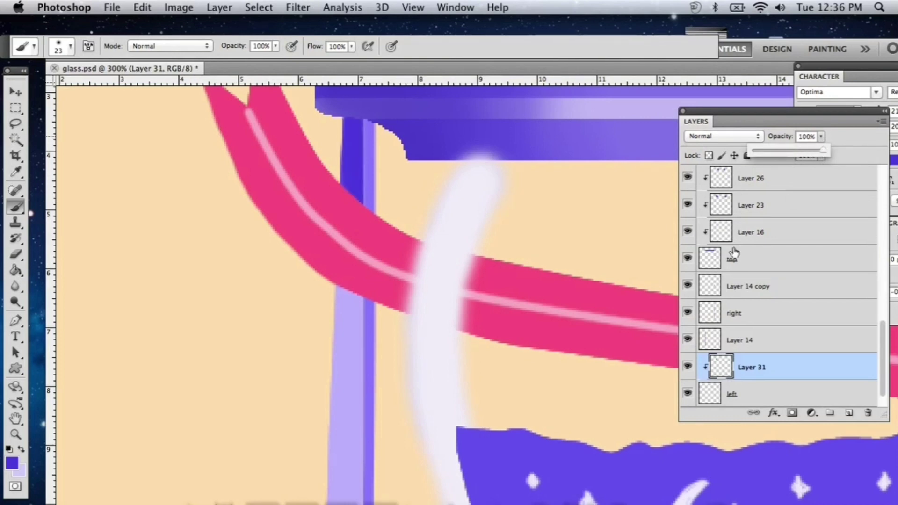
scroll(344, 380, down, 10)
drag(344, 126, 349, 239)
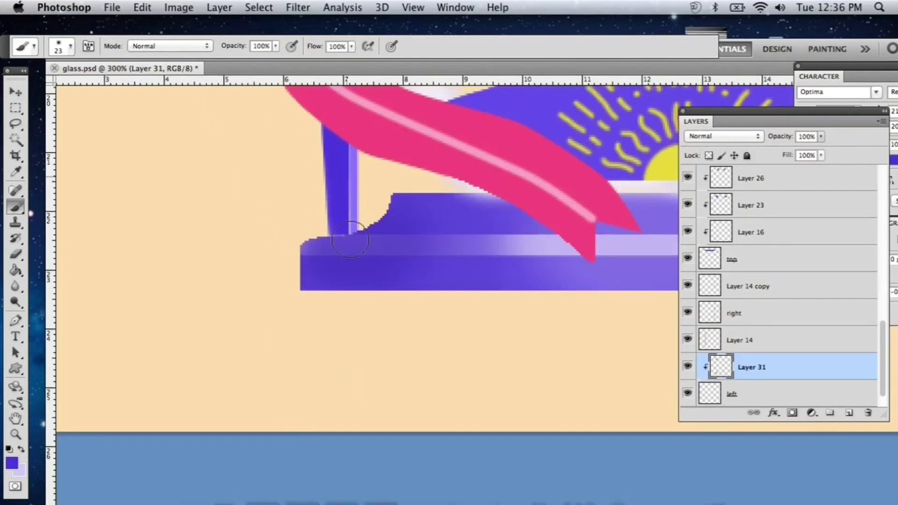
Keep the dark purple foreground colour and add a new layer above the right layer, clipped to it.
scroll(349, 225, up, 10)
click(11, 463)
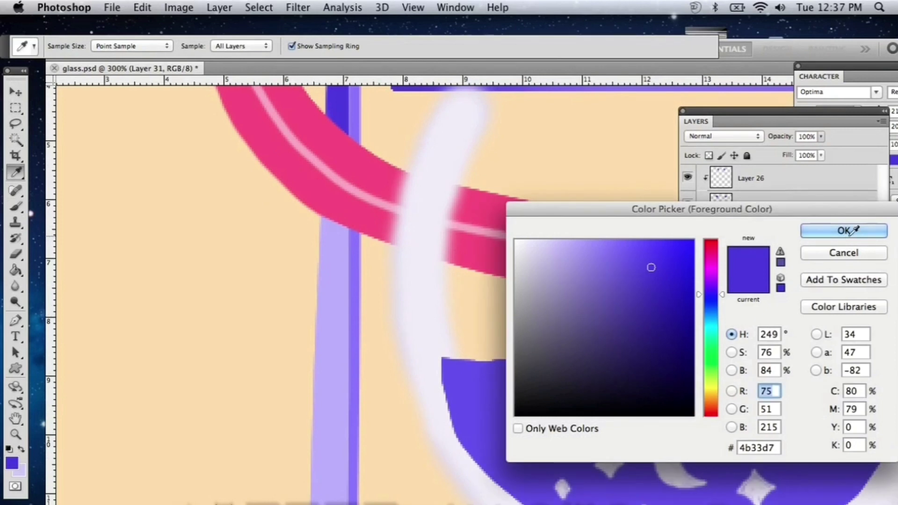
click(844, 230)
click(849, 413)
right_click(739, 316)
click(766, 312)
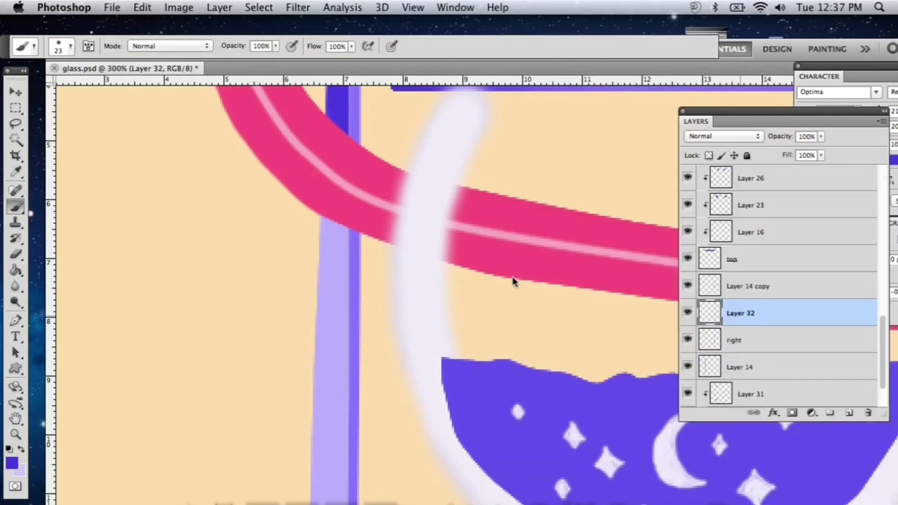
Paint dark purple shading at the upper and lower ends of the right pillar on the clipped layer.
scroll(505, 276, right, 10)
scroll(477, 276, up, 5)
drag(455, 284, 450, 388)
scroll(444, 307, down, 20)
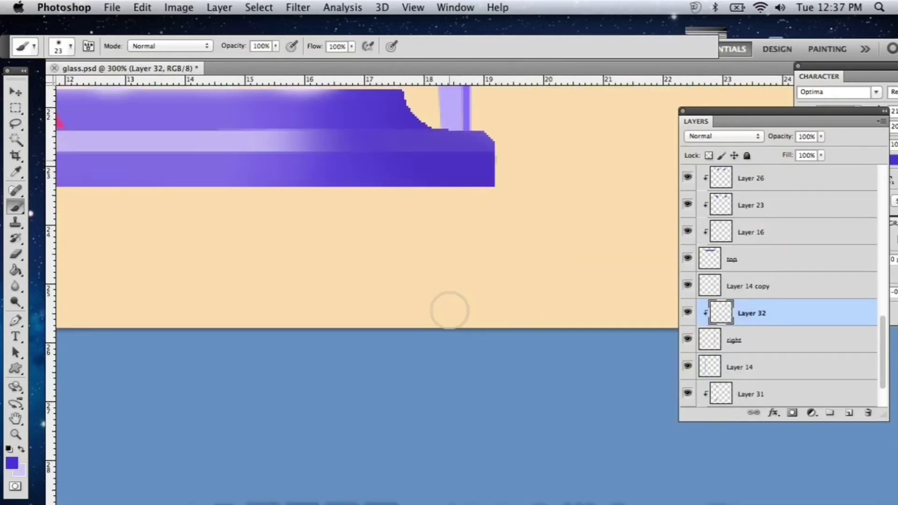
scroll(437, 200, up, 3)
drag(449, 159, 453, 236)
Add a new clipped layer above the left pillar's shading layer and switch the foreground to a slightly lighter purple.
click(741, 394)
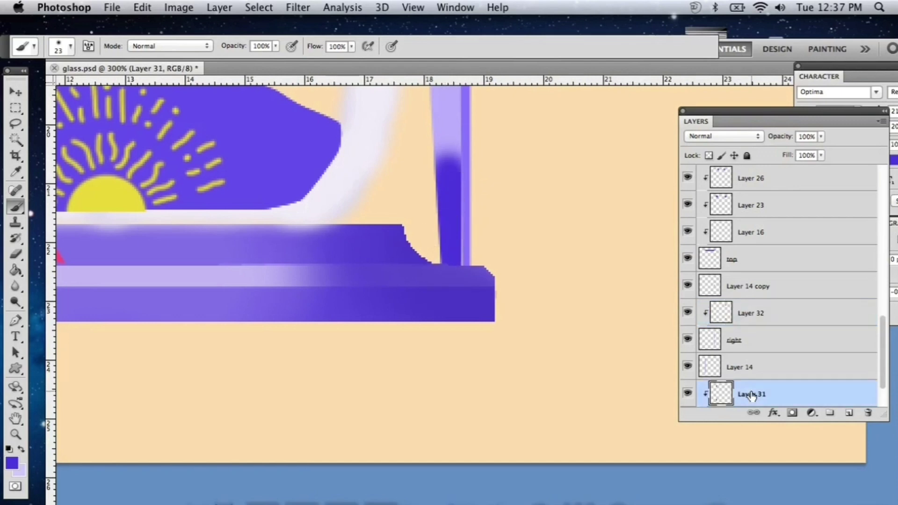
right_click(739, 398)
click(768, 335)
scroll(347, 269, left, 10)
scroll(347, 269, up, 8)
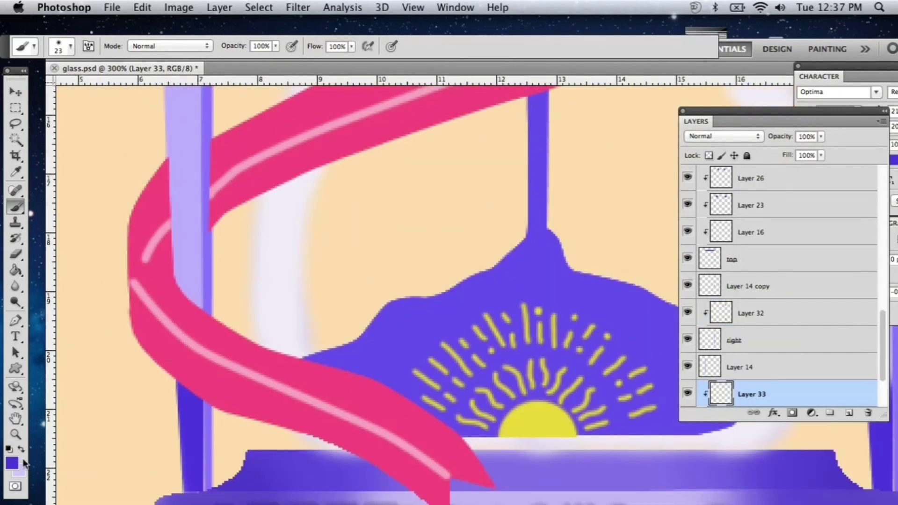
click(14, 463)
click(635, 258)
key(Return)
Paint purple shading on the left pillar's lower section and reduce the layer's opacity to 88%.
mouse_move(199, 299)
mouse_down()
mouse_move(209, 215)
mouse_move(217, 463)
mouse_up()
scroll(212, 227, up, 3)
scroll(211, 229, up, 5)
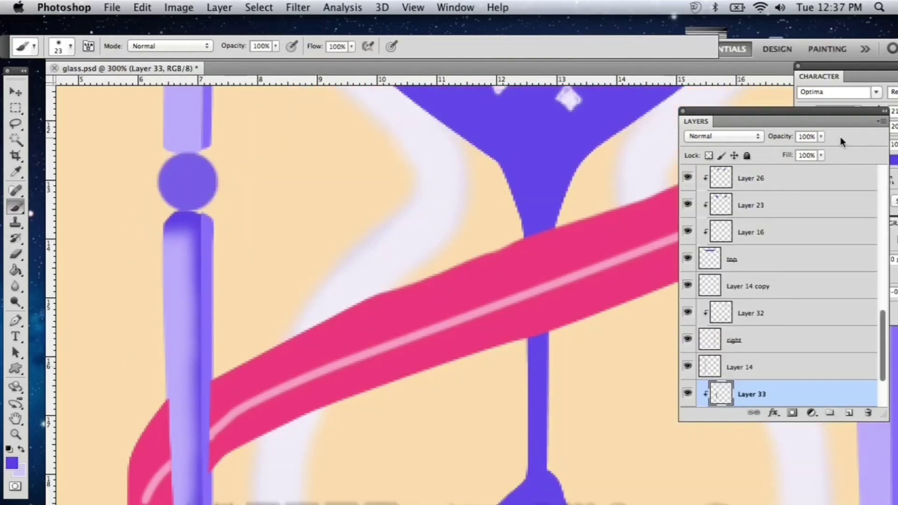
drag(797, 150, 815, 149)
Paint purple shading down the inner edge and across the lower end of the left pillar's upper section.
scroll(300, 331, down, 3)
scroll(303, 321, up, 10)
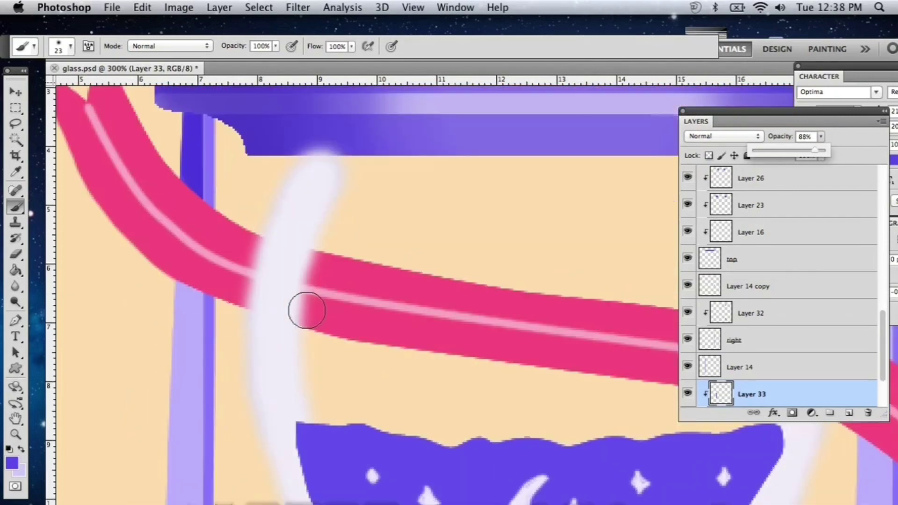
scroll(307, 310, down, 3)
mouse_move(190, 153)
mouse_down()
mouse_move(215, 276)
mouse_move(215, 398)
mouse_move(173, 381)
mouse_move(204, 337)
mouse_move(209, 243)
mouse_move(167, 367)
mouse_up()
scroll(214, 388, down, 4)
scroll(213, 387, up, 2)
Add a new layer above the right pillar's dark shading layer and clip it to the pillar.
scroll(186, 386, right, 10)
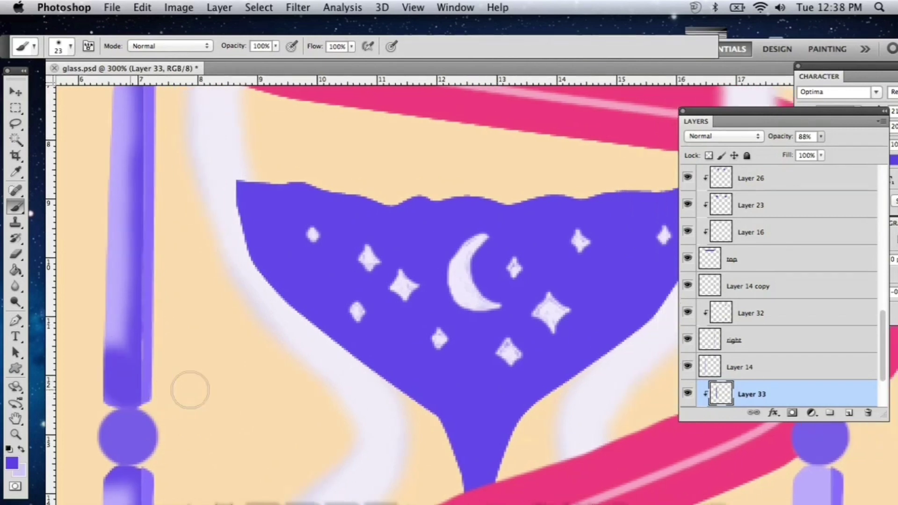
click(758, 315)
click(848, 412)
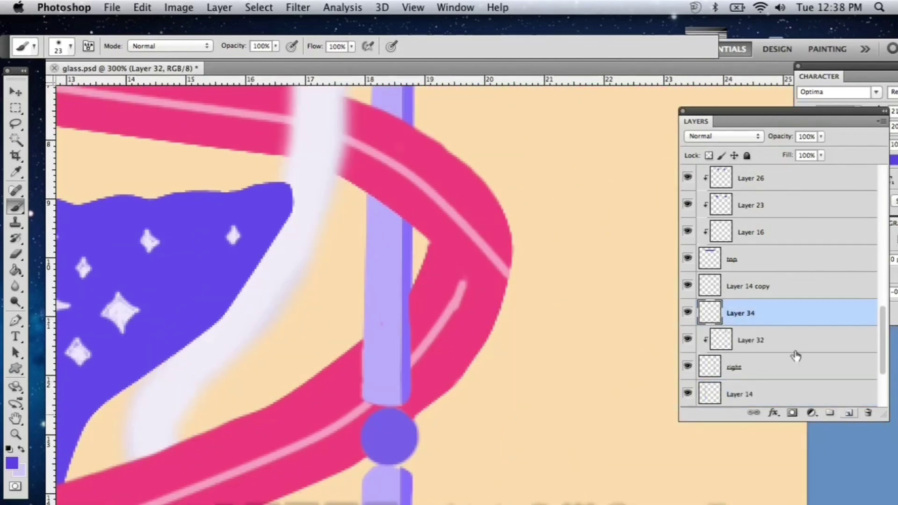
right_click(753, 311)
click(814, 262)
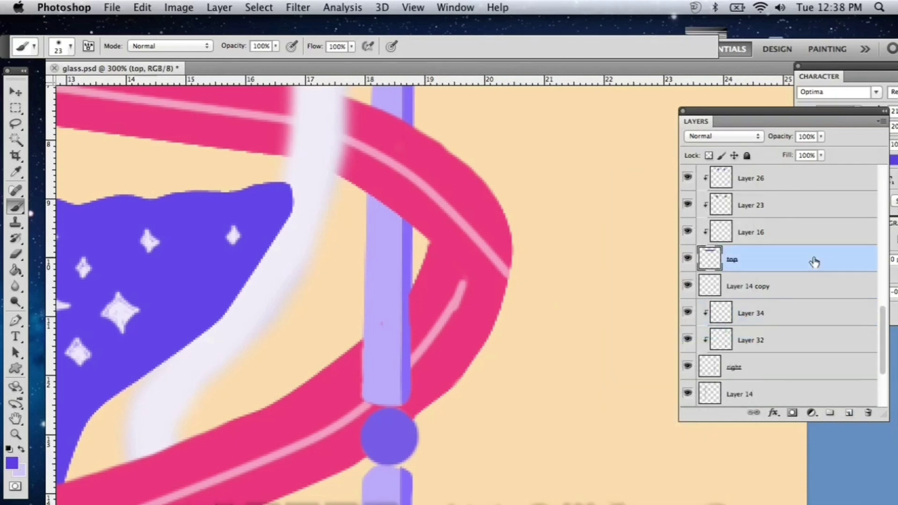
scroll(605, 270, up, 5)
drag(384, 112, 405, 135)
key(super+z)
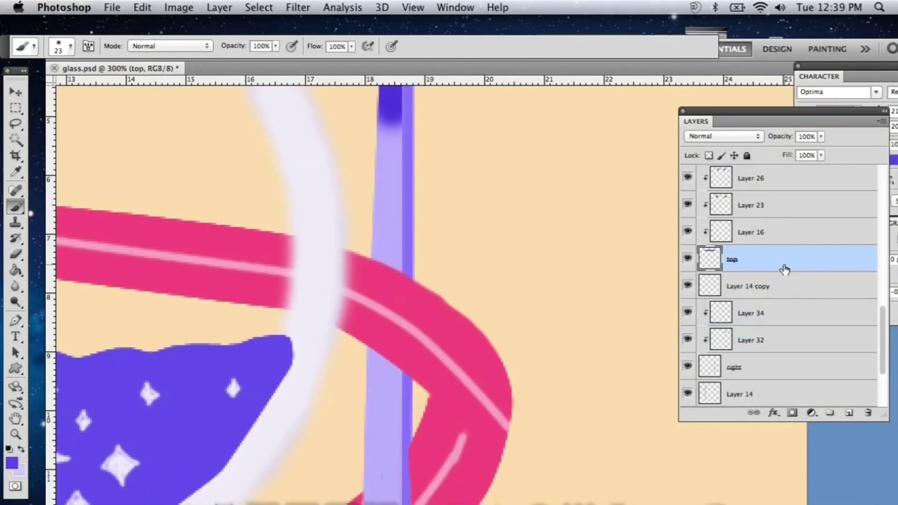
Add another new layer directly above Layer 34 and clip it to the right pillar.
scroll(784, 266, down, 1)
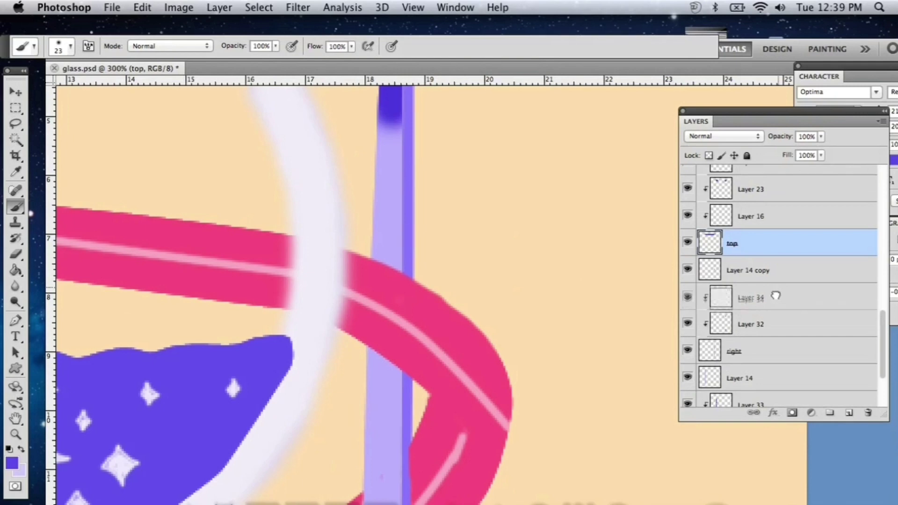
drag(775, 296, 774, 297)
click(849, 412)
right_click(744, 297)
click(795, 333)
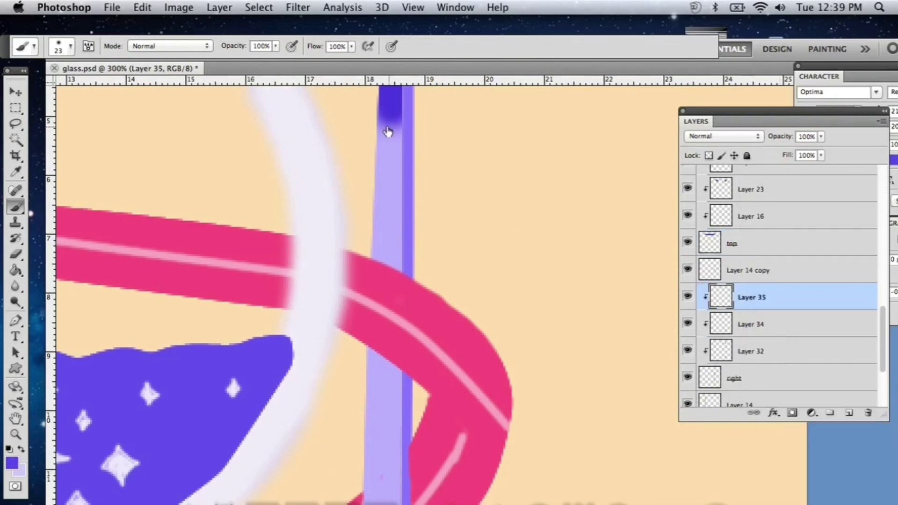
Paint purple shading along the edge and lower end of the right pillar's upper section and set the layer's opacity to 88%.
mouse_move(388, 131)
mouse_down()
mouse_move(411, 180)
mouse_move(417, 259)
mouse_up()
key(super+z)
scroll(420, 279, down, 7)
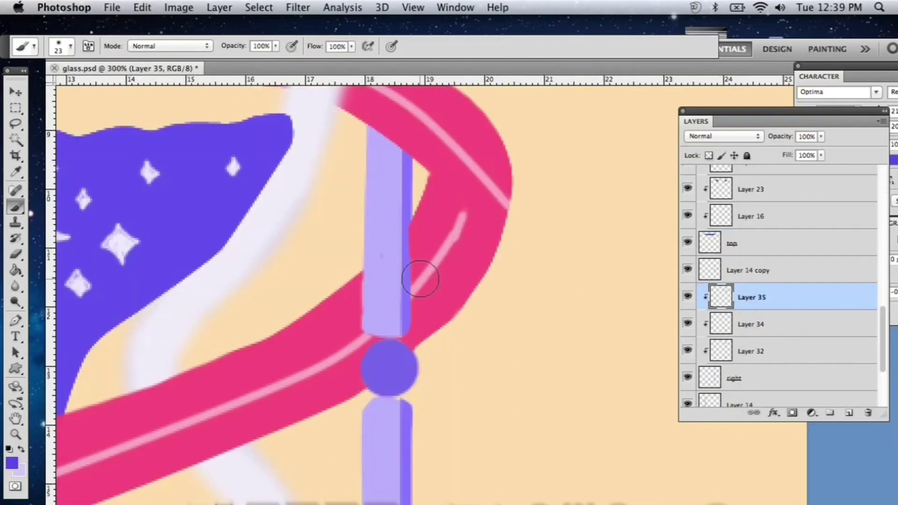
scroll(420, 279, up, 2)
mouse_move(411, 190)
mouse_down()
mouse_move(420, 345)
mouse_move(369, 383)
mouse_up()
drag(403, 269, 415, 382)
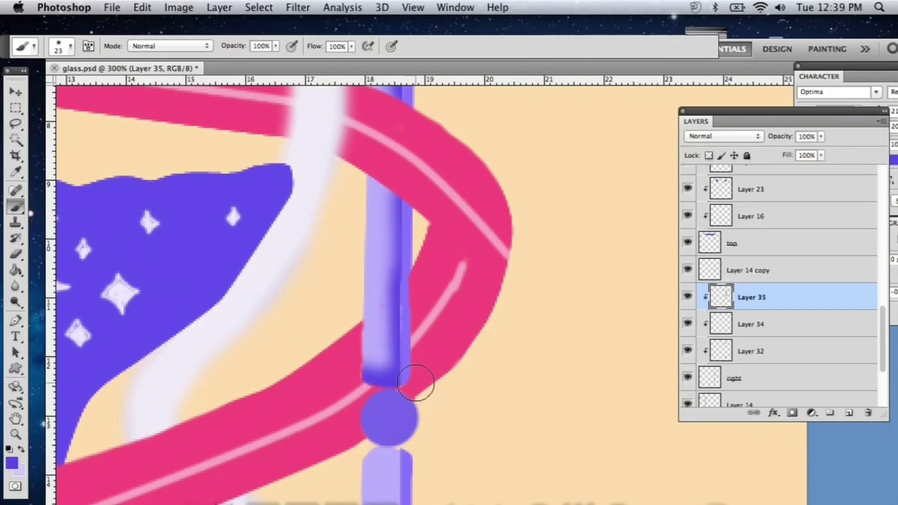
drag(373, 338, 381, 318)
text(88)
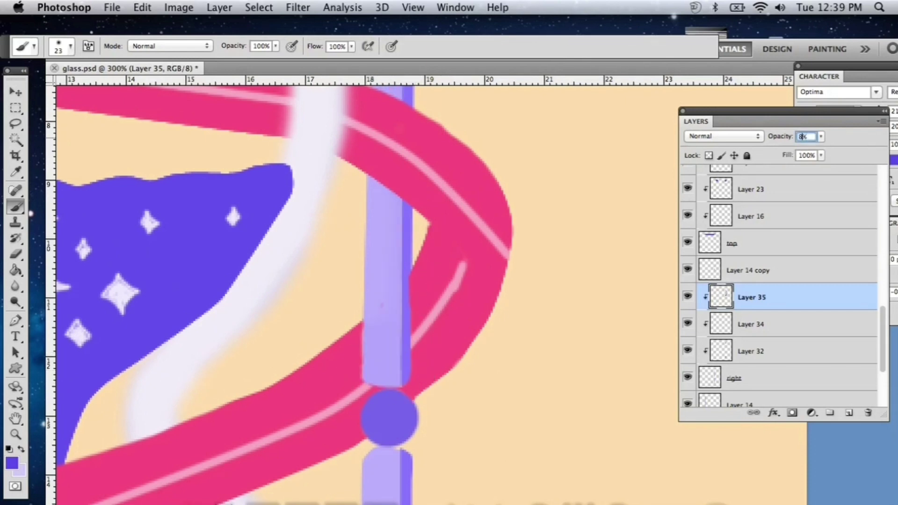
key(Return)
Paint purple shading at the top, along the edge and above the dark base of the right pillar's lower section.
scroll(457, 217, up, 6)
scroll(457, 216, down, 15)
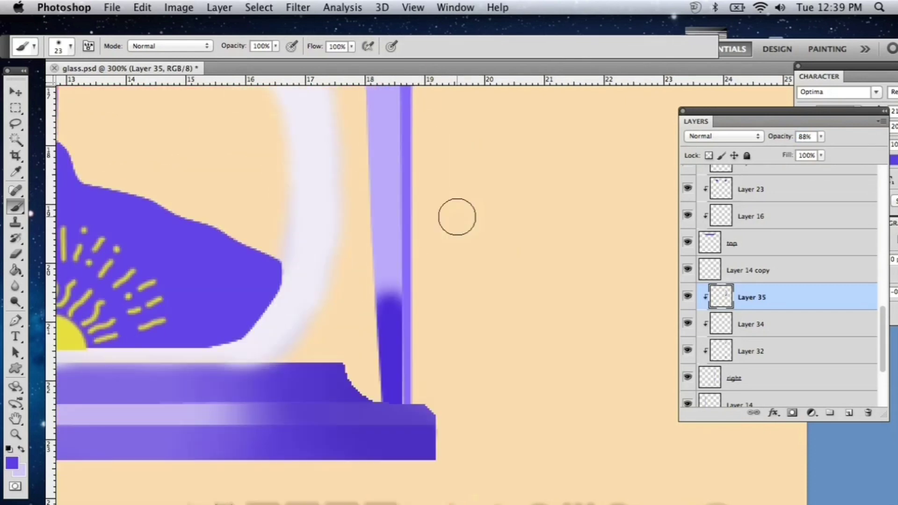
scroll(457, 217, up, 1)
drag(389, 302, 389, 268)
scroll(433, 182, up, 10)
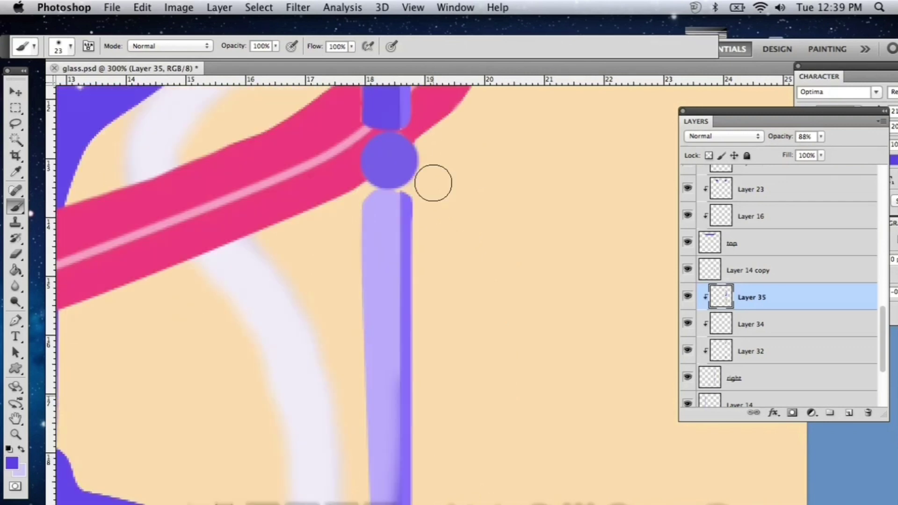
mouse_move(350, 211)
mouse_down()
mouse_move(391, 194)
mouse_move(416, 440)
mouse_move(386, 400)
mouse_up()
scroll(423, 440, down, 5)
key(super+minus)
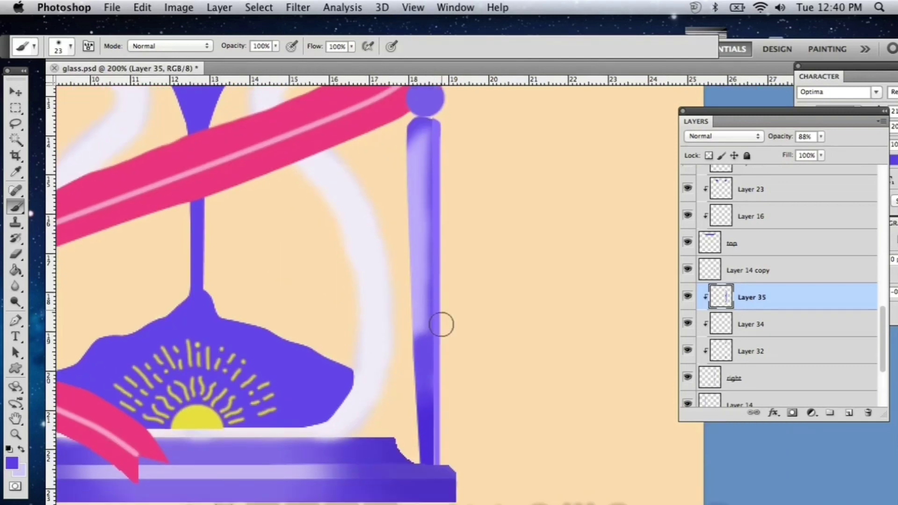
Add a new layer above Layer 35, clipped to the right post, and set the brush colour to medium purple #8371ef.
click(836, 411)
right_click(765, 298)
key(Escape)
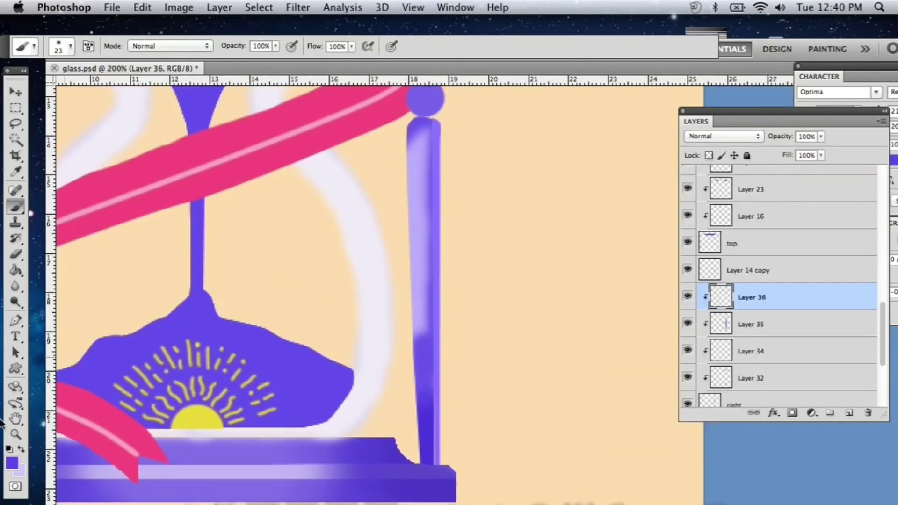
click(12, 463)
click(609, 250)
key(Return)
key(b)
key(super+plus)
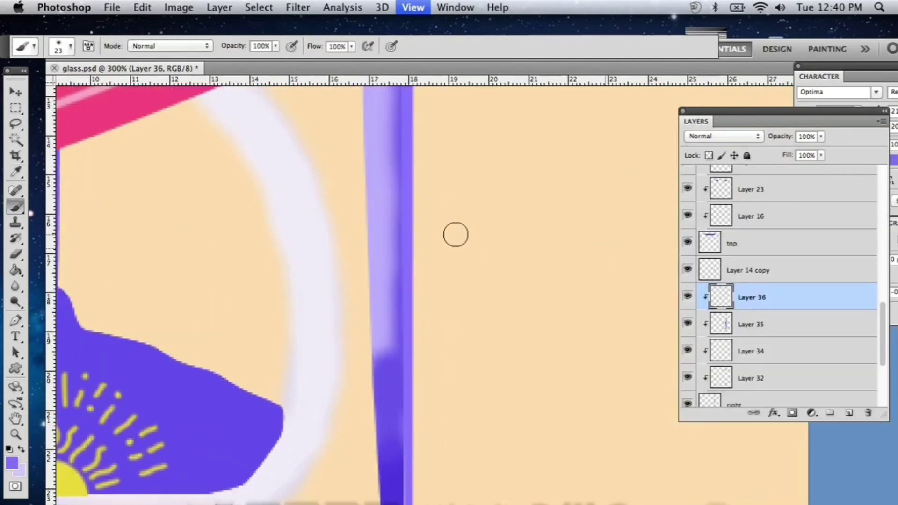
Brush the medium purple over the light highlight on the right post's lower section and set the layer opacity to 46%.
scroll(421, 220, up, 3)
mouse_move(381, 208)
mouse_down()
mouse_move(371, 190)
mouse_move(376, 396)
mouse_up()
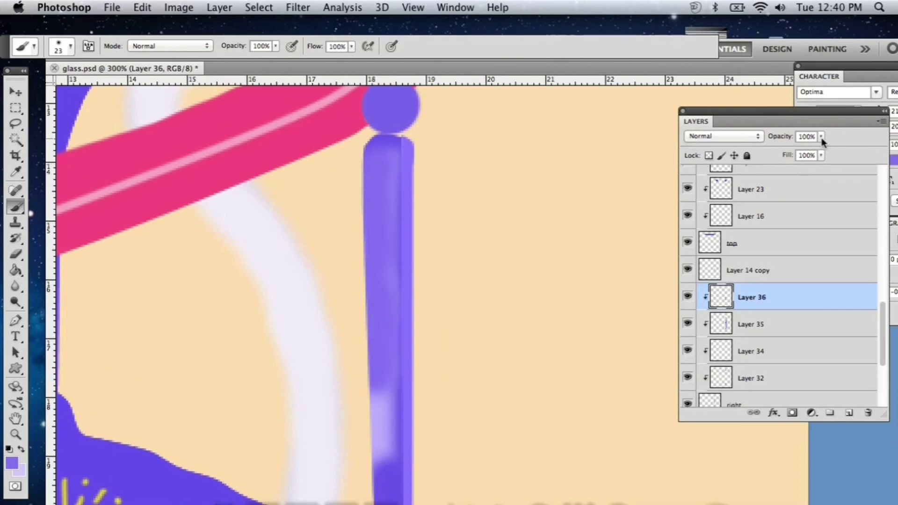
mouse_move(821, 136)
mouse_down()
mouse_move(769, 153)
mouse_move(827, 149)
mouse_move(786, 151)
mouse_up()
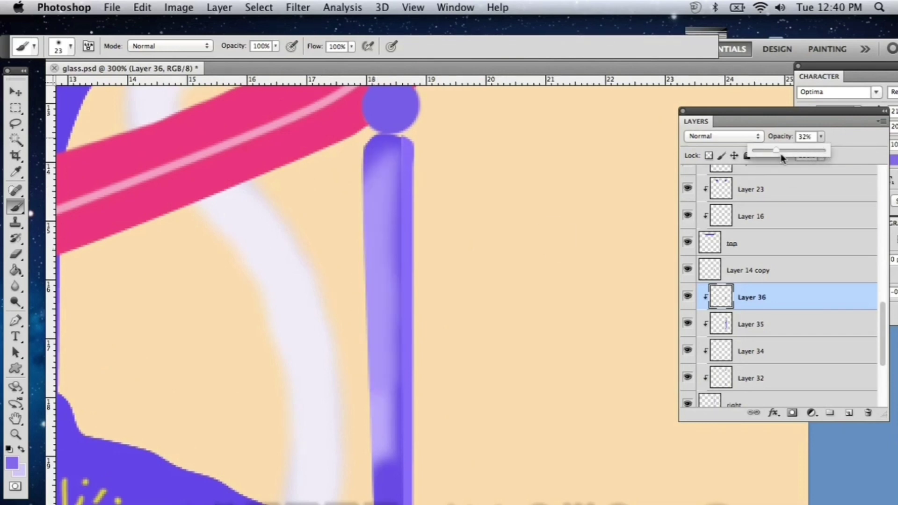
scroll(337, 262, down, 3)
drag(373, 336, 375, 353)
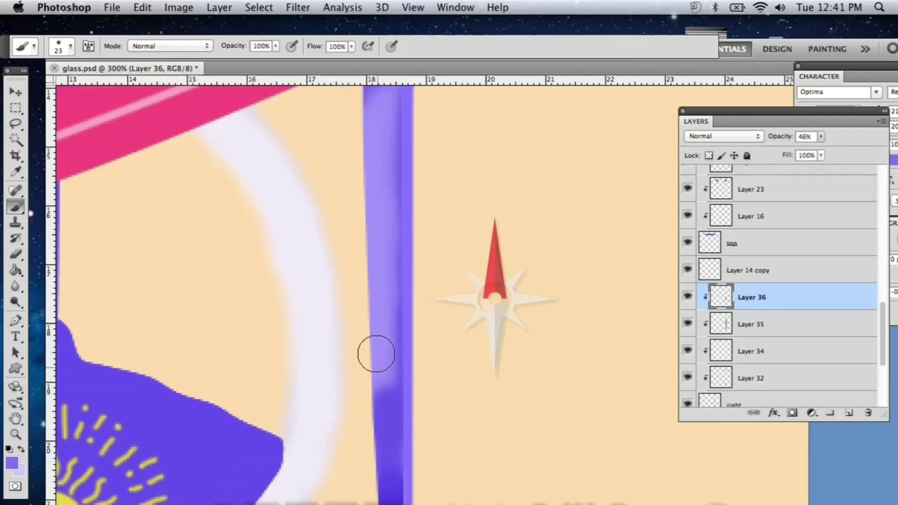
scroll(352, 267, up, 1)
Paint the same medium purple down the highlight on the right post's upper section to soften it.
click(12, 463)
click(828, 231)
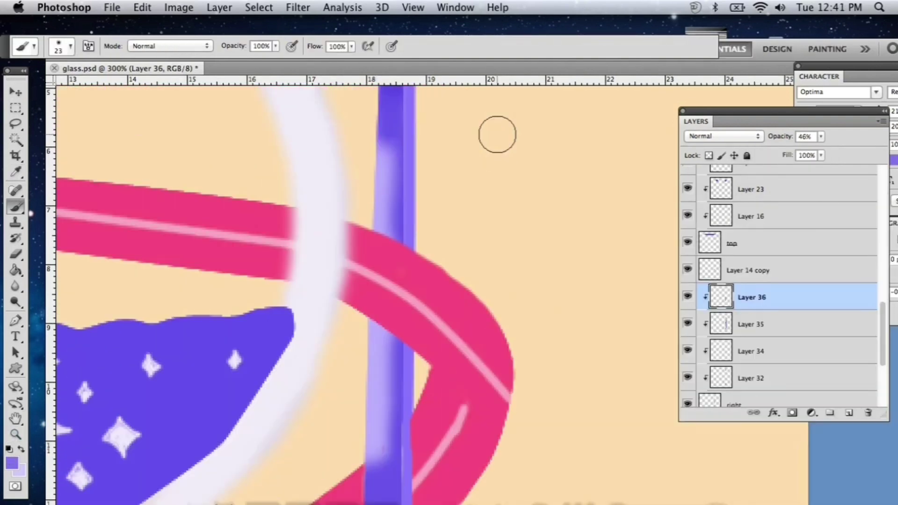
drag(376, 161, 376, 429)
scroll(376, 410, down, 2)
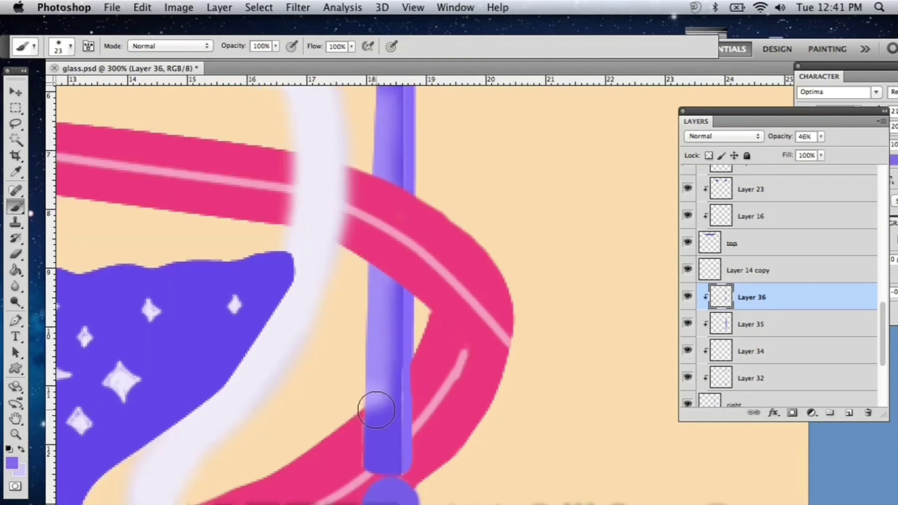
scroll(748, 345, down, 3)
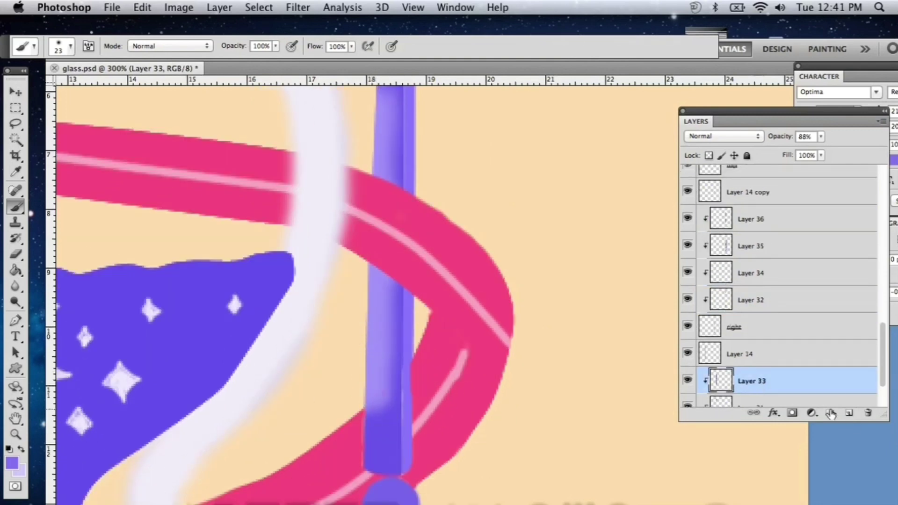
Add a new layer above Layer 33 and turn it into a clipping mask for the left post.
click(761, 377)
click(848, 413)
right_click(759, 381)
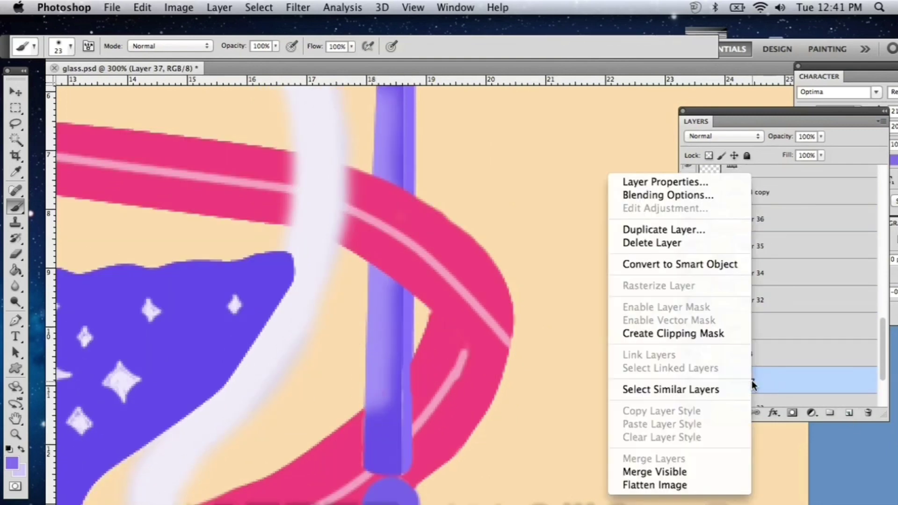
click(713, 335)
Paint medium purple over the highlights on the left post's upper and lower sections and set the layer opacity to 46%.
scroll(431, 293, left, 10)
scroll(288, 262, left, 10)
drag(561, 141, 554, 390)
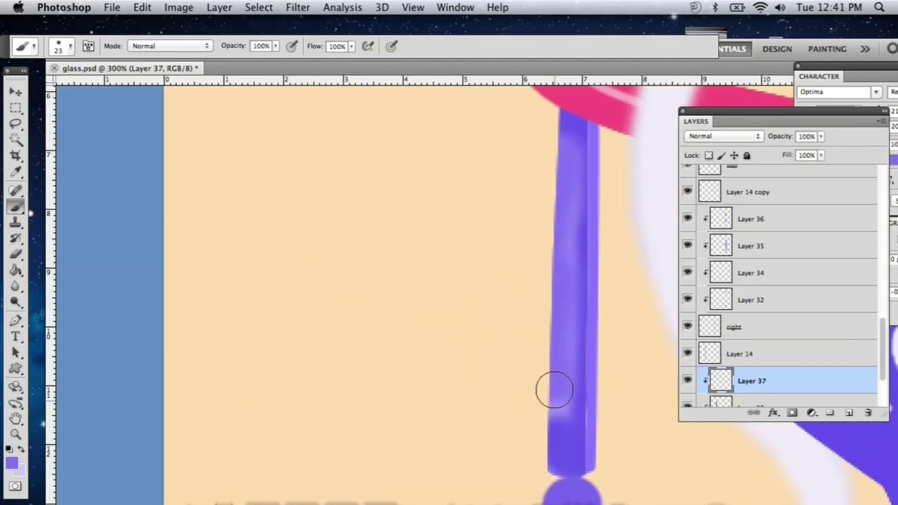
scroll(533, 377, up, 8)
mouse_move(561, 146)
mouse_down()
mouse_move(552, 272)
mouse_move(558, 420)
mouse_up()
text(46)
key(Return)
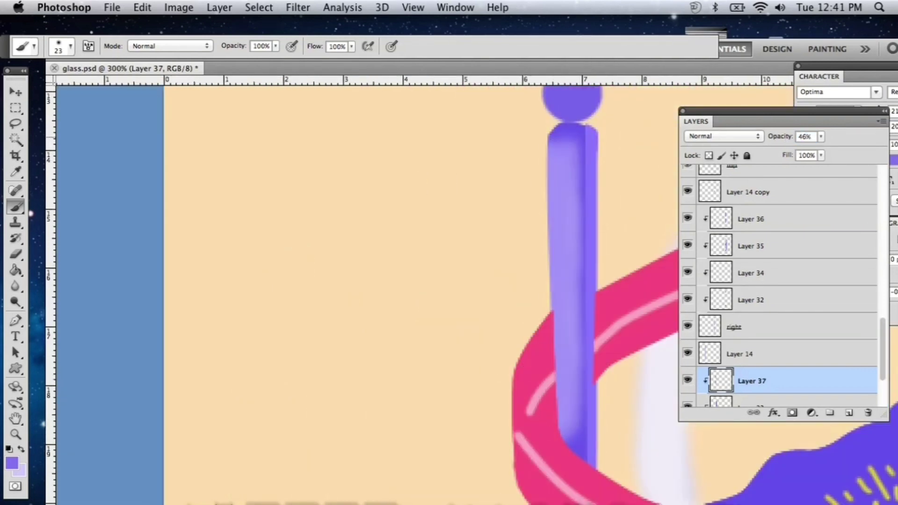
Add another clipped layer above Layer 37 for the left post and choose a darker purple brush colour.
scroll(527, 88, down, 13)
scroll(527, 88, right, 4)
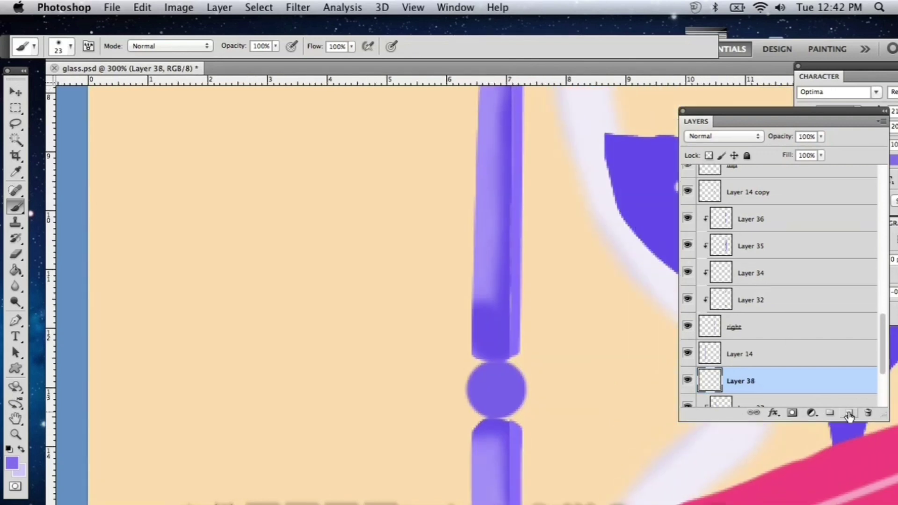
right_click(807, 374)
click(795, 333)
click(12, 463)
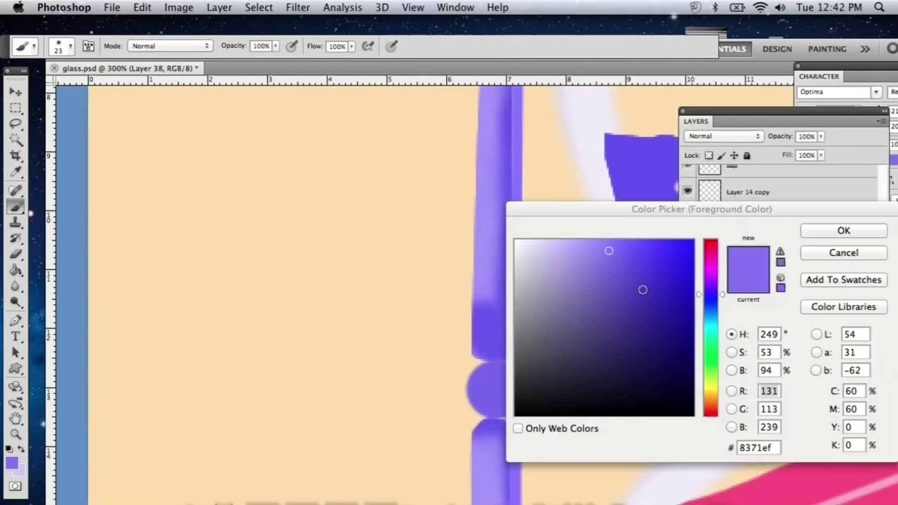
click(637, 262)
key(Return)
key(b)
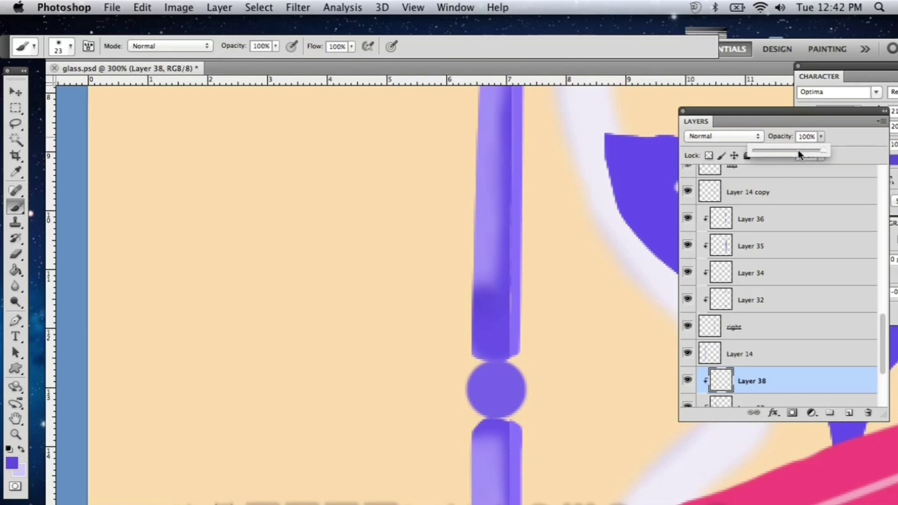
Set the layer opacity to 50% and shade the left post's highlight edges with a soft 10 px brush.
scroll(497, 351, up, 13)
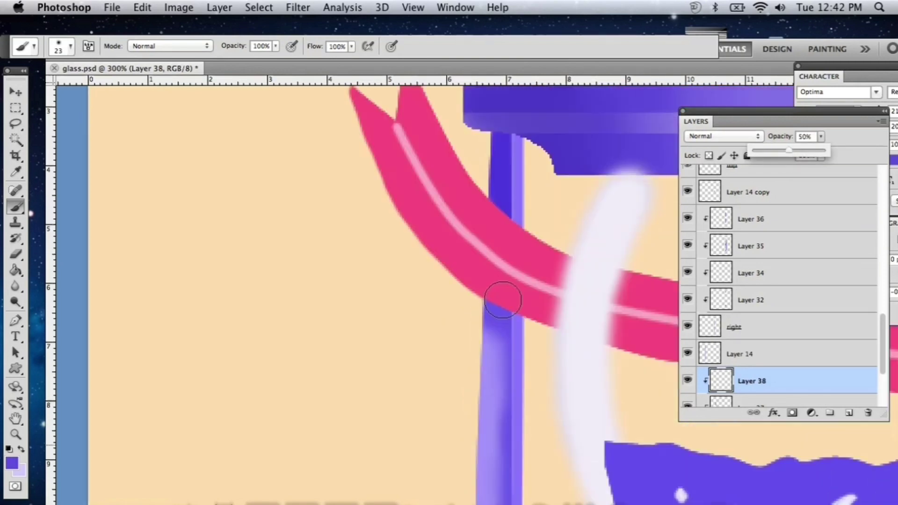
click(71, 45)
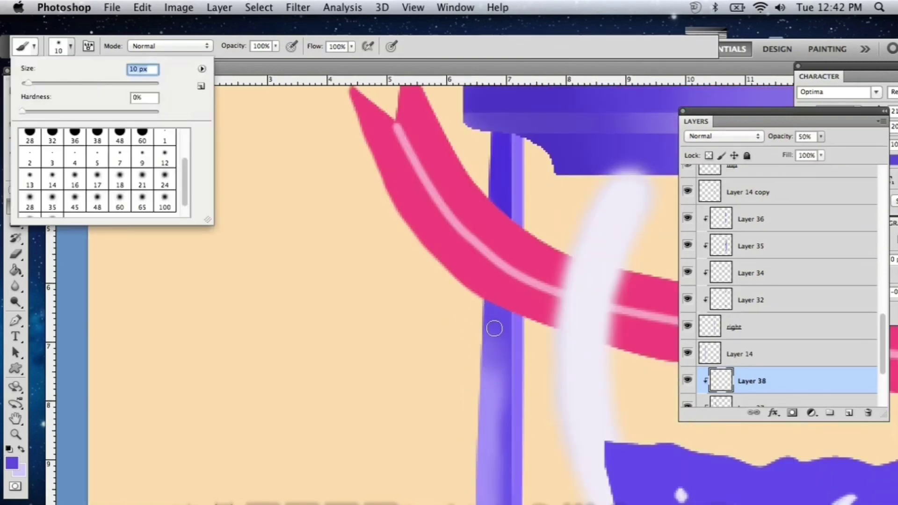
key(Return)
scroll(493, 334, down, 20)
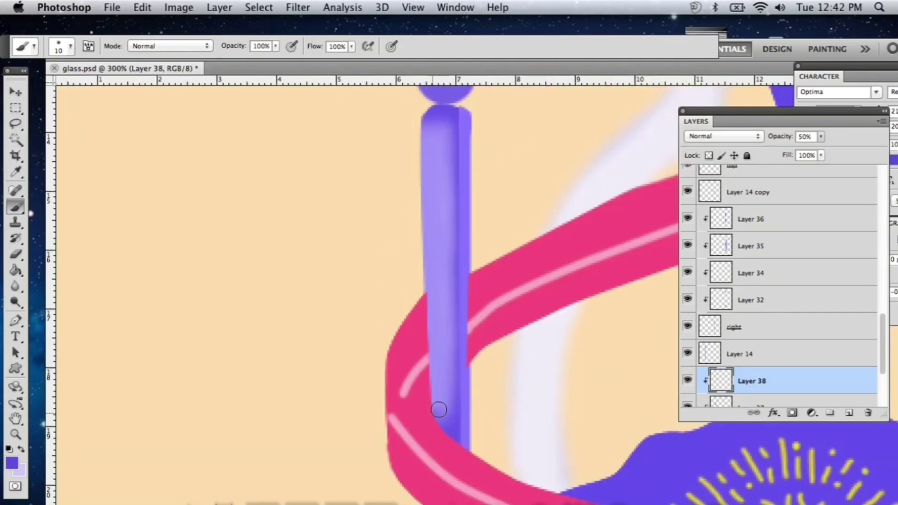
mouse_move(429, 123)
mouse_down()
mouse_move(442, 132)
mouse_move(456, 375)
mouse_up()
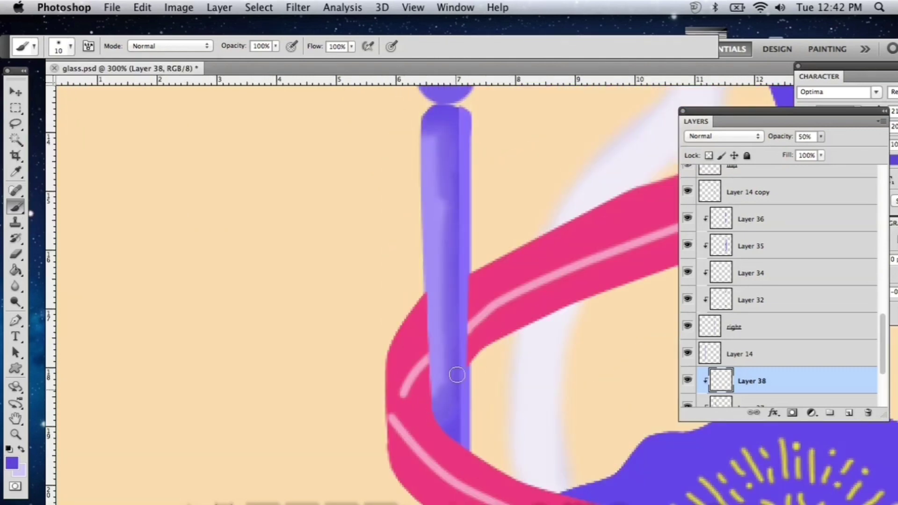
Erase the uneven shading on the left post's lower section with a soft 65 px eraser and return to the brush.
key(e)
click(71, 46)
click(140, 204)
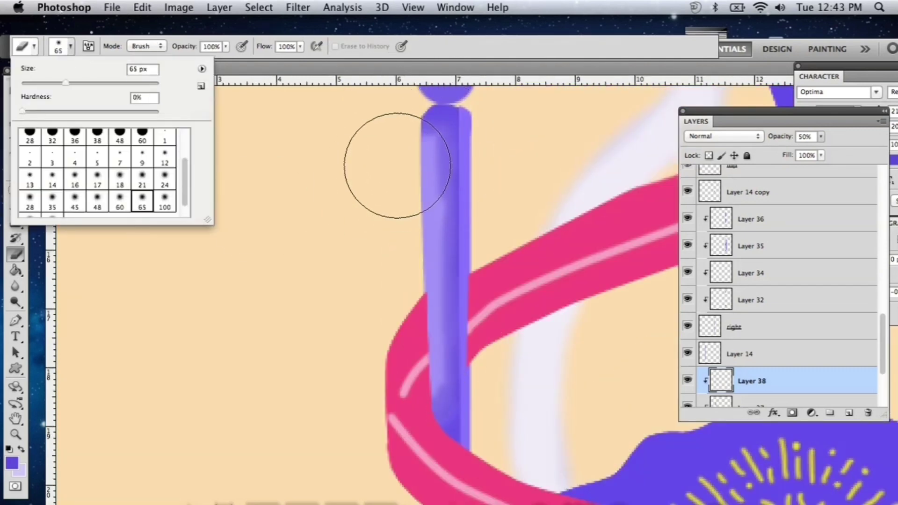
key(Return)
key(b)
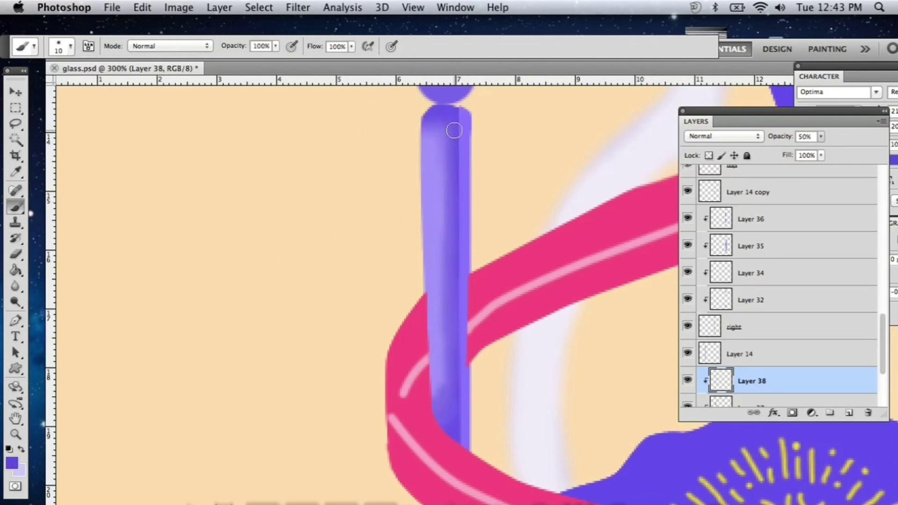
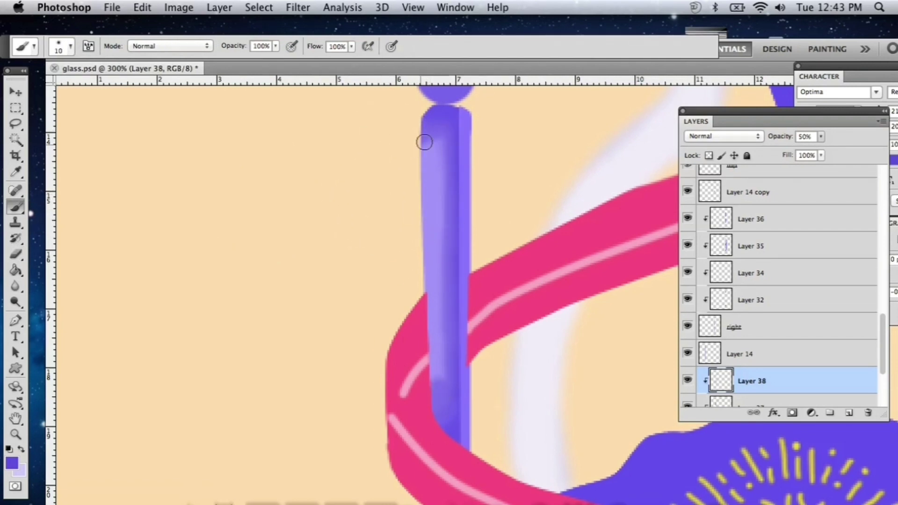
Repaint the shading on the left post's lower section in lighter purple #7d6aea and lower the layer opacity to 36%.
click(12, 463)
click(841, 229)
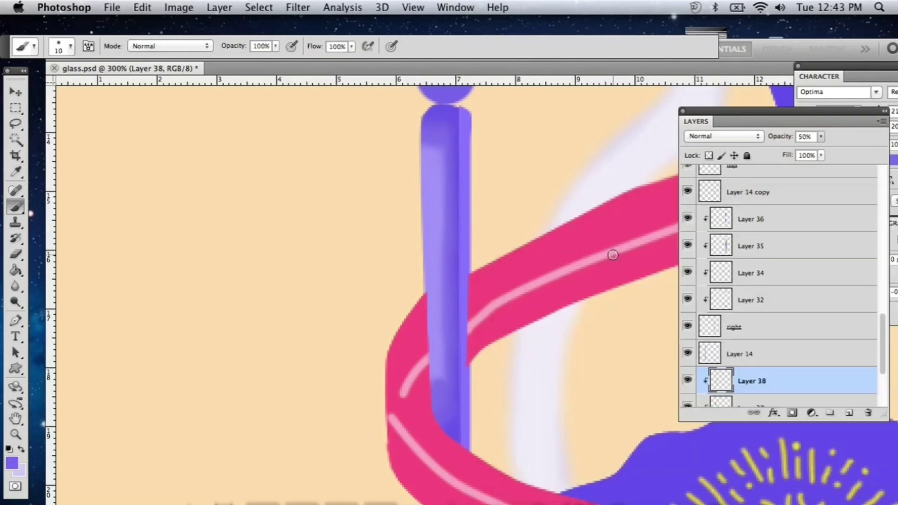
drag(451, 327, 452, 136)
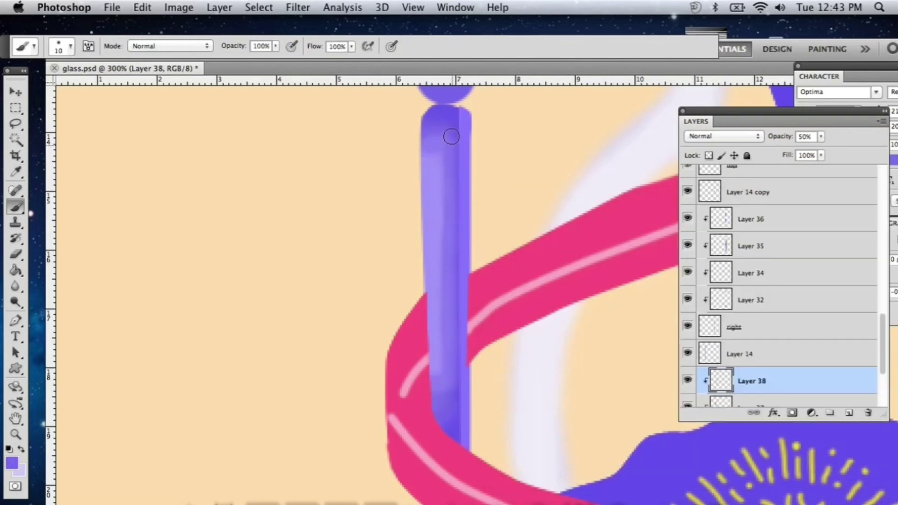
drag(798, 154, 813, 149)
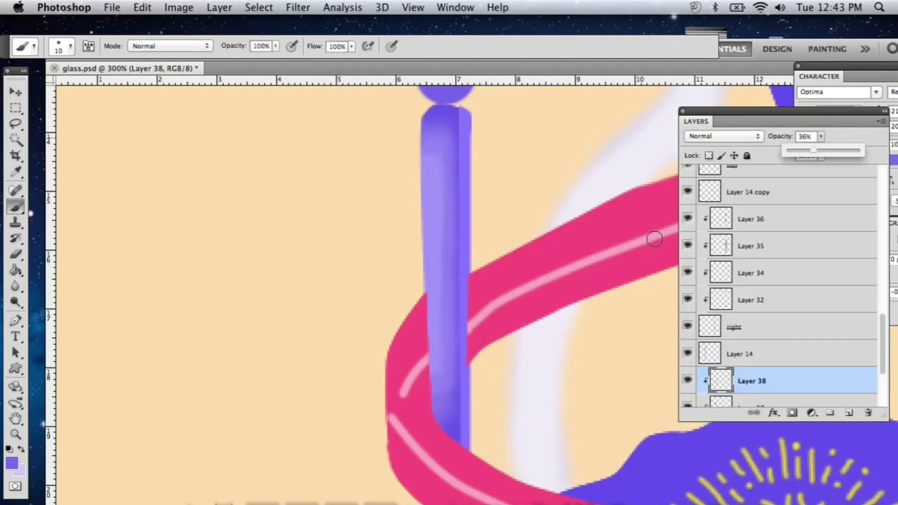
Blend the highlight edge along the left post's upper section with the same purple brush.
scroll(653, 237, up, 10)
click(437, 251)
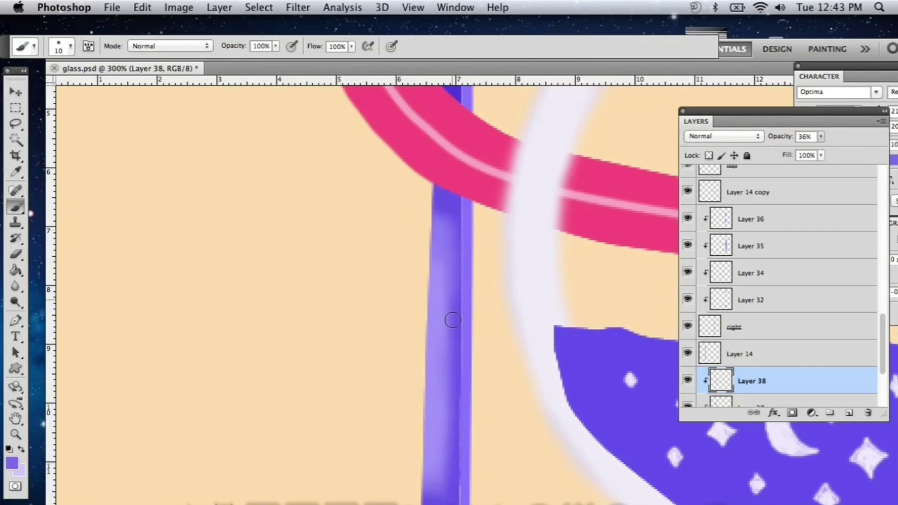
scroll(452, 320, down, 5)
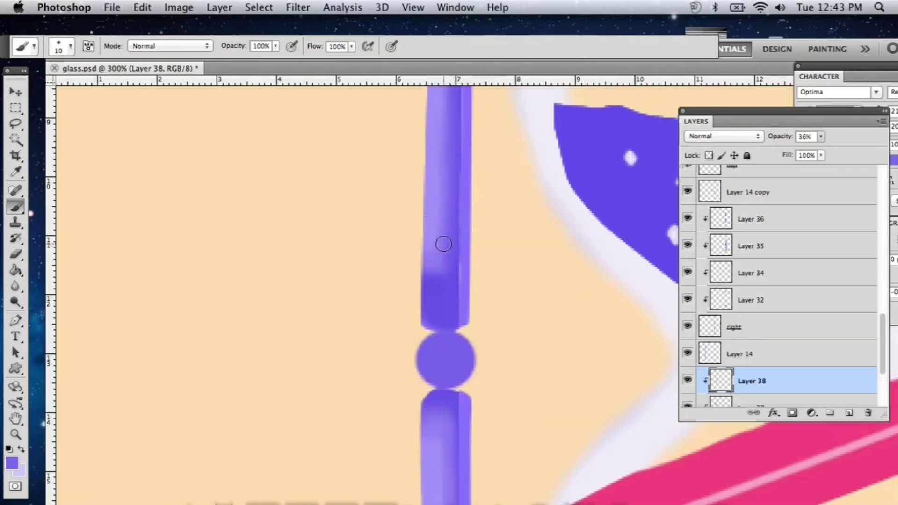
Add a new layer above Layer 36 and clip it to the right post.
scroll(444, 243, up, 4)
scroll(571, 194, right, 10)
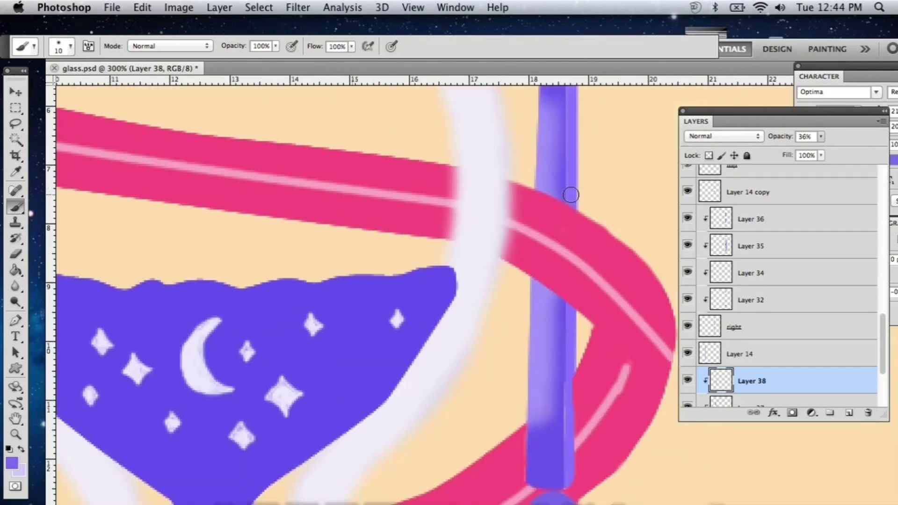
click(849, 412)
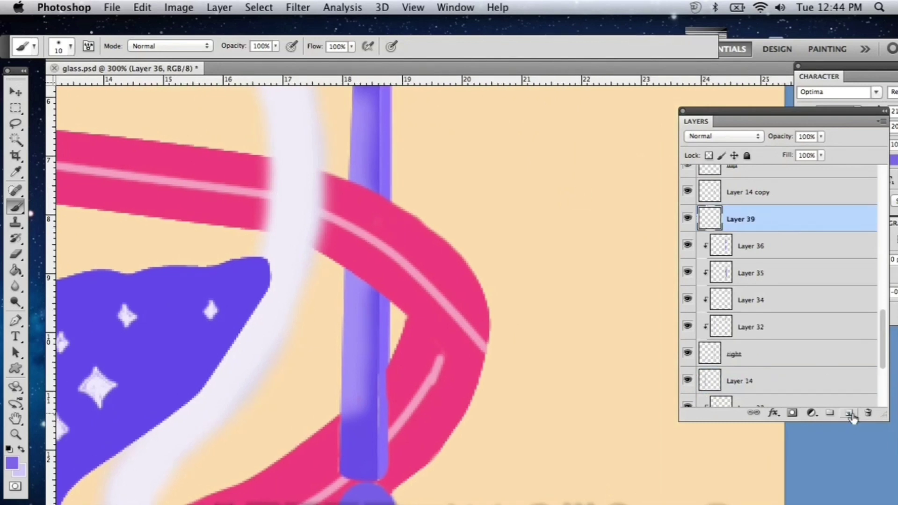
right_click(751, 224)
click(787, 334)
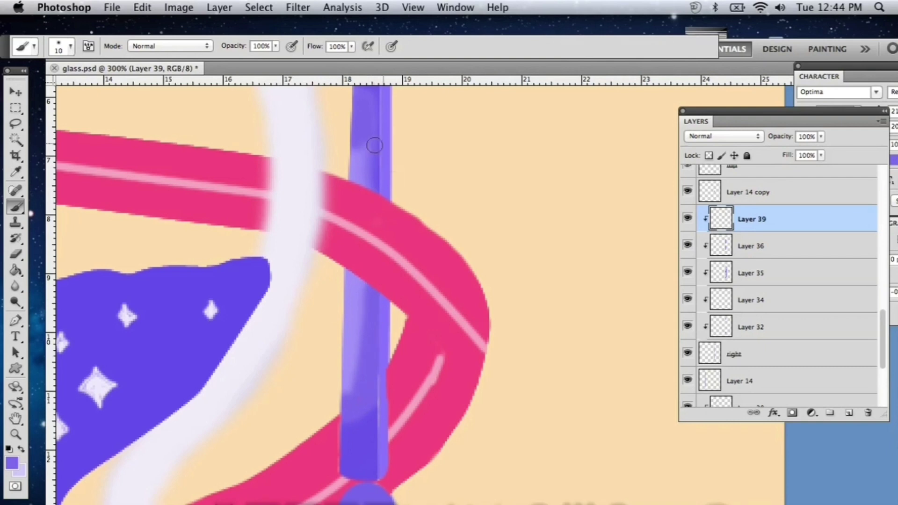
Blend the highlight edges on the right post's upper and lower sections in purple, with the layer opacity at 36%.
text(36)
key(Return)
scroll(638, 163, down, 8)
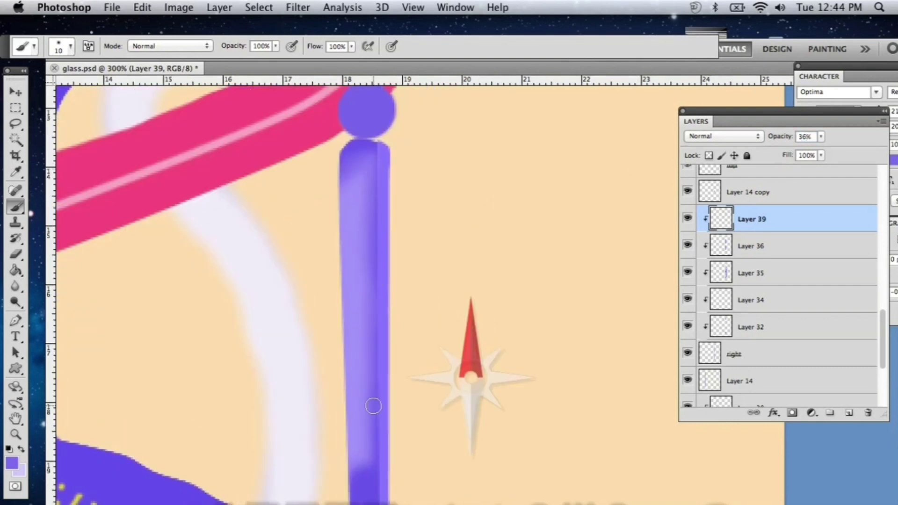
scroll(352, 464, down, 3)
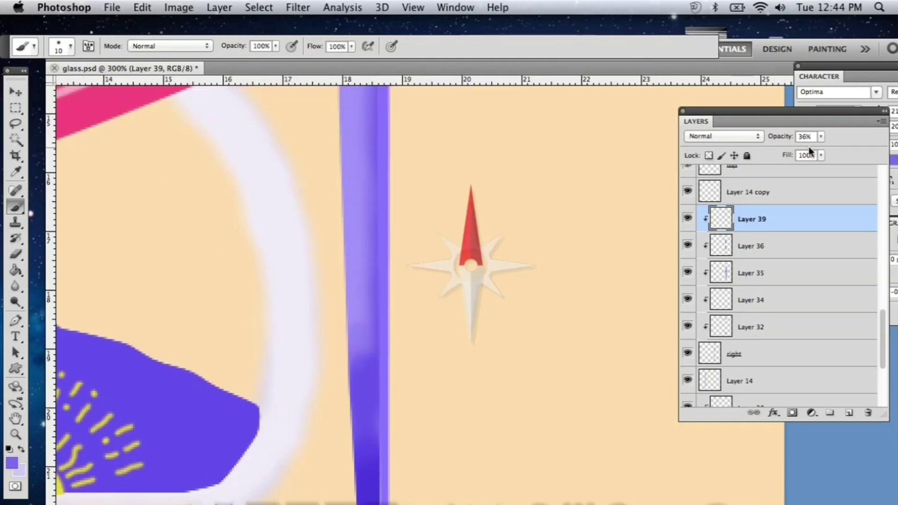
scroll(554, 249, up, 15)
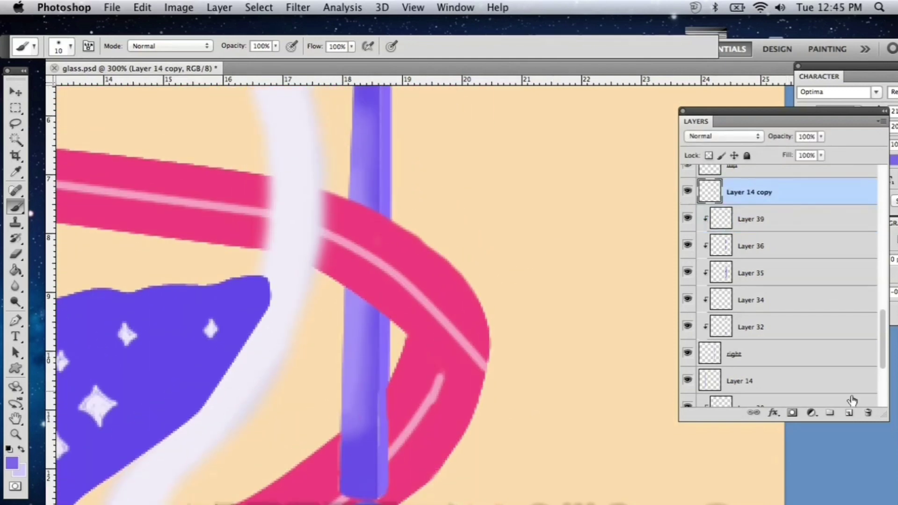
Add a new layer above Layer 14 copy and turn it into a clipping mask.
click(848, 413)
right_click(758, 189)
click(717, 334)
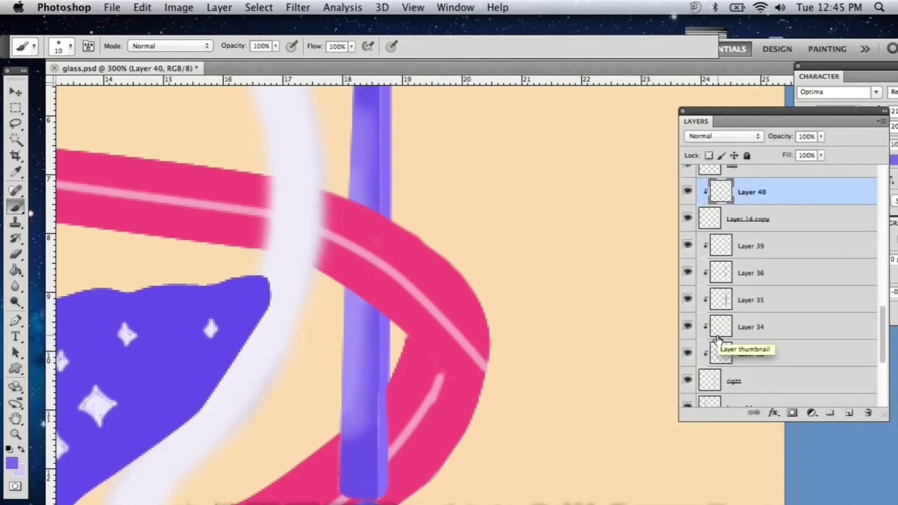
Choose a darker purple and paint a shadow along the right edge of the right post's upper and lower sections.
scroll(376, 253, up, 5)
click(13, 463)
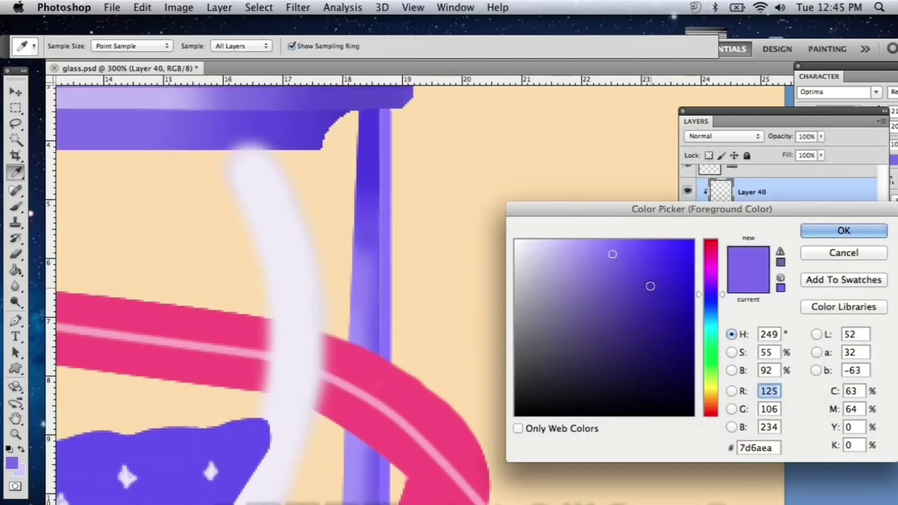
click(647, 274)
key(Return)
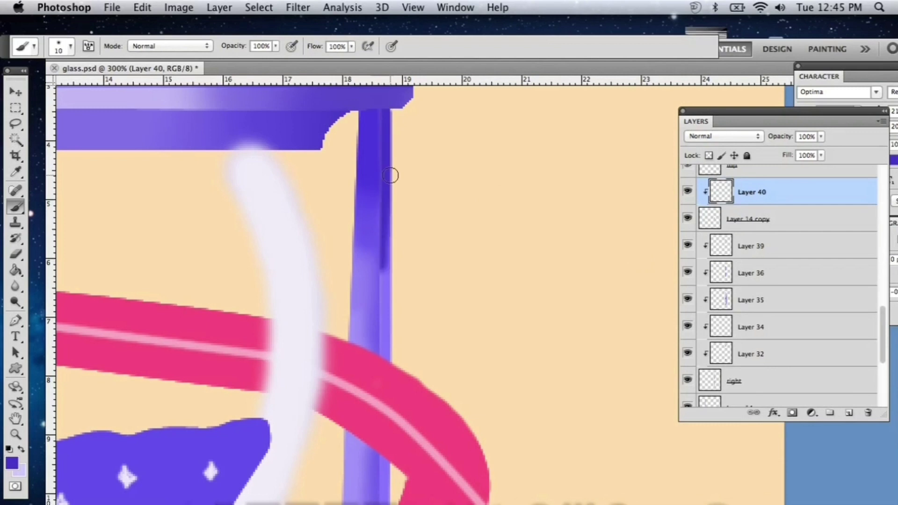
scroll(381, 262, down, 8)
drag(384, 327, 384, 412)
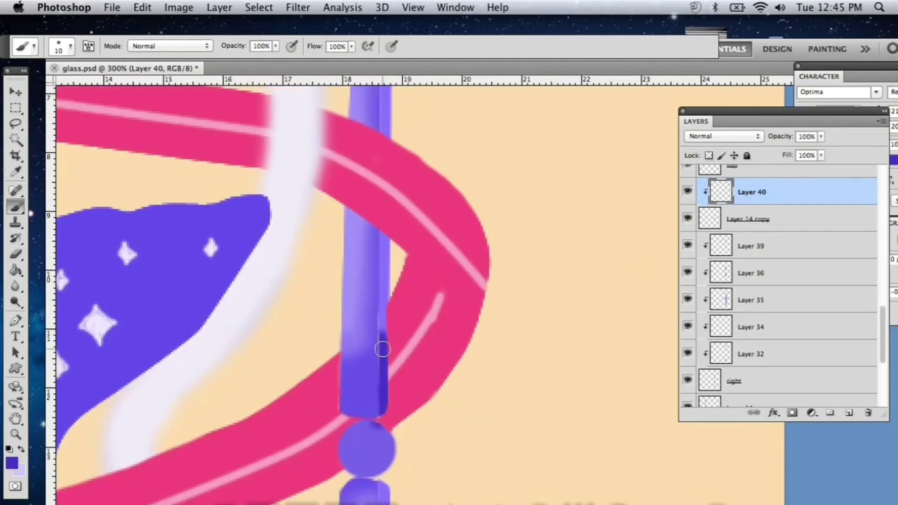
scroll(383, 349, down, 13)
drag(381, 125, 382, 176)
scroll(380, 140, down, 7)
drag(371, 366, 370, 401)
Switch to a deeper blue-purple and paint the shadow strip along the full right edge of the right post's lower section.
click(11, 463)
click(672, 297)
key(Return)
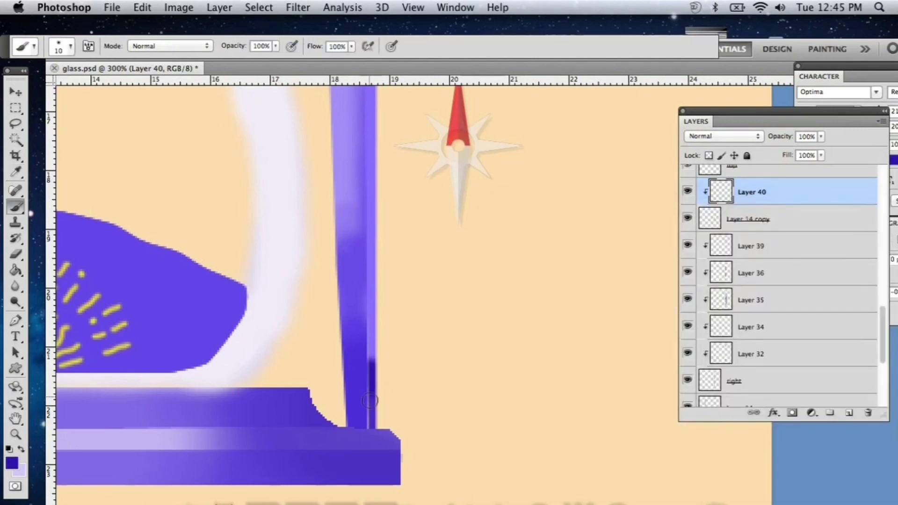
drag(372, 366, 370, 262)
scroll(372, 138, up, 10)
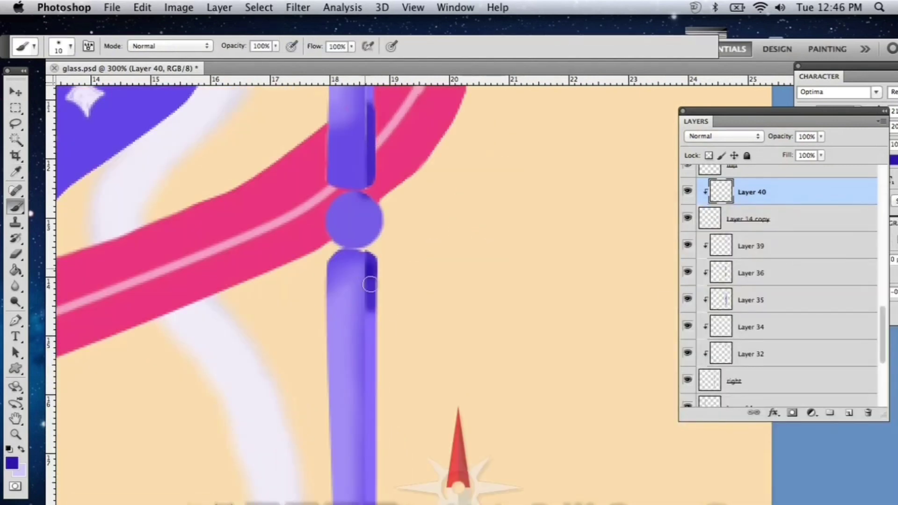
scroll(363, 253, down, 5)
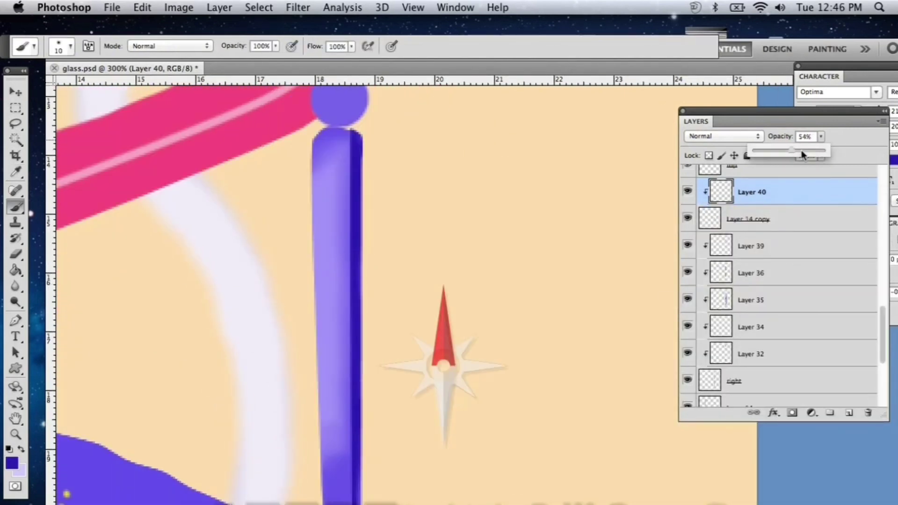
Reduce Layer 40's opacity to 76% and extend the dark edge down the right post's upper section.
drag(801, 150, 803, 148)
scroll(523, 263, down, 3)
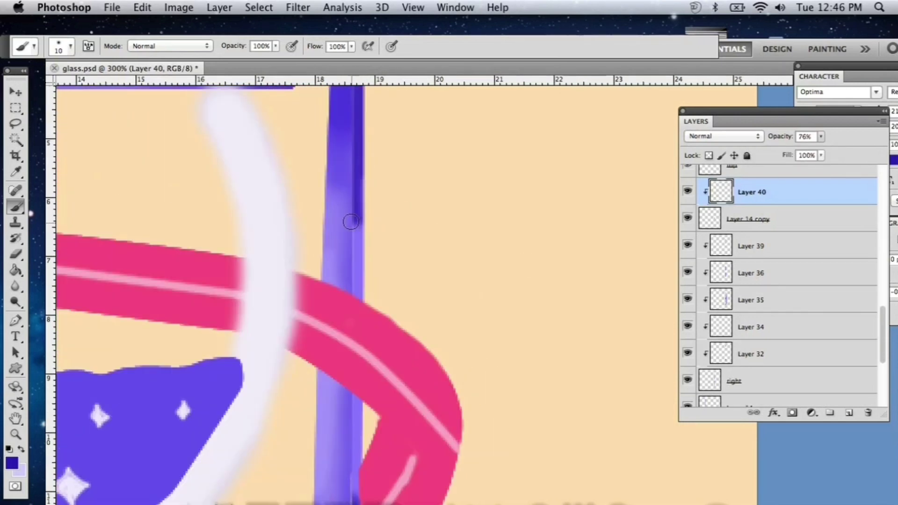
drag(351, 222, 358, 402)
scroll(361, 385, down, 2)
scroll(353, 400, down, 4)
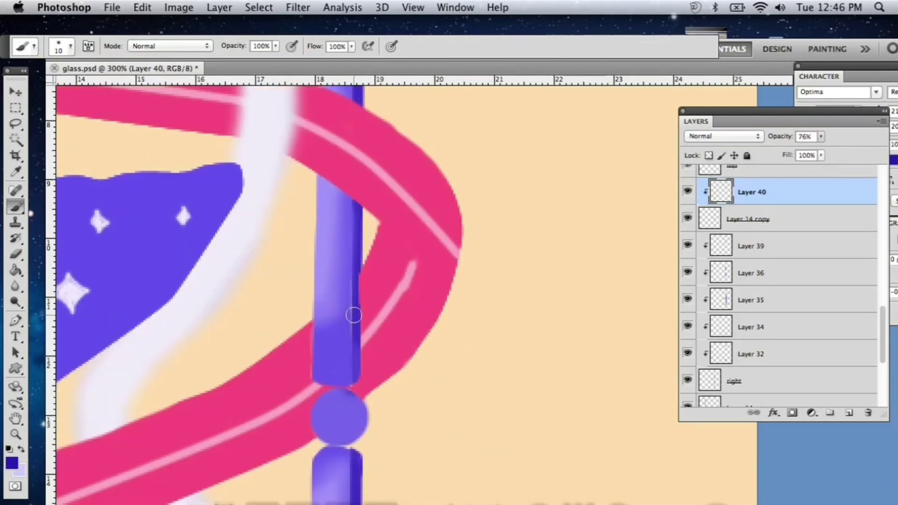
Add a new layer above Layer 14 and turn it into a clipping mask.
key(super+minus)
key(super+minus)
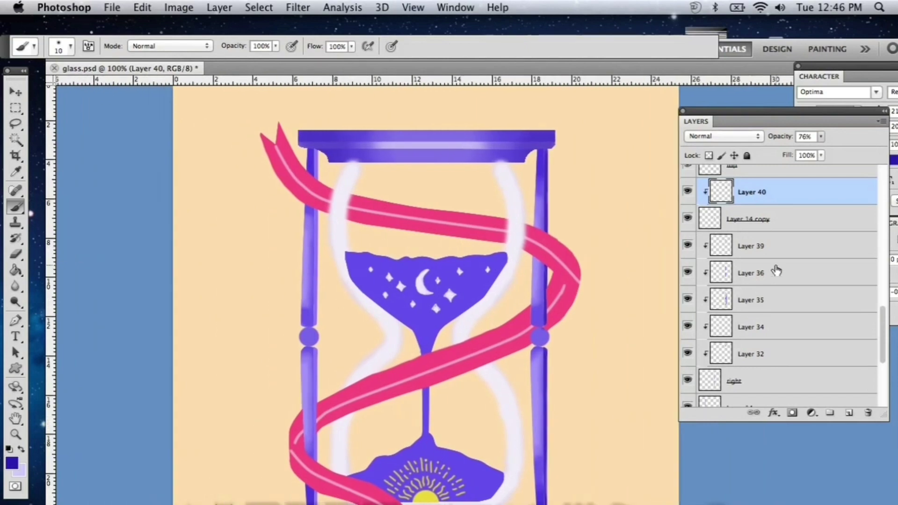
click(753, 247)
scroll(754, 271, down, 2)
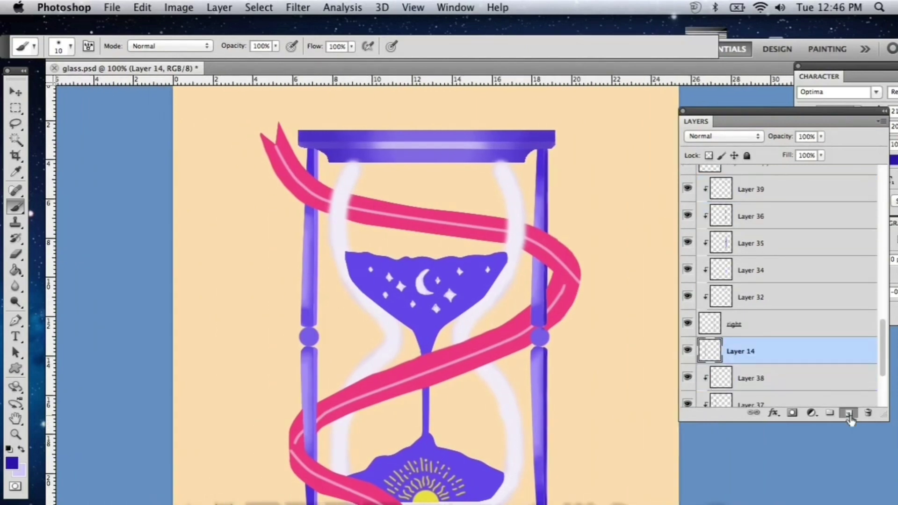
click(850, 419)
right_click(741, 350)
click(821, 275)
key(super+plus)
key(super+plus)
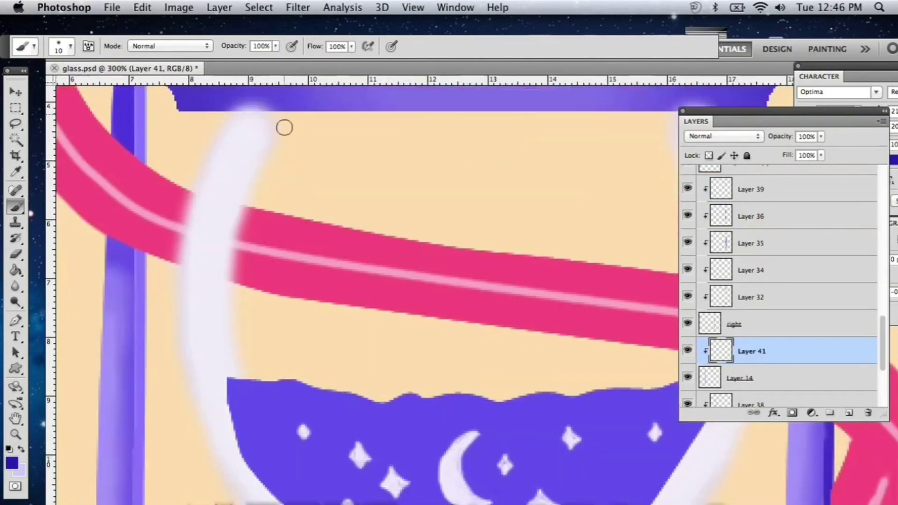
Paint a deep blue-purple shadow strip along the right edge of the left post's upper and lower sections.
scroll(284, 127, left, 5)
scroll(284, 128, up, 1)
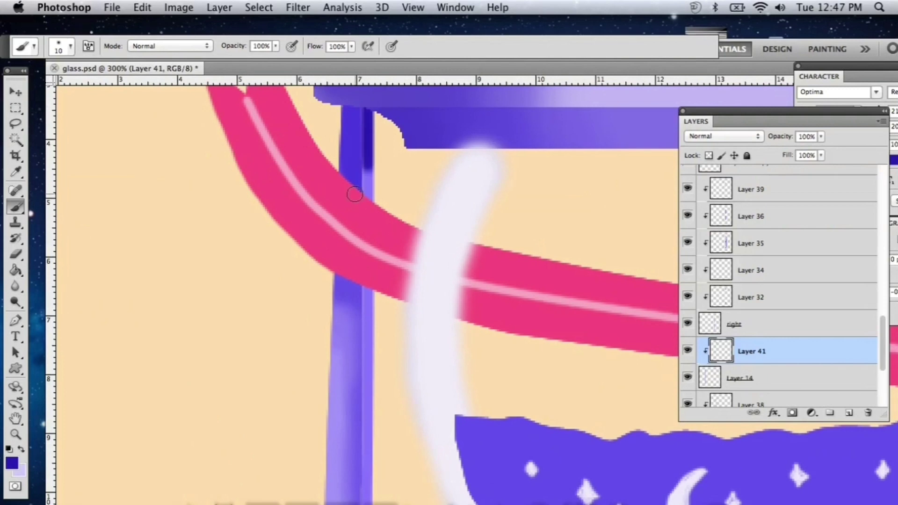
scroll(366, 328, down, 5)
scroll(366, 328, right, 2)
drag(313, 133, 302, 465)
scroll(310, 345, down, 5)
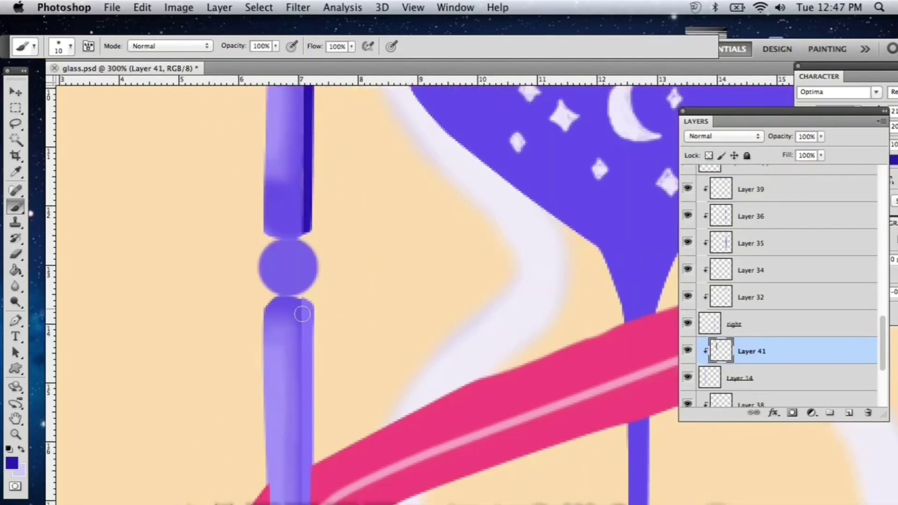
drag(302, 313, 301, 467)
scroll(323, 221, down, 7)
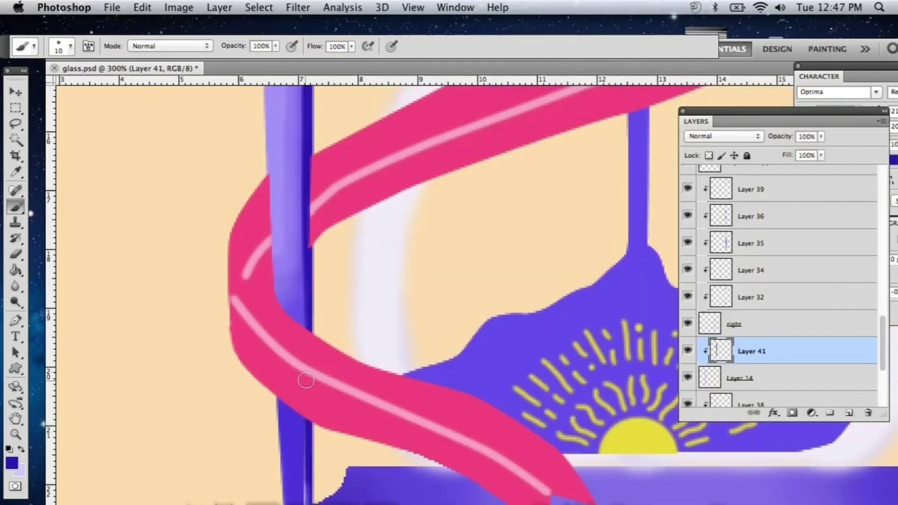
scroll(308, 369, down, 2)
scroll(302, 414, up, 15)
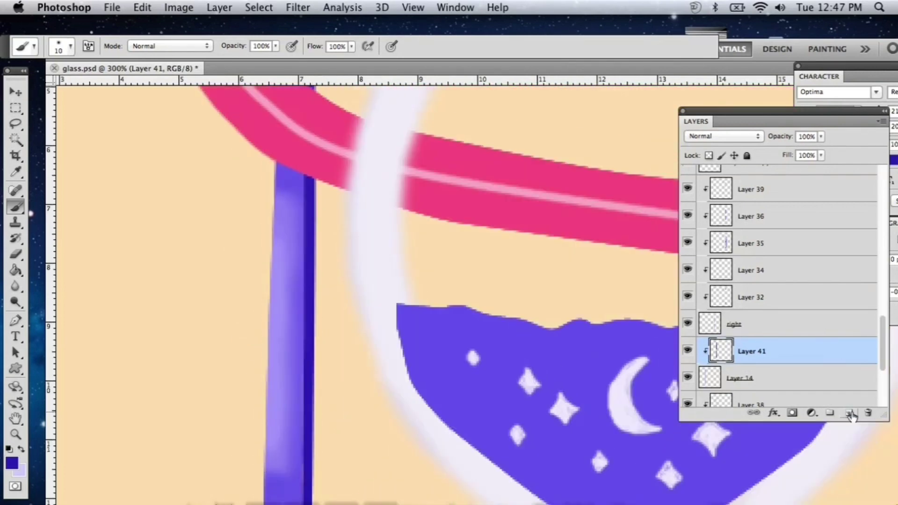
Add a new layer above Layer 41 and clip it to the layer below.
click(848, 414)
right_click(748, 355)
click(818, 332)
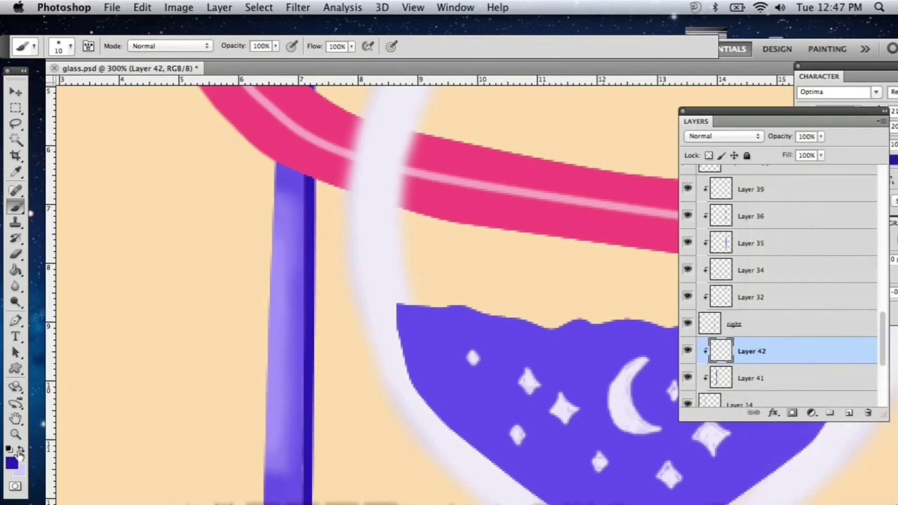
Soften the left post's dark strip with purple 452fc9 and lower Layer 42's opacity to 38%.
click(11, 462)
key(Return)
key(b)
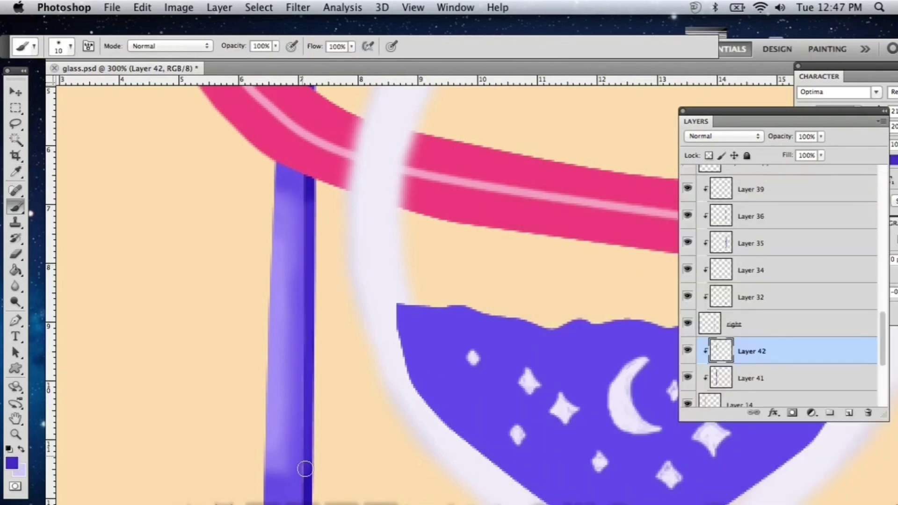
scroll(305, 280, down, 3)
click(820, 136)
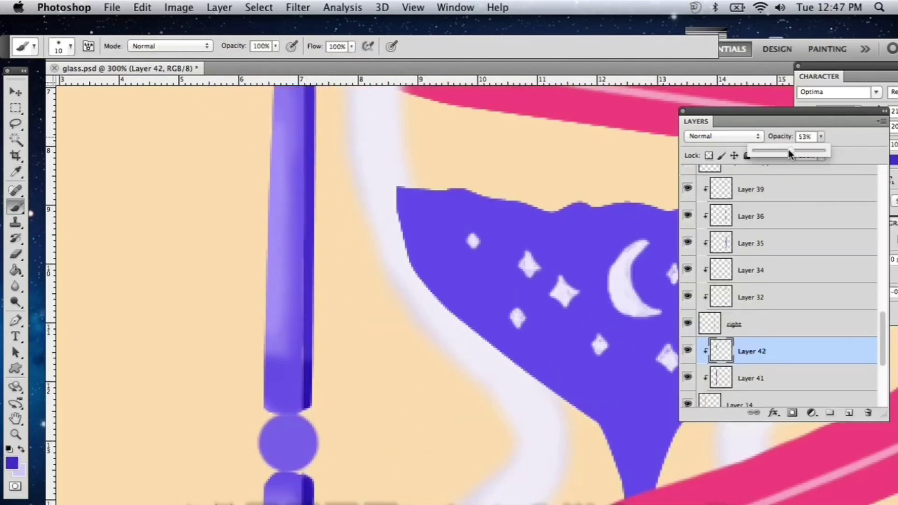
drag(788, 149, 797, 150)
Set the foreground colour to 553fde and blend the dark strip along the left post's upper and lower sections.
click(12, 463)
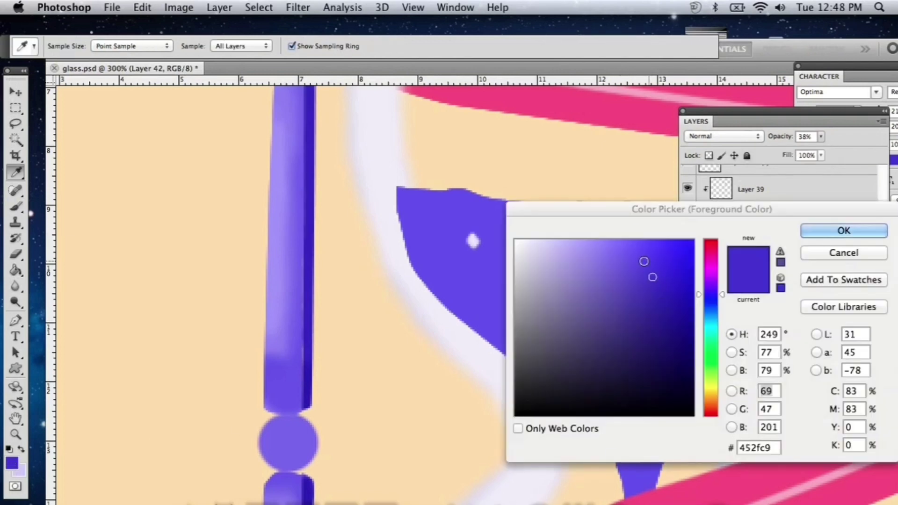
click(646, 257)
key(Return)
scroll(304, 167, up, 5)
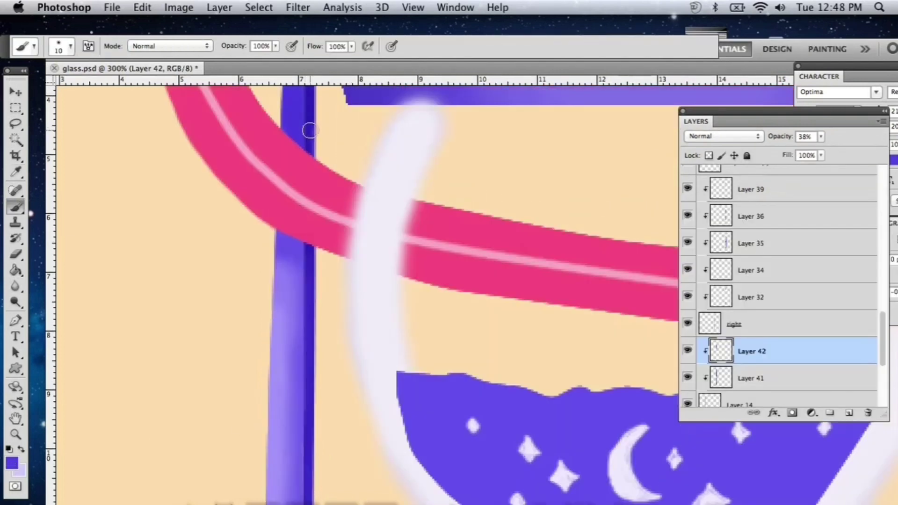
scroll(312, 419, up, 8)
scroll(329, 293, down, 5)
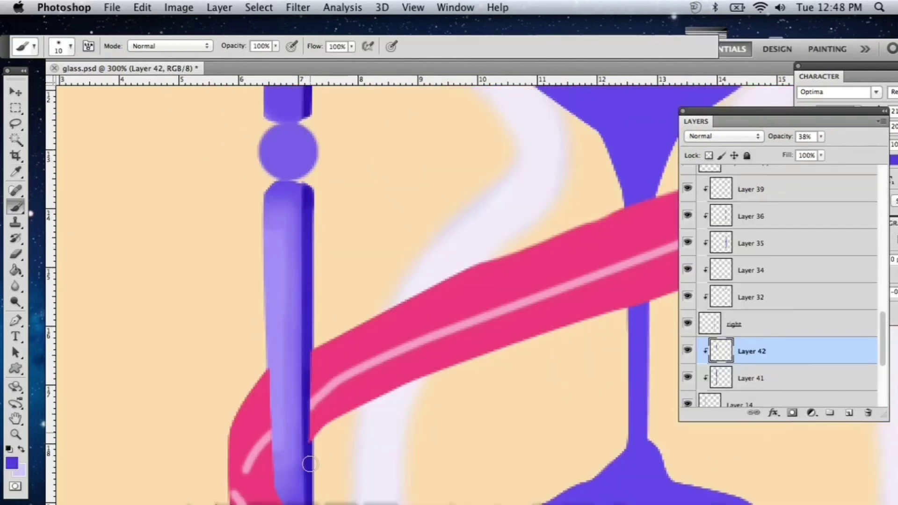
scroll(303, 293, down, 4)
scroll(285, 282, right, 7)
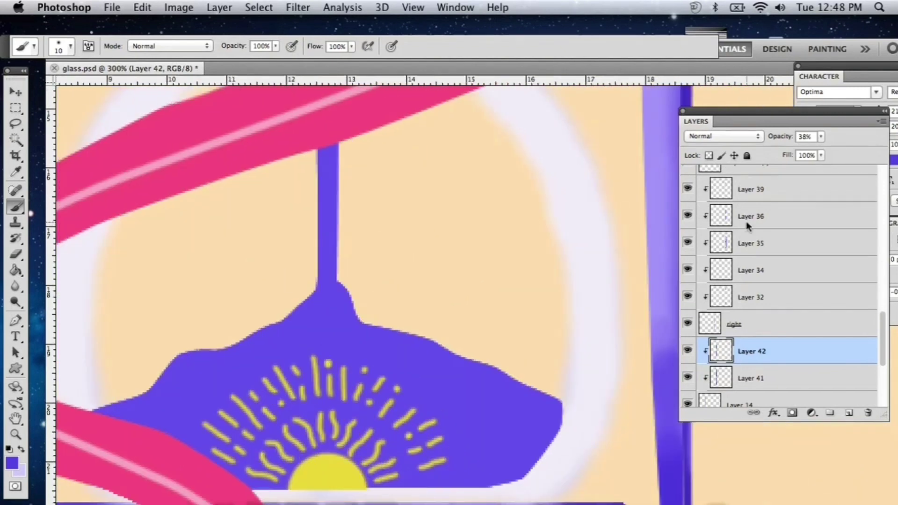
Add a new layer above Layer 40 and turn it into a clipping mask.
scroll(746, 224, up, 2)
click(748, 200)
click(849, 412)
right_click(757, 191)
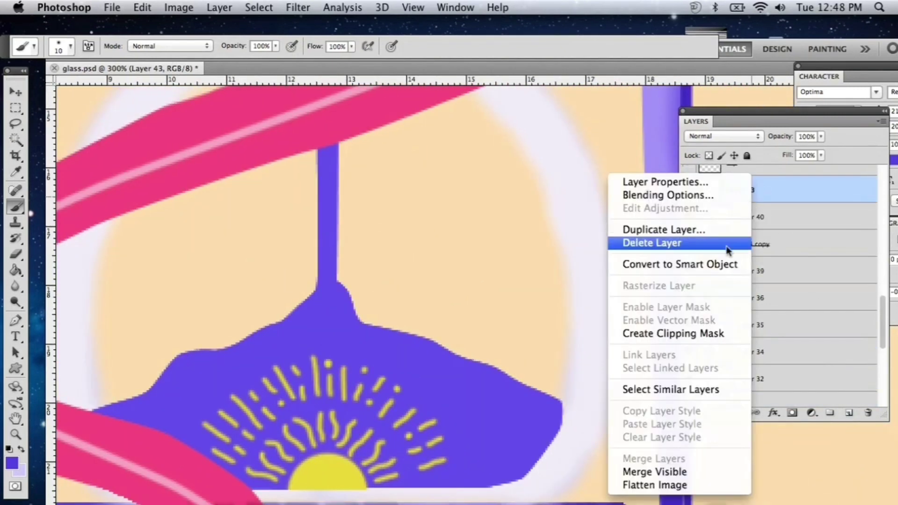
click(676, 332)
Blend the dark strip along the right post's upper and lower sections in purple, with Layer 43's opacity at 36%.
scroll(482, 249, right, 3)
scroll(568, 125, up, 3)
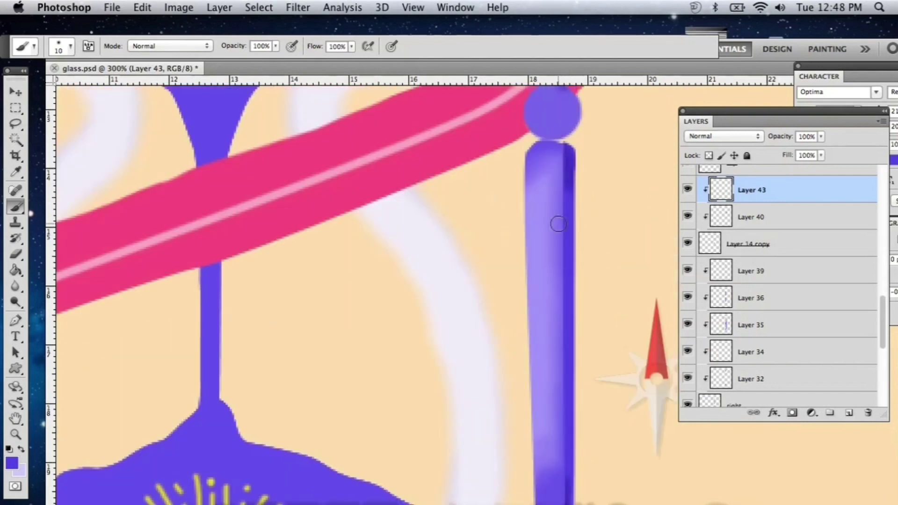
scroll(547, 198, down, 9)
scroll(566, 108, up, 6)
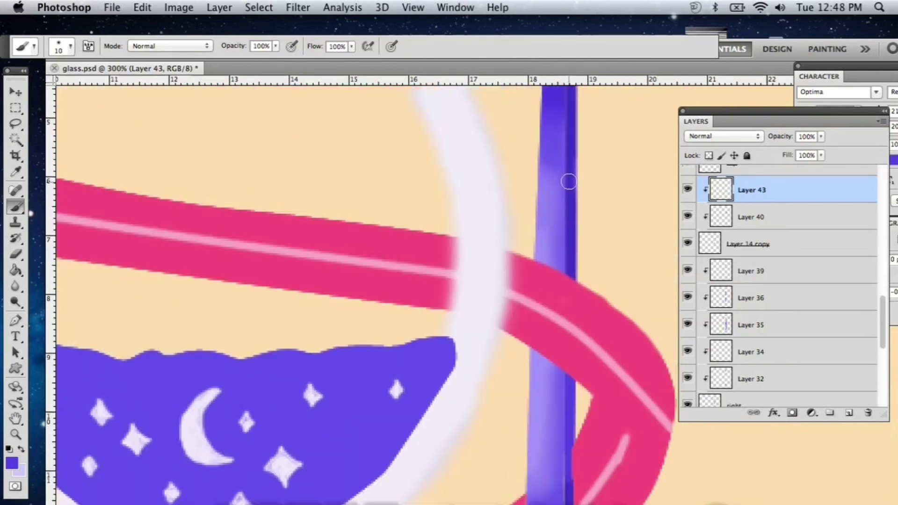
text(6)
key(Return)
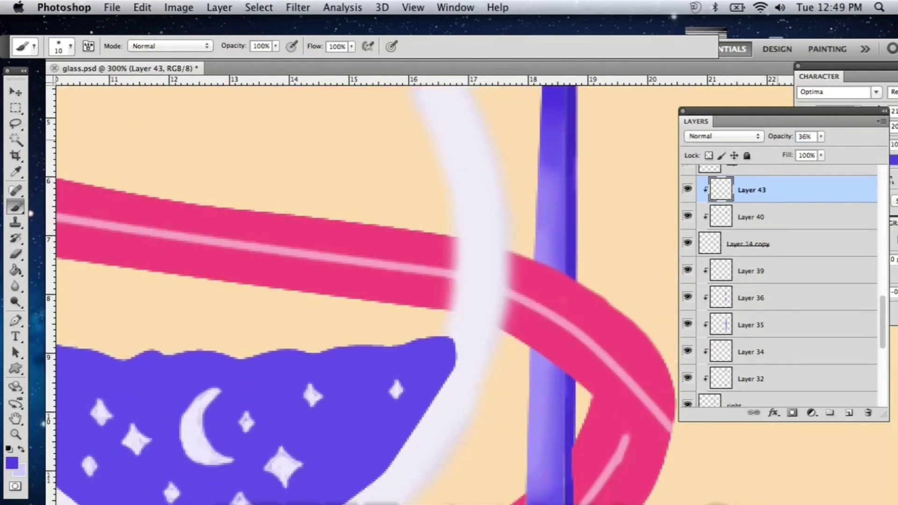
scroll(423, 206, down, 5)
Add a new layer above Layer 39 and clip it to the right post.
key(super+plus)
key(super+plus)
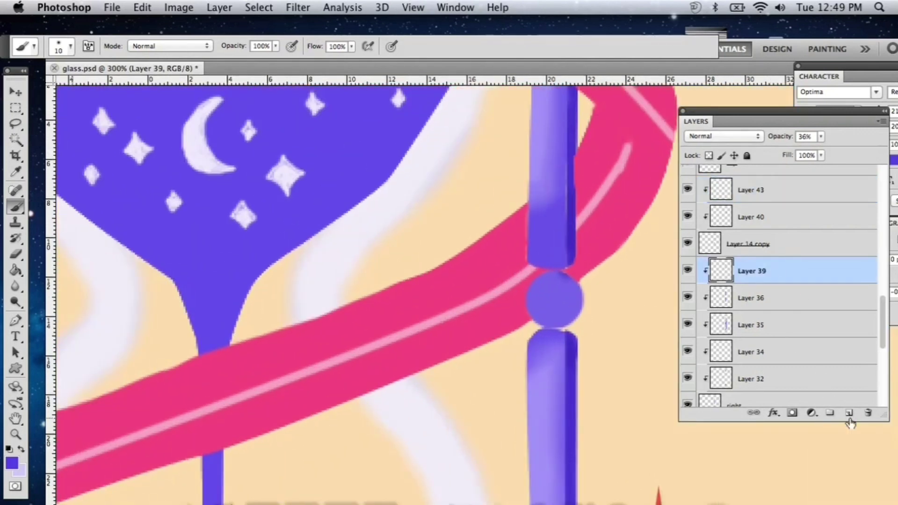
click(848, 413)
right_click(756, 277)
click(729, 331)
Try a light lavender as the brush colour for the right post.
click(12, 463)
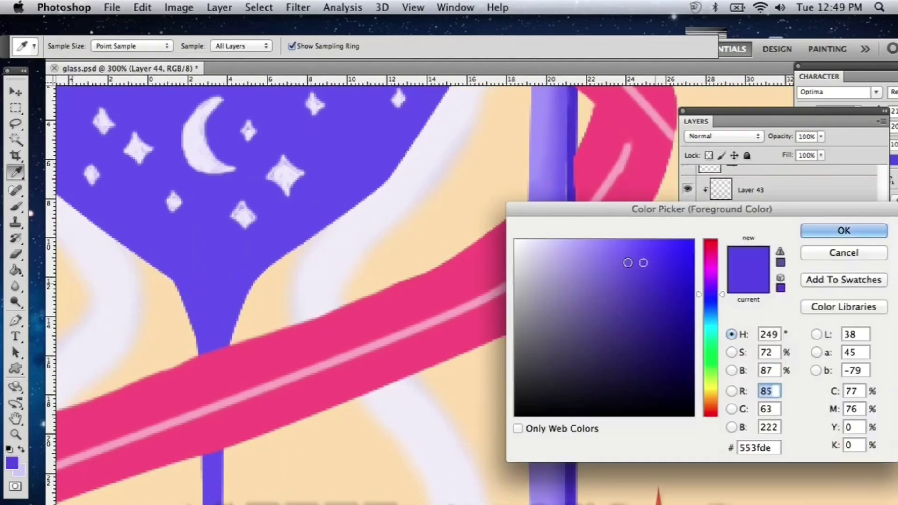
drag(644, 262, 571, 238)
key(Return)
key(b)
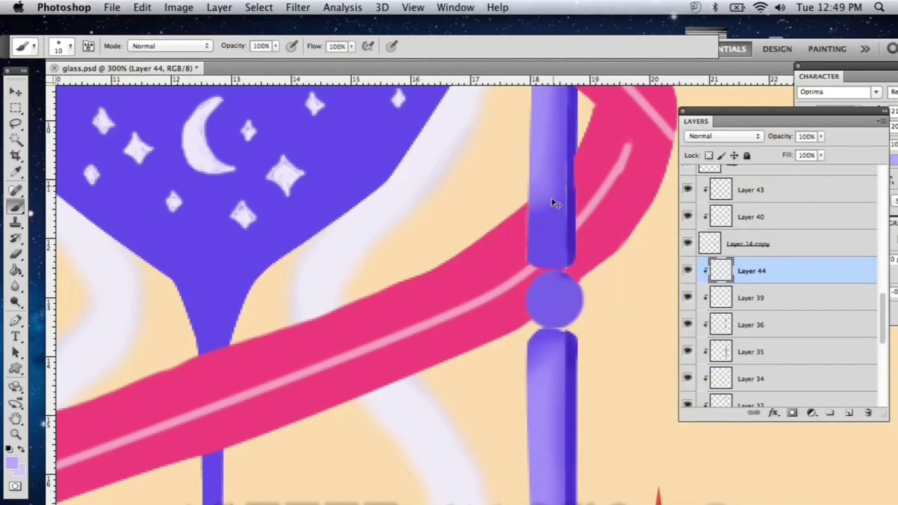
Choose a medium purple, blend the tone transitions on the right post's sections, and lower Layer 44's opacity to 29%.
key(i)
click(543, 217)
click(13, 463)
click(628, 263)
key(Return)
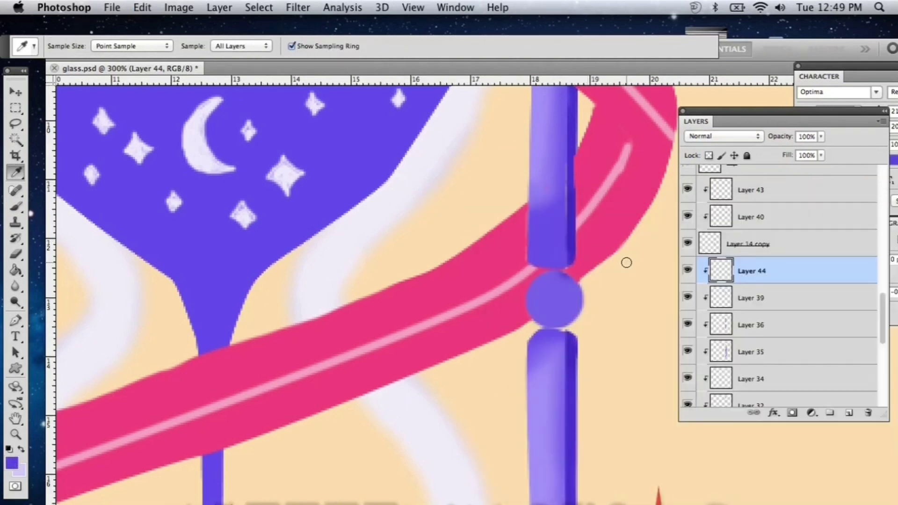
key(b)
click(542, 202)
mouse_move(821, 136)
mouse_down()
mouse_move(762, 153)
mouse_move(772, 152)
mouse_up()
scroll(544, 356, down, 5)
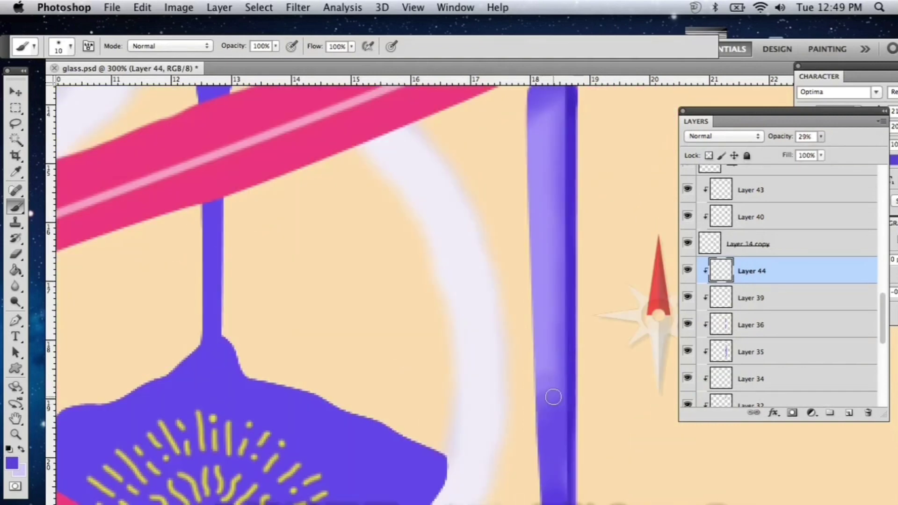
Add a new layer above Layer 38 and clip it to the left post.
scroll(802, 267, down, 5)
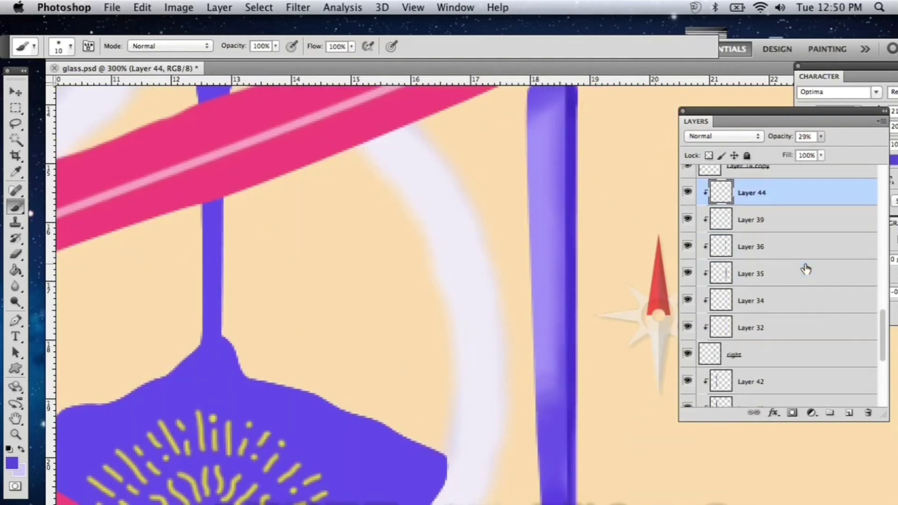
click(781, 287)
scroll(794, 327, down, 1)
click(849, 412)
right_click(735, 259)
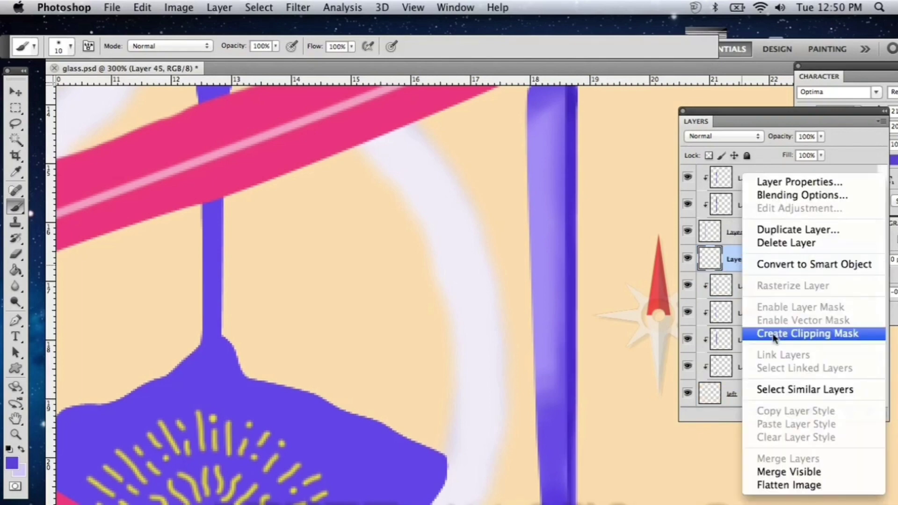
click(828, 279)
Blend the tone transitions on the left post's sections in medium purple, with Layer 45's opacity at 29%.
scroll(435, 265, down, 5)
scroll(436, 265, left, 5)
scroll(294, 291, up, 10)
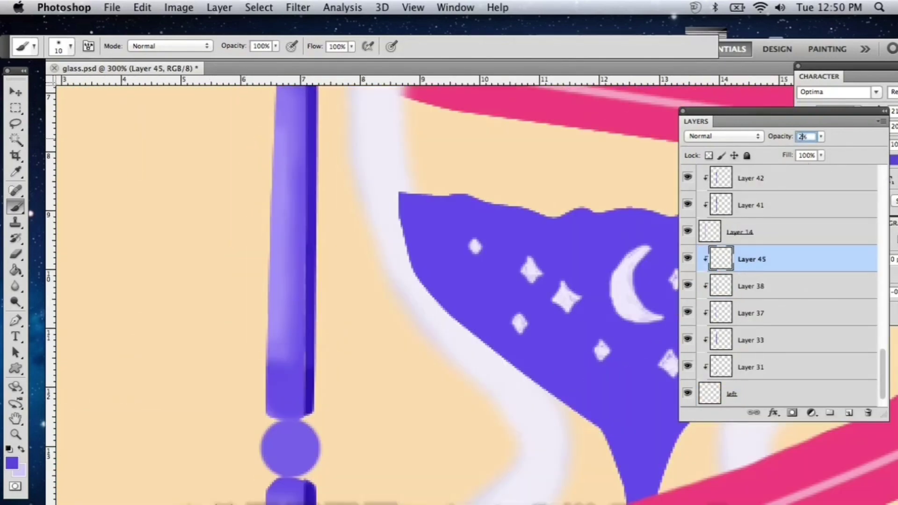
text(29)
key(Return)
scroll(459, 182, up, 5)
scroll(287, 382, down, 3)
scroll(287, 381, left, 3)
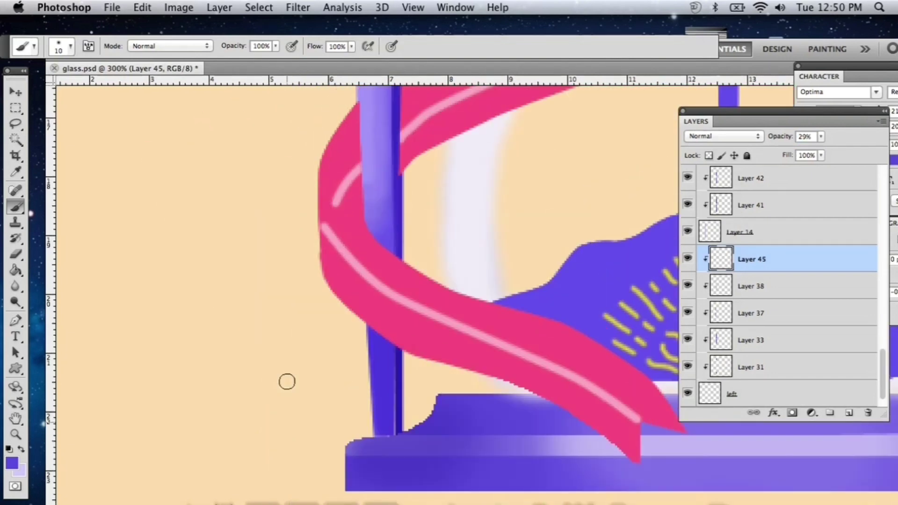
Smooth the tone transitions along the left post's lower section on Layer 45.
mouse_move(391, 144)
mouse_down()
mouse_move(378, 330)
mouse_move(392, 376)
mouse_up()
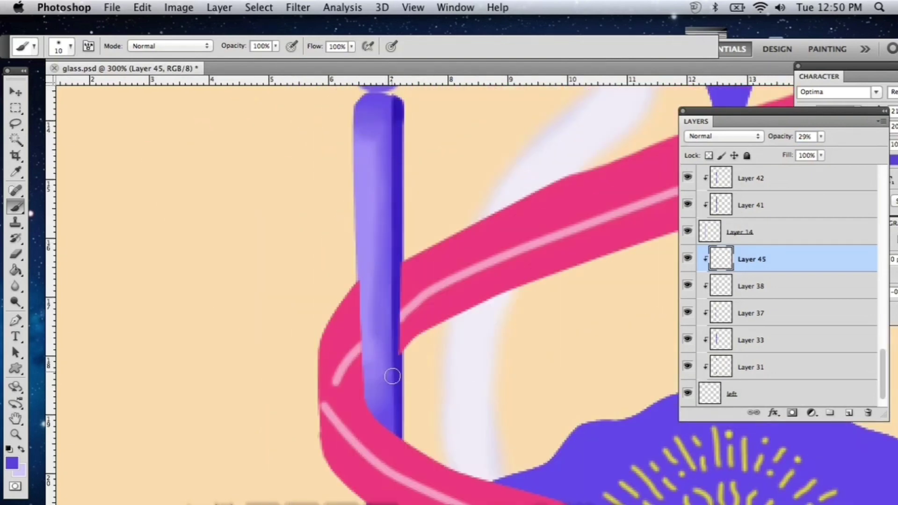
key(e)
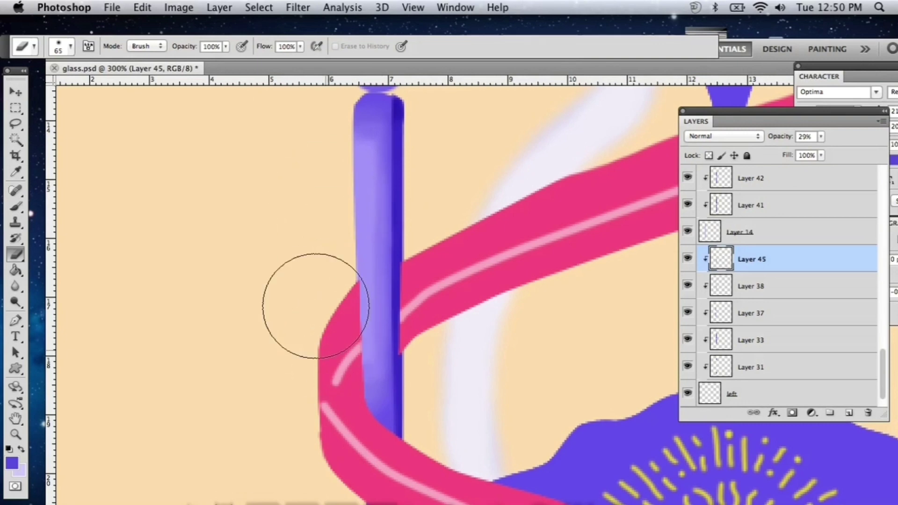
key(super+minus)
key(super+minus)
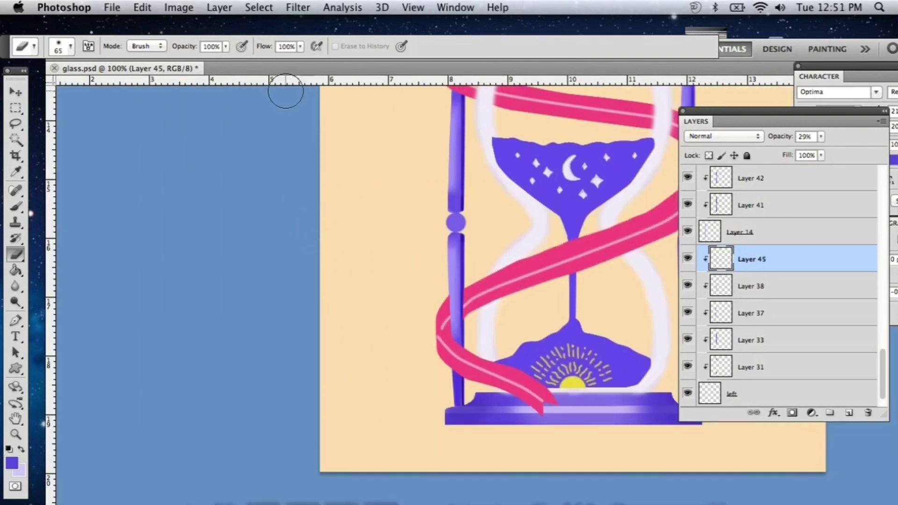
Add a new layer above Layer 42 and clip it to Layer 14, which holds the left post's ball.
key(super+plus)
scroll(795, 233, up, 5)
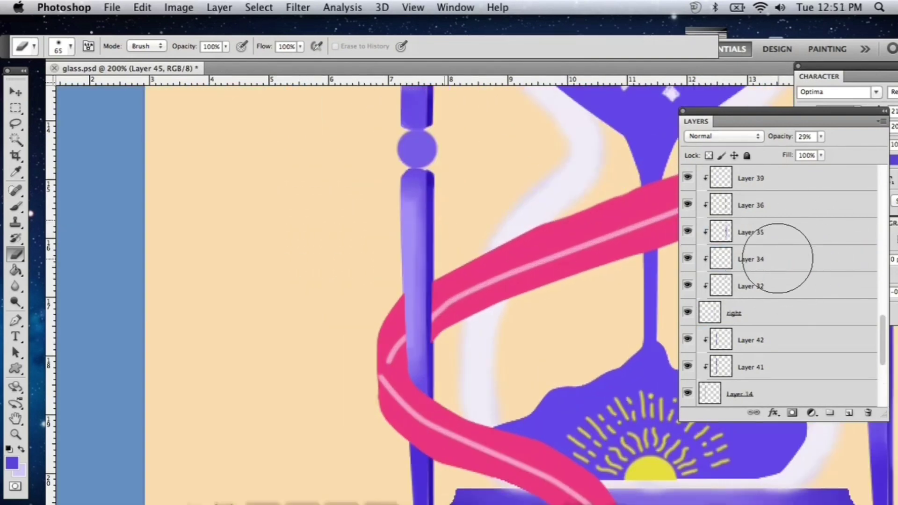
click(848, 414)
right_click(769, 329)
click(733, 332)
key(super+plus)
Sample the left post's ball colour, choose a darker purple from it, and shade the ball's right edge.
key(i)
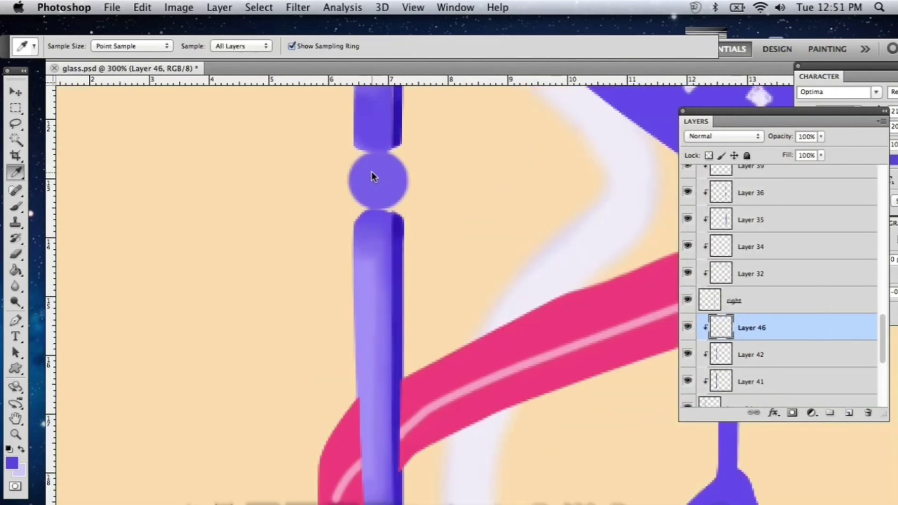
click(372, 171)
click(11, 462)
drag(615, 254, 644, 272)
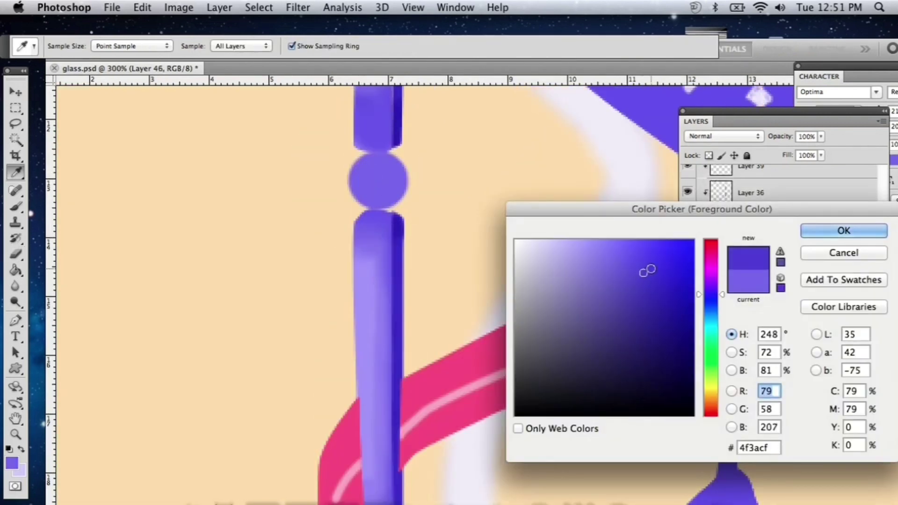
key(Return)
key(b)
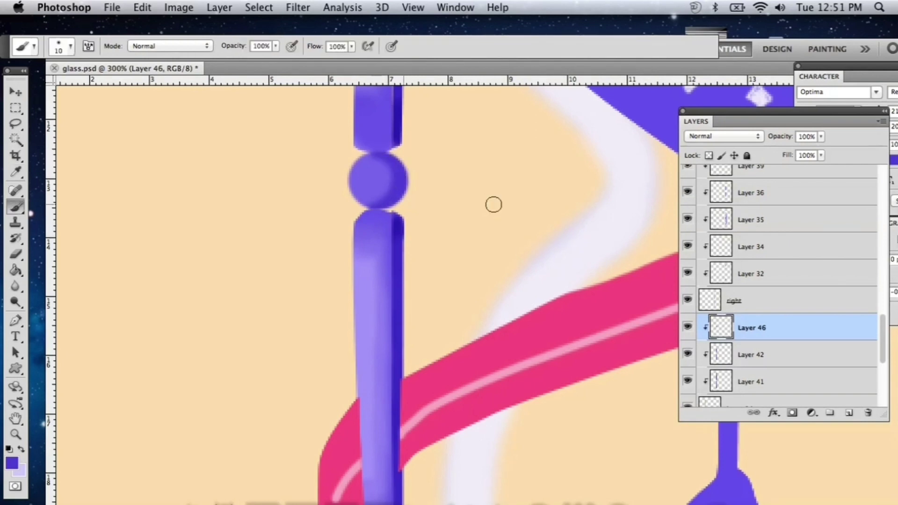
Add a layer above Layer 43, clip it to the right post's ball, and shade the ball's right edge in darker purple.
scroll(493, 204, right, 10)
scroll(746, 275, up, 5)
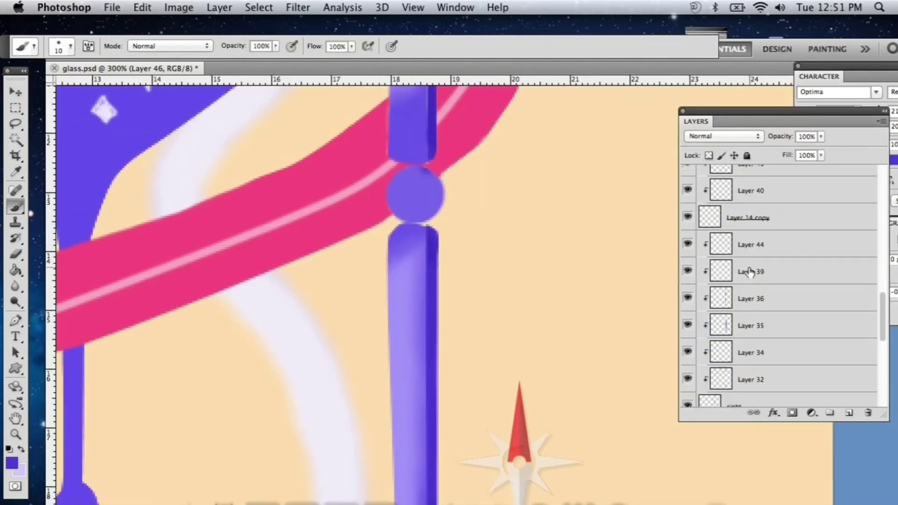
click(848, 414)
right_click(745, 232)
click(787, 333)
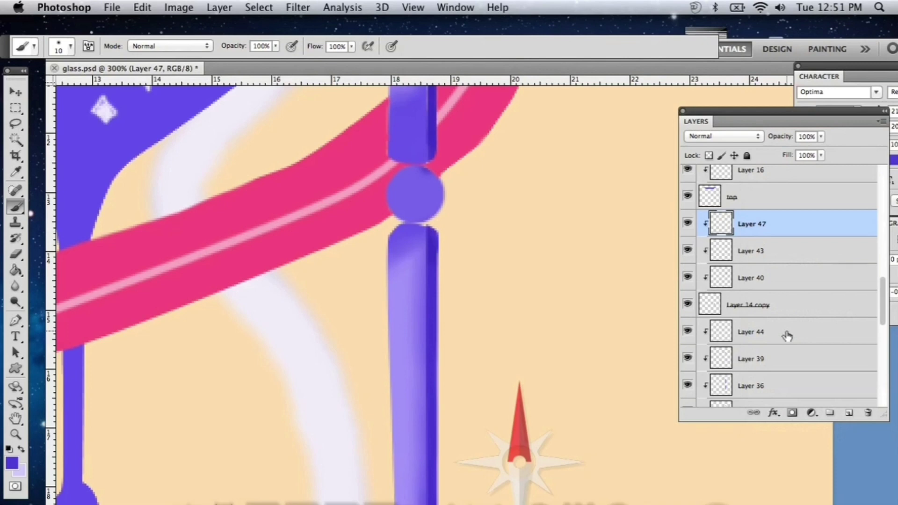
Highlight the right post's ball in light purple #8f7ef7 on a new clipped layer above Layer 47, with its opacity at 98%.
click(848, 412)
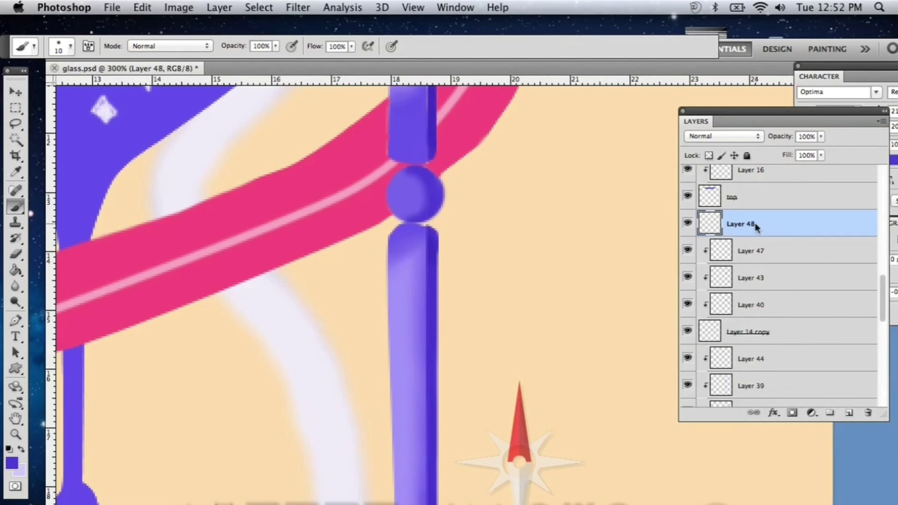
click(12, 463)
click(602, 248)
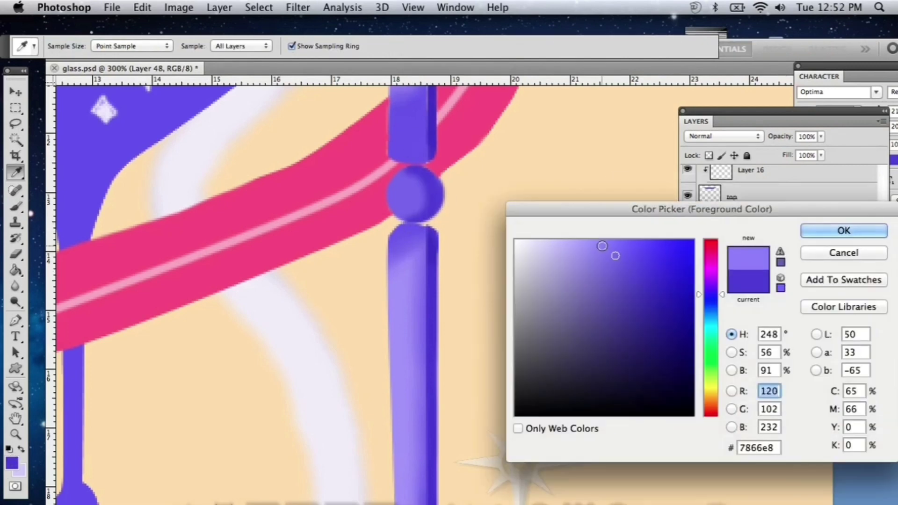
key(Return)
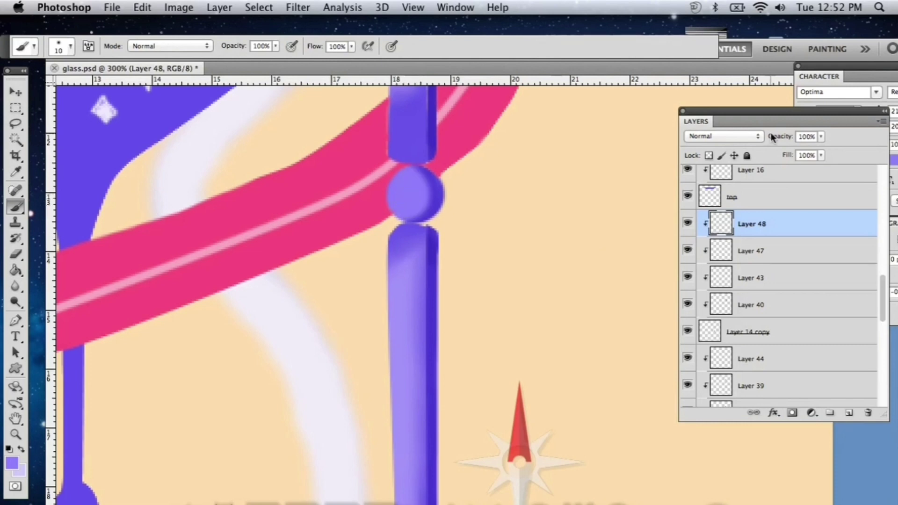
drag(793, 148, 822, 148)
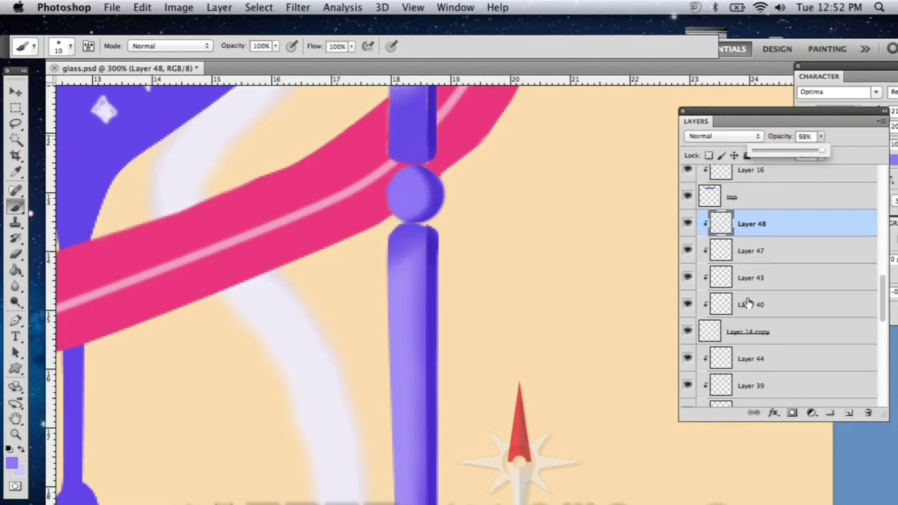
Add a new layer above Layer 46 and clip it to the left post's ball.
scroll(748, 303, down, 3)
click(767, 290)
scroll(767, 311, down, 5)
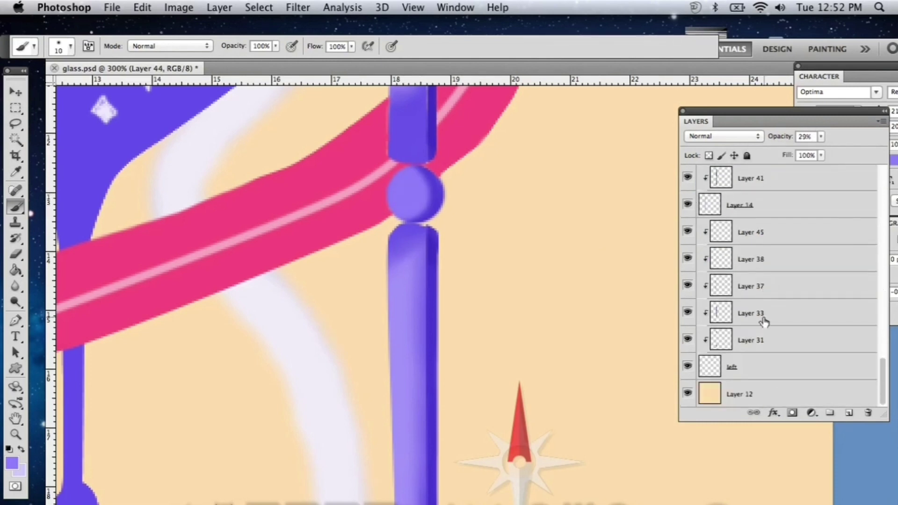
click(849, 413)
right_click(754, 190)
click(712, 333)
Highlight the left post's ball in light purple and set Layer 49's opacity to 94%.
scroll(454, 301, left, 10)
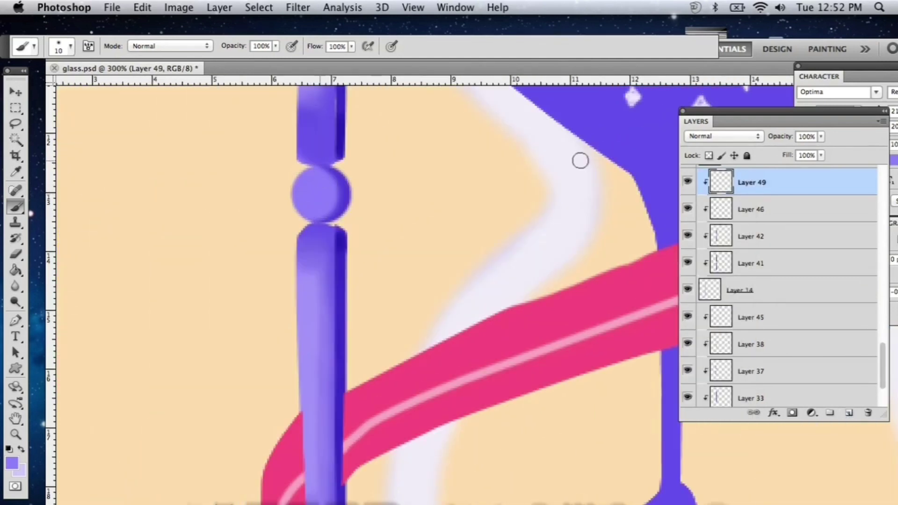
text(4)
key(Return)
key(super+minus)
key(super+minus)
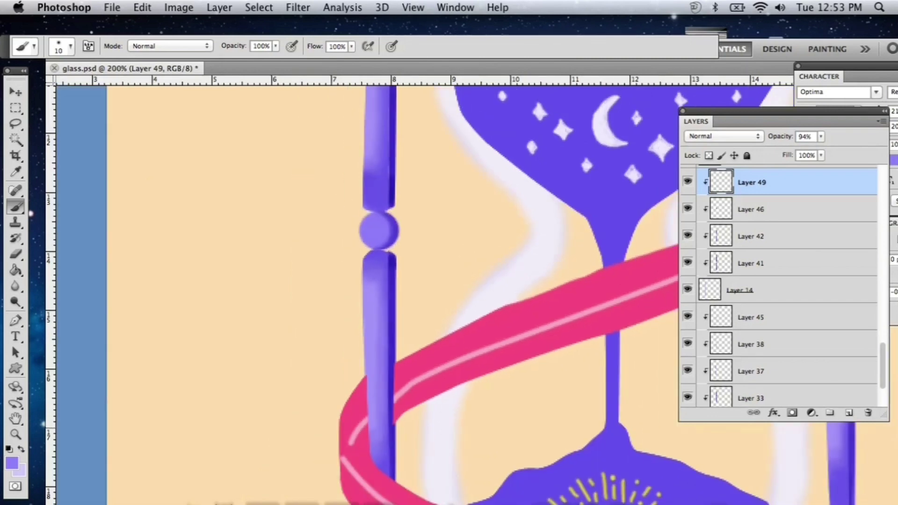
Add a new unclipped layer above the sand layer.
scroll(810, 257, up, 15)
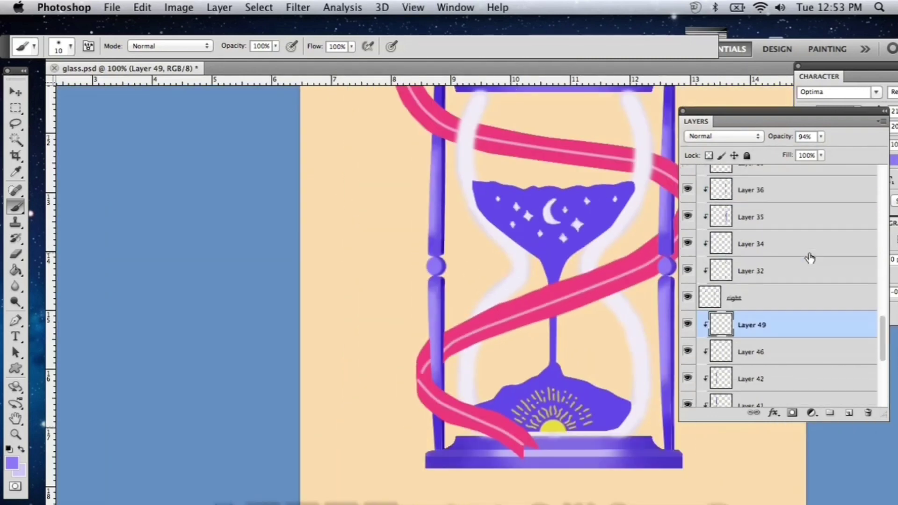
scroll(809, 258, up, 5)
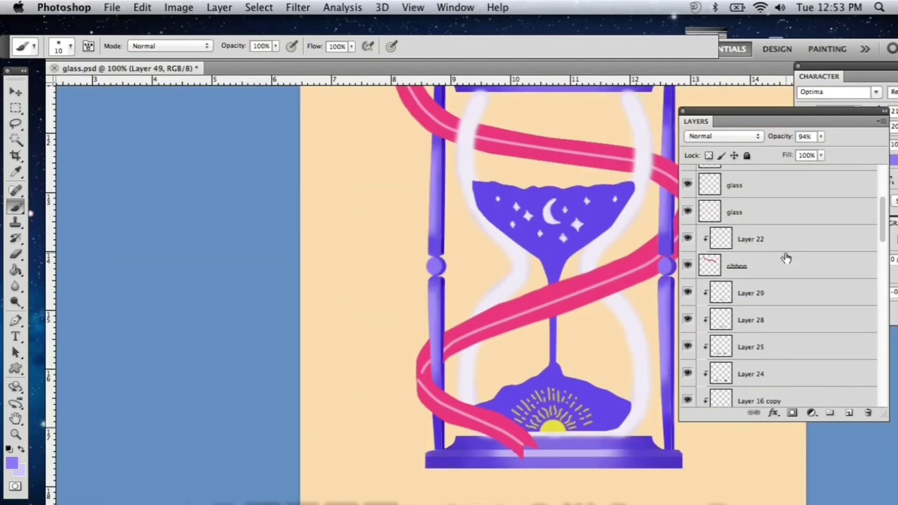
click(849, 412)
right_click(752, 207)
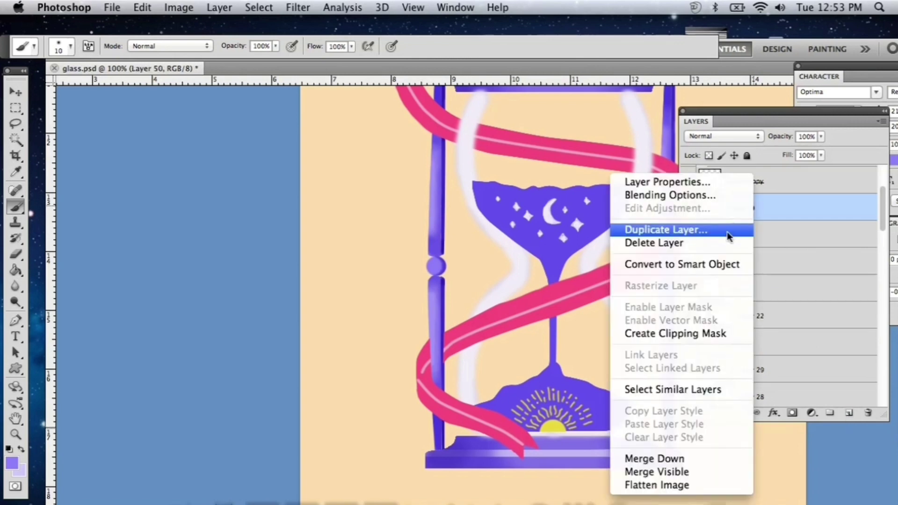
click(728, 230)
key(Return)
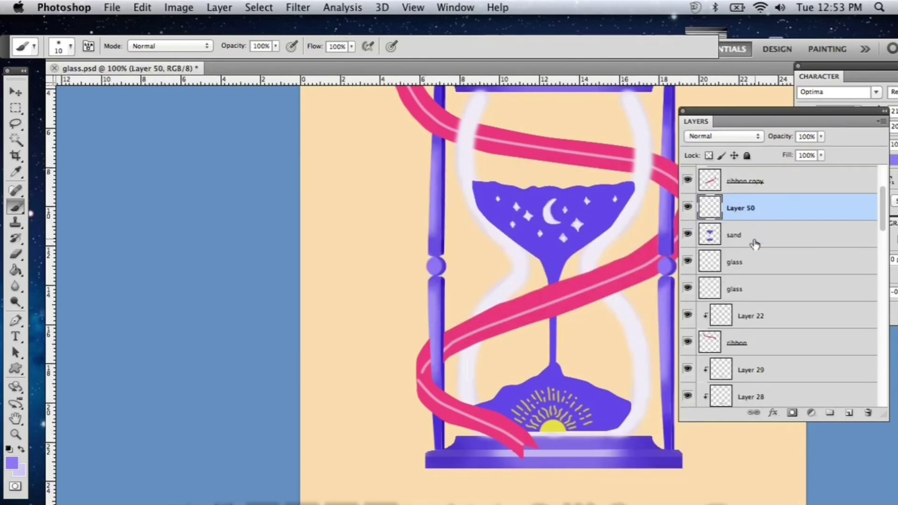
Add another layer directly above the sand layer and clip it to the sand.
click(849, 411)
right_click(769, 235)
click(724, 333)
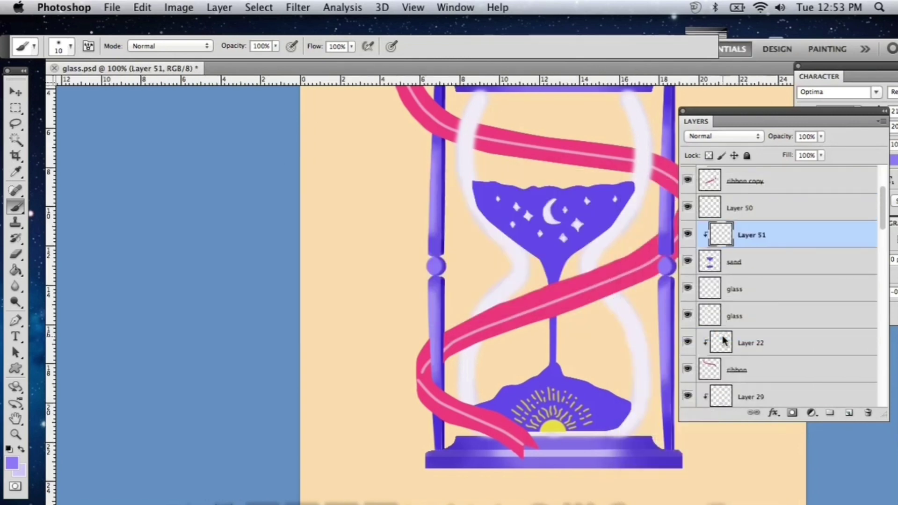
Shade the top of the upper sand in vivid blue-purple with a 100 px soft brush.
key(super+equal)
drag(418, 310, 291, 411)
click(13, 463)
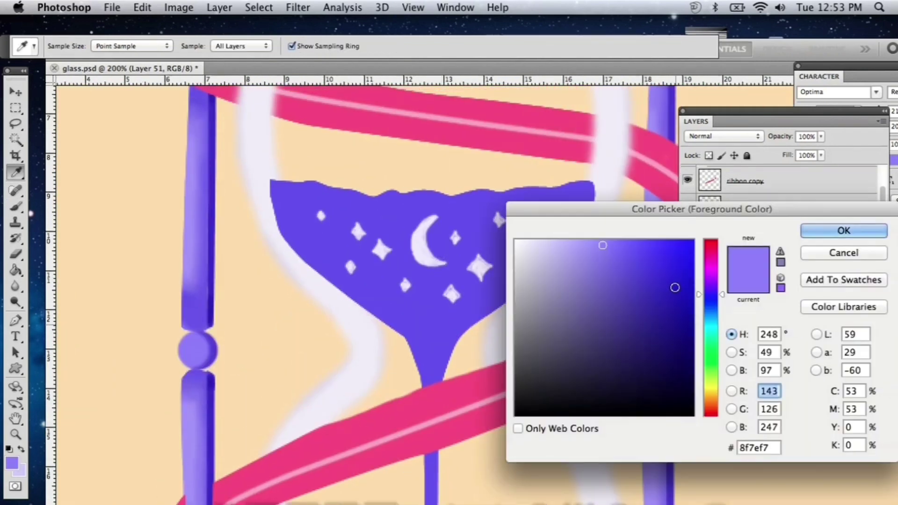
click(675, 287)
click(662, 255)
key(Return)
click(65, 43)
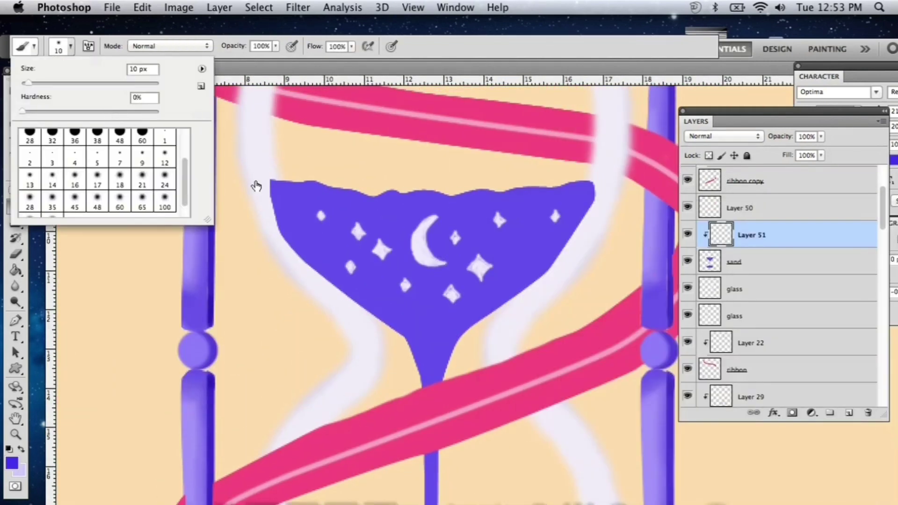
double_click(165, 201)
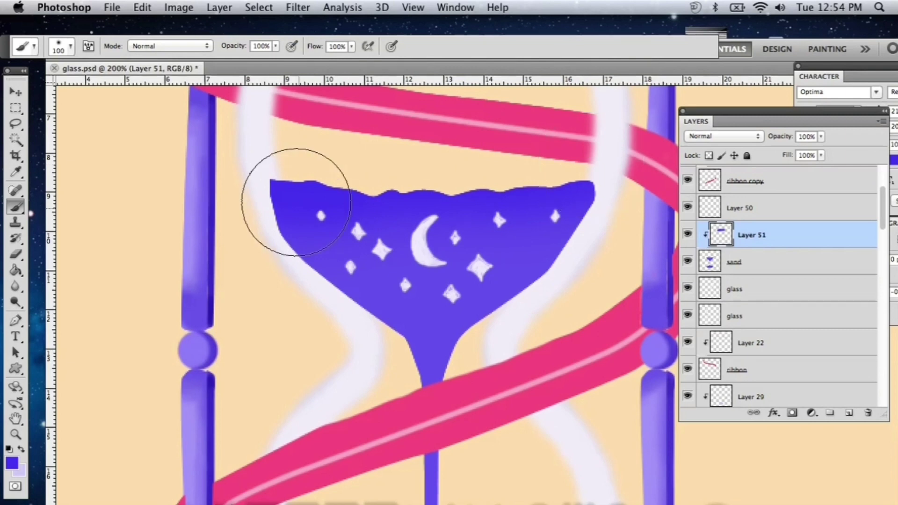
Choose the darker blue-purple #2d16bb and deepen the upper sand's top and right edges.
click(11, 463)
click(677, 281)
key(Return)
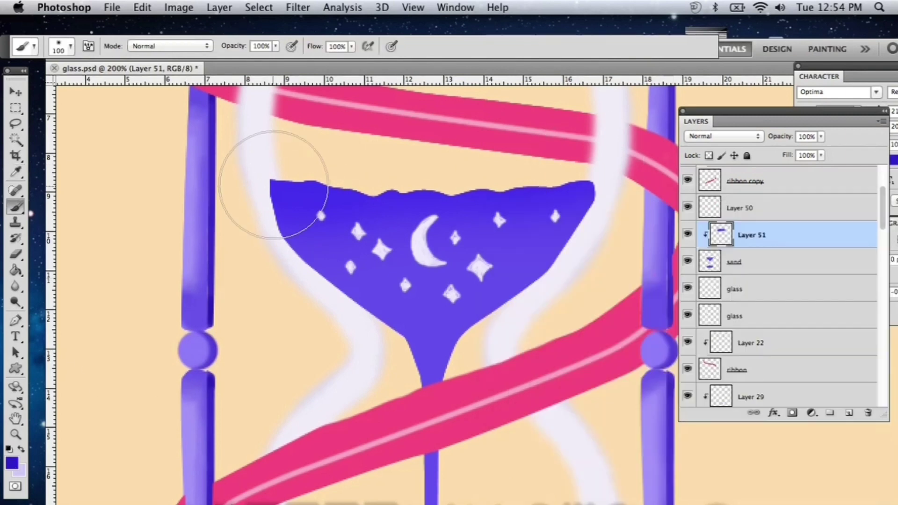
mouse_move(449, 151)
mouse_down()
mouse_move(624, 165)
mouse_move(641, 183)
mouse_move(612, 263)
mouse_move(568, 321)
mouse_up()
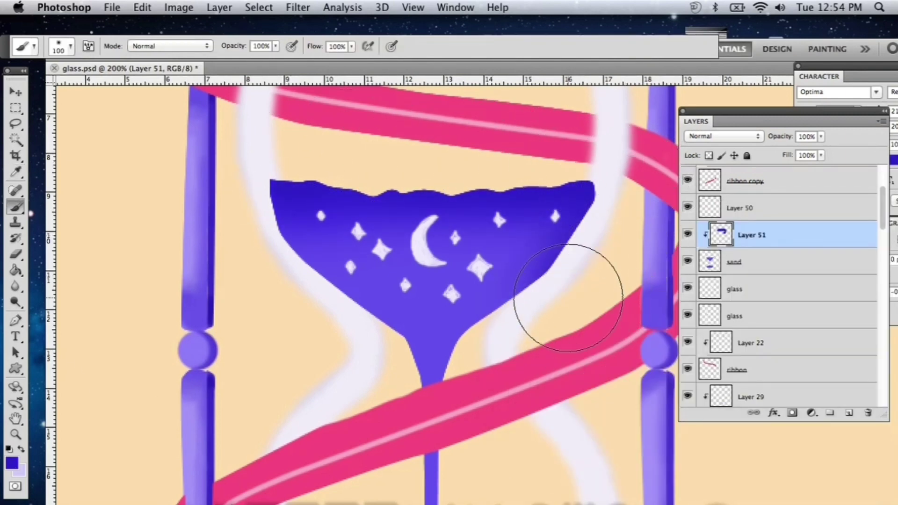
Shade the lower sand mound's edges and the narrow sand stream in the same dark blue-purple.
scroll(568, 297, down, 10)
scroll(561, 207, up, 10)
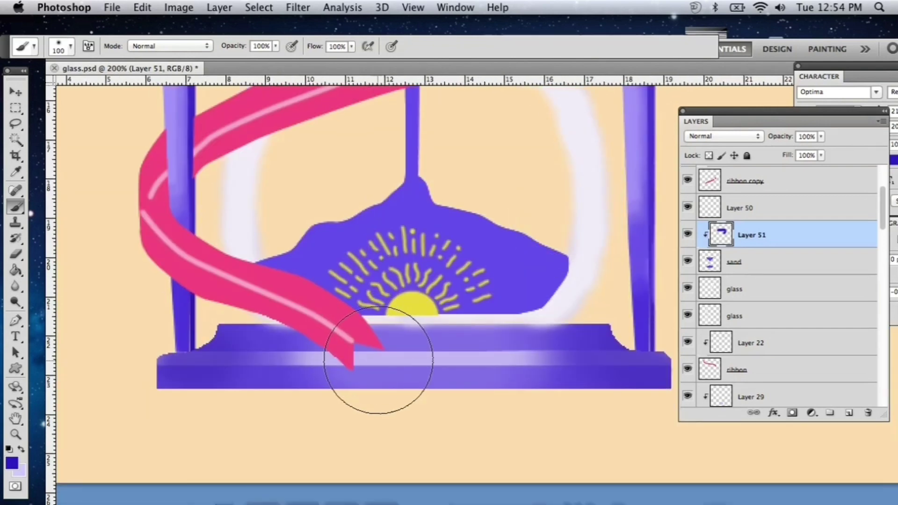
mouse_move(567, 346)
mouse_down()
mouse_move(481, 355)
mouse_move(500, 368)
mouse_up()
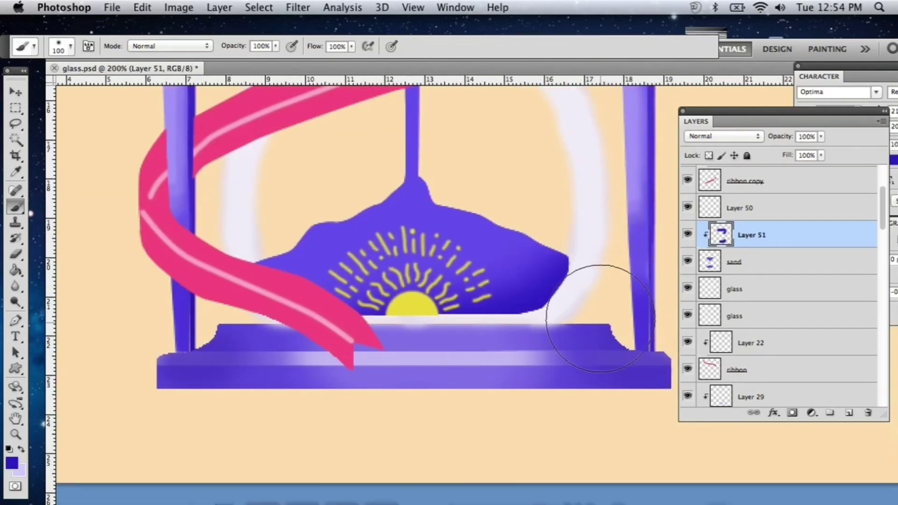
scroll(356, 164, up, 4)
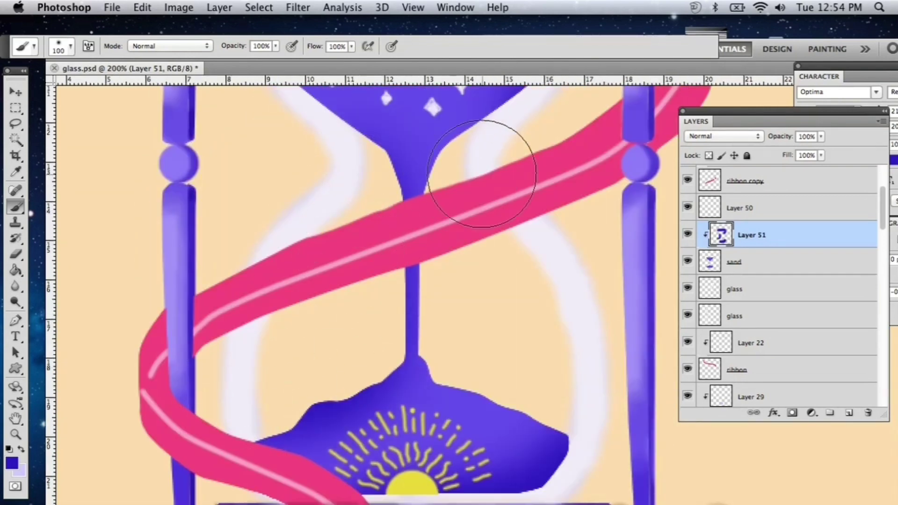
scroll(538, 327, up, 1)
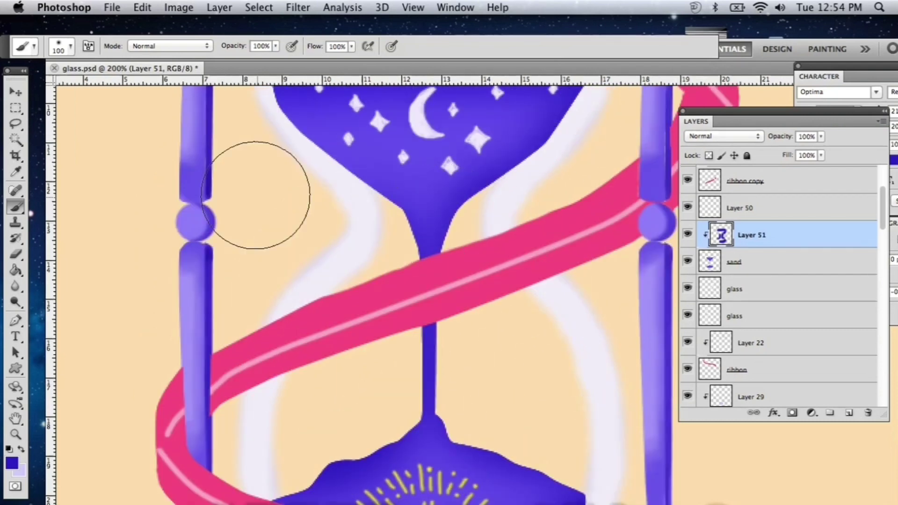
Add a new layer above Layer 51 and clip it to the sand.
click(848, 413)
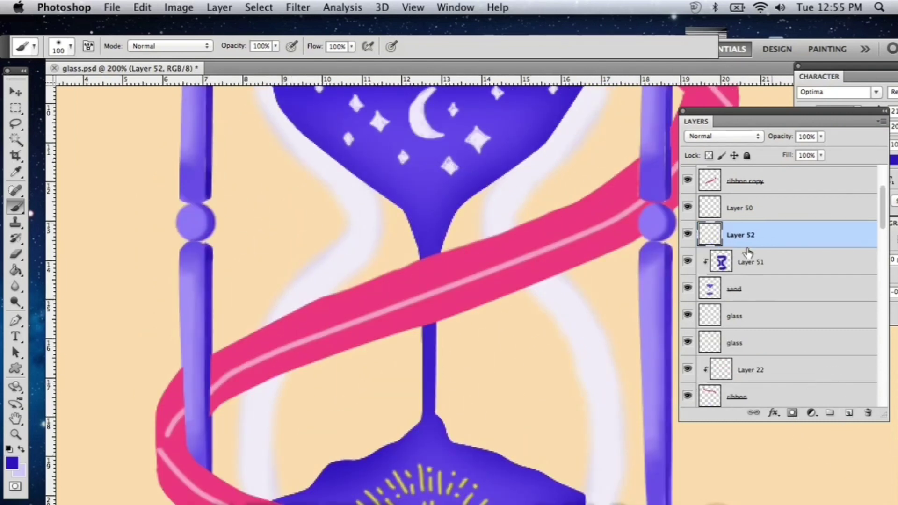
right_click(745, 241)
click(792, 333)
Lighten the middle of the upper sand in medium purple with a 47 px soft brush, and set Layer 52's opacity to 56%.
click(11, 463)
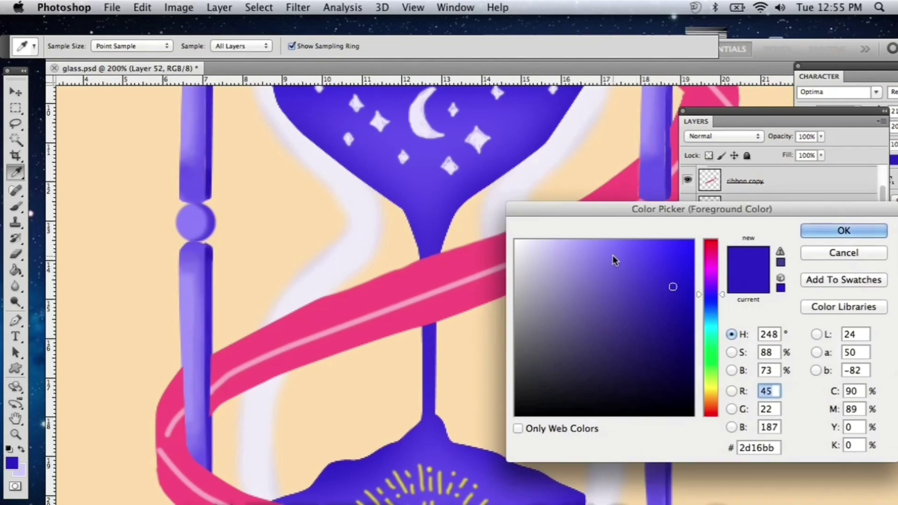
click(613, 259)
key(Return)
key(b)
click(70, 48)
drag(55, 85, 41, 85)
mouse_move(346, 116)
mouse_down()
mouse_move(393, 146)
mouse_move(502, 125)
mouse_move(383, 100)
mouse_up()
scroll(431, 185, up, 5)
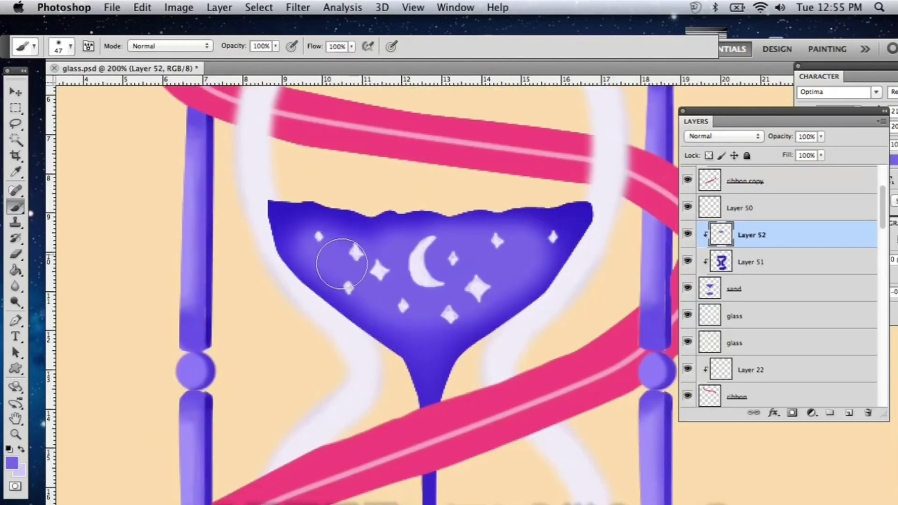
click(821, 136)
drag(789, 152, 792, 152)
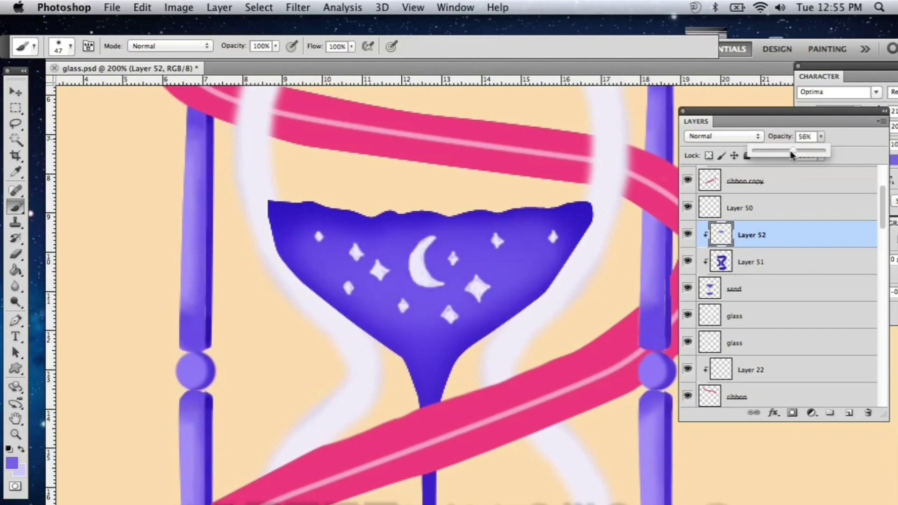
Lighten the middle and right side of the lower sand mound with soft medium purple strokes on Layer 52.
key(e)
key(b)
key(e)
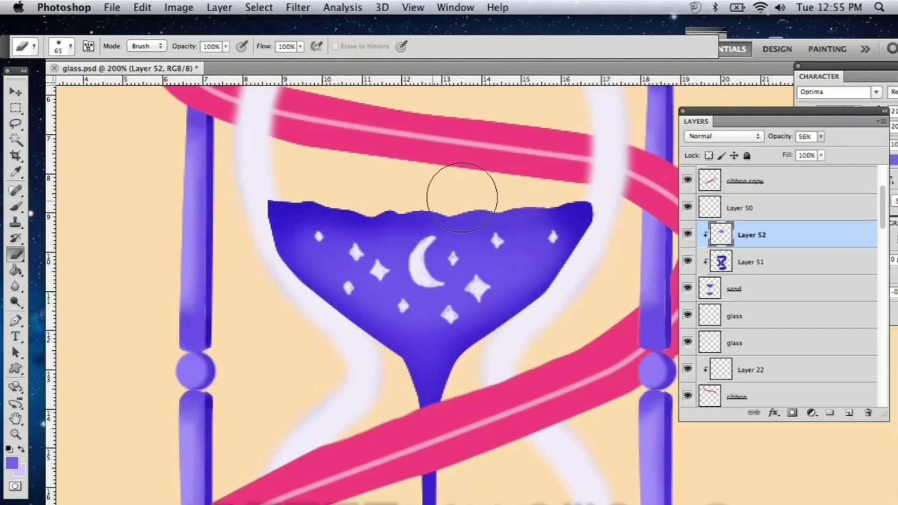
scroll(491, 176, down, 10)
key(b)
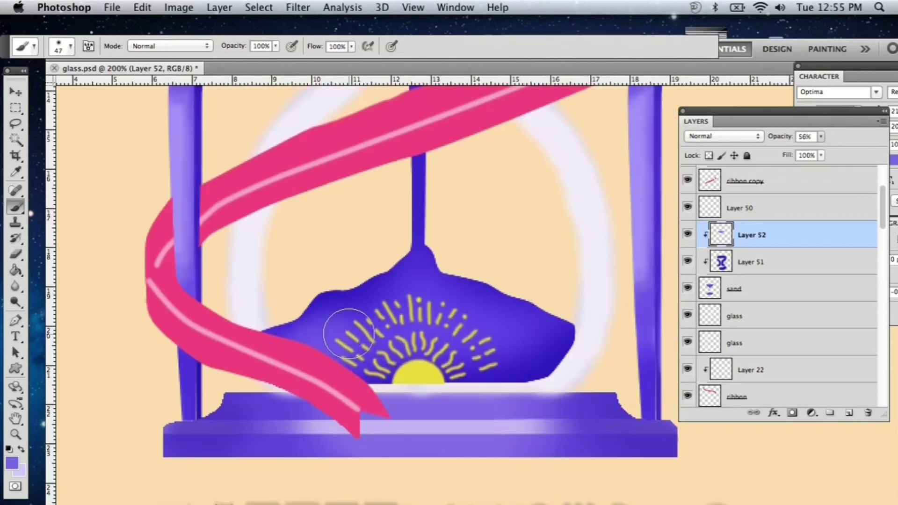
mouse_move(534, 329)
mouse_down()
mouse_move(380, 350)
mouse_move(462, 336)
mouse_up()
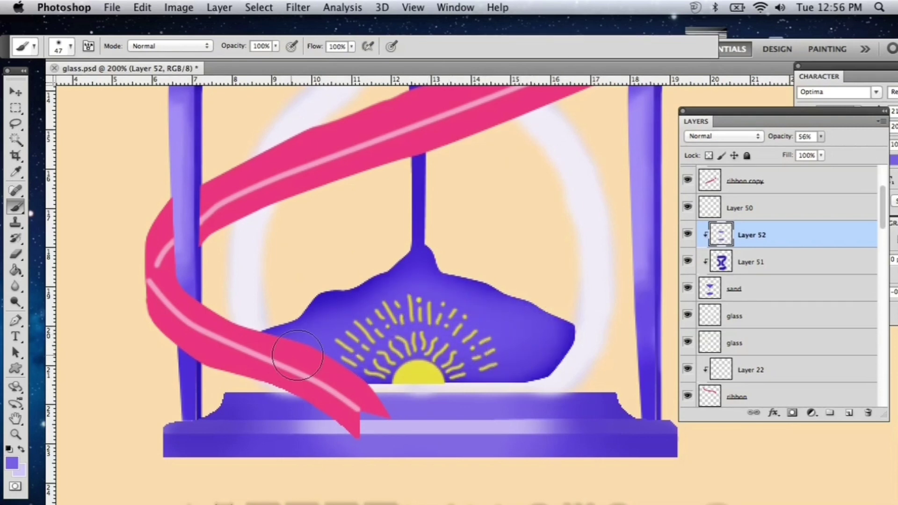
key(e)
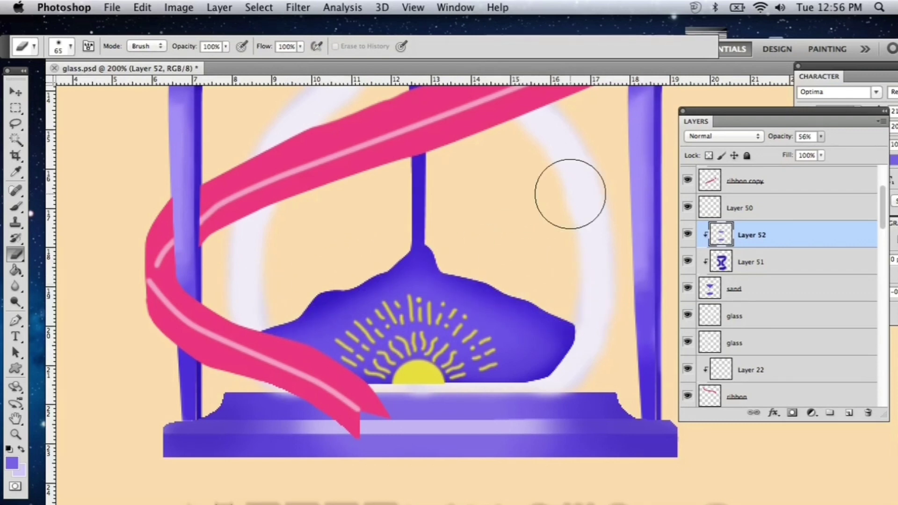
Add a new layer above Layer 52 and clip it to the sand.
click(848, 415)
right_click(764, 243)
click(692, 333)
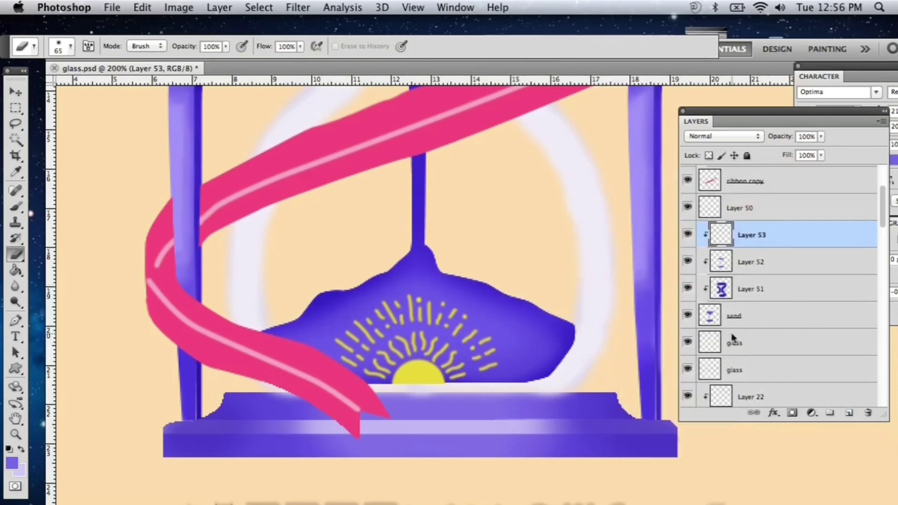
Choose the golden colour #ebb941, paint a soft glow around the sun's rays, and set Layer 53's opacity to 59%.
click(12, 463)
click(710, 395)
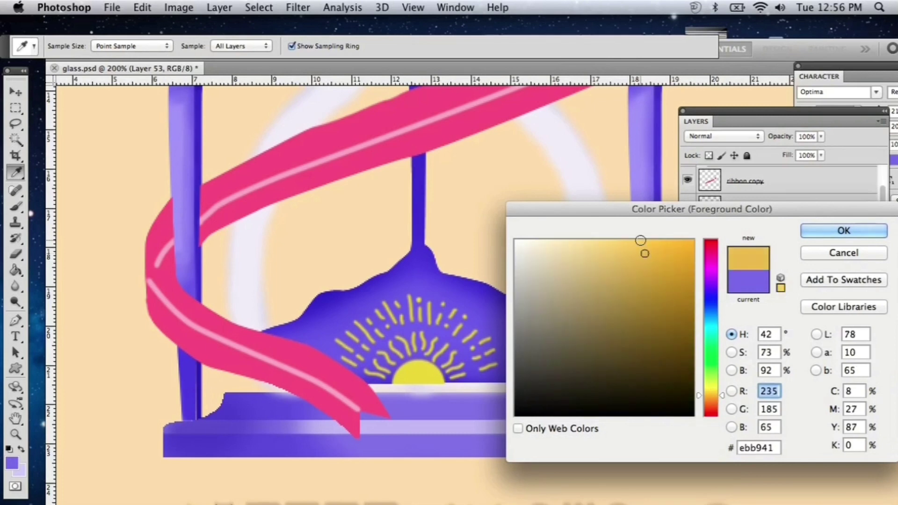
click(843, 230)
key(b)
mouse_move(356, 362)
mouse_down()
mouse_move(411, 330)
mouse_move(472, 341)
mouse_move(359, 363)
mouse_move(468, 366)
mouse_up()
drag(773, 152, 795, 150)
Choose the yellow #ebd141 for the sun's glow, brush it around the rays, and set Layer 53's opacity to 47%.
key(i)
click(12, 462)
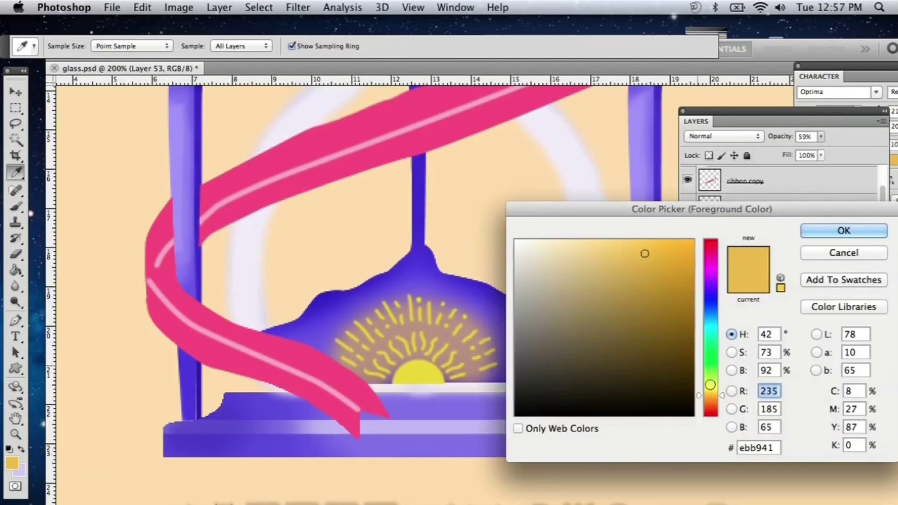
drag(710, 393, 709, 390)
click(815, 235)
key(b)
key(super+plus)
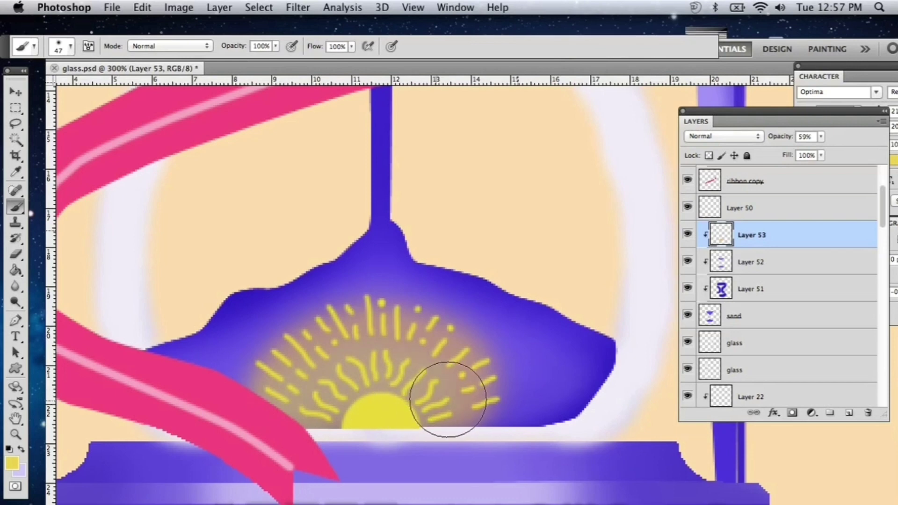
mouse_move(821, 136)
mouse_down()
mouse_move(802, 150)
mouse_move(823, 151)
mouse_move(814, 152)
mouse_up()
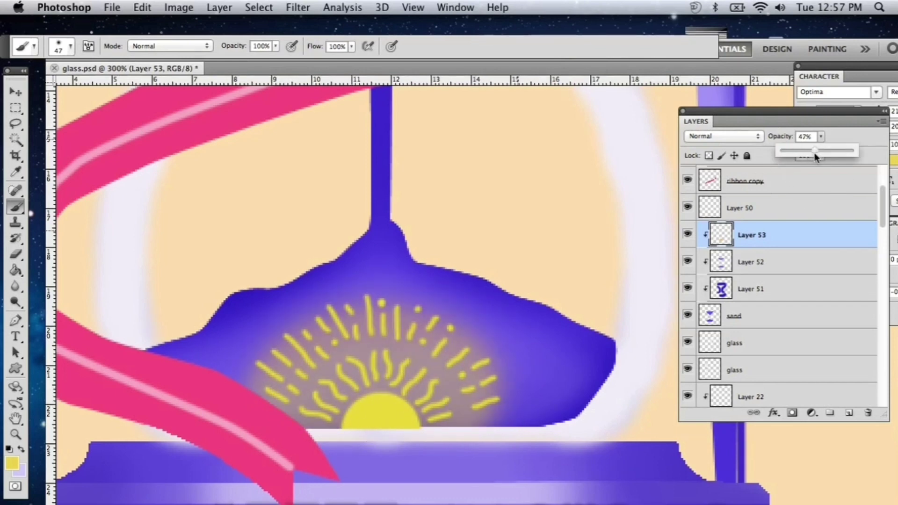
Choose the off-white #f9f8f4, dab a soft glow around the moon in the upper sand, and trim it with the Eraser.
key(super+minus)
key(super+minus)
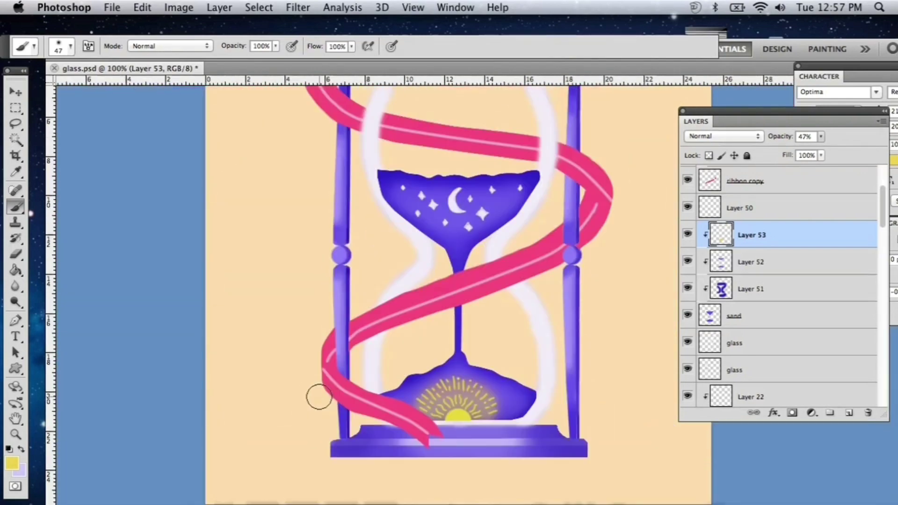
key(super+plus)
key(super+plus)
scroll(208, 396, up, 4)
click(12, 463)
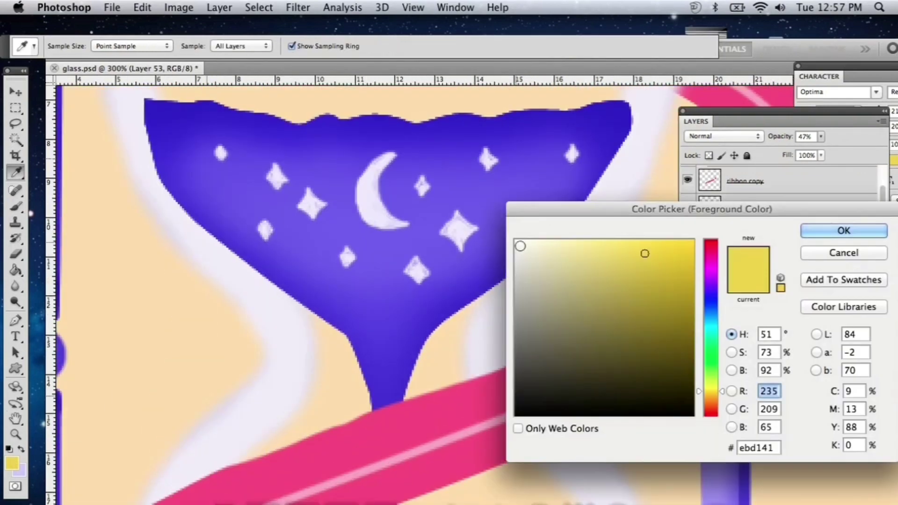
key(Return)
key(b)
click(381, 195)
click(378, 194)
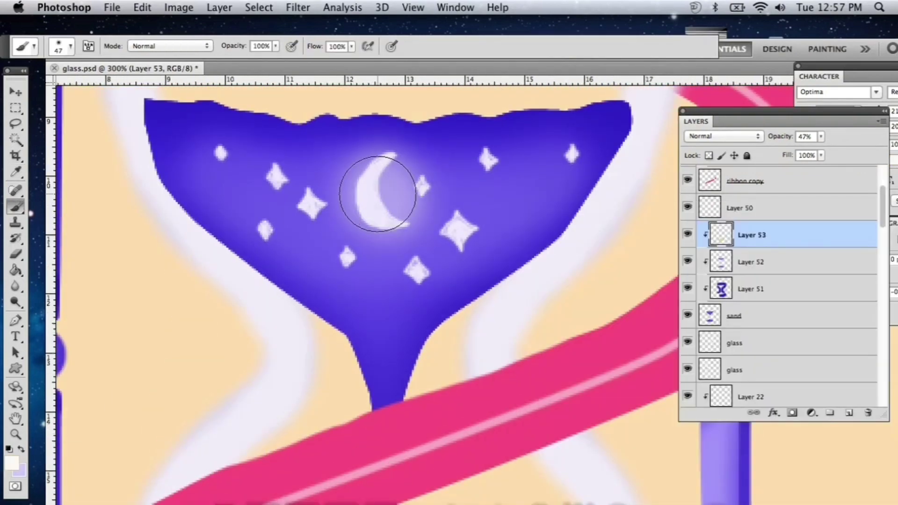
key(e)
mouse_move(350, 110)
mouse_down()
mouse_move(361, 256)
mouse_move(485, 206)
mouse_up()
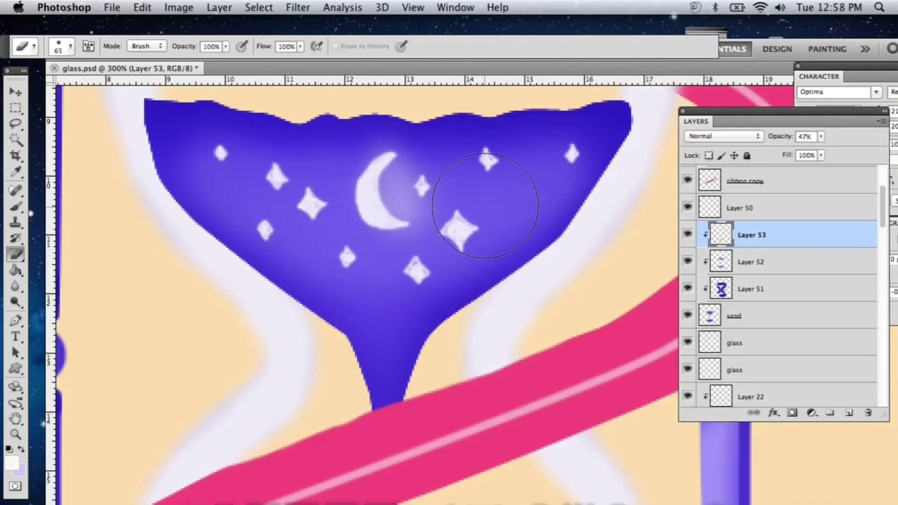
Try the Soft Light and Screen blend modes on Layer 53, and return it to Normal.
click(759, 139)
click(730, 280)
scroll(531, 230, down, 10)
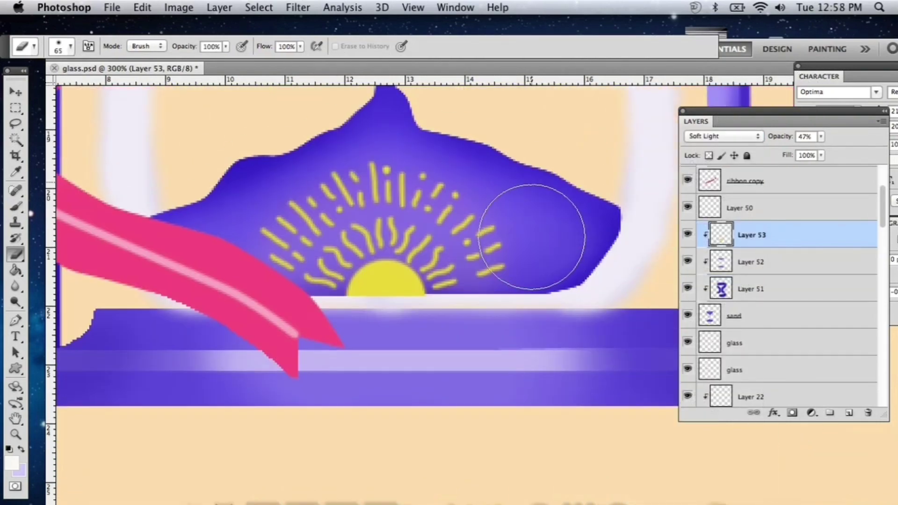
click(727, 137)
click(726, 86)
click(743, 135)
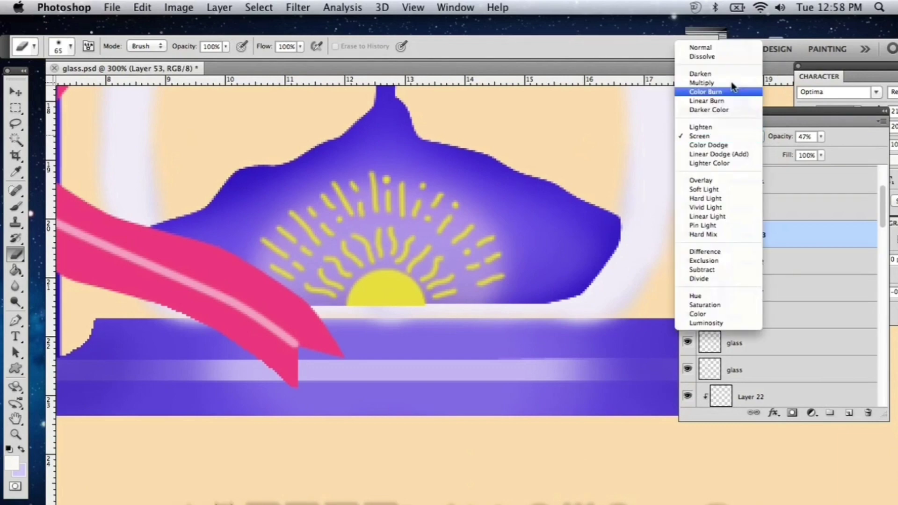
click(727, 82)
click(729, 138)
click(700, 100)
scroll(526, 220, up, 10)
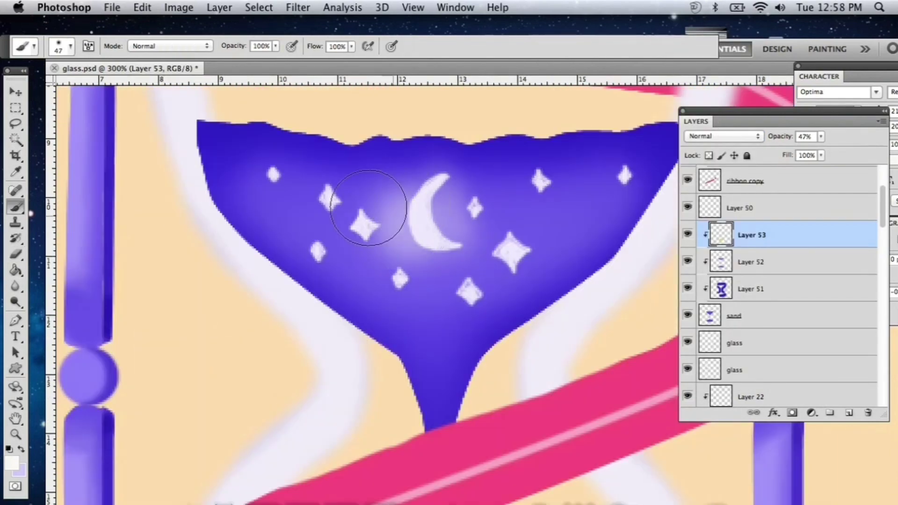
Add a new layer above Layer 51 and clip it to the sand.
click(848, 413)
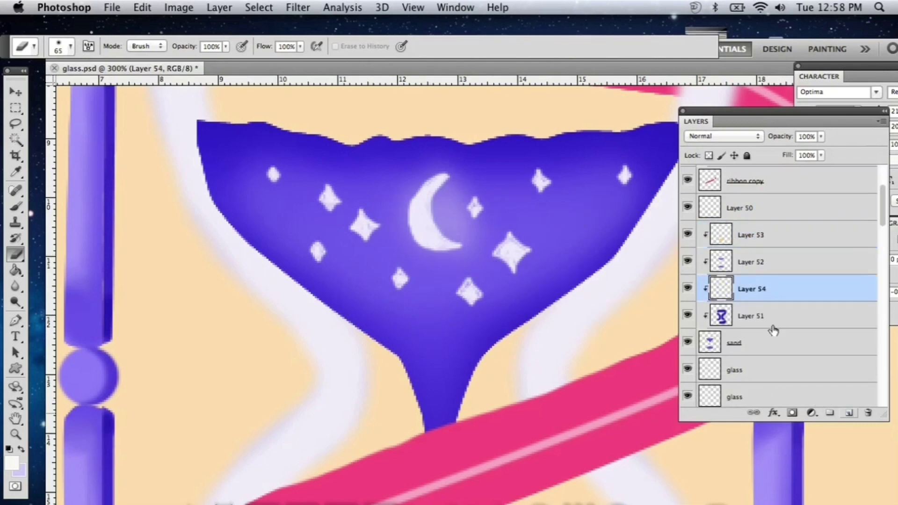
right_click(751, 295)
click(777, 295)
Choose a dark blue-purple, brush it softly across the middle of the upper sand, and set Layer 54's opacity to 99%.
key(b)
click(11, 463)
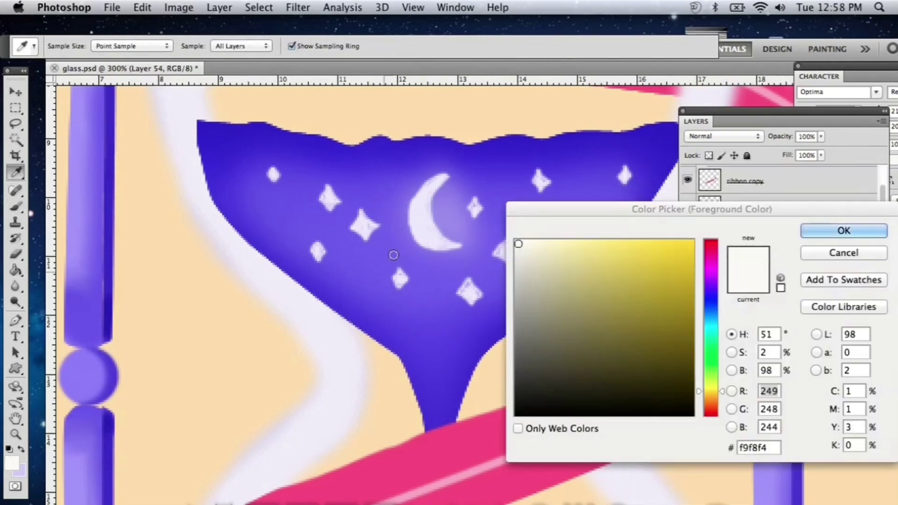
click(625, 224)
key(Return)
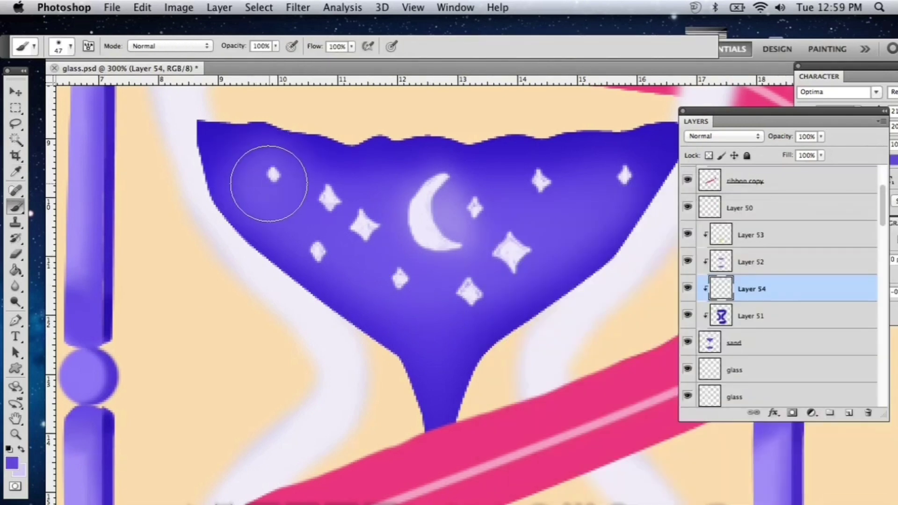
click(12, 463)
key(Return)
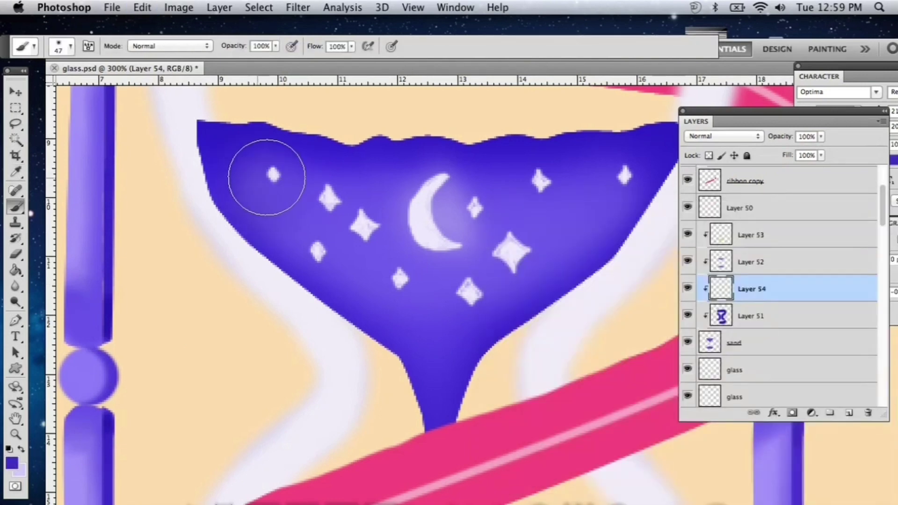
mouse_move(358, 268)
mouse_down()
mouse_move(507, 262)
mouse_move(581, 207)
mouse_up()
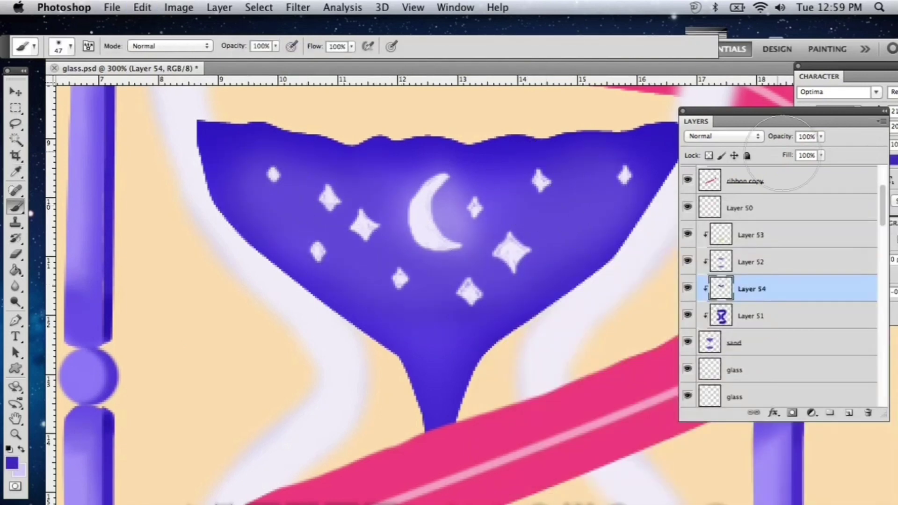
click(821, 136)
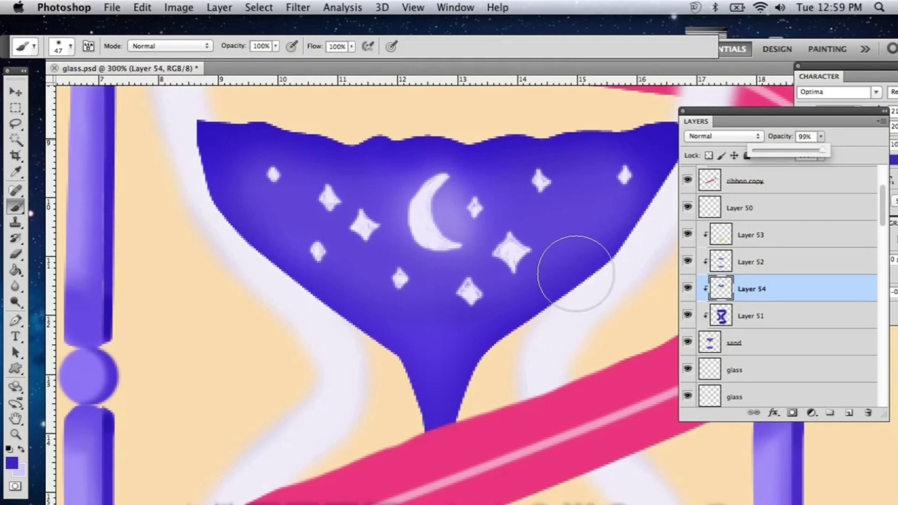
Choose the brighter blue-purple #553cec, brush it over the upper sand's middle, and set Layer 54's opacity to 69%.
click(12, 462)
click(653, 264)
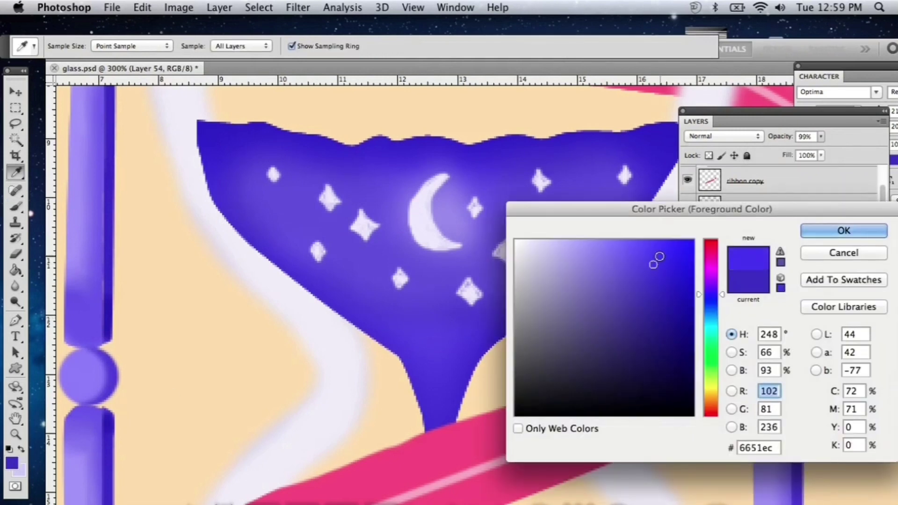
click(645, 245)
key(Return)
key(b)
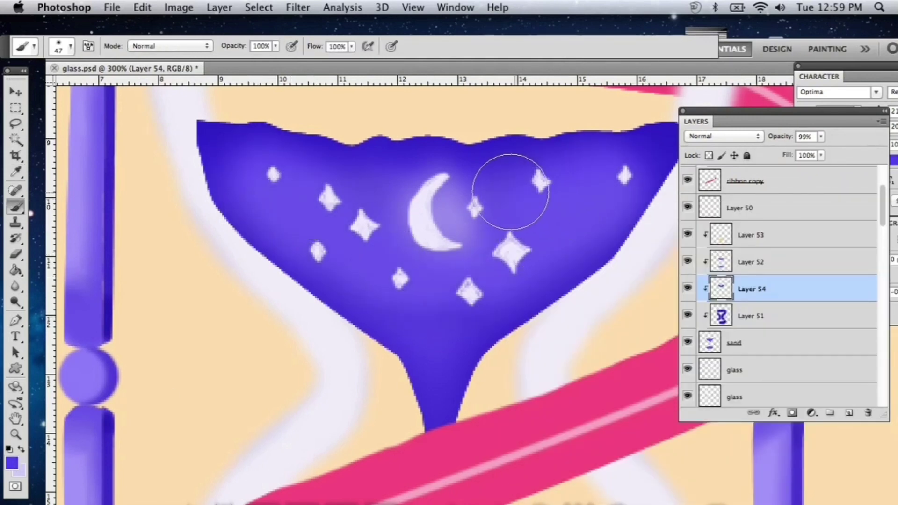
drag(820, 140, 803, 152)
scroll(546, 205, up, 5)
scroll(546, 204, right, 2)
key(Return)
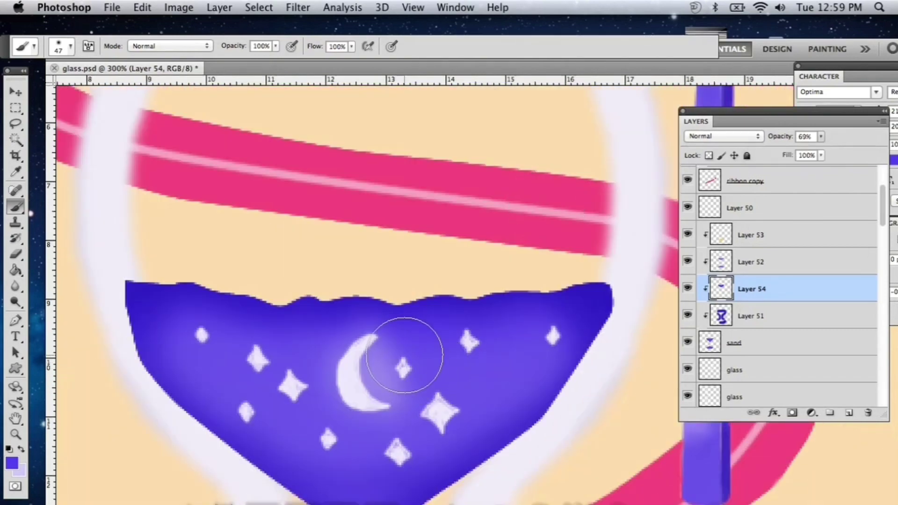
Choose a deeper blue-purple and brush it softly over the middle of the upper sand and across the lower mound.
scroll(404, 356, down, 5)
click(12, 463)
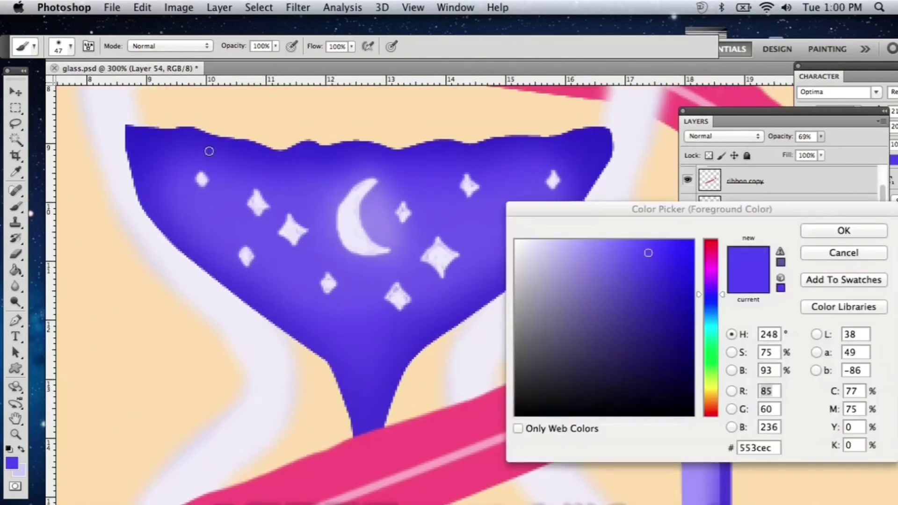
click(663, 284)
key(Return)
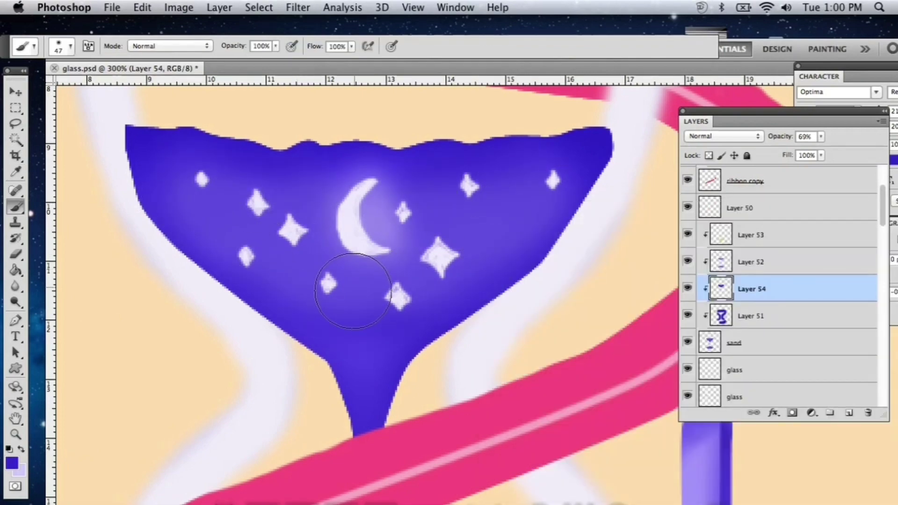
scroll(350, 140, down, 10)
mouse_move(192, 326)
mouse_down()
mouse_move(352, 252)
mouse_move(552, 319)
mouse_up()
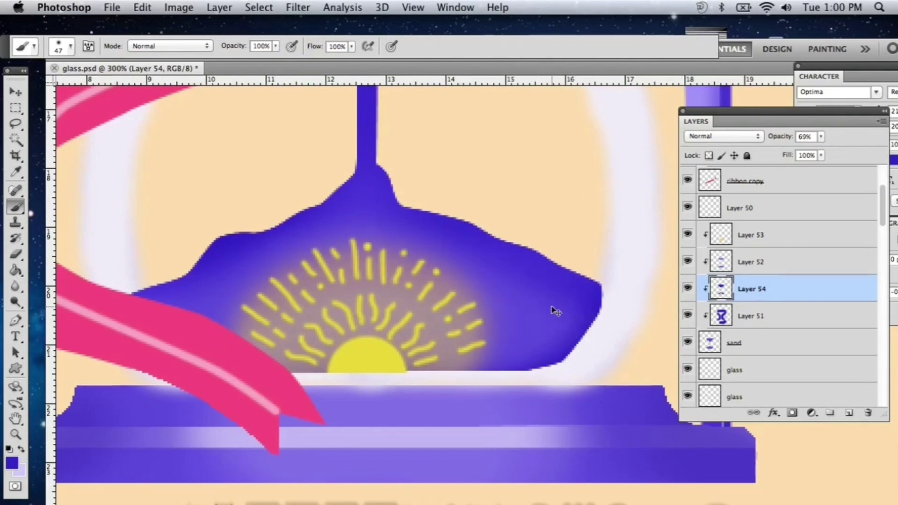
Add a new layer above Layer 22 copy and clip it to the ribbon copy.
key(super+minus)
scroll(552, 309, up, 7)
key(super+minus)
scroll(779, 265, up, 2)
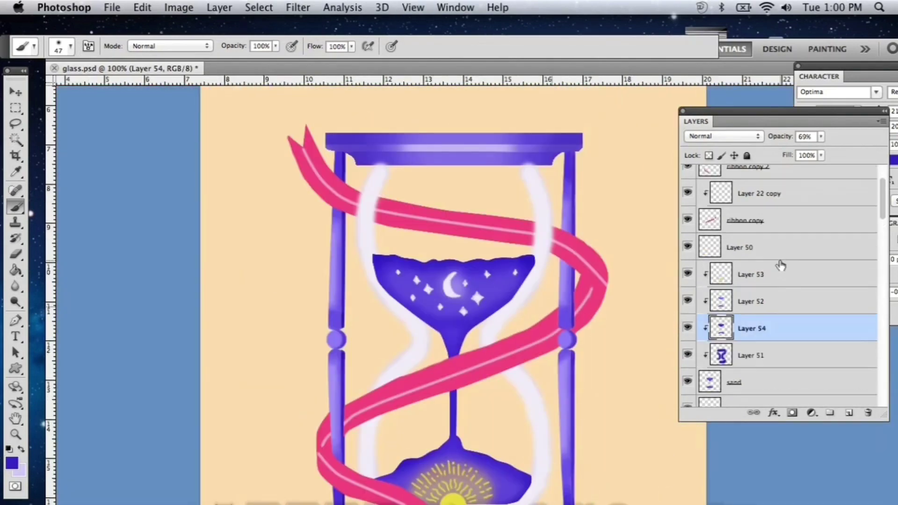
scroll(780, 265, up, 3)
click(777, 287)
click(688, 287)
click(687, 286)
click(771, 260)
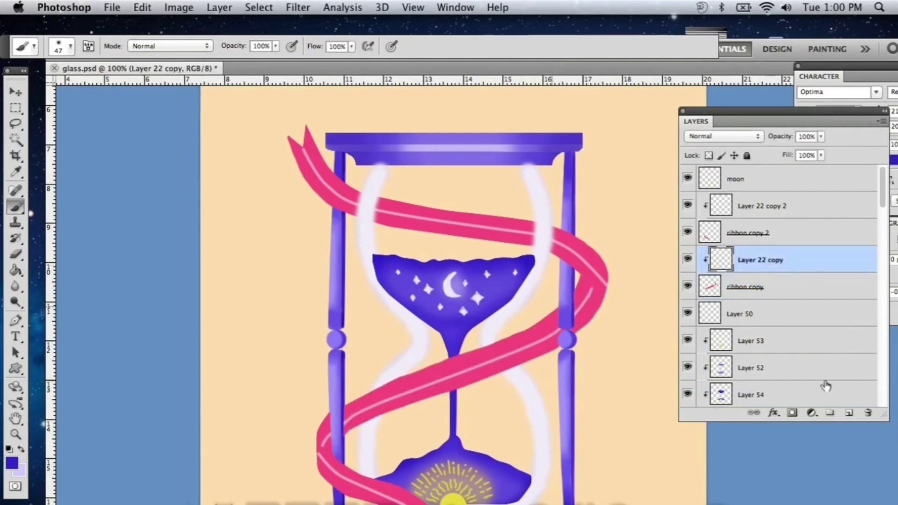
click(849, 413)
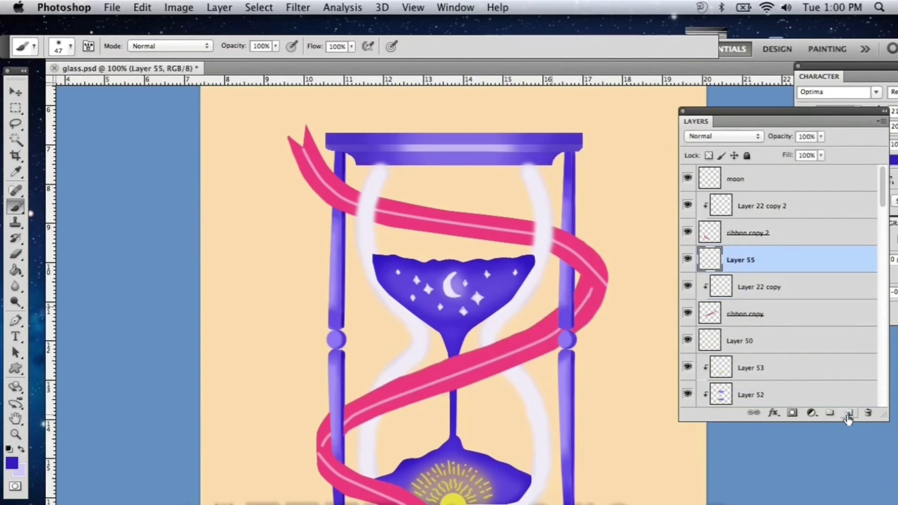
right_click(772, 260)
click(692, 333)
Sample the ribbon's pink as the brush colour, #f64c7c.
key(super+plus)
scroll(692, 341, down, 5)
scroll(583, 280, right, 2)
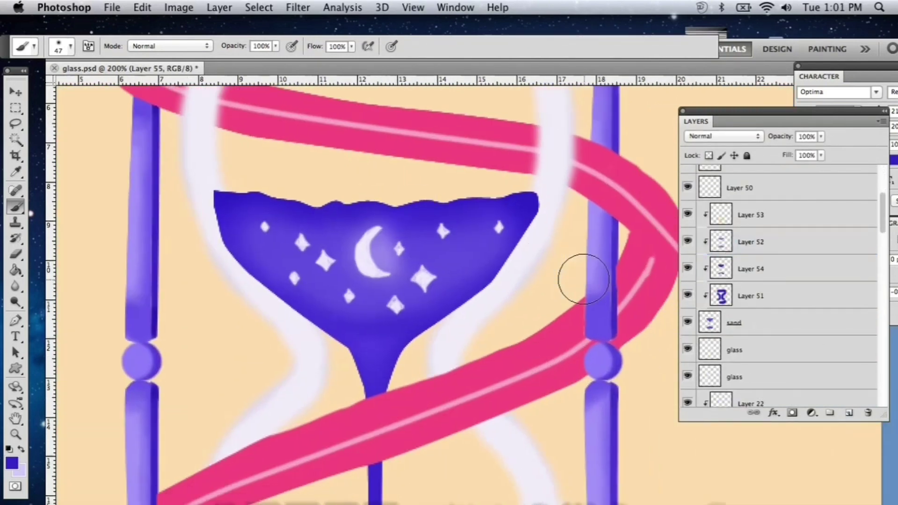
scroll(583, 279, down, 3)
scroll(583, 279, right, 3)
scroll(584, 279, up, 1)
click(11, 463)
click(490, 158)
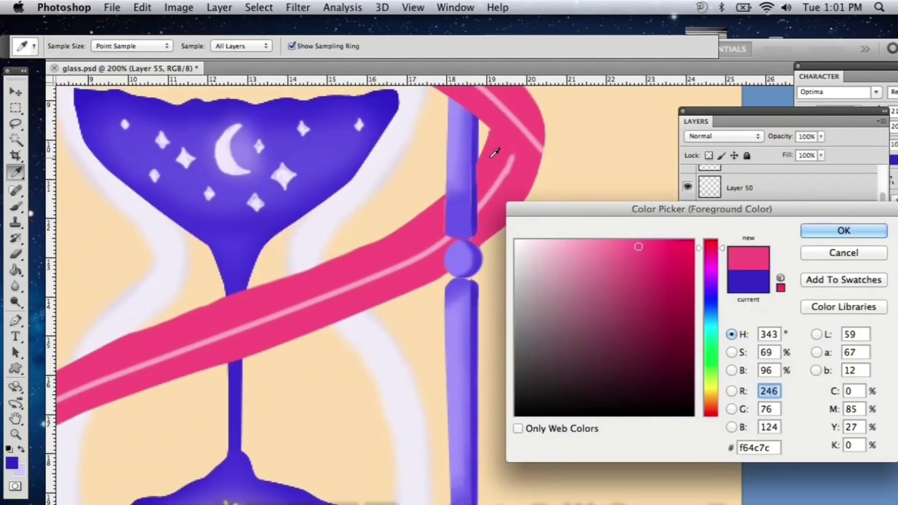
key(Return)
key(b)
Choose a dark crimson as the brush colour.
scroll(280, 299, up, 5)
scroll(280, 299, left, 2)
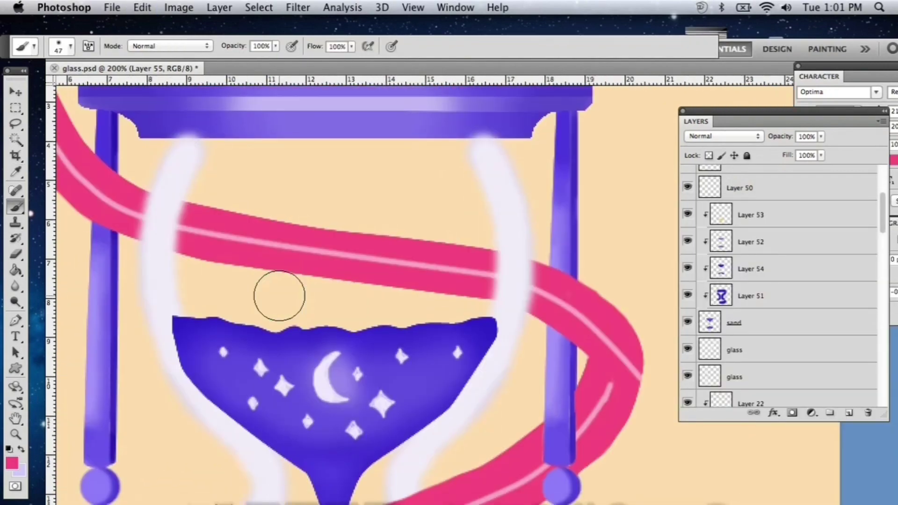
scroll(279, 296, down, 5)
click(18, 464)
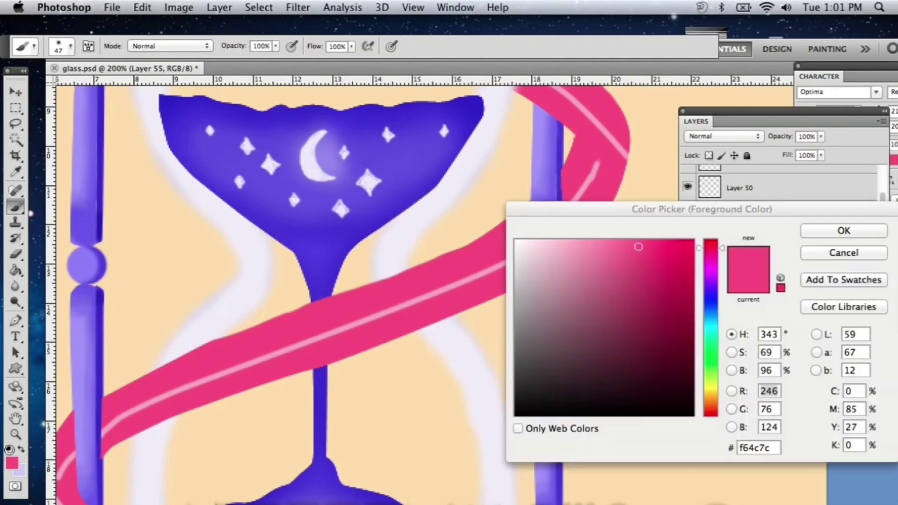
click(675, 323)
key(Return)
Brush dark crimson shading over the folded part of the ribbon beside the right post and set Layer 55's opacity to 86%.
drag(573, 156, 614, 201)
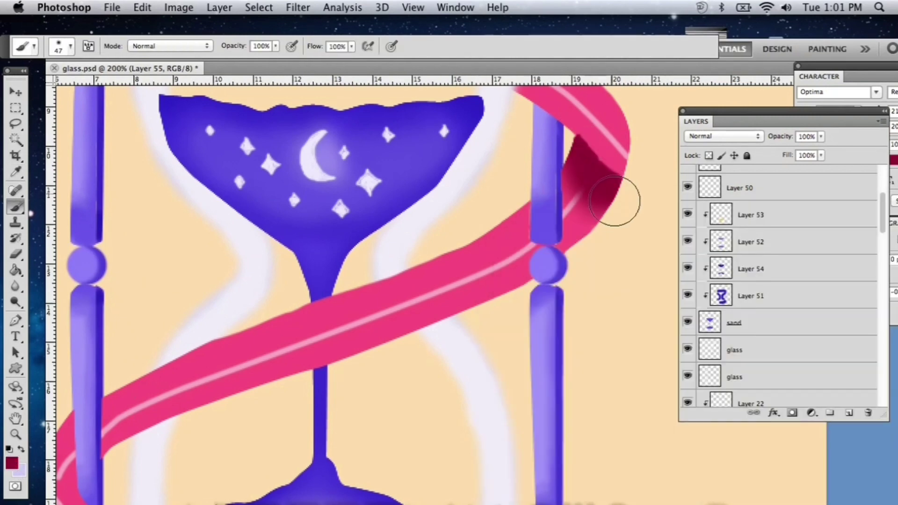
mouse_move(822, 136)
mouse_down()
mouse_move(770, 152)
mouse_move(815, 153)
mouse_move(797, 153)
mouse_up()
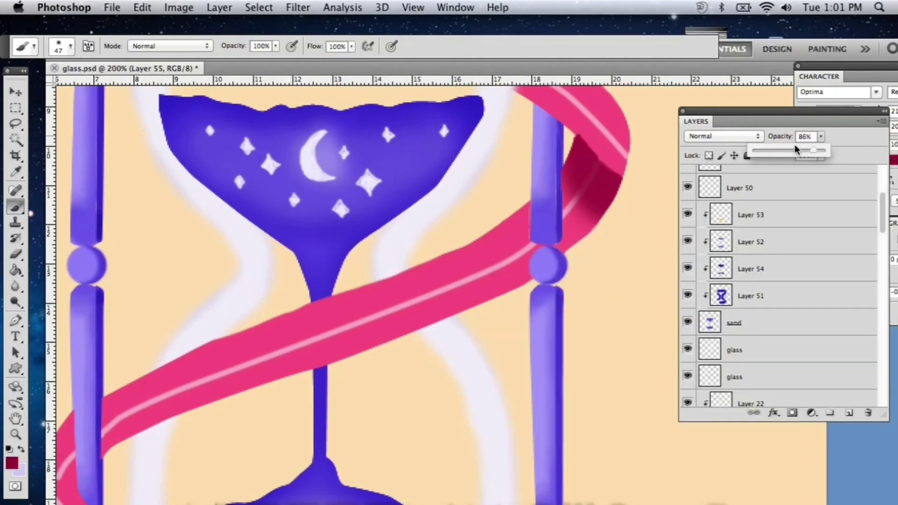
drag(600, 222, 581, 260)
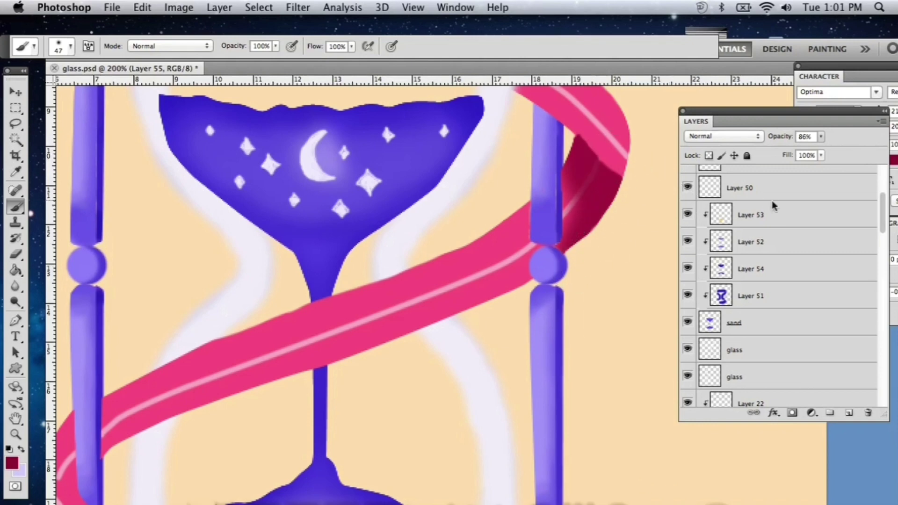
Place Layer 55 directly below the Layer 22 copy highlight layer.
scroll(774, 209, up, 5)
click(769, 229)
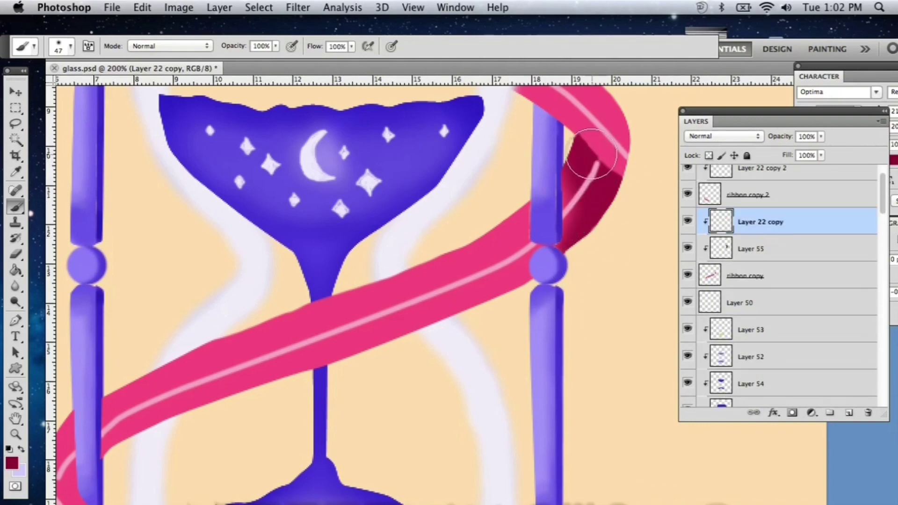
click(771, 248)
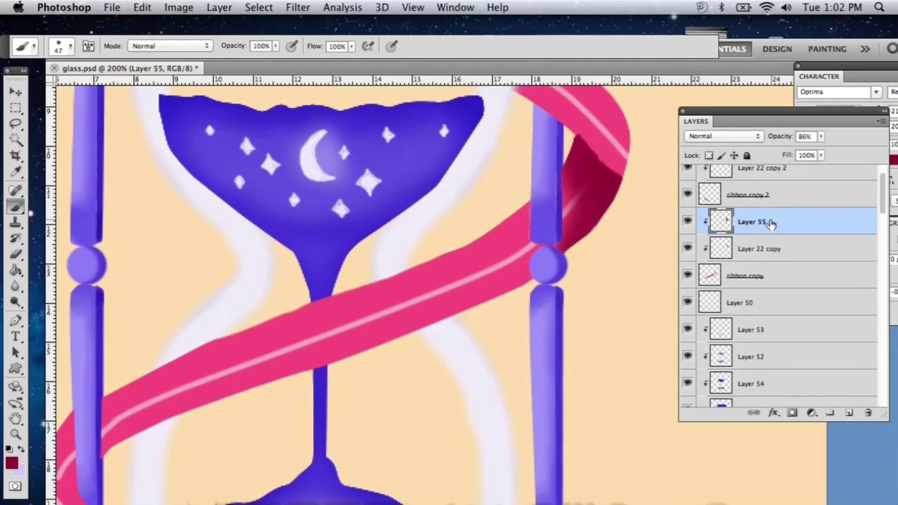
Brush the dark crimson onto Layer 55 where the diagonal ribbon meets the left post.
scroll(532, 147, left, 5)
scroll(532, 147, down, 1)
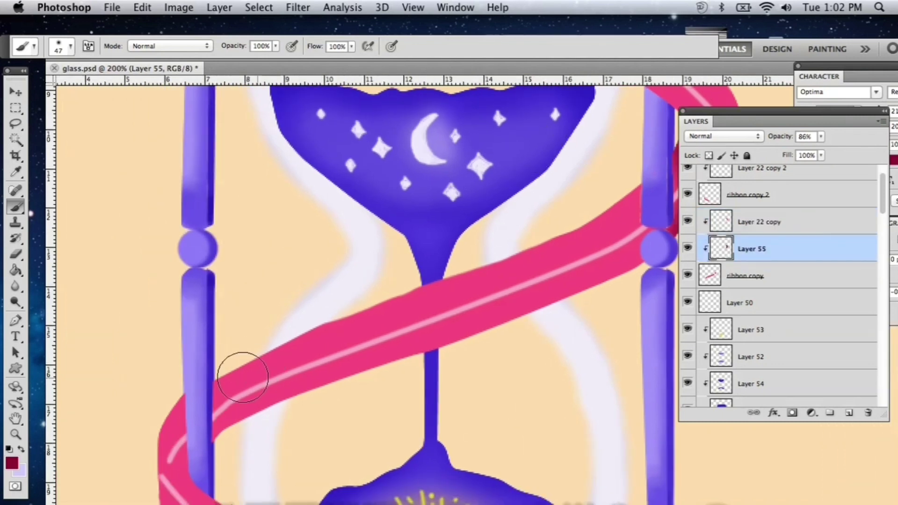
drag(242, 377, 216, 428)
drag(230, 381, 239, 370)
scroll(233, 371, down, 3)
scroll(232, 371, left, 1)
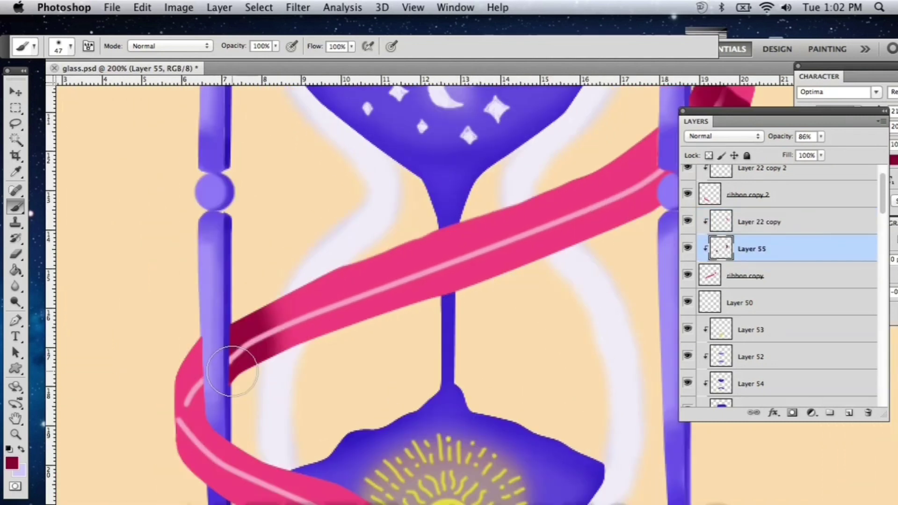
Add a new layer above Layer 22 copy 2 and clip it to ribbon copy 2.
scroll(827, 250, up, 2)
click(777, 214)
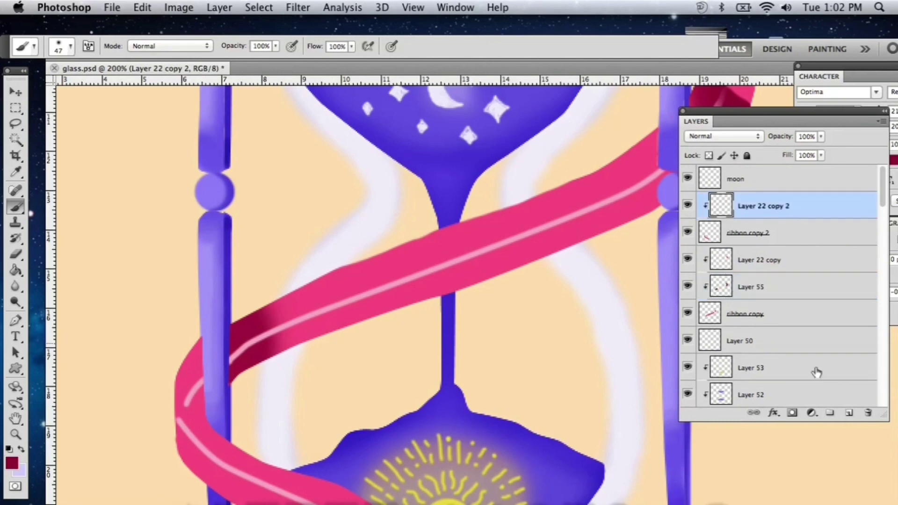
click(849, 413)
right_click(743, 211)
click(826, 330)
Shade the ribbon's left bend and lower tail in dark crimson, and move Layer 56 below Layer 22 copy 2.
mouse_move(187, 358)
mouse_down()
mouse_move(176, 439)
mouse_move(170, 349)
mouse_up()
scroll(163, 344, down, 7)
scroll(164, 344, right, 1)
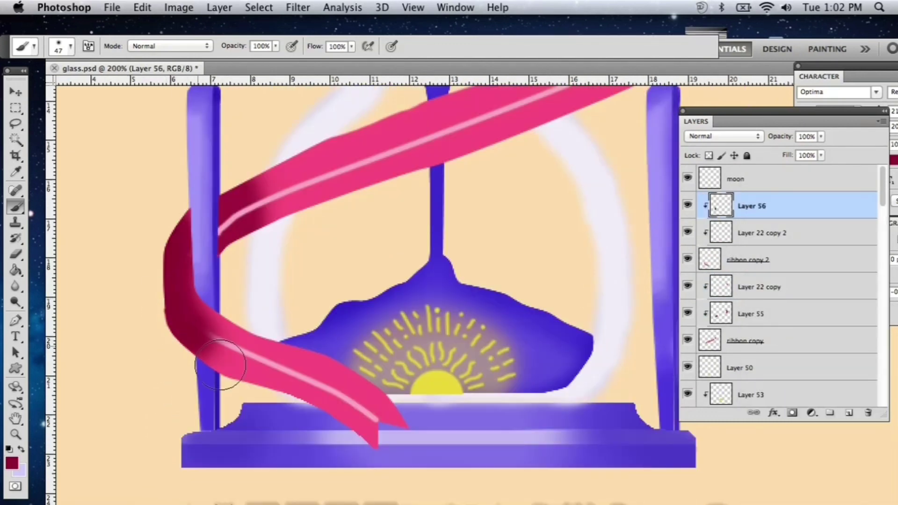
mouse_move(368, 373)
mouse_down()
mouse_move(378, 418)
mouse_move(345, 377)
mouse_move(396, 320)
mouse_up()
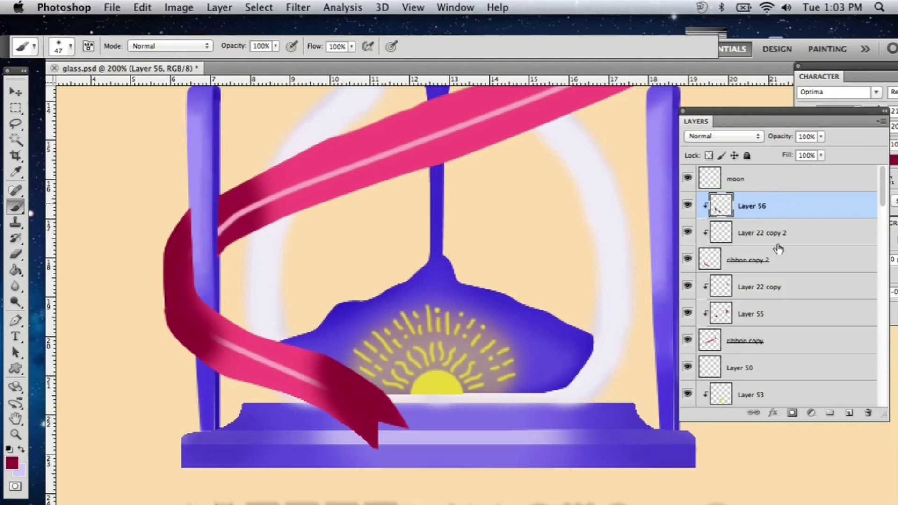
drag(778, 249, 777, 247)
Add a new clipped layer between the original ribbon layer and Layer 22.
scroll(300, 306, up, 20)
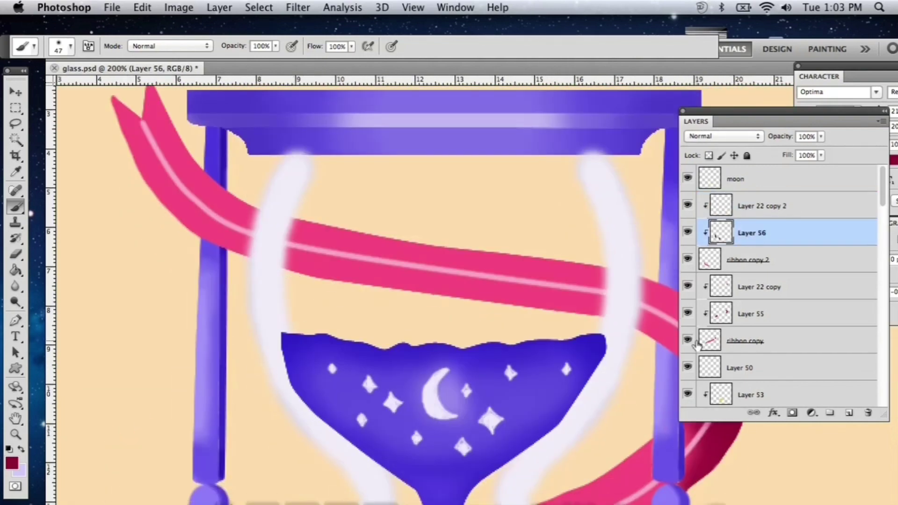
click(747, 345)
scroll(729, 327, down, 10)
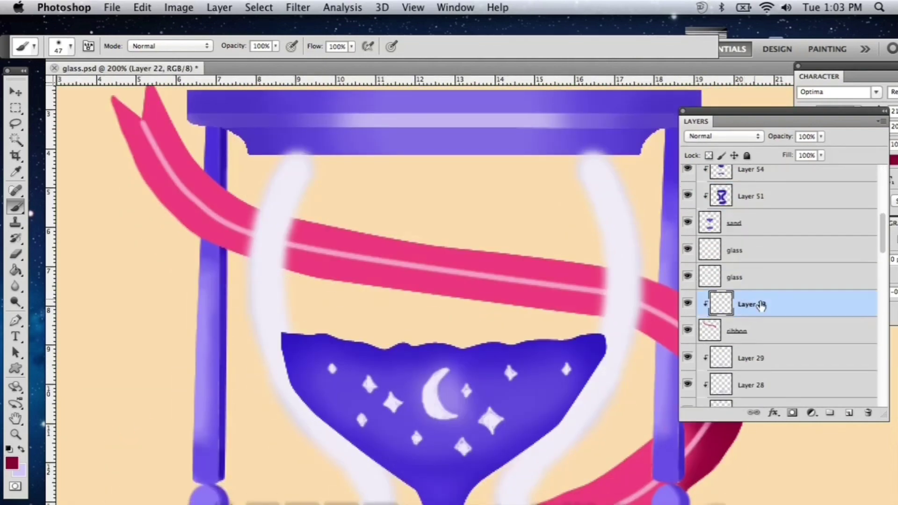
click(766, 331)
click(849, 412)
Brush dark crimson shading over the upper ribbon's forked tail and its section around the right post.
mouse_move(138, 123)
mouse_down()
mouse_move(150, 113)
mouse_move(173, 161)
mouse_up()
scroll(151, 92, up, 4)
drag(138, 234, 169, 290)
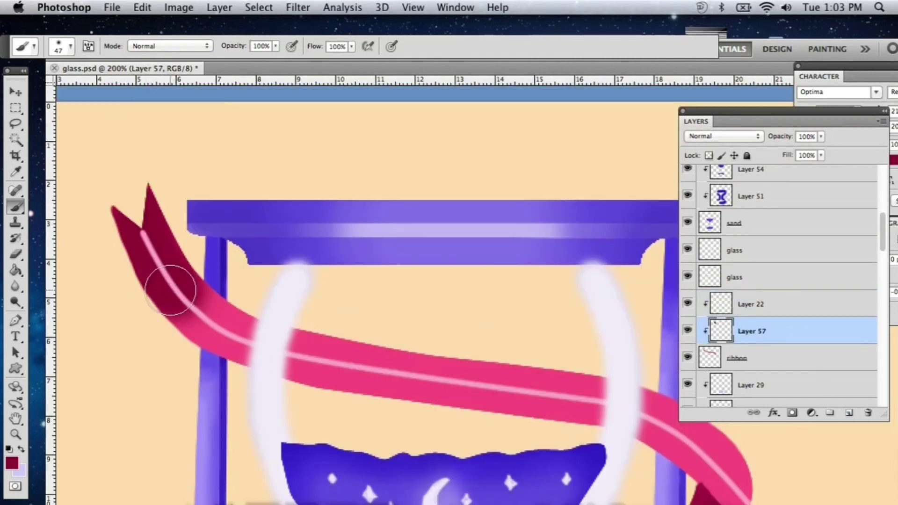
click(169, 291)
scroll(662, 360, down, 6)
scroll(662, 360, right, 8)
mouse_move(456, 261)
mouse_down()
mouse_move(371, 191)
mouse_move(367, 236)
mouse_up()
scroll(371, 194, left, 3)
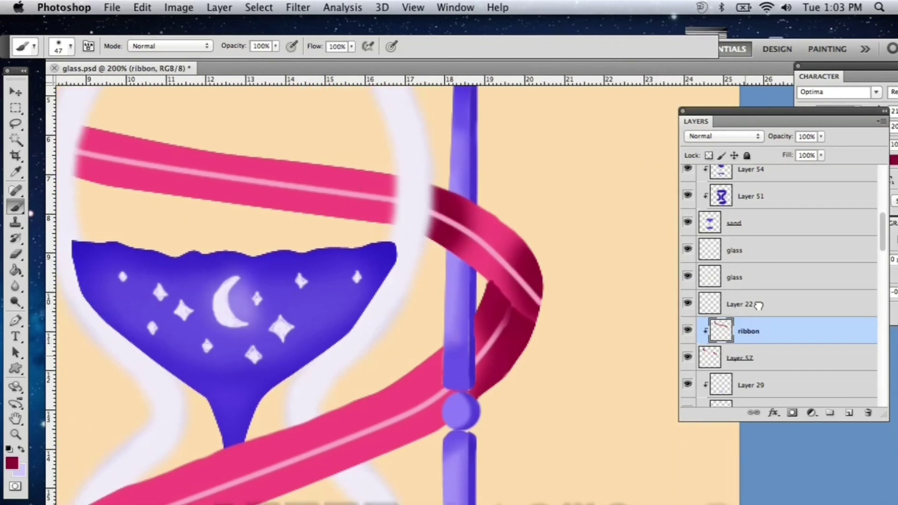
Undo the move of the ribbon layer above Layer 57 and select the ribbon layer.
key(super+z)
key(super+z)
click(752, 353)
Add a new clipped layer above Layer 57 and choose the medium crimson #c2365e as the brush colour.
scroll(528, 268, left, 5)
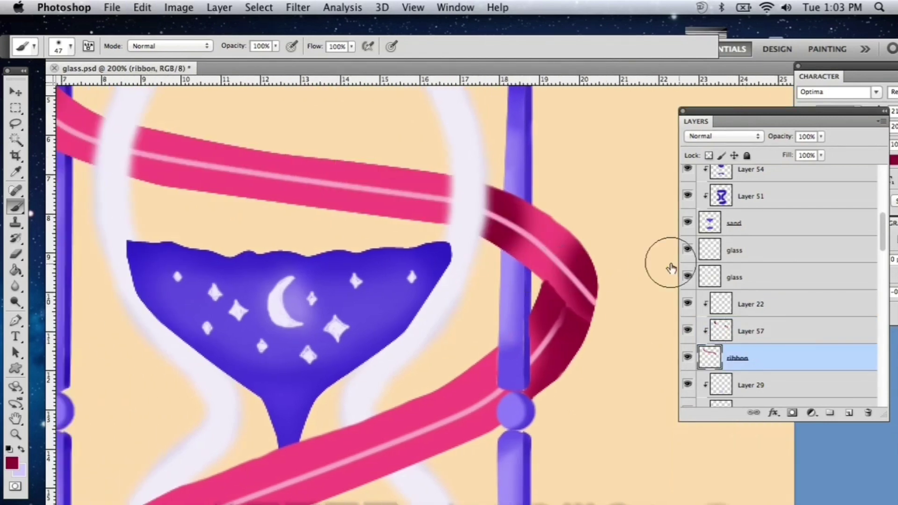
scroll(517, 212, up, 3)
click(769, 334)
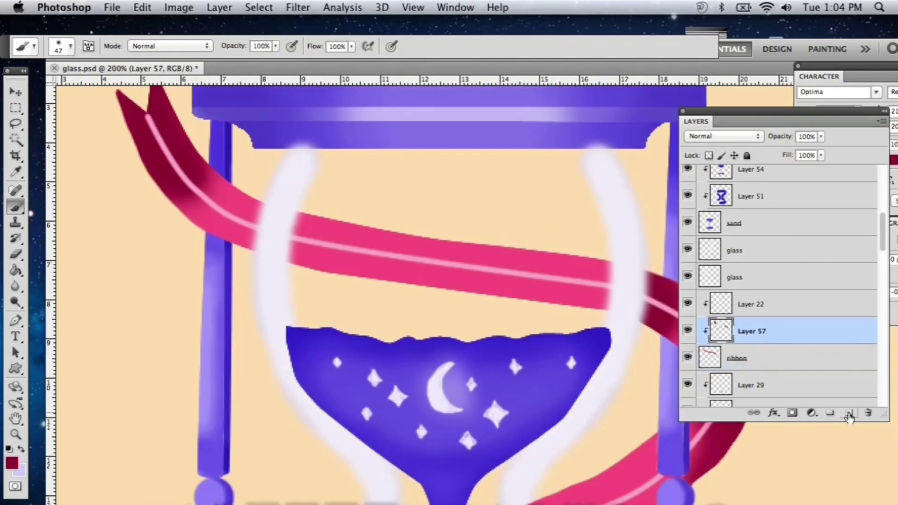
click(849, 413)
click(12, 462)
click(640, 280)
key(Return)
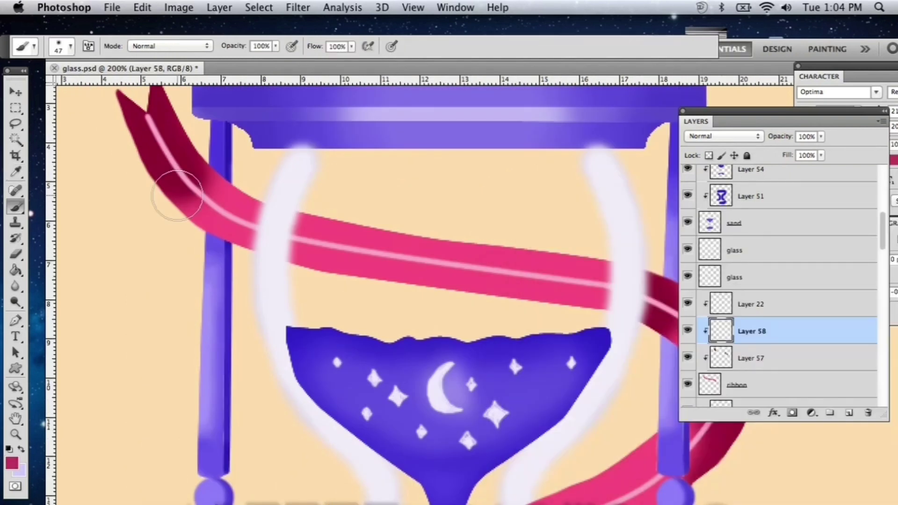
Blend the medium crimson beyond the upper ribbon's dark shadows near both posts and set Layer 58's opacity to 87%.
mouse_move(177, 195)
mouse_down()
mouse_move(216, 184)
mouse_move(267, 236)
mouse_up()
click(820, 136)
mouse_move(825, 151)
mouse_down()
mouse_move(801, 158)
mouse_move(816, 154)
mouse_up()
scroll(637, 257, right, 3)
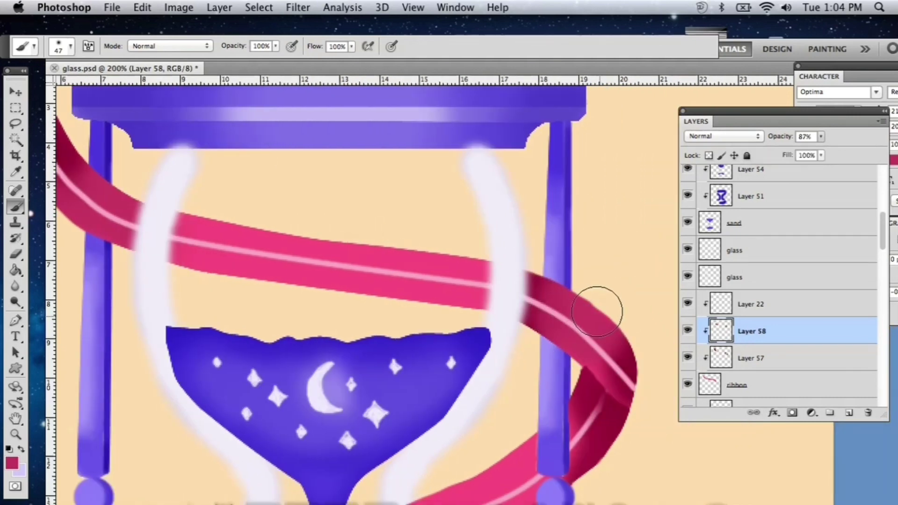
Add a clipped layer above Layer 55 and brush the medium crimson over the diagonal ribbon beside the right post.
scroll(584, 294, down, 4)
scroll(585, 294, left, 2)
scroll(746, 274, up, 5)
click(750, 220)
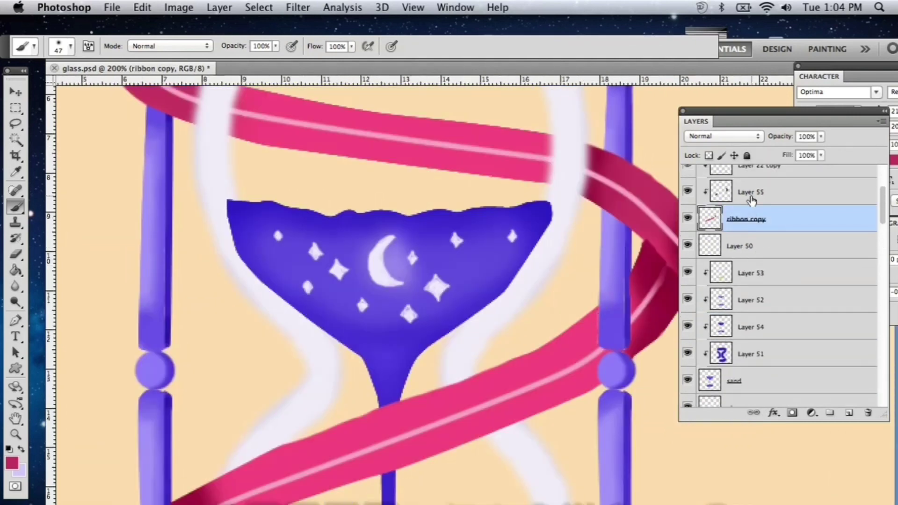
click(751, 198)
click(849, 413)
drag(590, 331, 575, 385)
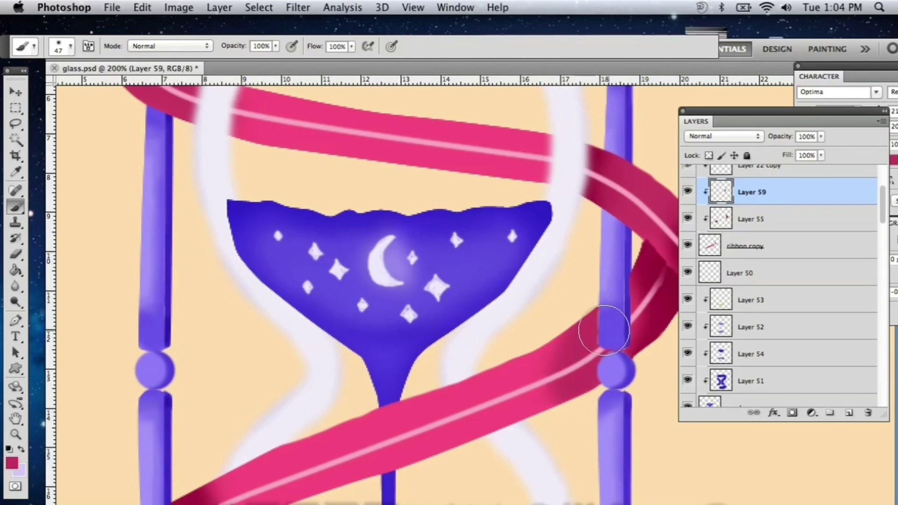
Set Layer 56's opacity to 87%.
scroll(719, 346, down, 6)
click(758, 370)
scroll(757, 371, down, 2)
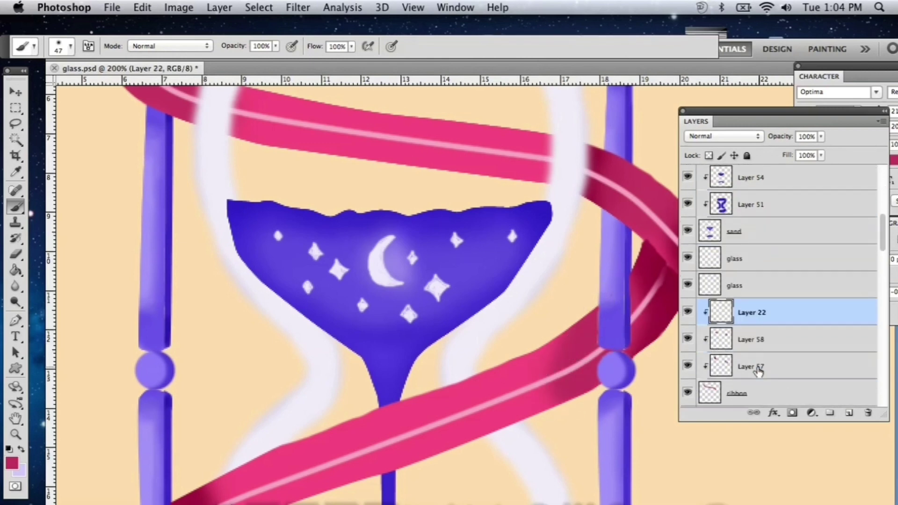
scroll(756, 347, up, 5)
click(756, 234)
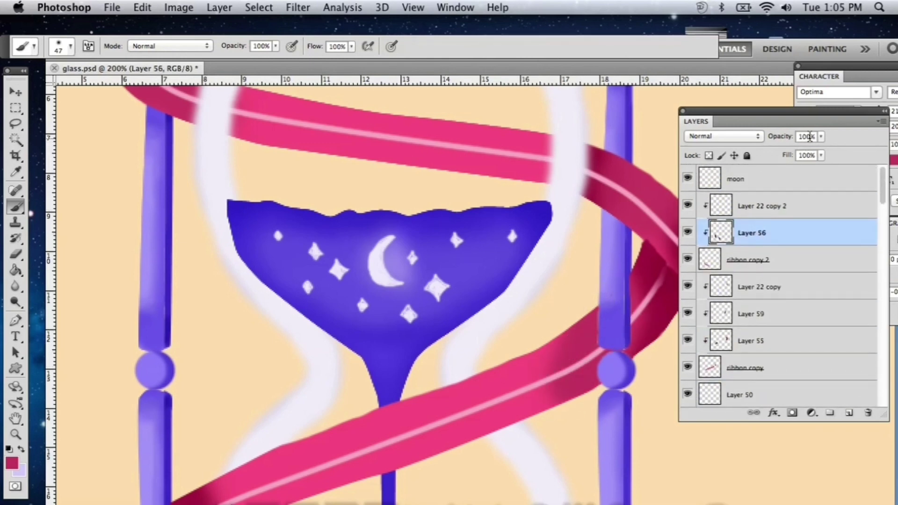
double_click(809, 136)
text(87)
key(Return)
Brush the medium crimson on Layer 59 next to the diagonal ribbon's dark shadow near the left post.
scroll(269, 103, down, 5)
scroll(268, 102, left, 3)
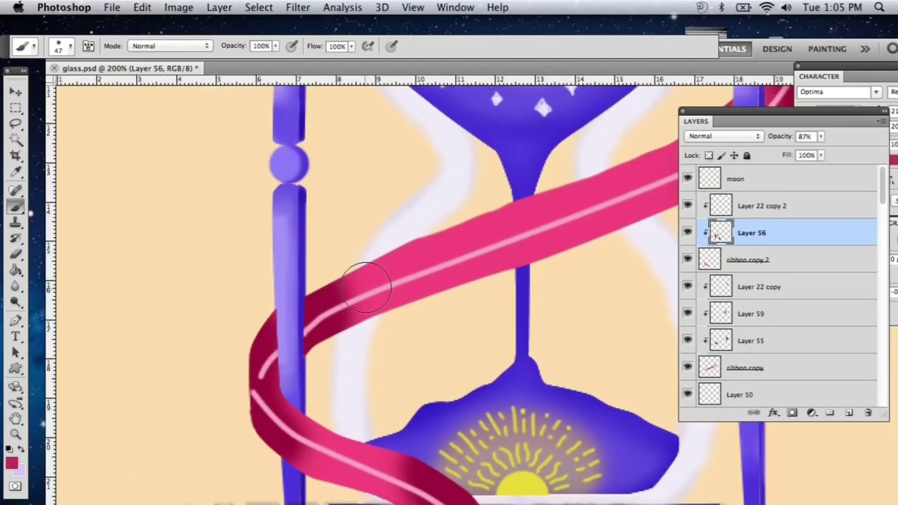
scroll(366, 287, down, 5)
click(687, 233)
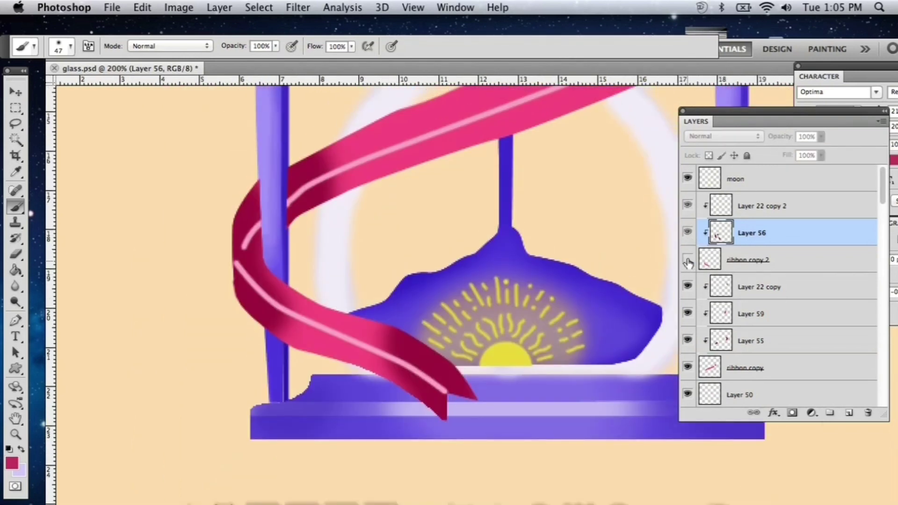
click(687, 367)
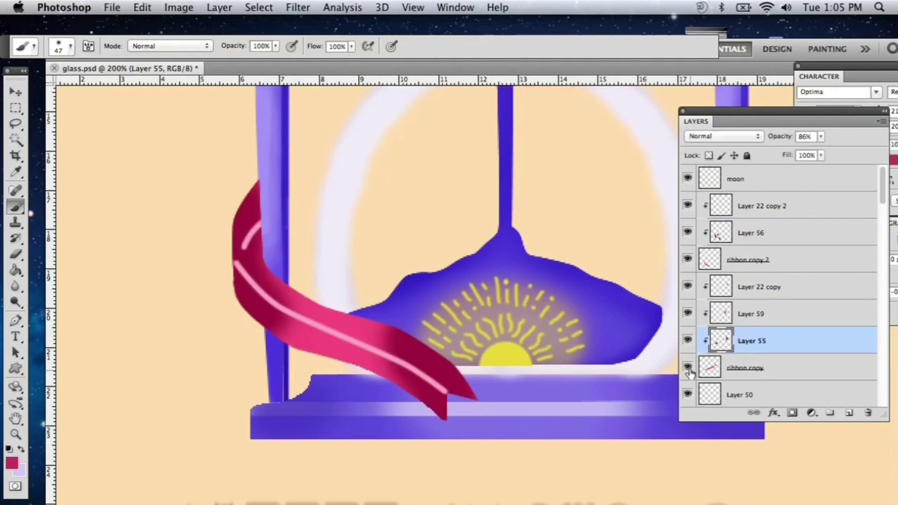
click(688, 367)
click(747, 315)
mouse_move(357, 150)
mouse_down()
mouse_move(357, 172)
mouse_move(370, 135)
mouse_move(356, 148)
mouse_up()
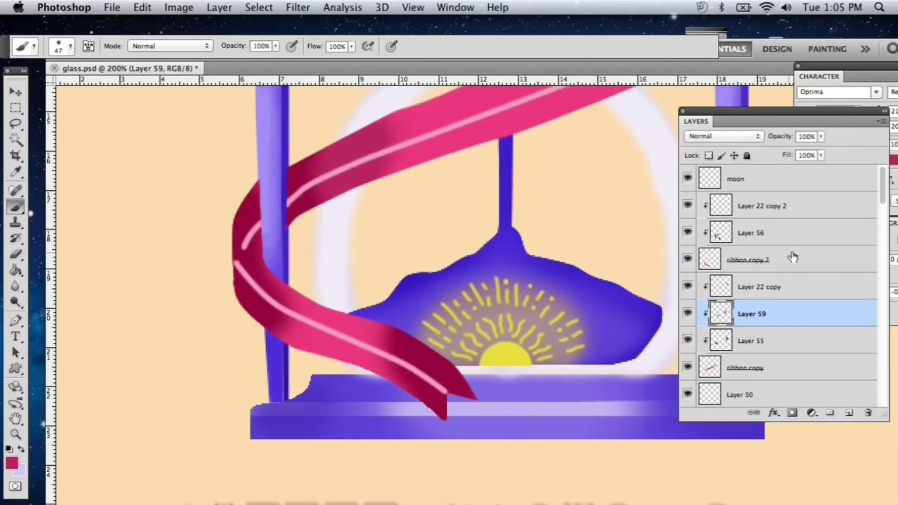
Shade the lower ribbon's middle in medium crimson on a new layer above Layer 56 and set its opacity to 87%.
click(850, 418)
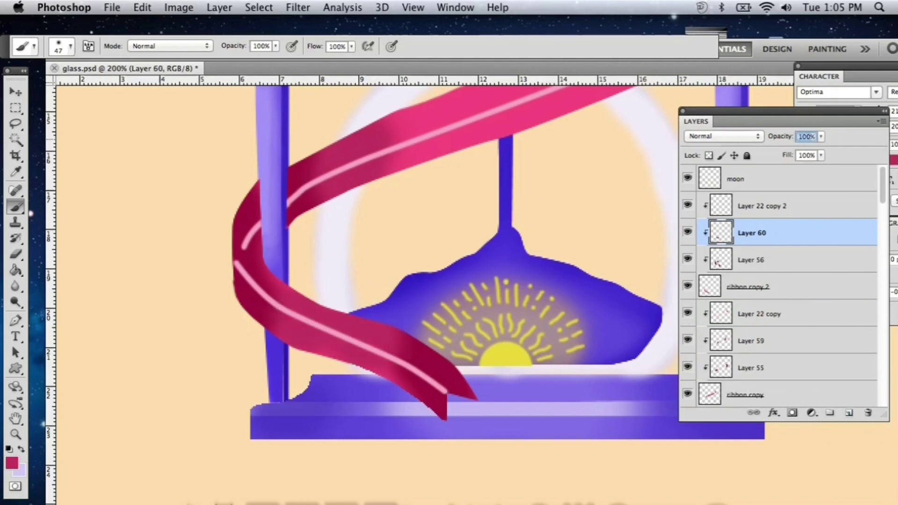
text(87)
key(Return)
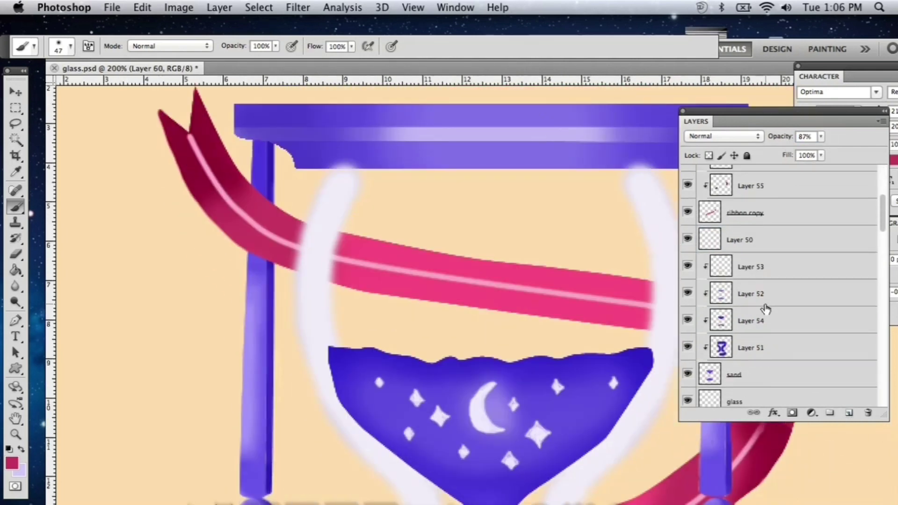
Add a new clipped layer above Layer 58 for the upper ribbon.
scroll(765, 309, down, 3)
click(757, 363)
scroll(758, 363, down, 2)
click(762, 365)
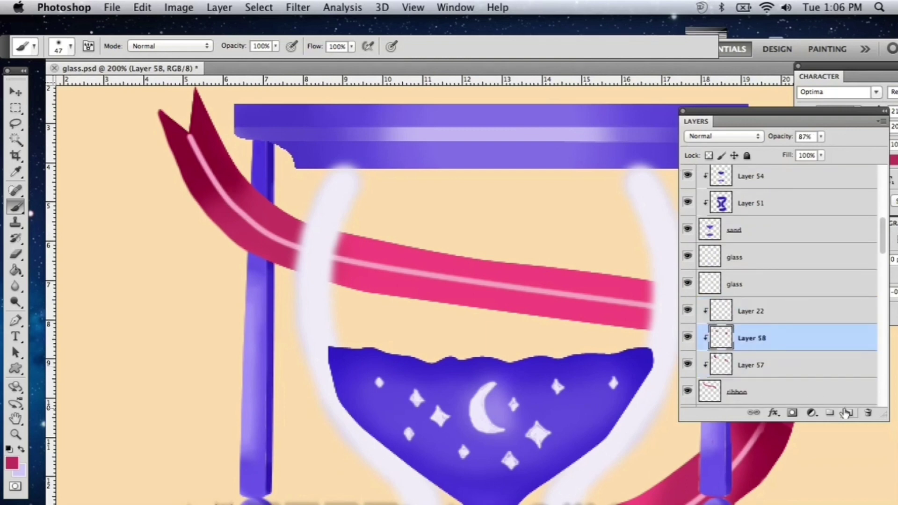
click(845, 414)
scroll(489, 275, right, 4)
scroll(373, 260, left, 1)
Brush a deeper crimson over the upper ribbon near the left post and set Layer 61's opacity to 42%.
click(10, 463)
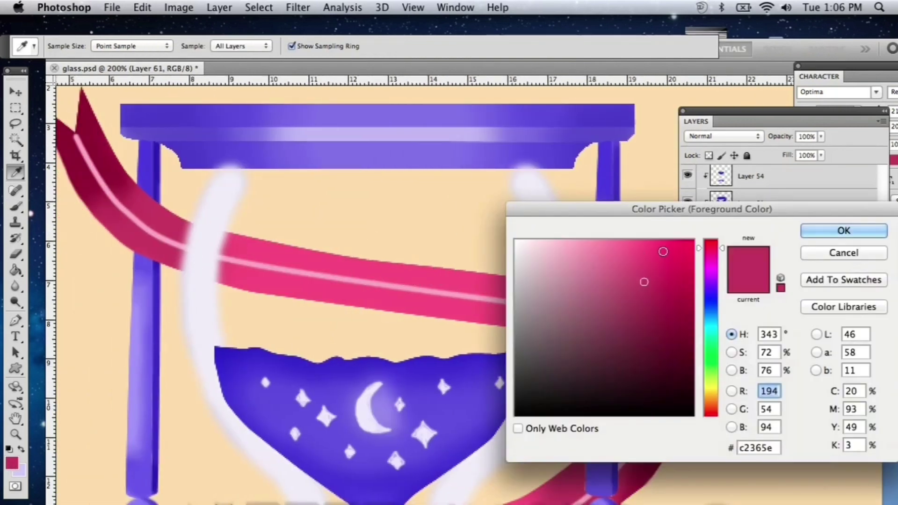
click(646, 283)
key(Return)
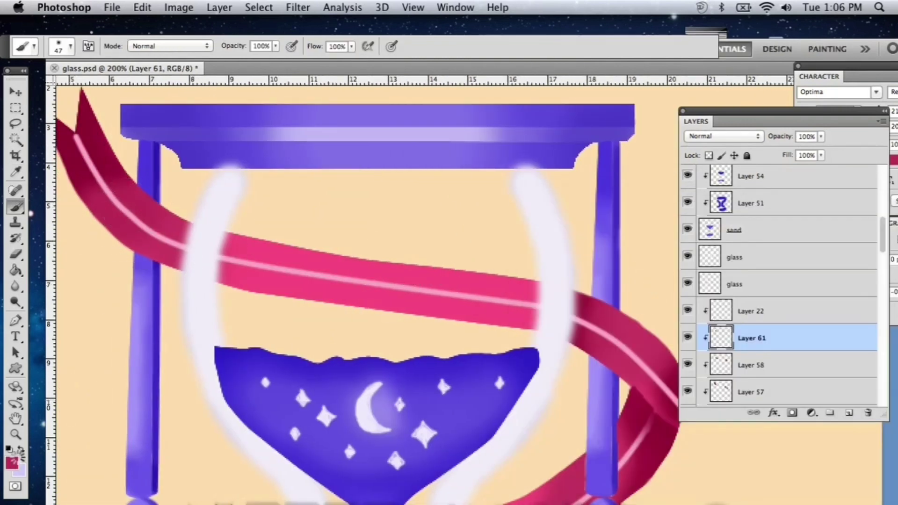
click(12, 462)
key(Return)
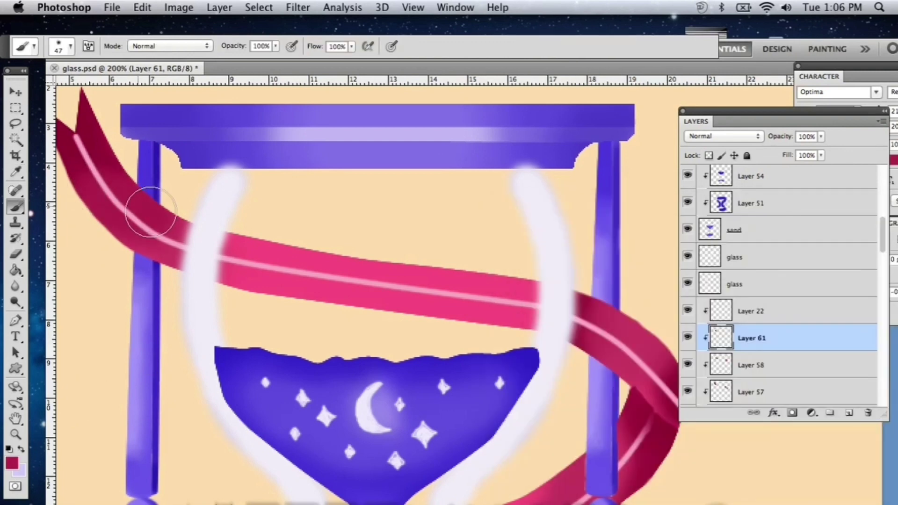
drag(820, 136, 782, 156)
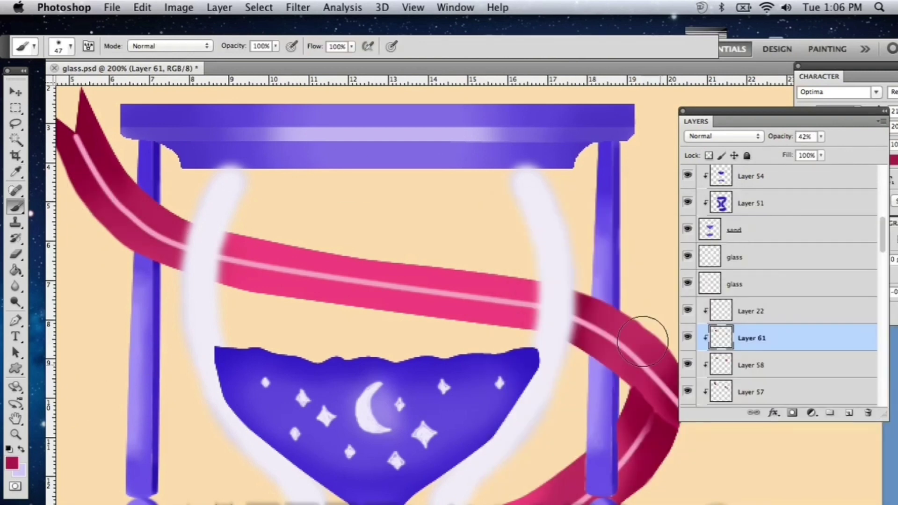
Shade the diagonal ribbon beside the right post in crimson on a new clipped layer above Layer 59 at 42% opacity.
scroll(527, 196, down, 8)
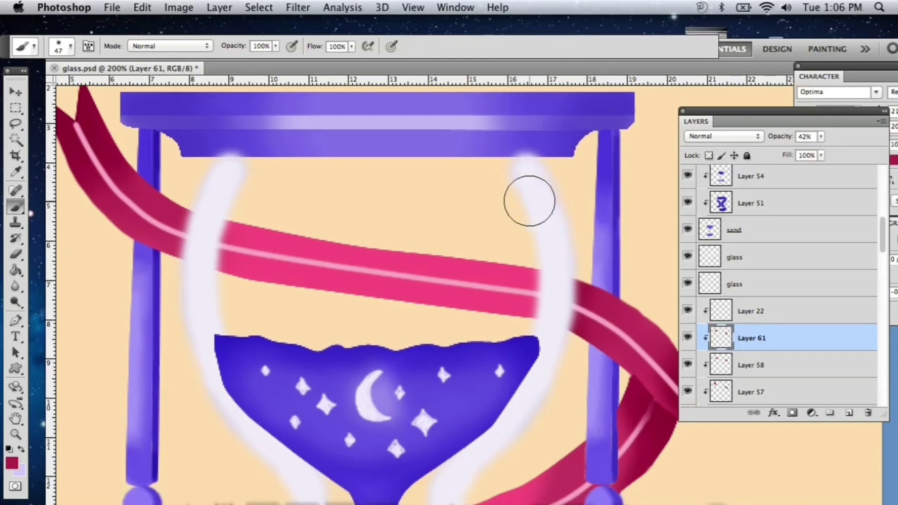
scroll(527, 197, right, 3)
scroll(744, 208, up, 2)
scroll(744, 208, up, 3)
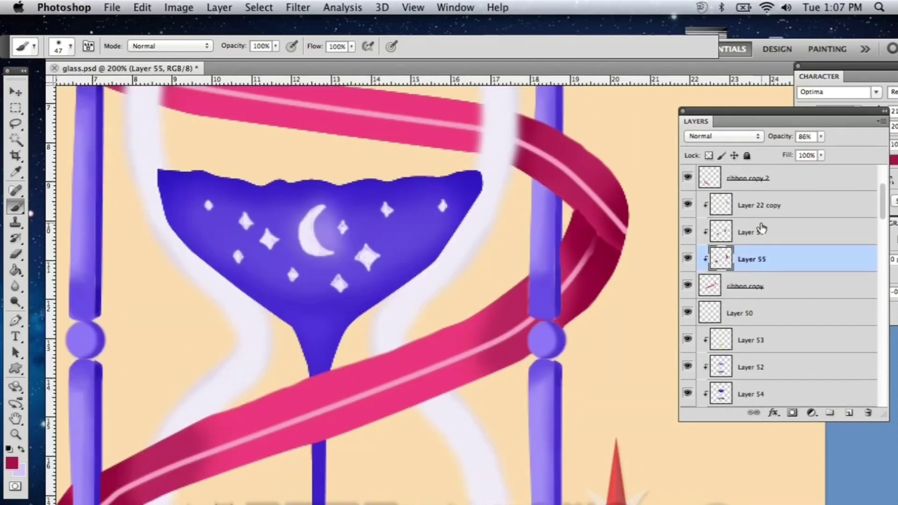
click(762, 230)
key(super+alt+shift+n)
drag(531, 287, 506, 326)
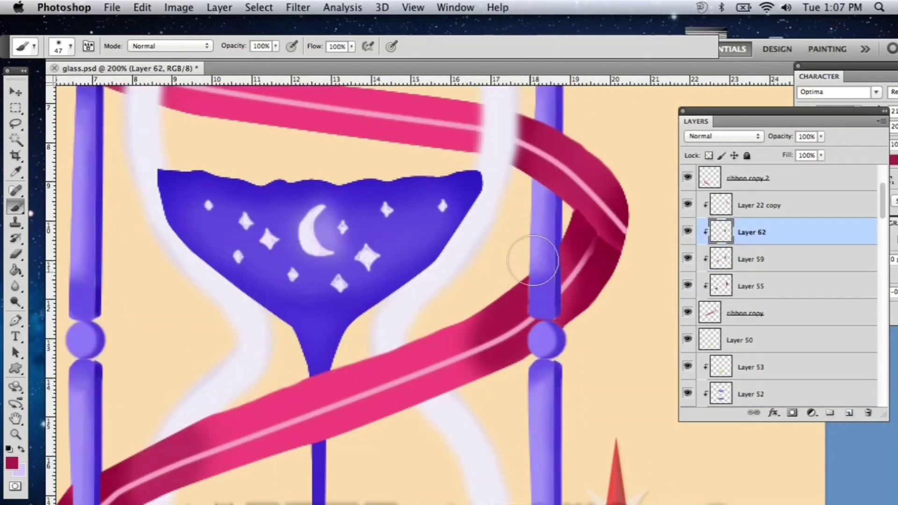
click(813, 139)
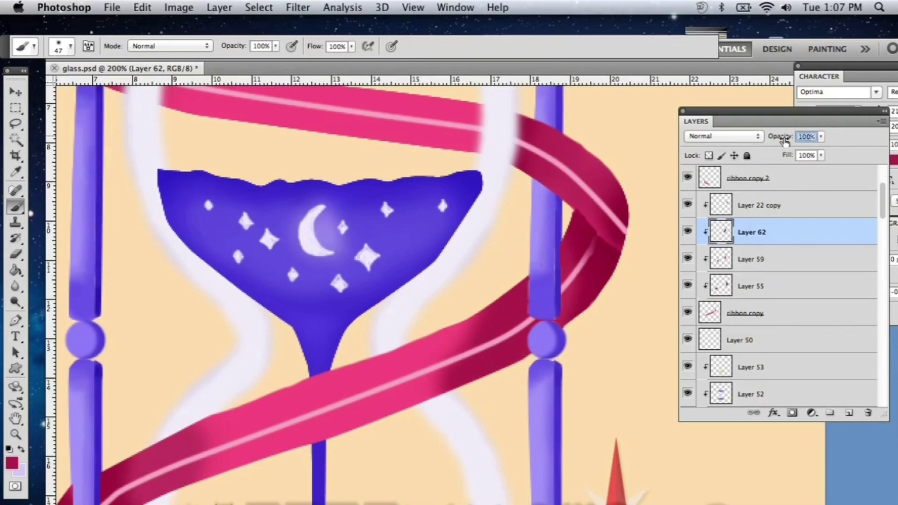
text(42)
key(Return)
Shade the lower ribbon near the left post in crimson on a new clipped layer above Layer 56 at 42% opacity.
scroll(400, 159, down, 6)
scroll(400, 159, left, 6)
scroll(400, 159, up, 1)
scroll(400, 159, right, 2)
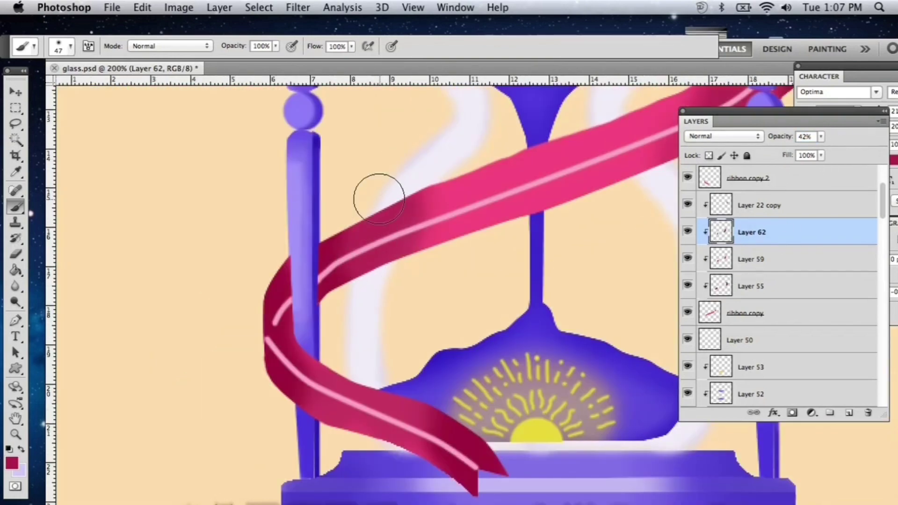
scroll(378, 199, down, 1)
scroll(790, 257, up, 2)
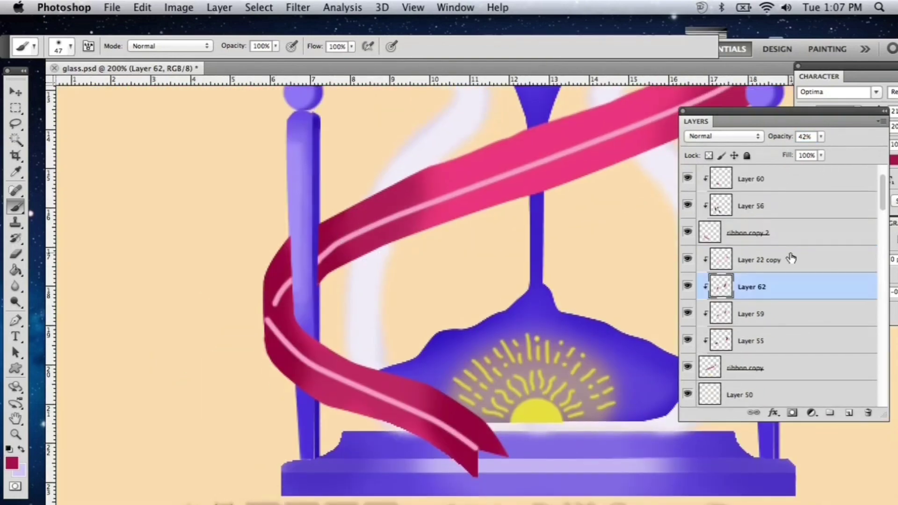
click(848, 414)
scroll(708, 299, down, 2)
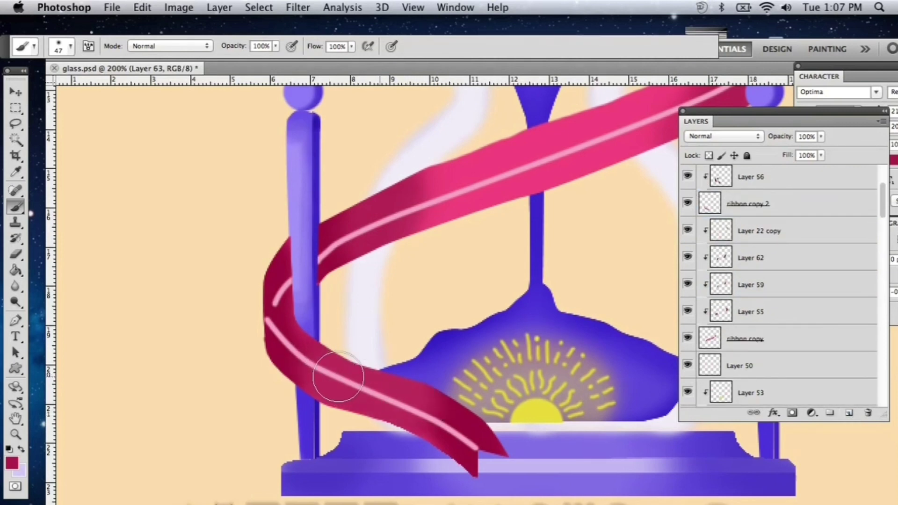
text(42)
key(Return)
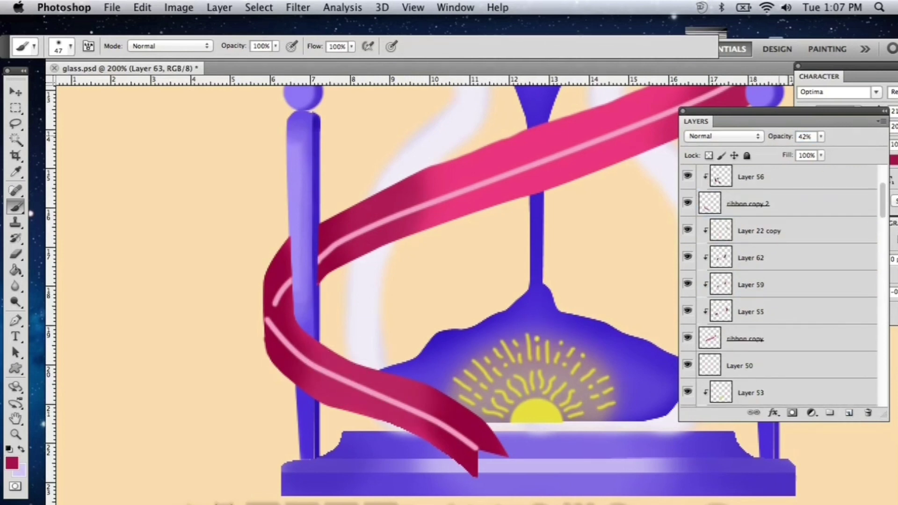
click(764, 201)
scroll(765, 200, up, 2)
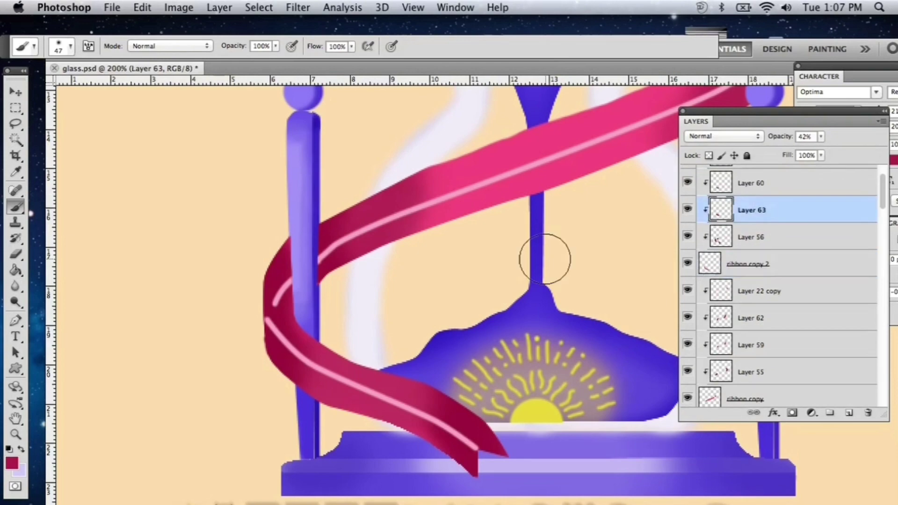
Set the foreground colour to light pink f5bbcc.
key(super+minus)
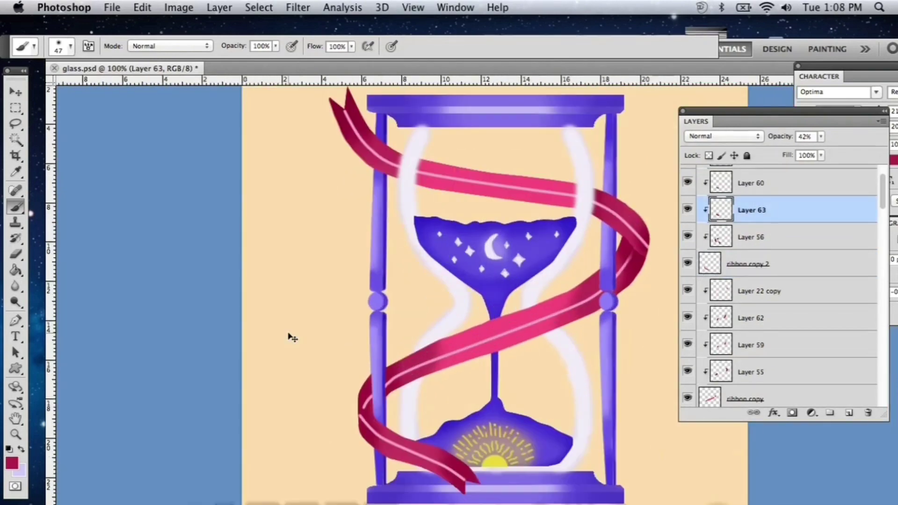
click(12, 463)
click(559, 246)
click(842, 229)
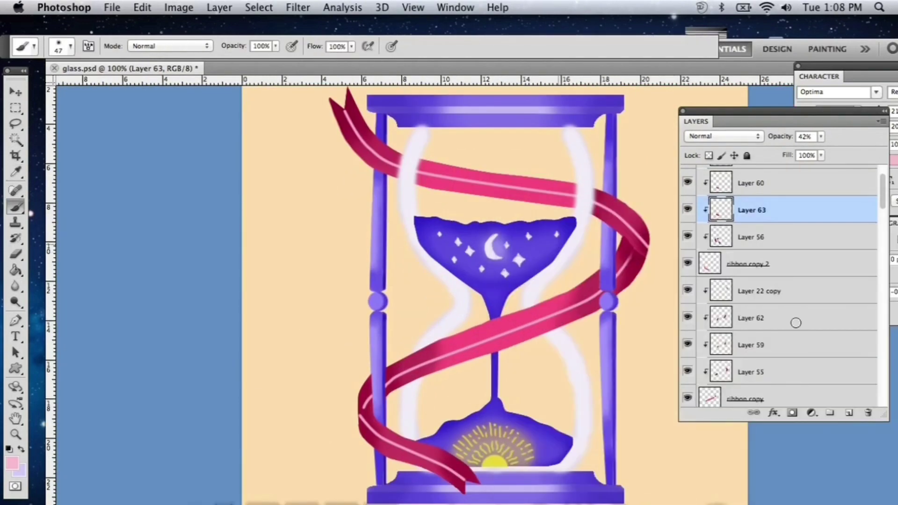
Identify the upper ribbon's layer by toggling its visibility and add a new clipped layer above Layer 22.
scroll(784, 324, down, 3)
scroll(784, 325, down, 4)
click(688, 391)
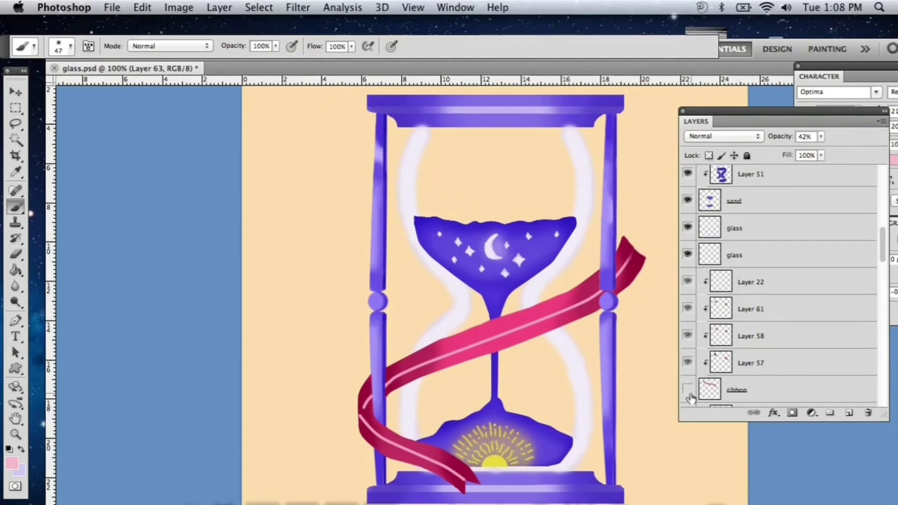
click(688, 391)
click(769, 282)
click(852, 415)
right_click(760, 283)
click(675, 333)
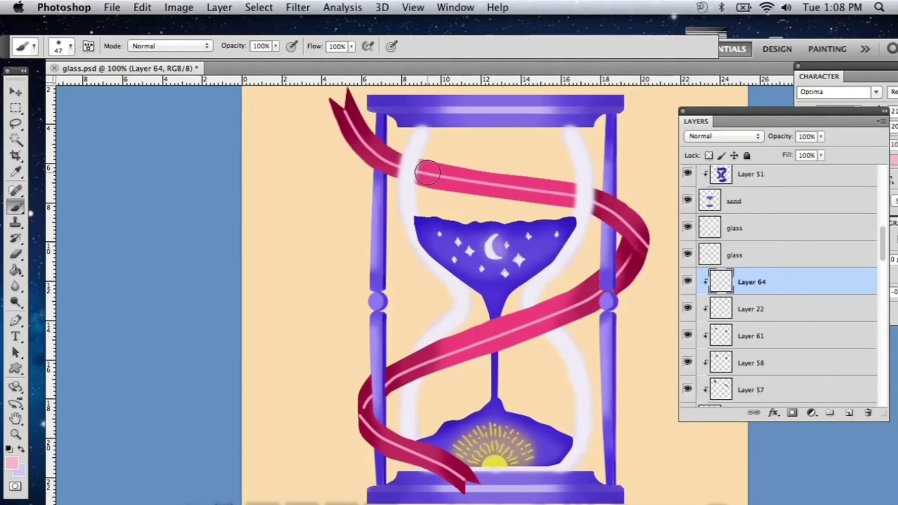
Brush light pink over the upper ribbon between the glass walls and lower the new layer's opacity to 13%.
mouse_move(423, 171)
mouse_down()
mouse_move(537, 190)
mouse_move(436, 174)
mouse_up()
click(821, 136)
drag(826, 150, 759, 150)
Highlight the diagonal ribbon's middle in light pink on a new clipped layer above Layer 22 copy at 12% opacity.
scroll(791, 244, up, 6)
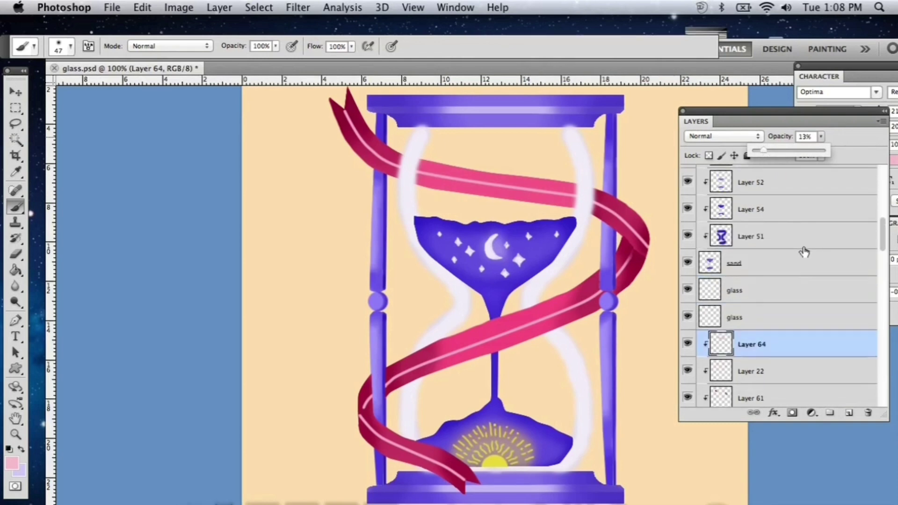
click(769, 255)
click(842, 409)
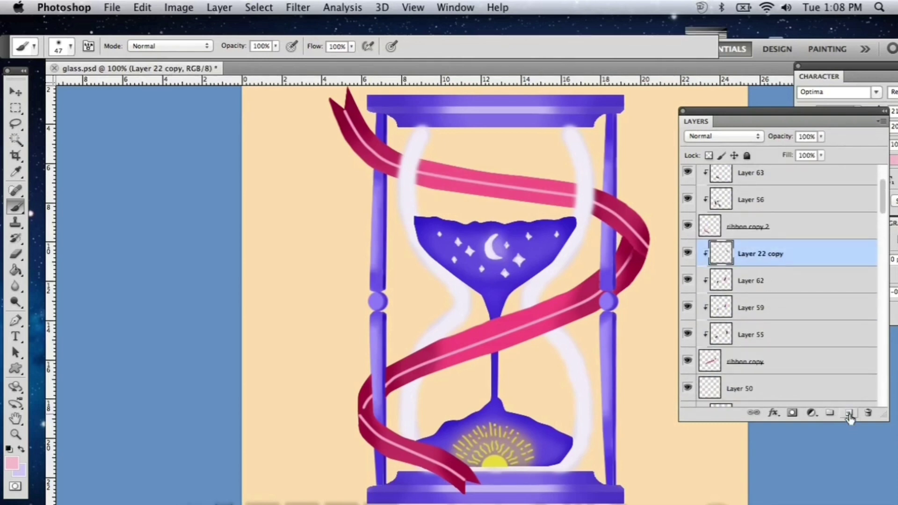
right_click(739, 260)
click(828, 335)
mouse_move(433, 354)
mouse_down()
mouse_move(581, 308)
mouse_move(530, 315)
mouse_move(442, 364)
mouse_move(547, 322)
mouse_up()
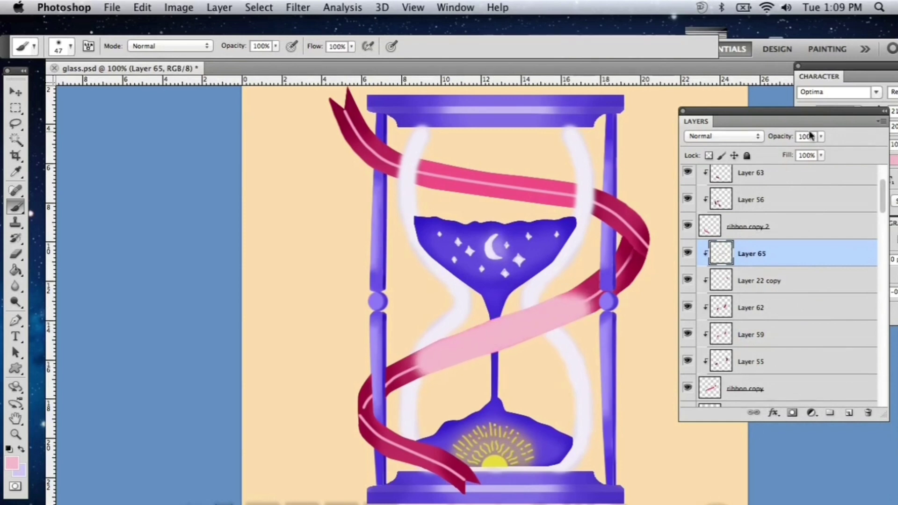
key(Return)
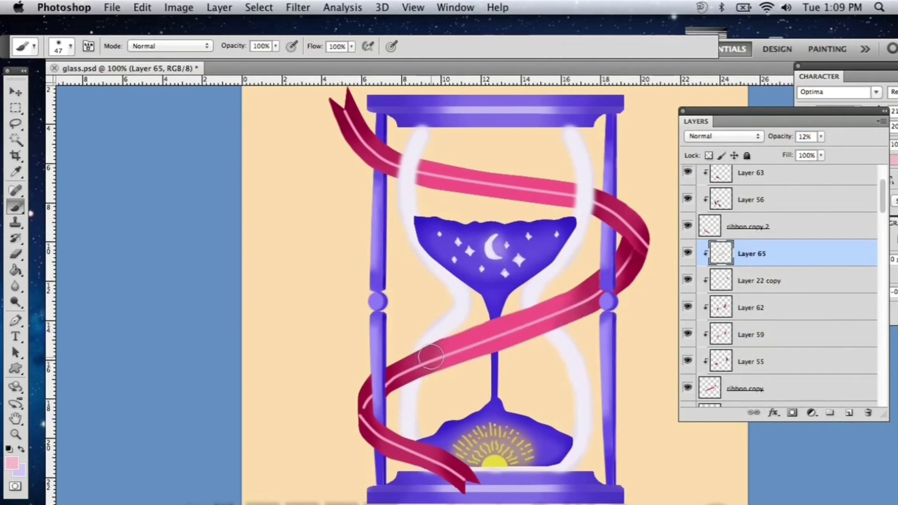
Move the two glass layers, the sand layer and its clipped layers above the ribbon layers, directly below the moon layer.
key(super+plus)
scroll(377, 400, right, 3)
scroll(759, 263, down, 4)
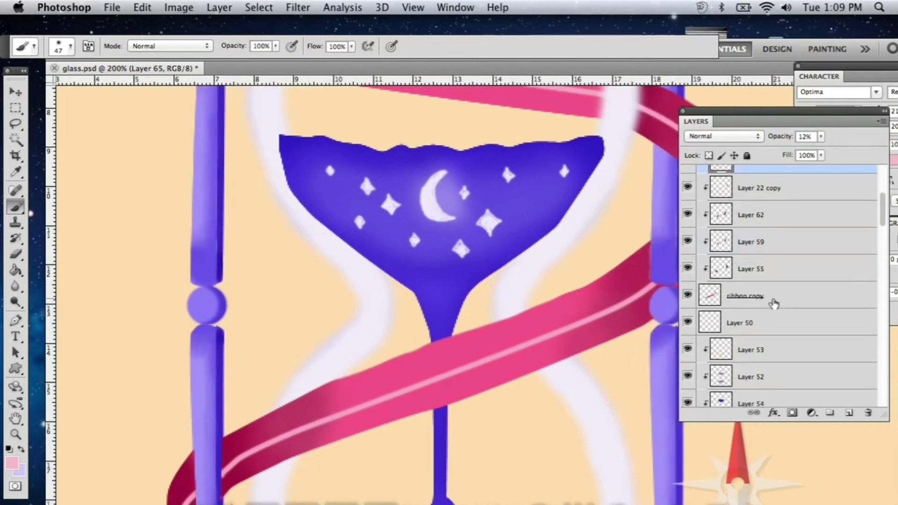
scroll(774, 304, down, 5)
click(755, 384)
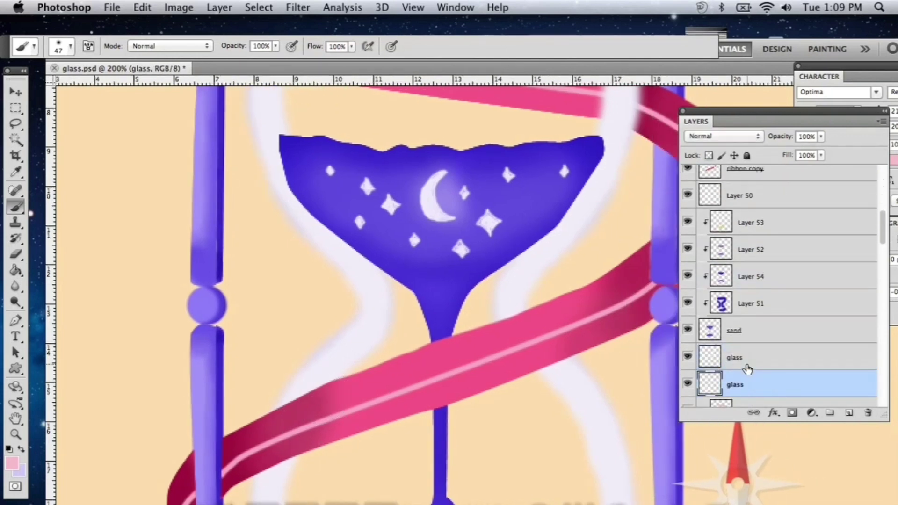
shift+click(746, 228)
drag(747, 229, 788, 192)
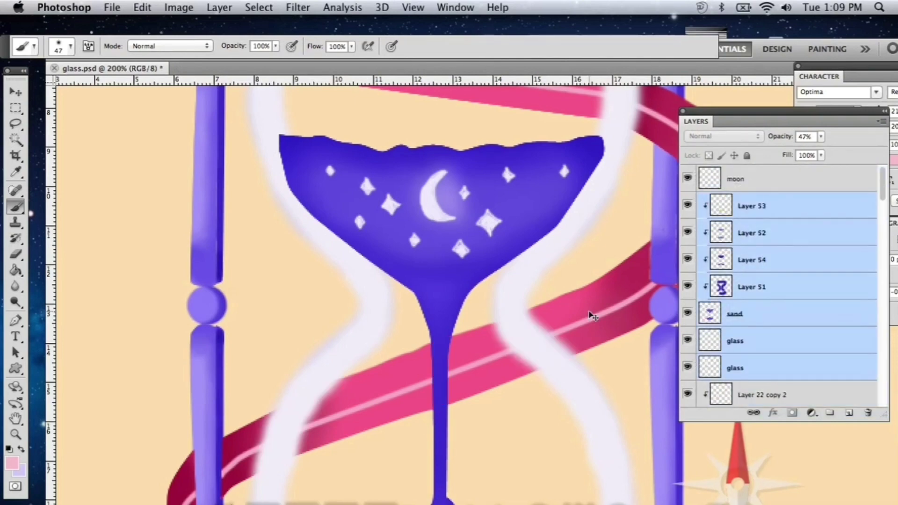
key(super+minus)
key(super+plus)
click(760, 369)
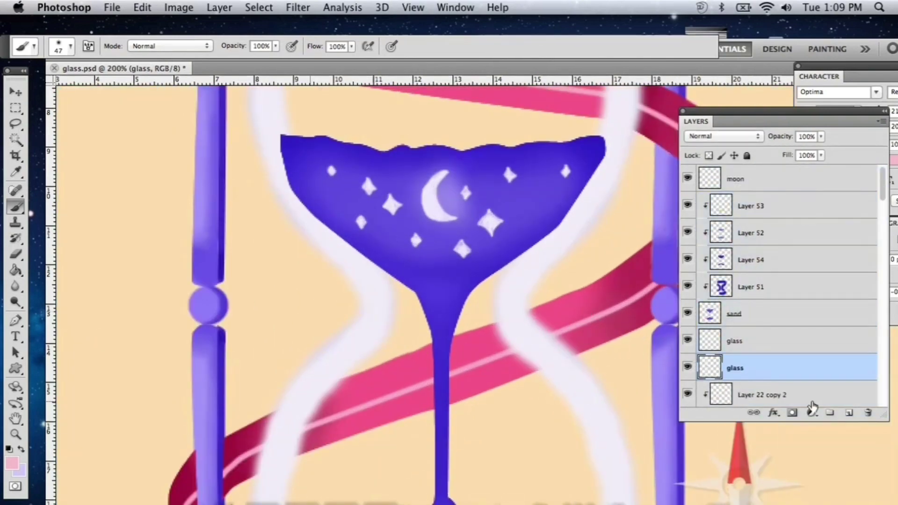
click(849, 412)
right_click(760, 368)
click(796, 368)
key(super+z)
Merge the two glass layers and add a new layer above the merged glass.
right_click(769, 344)
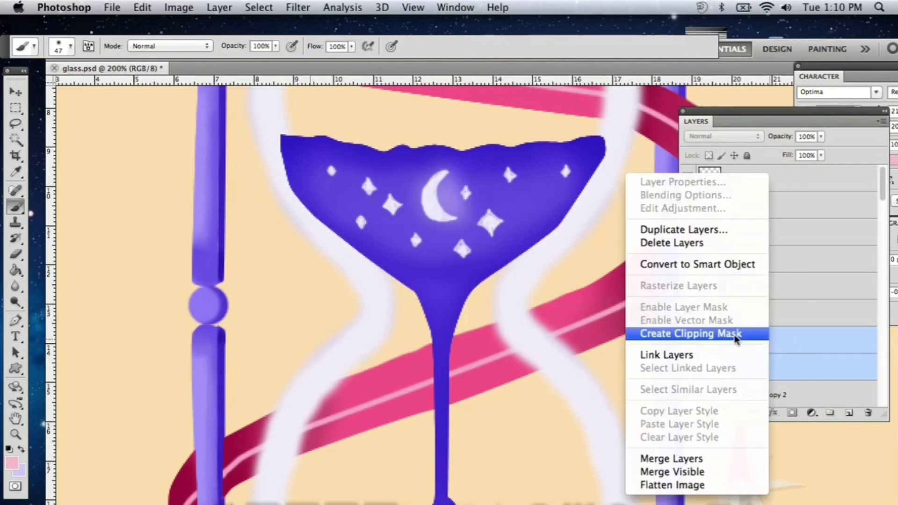
click(738, 459)
click(848, 413)
Choose a 3 px brush with 100% hardness and try a thin pink line inside the upper glass's right wall.
scroll(443, 360, up, 6)
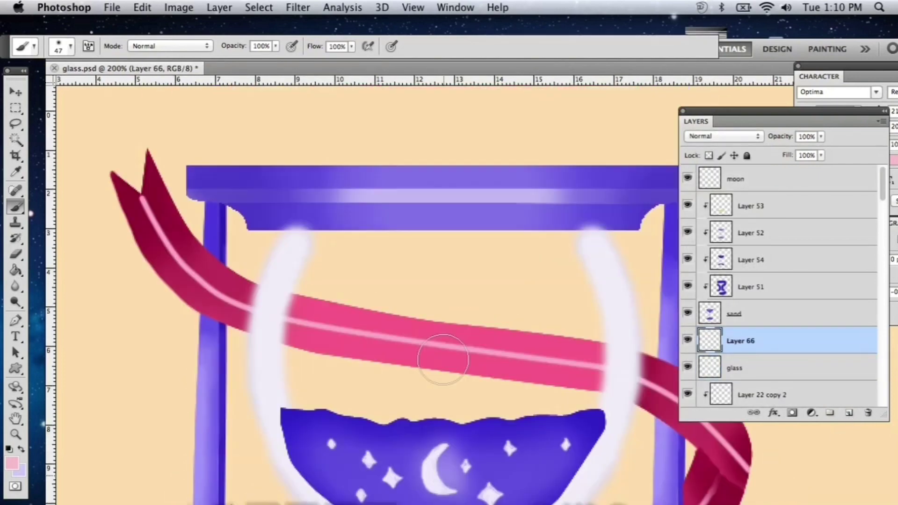
scroll(444, 359, down, 3)
key(super+minus)
key(super+plus)
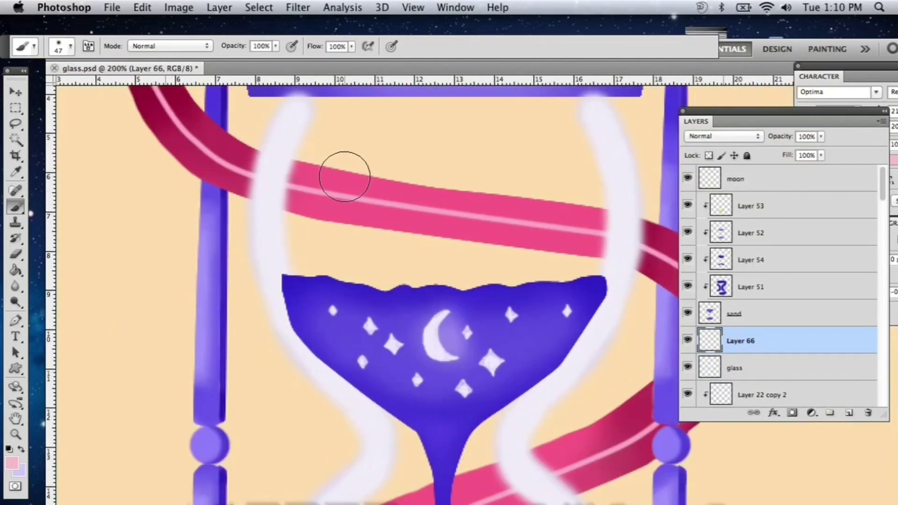
click(70, 46)
click(75, 138)
drag(184, 170, 185, 140)
click(74, 139)
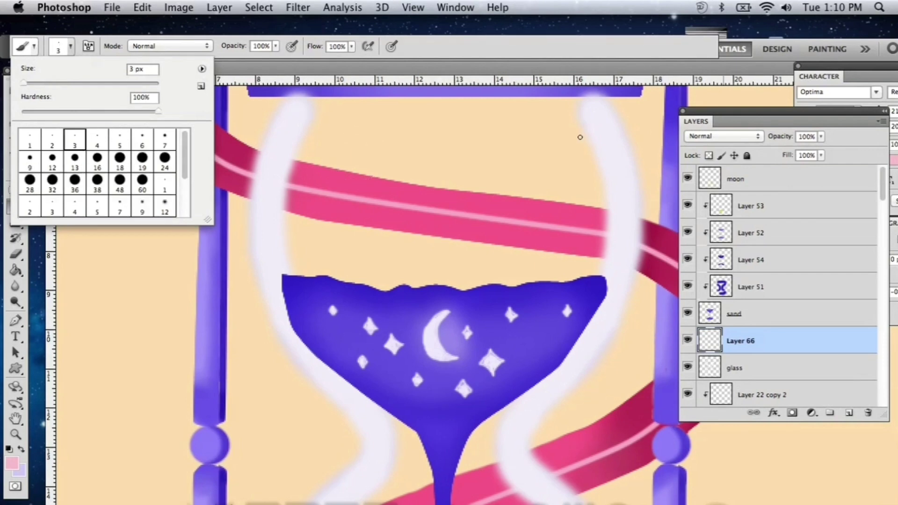
key(Return)
drag(581, 137, 588, 215)
Change the foreground colour to near-white and brush thin curved highlights along the inner edges of both glass bulbs.
click(13, 463)
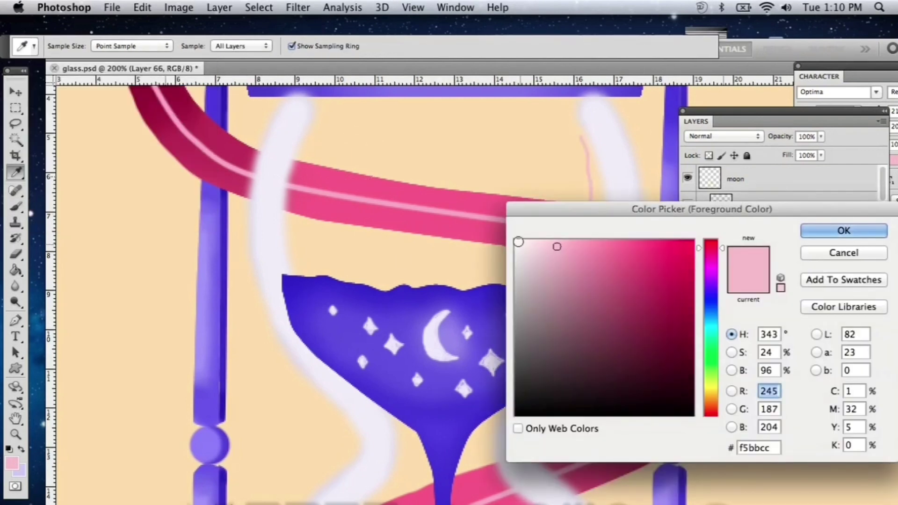
click(518, 241)
click(841, 228)
drag(576, 135, 589, 215)
key(e)
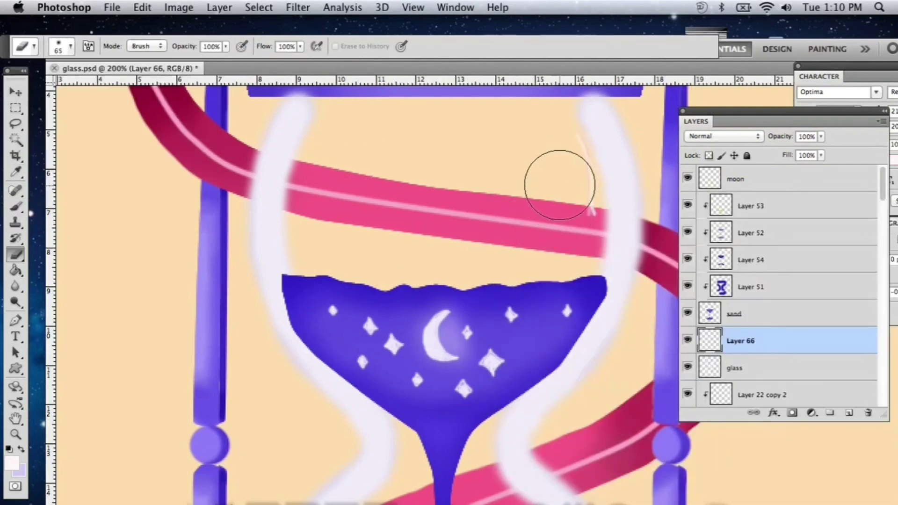
key(b)
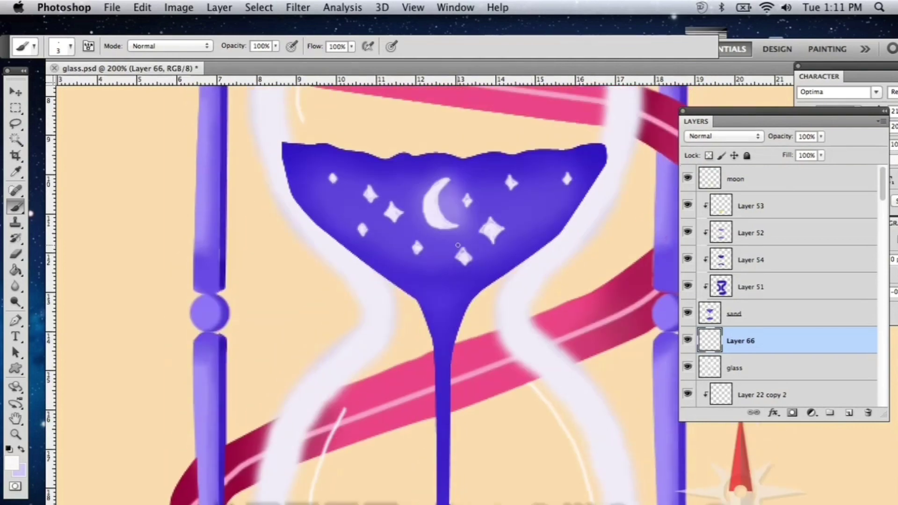
scroll(374, 290, up, 5)
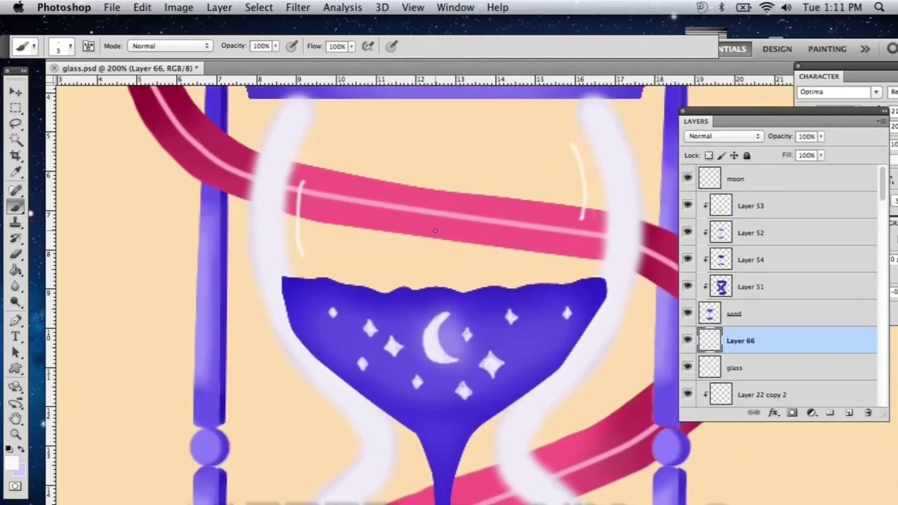
Change the foreground colour to a pale pink.
scroll(374, 290, up, 2)
click(7, 465)
click(537, 241)
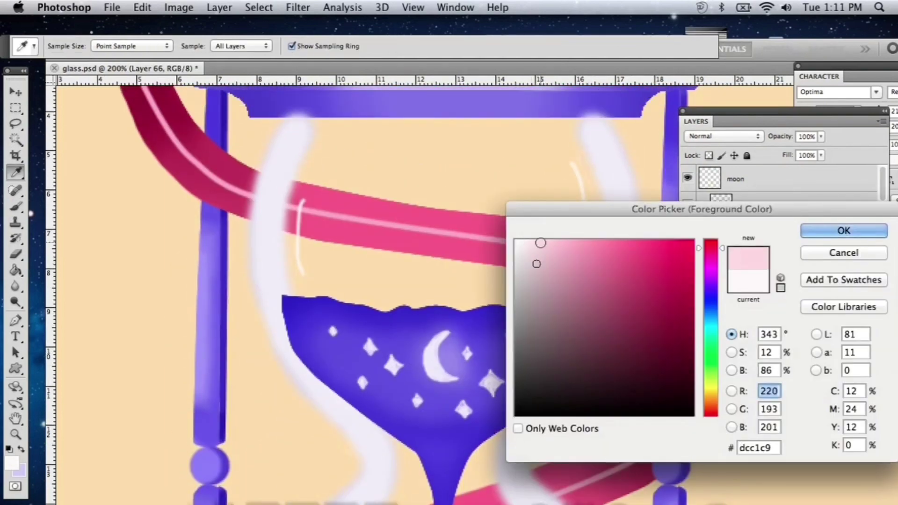
key(Return)
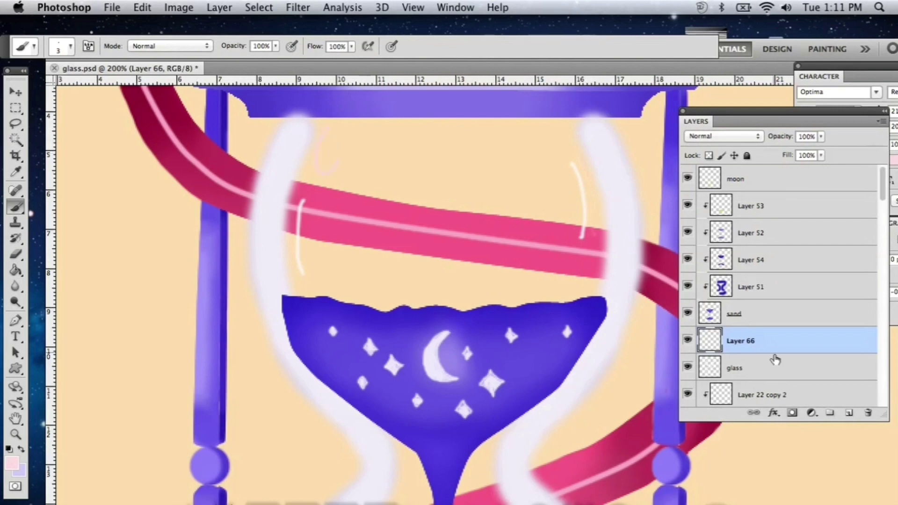
Dab pale pink beside the upper glass's left wall on a new layer above Layer 66 using a hard 24 px brush.
click(71, 46)
click(119, 183)
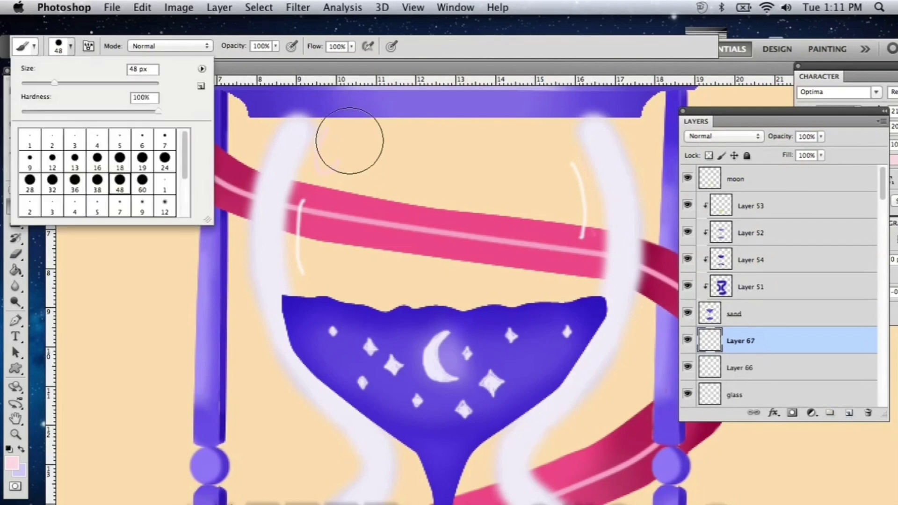
click(165, 159)
click(325, 158)
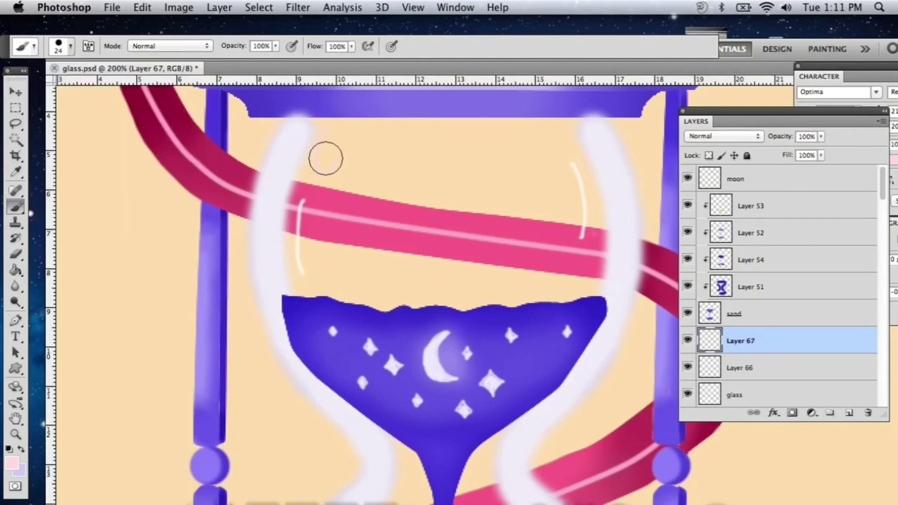
key(e)
key(super+minus)
key(super+minus)
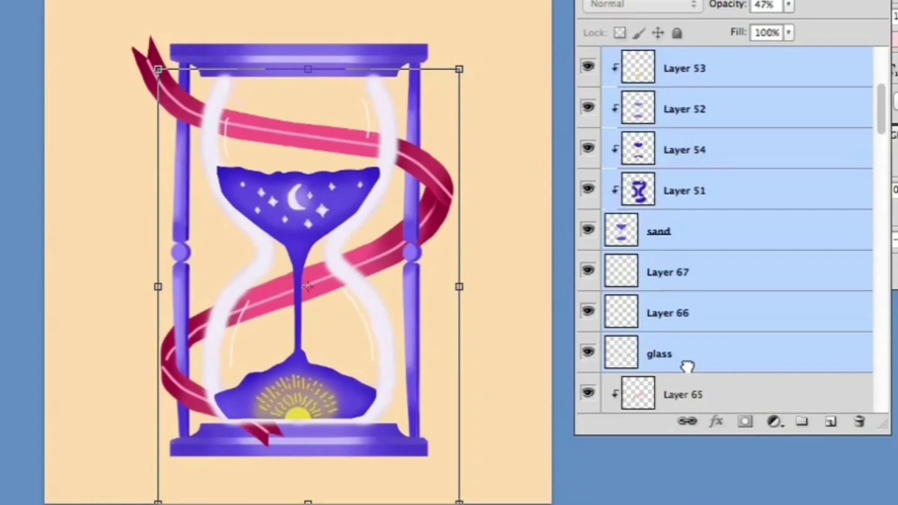
click(477, 403)
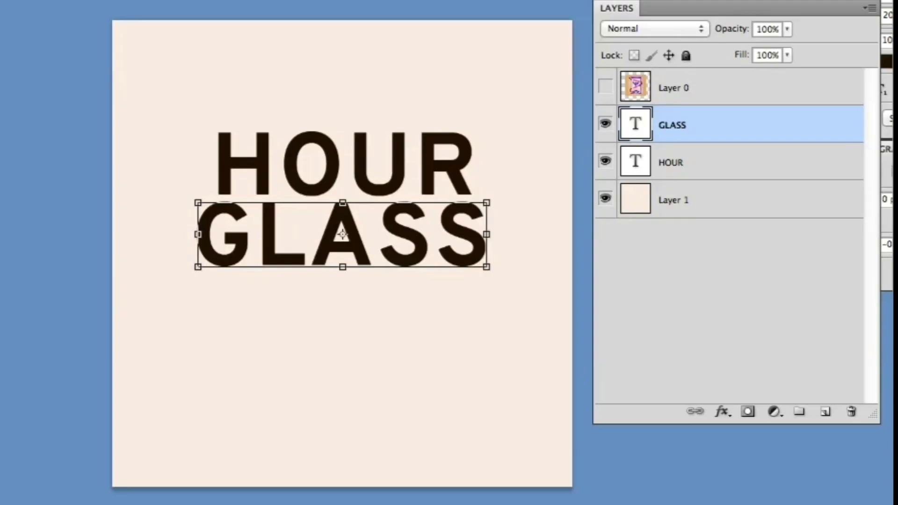
Rasterize the HOUR and GLASS type layers together and merge them into one layer.
shift+click(700, 166)
right_click(697, 156)
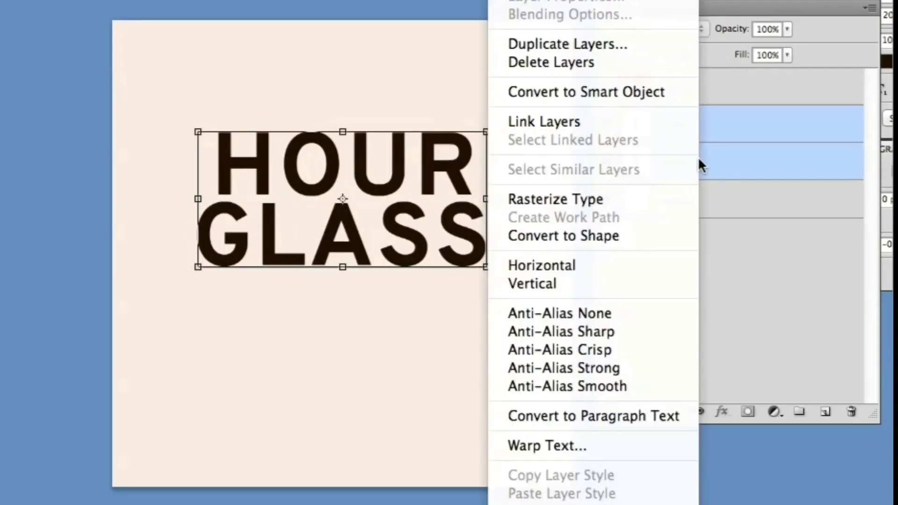
click(632, 200)
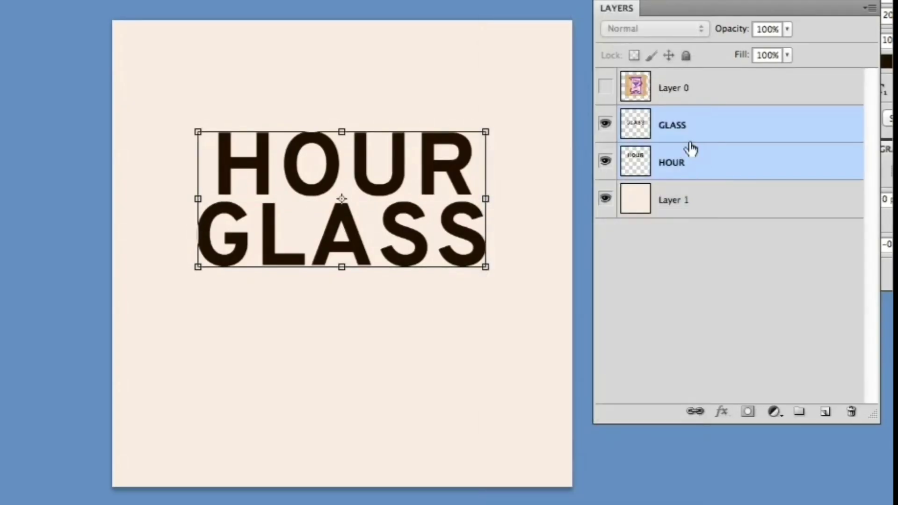
right_click(689, 146)
click(750, 476)
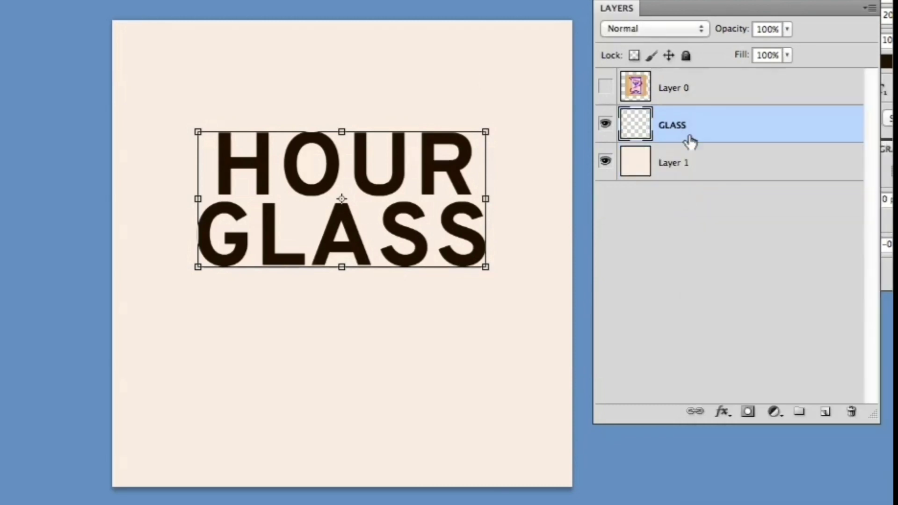
Show the hourglass artwork on Layer 0 and clip it to the merged HOUR GLASS lettering with a clipping mask.
click(605, 85)
right_click(673, 96)
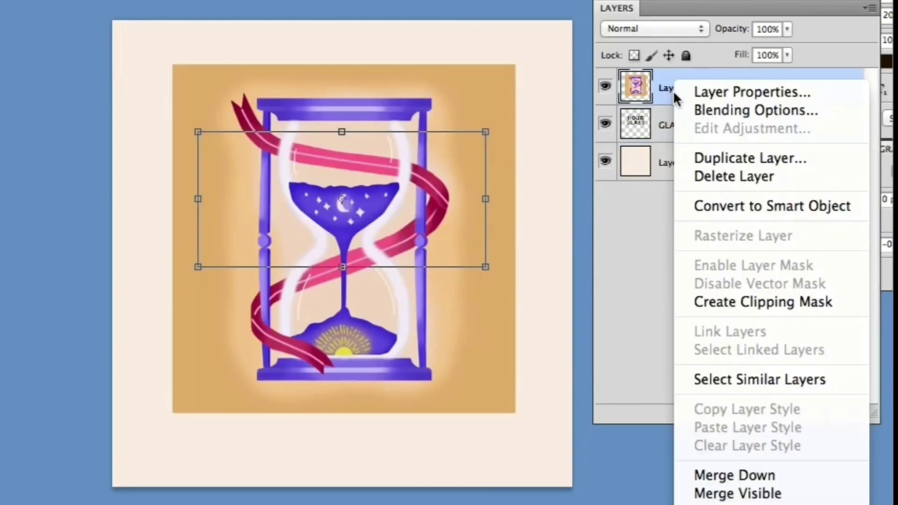
click(768, 302)
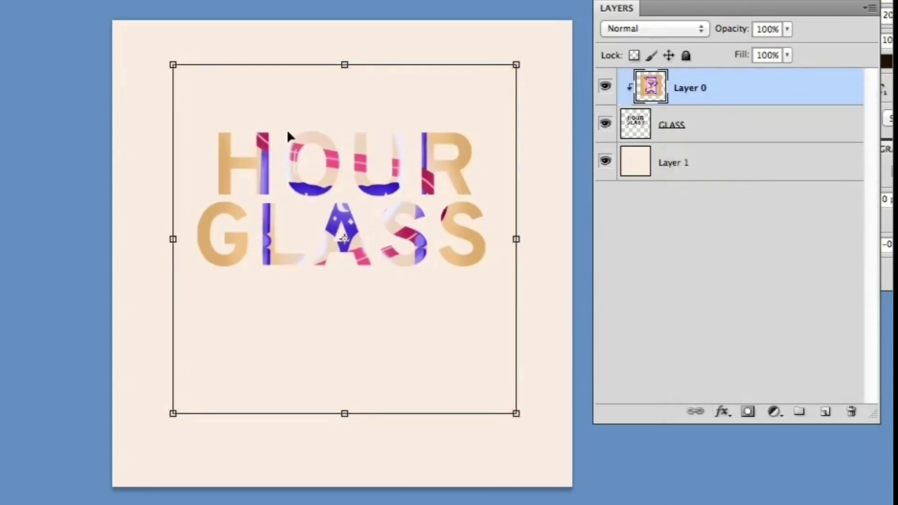
click(660, 127)
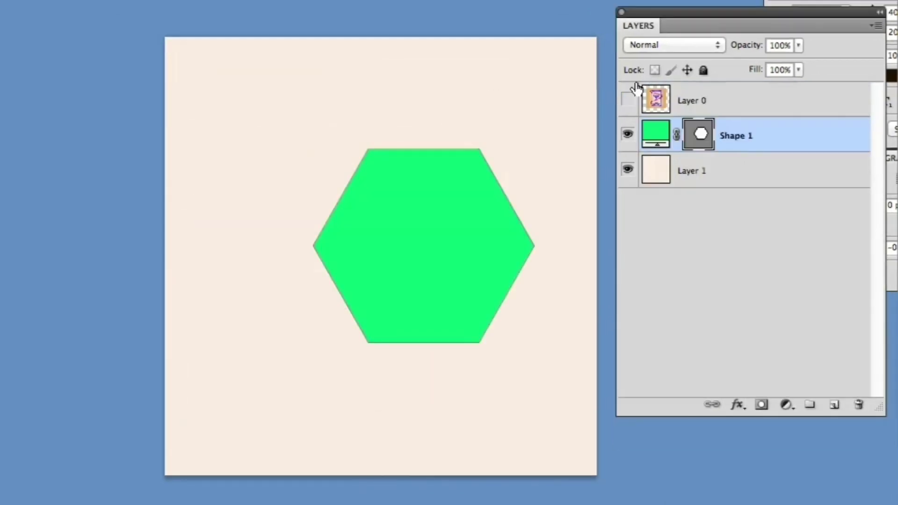
Show the hourglass artwork on Layer 0 and clip it to the green hexagon on Shape 1 with a clipping mask.
click(627, 99)
right_click(696, 107)
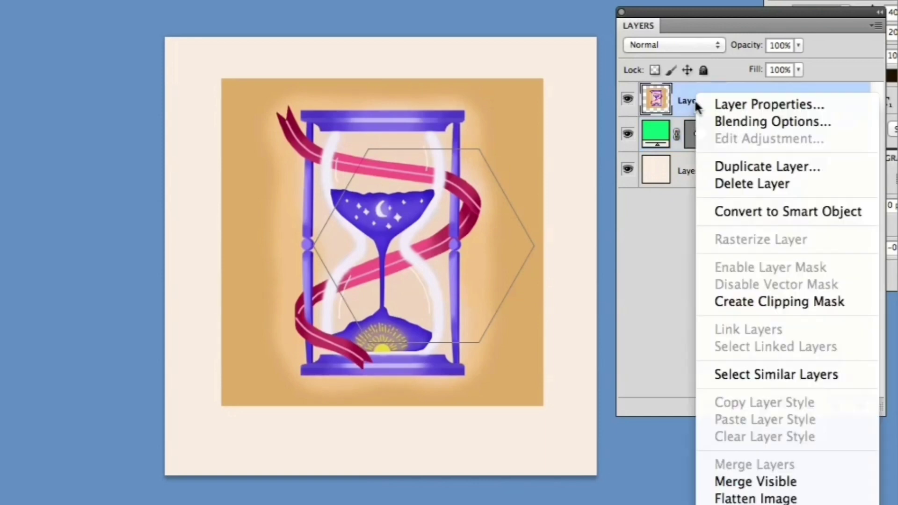
click(760, 301)
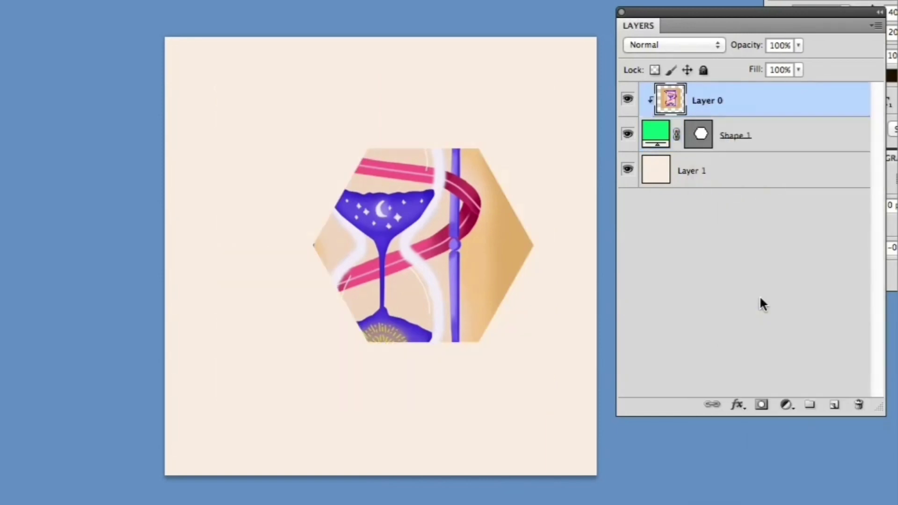